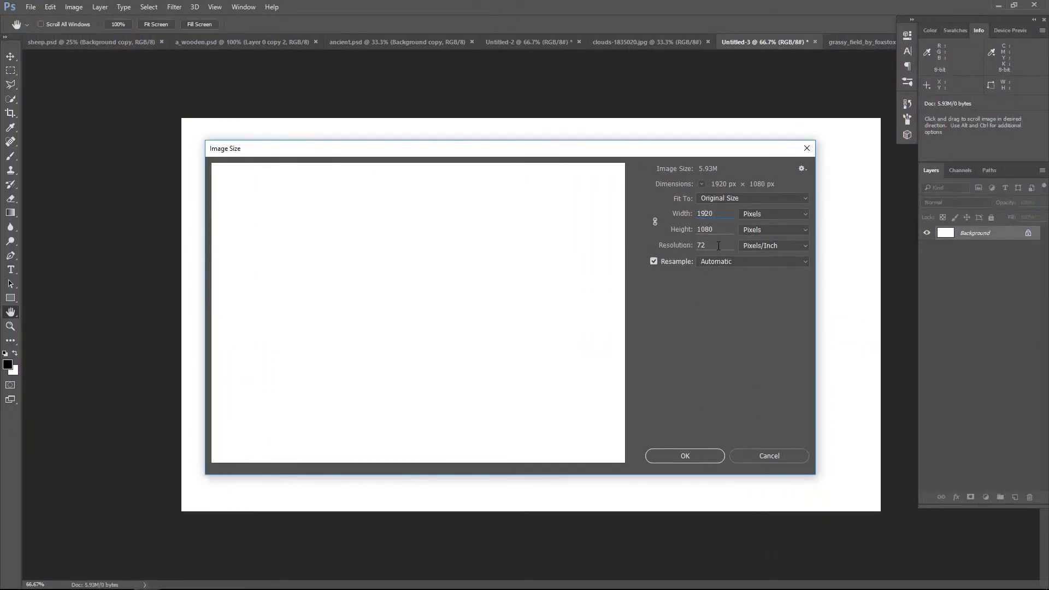
# Step: Accept the 1920×1080 size, fill the canvas with 50% Gray, and unlock Background as Layer 0
pyautogui.click(686, 456)
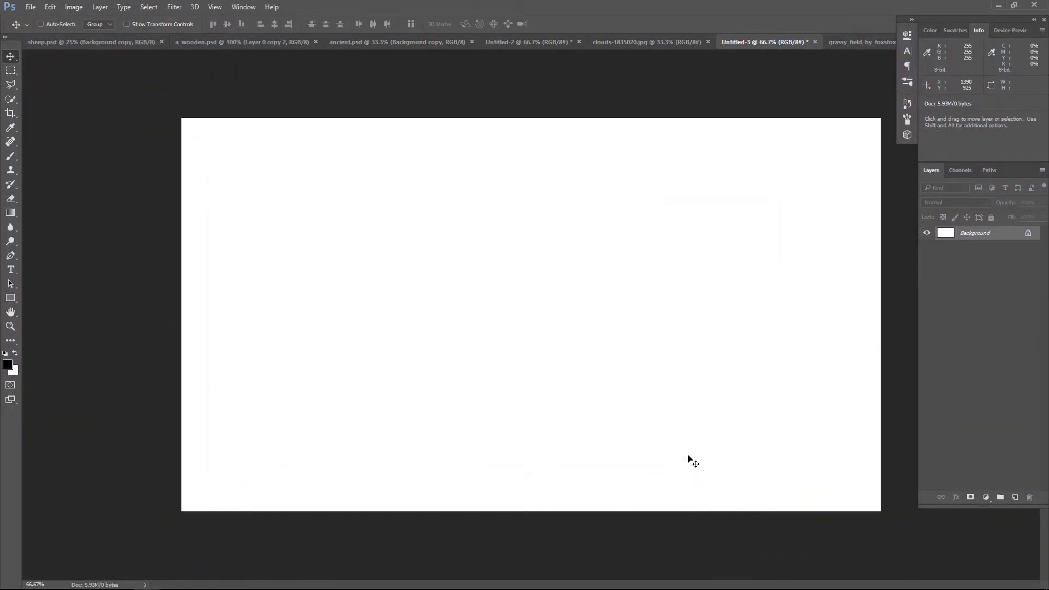
pyautogui.click(49, 7)
pyautogui.click(80, 157)
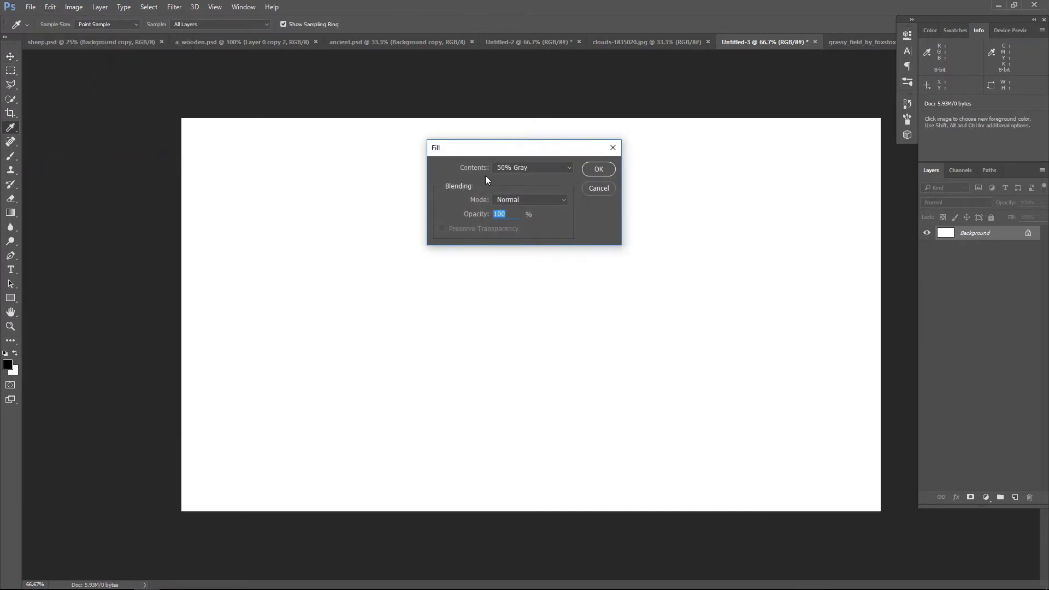
pyautogui.click(613, 170)
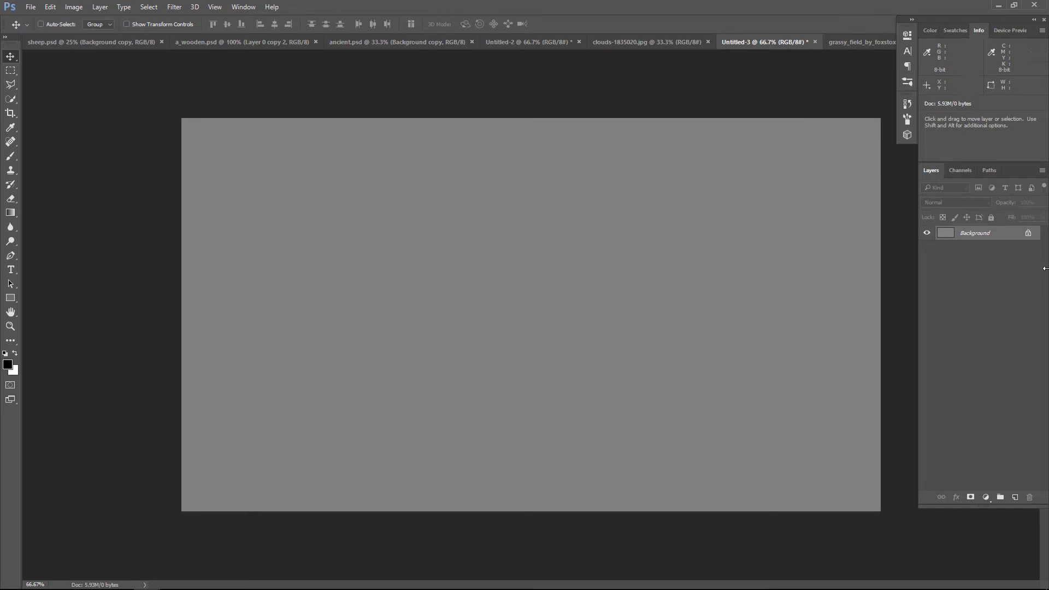
pyautogui.click(1028, 234)
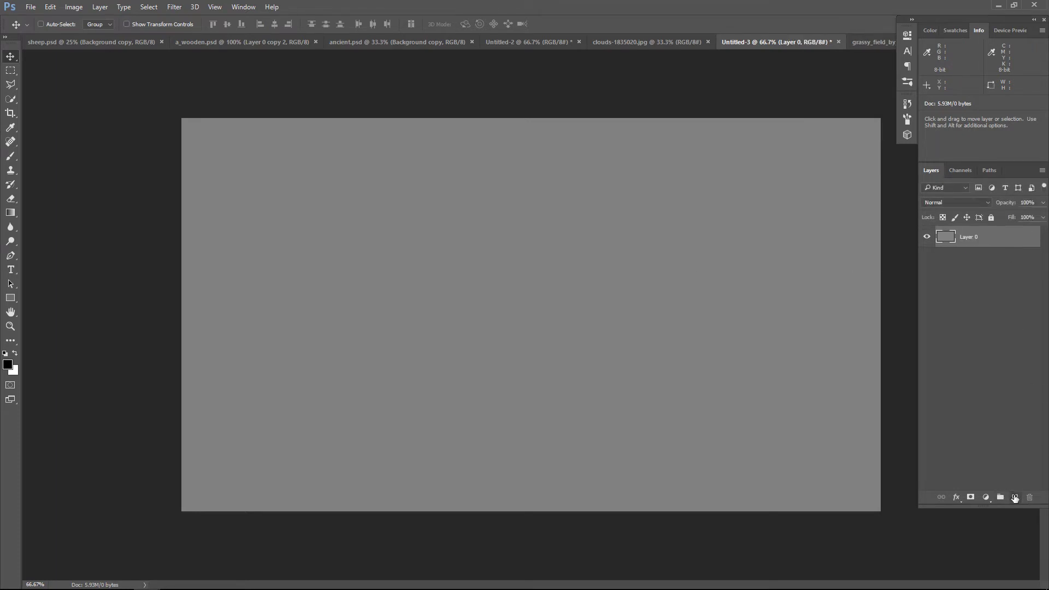
# Step: Drag the grassy_field photo into Untitled-3 as Layer 1, scale it to fit, and nudge it down
pyautogui.click(871, 41)
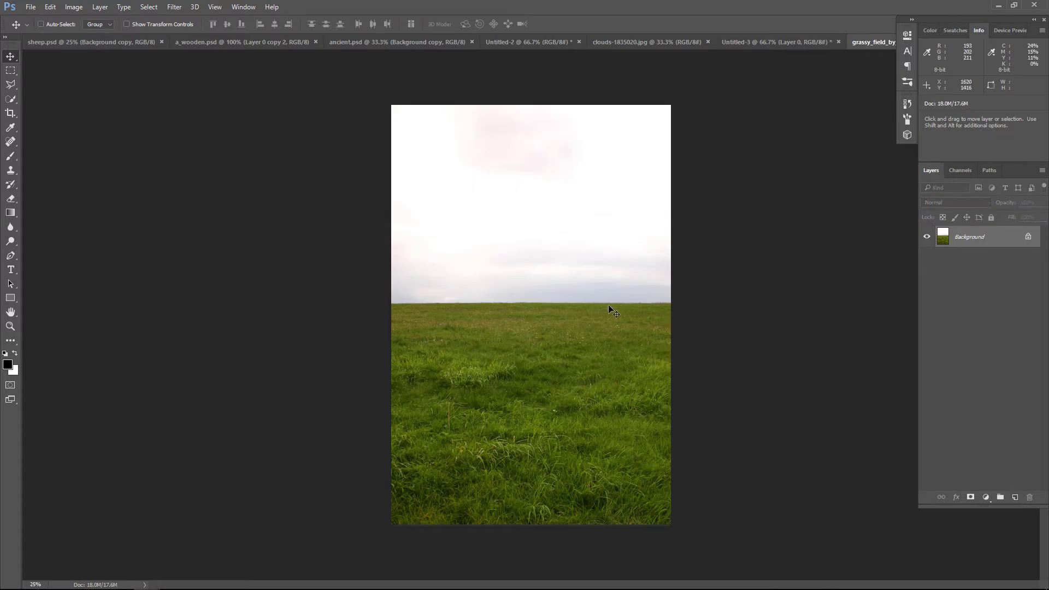
pyautogui.moveTo(612, 310)
pyautogui.mouseDown()
pyautogui.moveTo(776, 48)
pyautogui.moveTo(663, 222)
pyautogui.mouseUp()
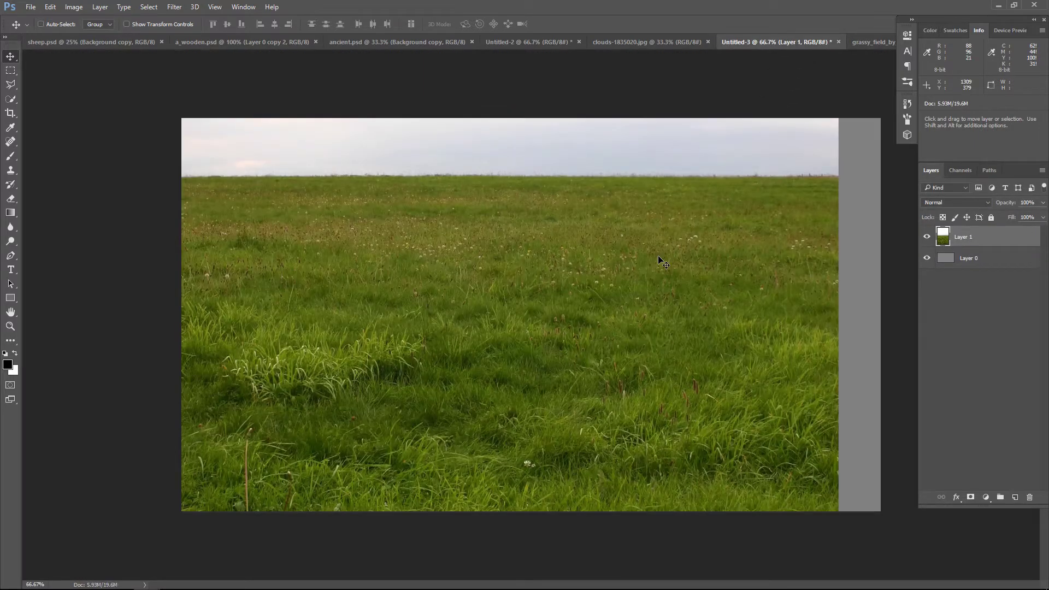
pyautogui.hotkey('ctrl', 't')
pyautogui.hotkey('ctrl', '-')
pyautogui.hotkey('ctrl', '-')
pyautogui.moveTo(556, 292); pyautogui.dragTo(585, 298)
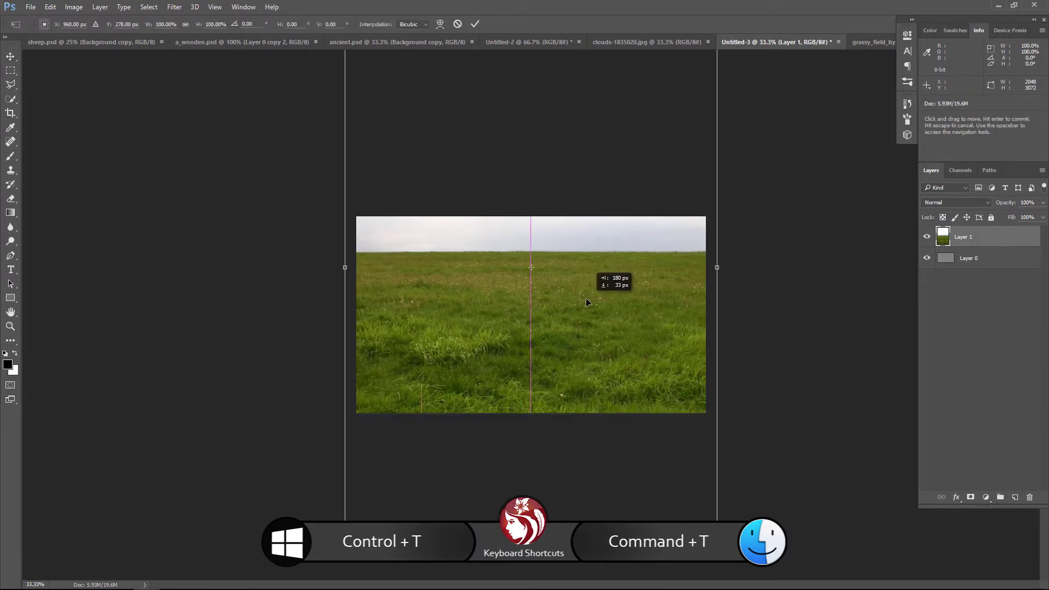
pyautogui.moveTo(717, 546); pyautogui.dragTo(711, 537)
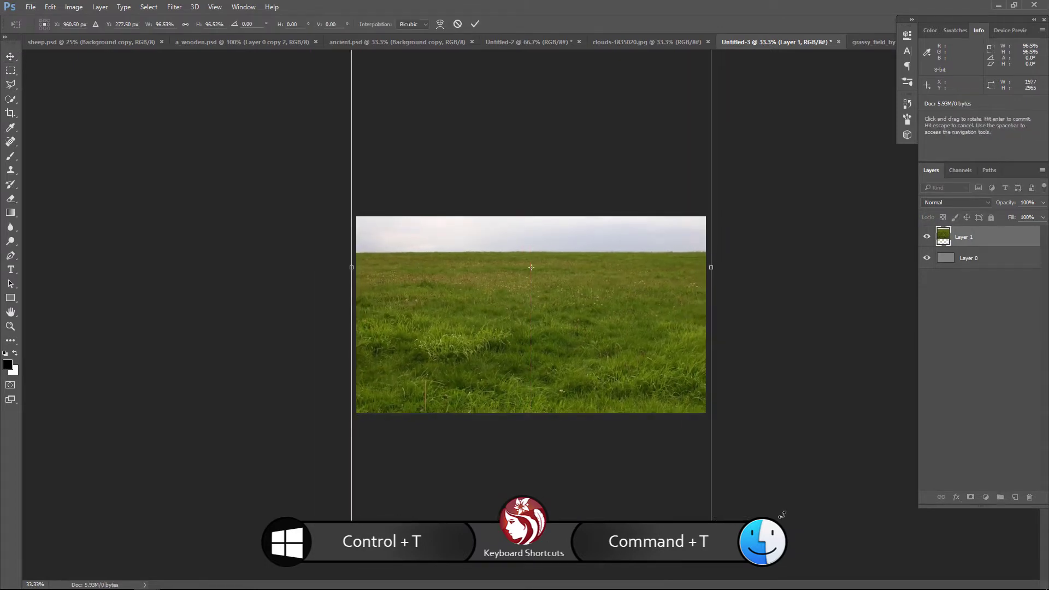
pyautogui.press('Return')
pyautogui.hotkey('shift', 'Down')
pyautogui.hotkey('shift', 'Down')
pyautogui.hotkey('shift', 'Down')
pyautogui.hotkey('shift', 'Down')
pyautogui.hotkey('shift', 'Down')
pyautogui.hotkey('shift', 'Down')
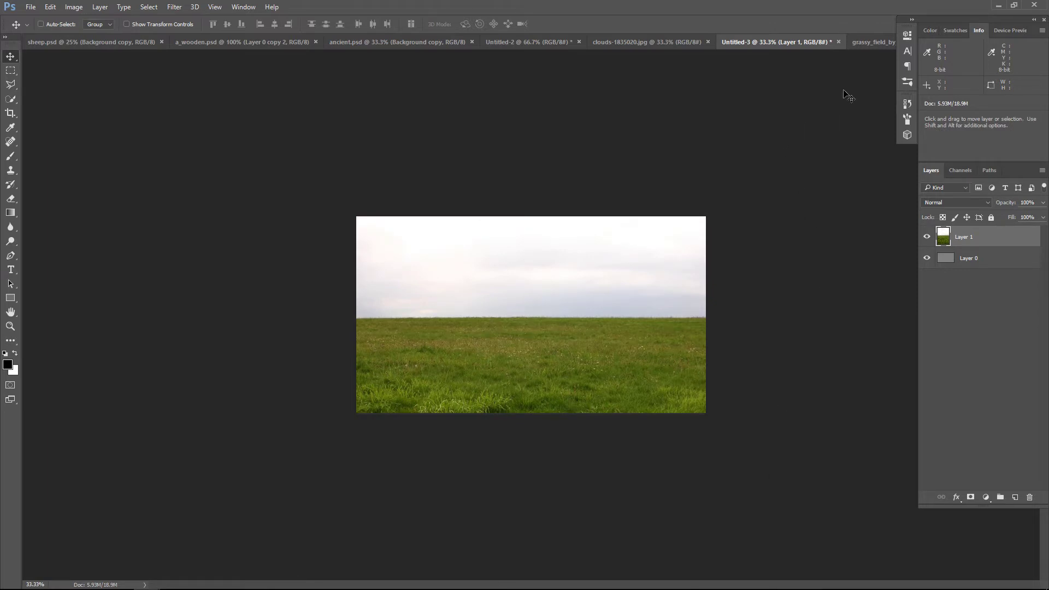
# Step: Mask Layer 1 and drag an upward Foreground to Transparent gradient to fade out its sky
pyautogui.click(970, 497)
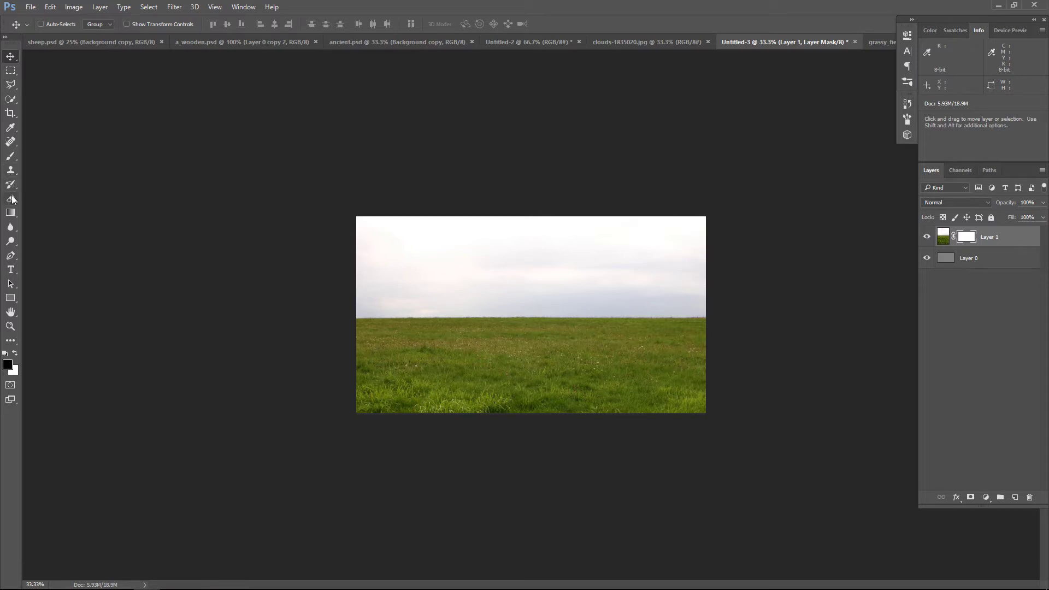
pyautogui.click(10, 213)
pyautogui.click(48, 25)
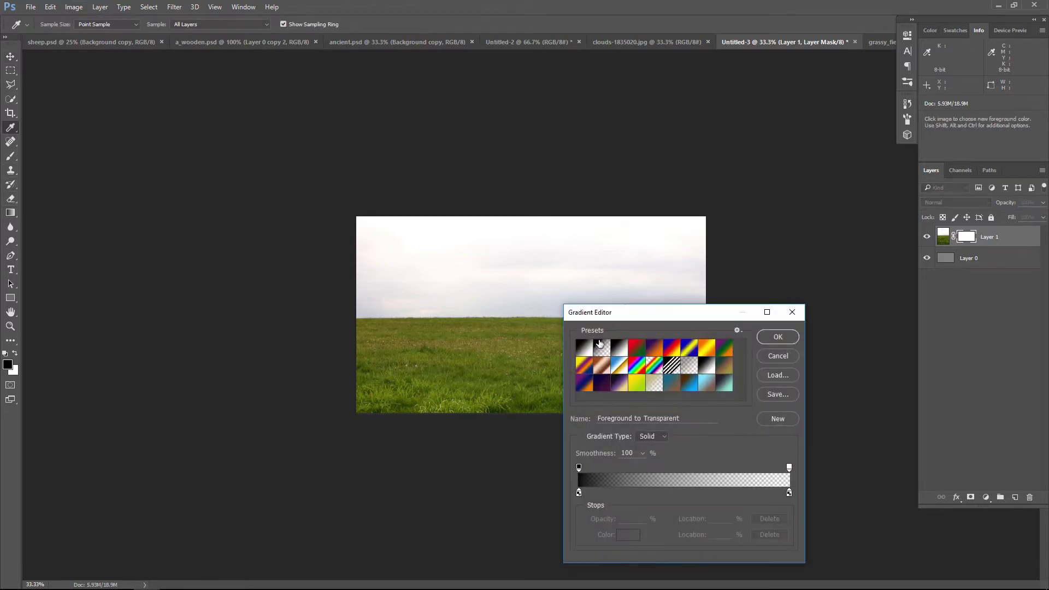
pyautogui.click(777, 337)
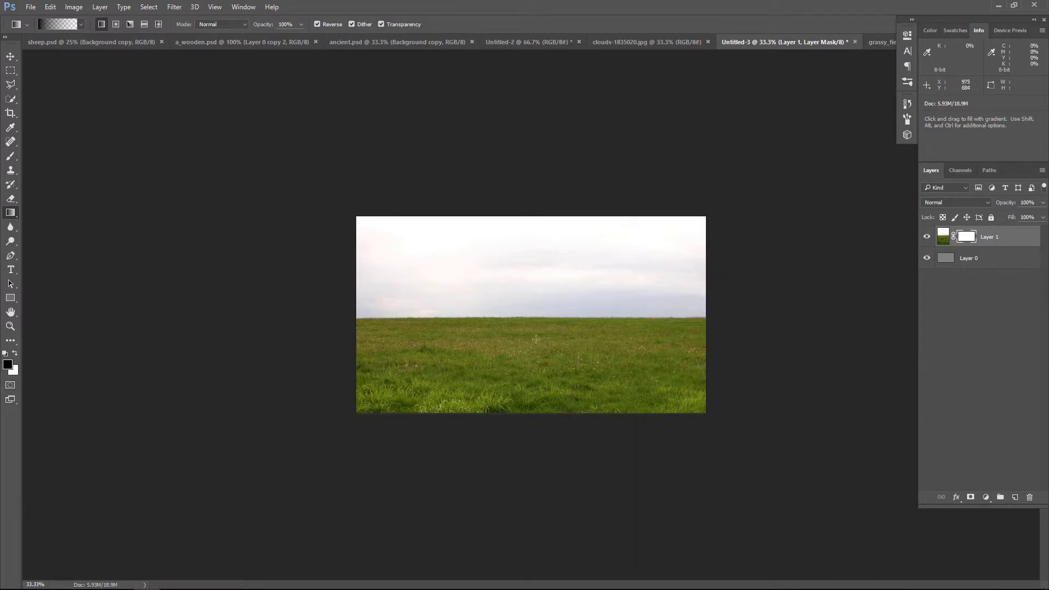
pyautogui.moveTo(531, 335); pyautogui.dragTo(536, 314)
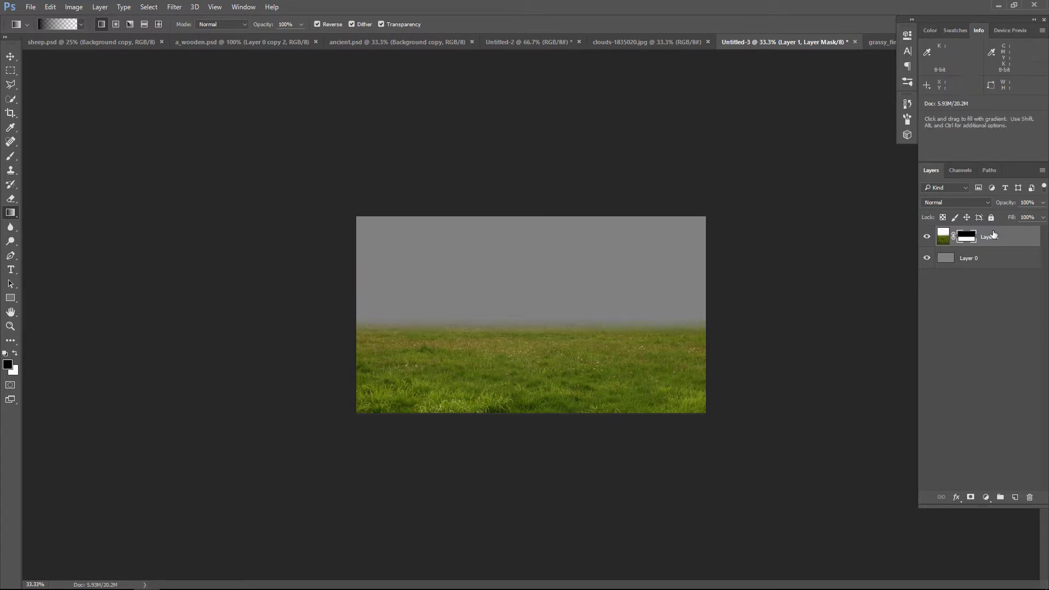
# Step: Drag the road-and-clouds photo into Untitled-3 as Layer 2
pyautogui.click(651, 42)
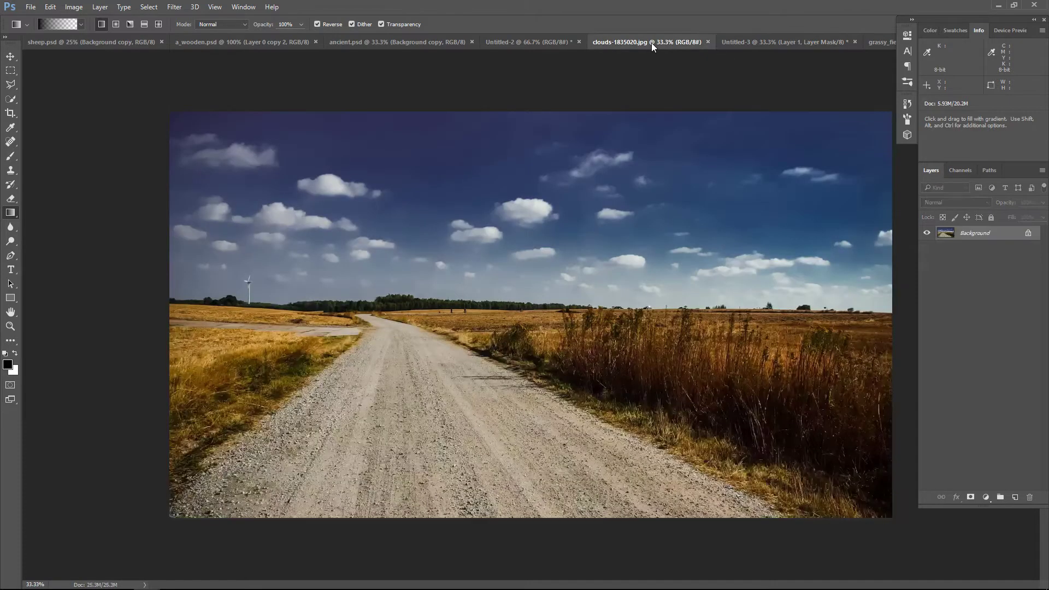
pyautogui.click(10, 56)
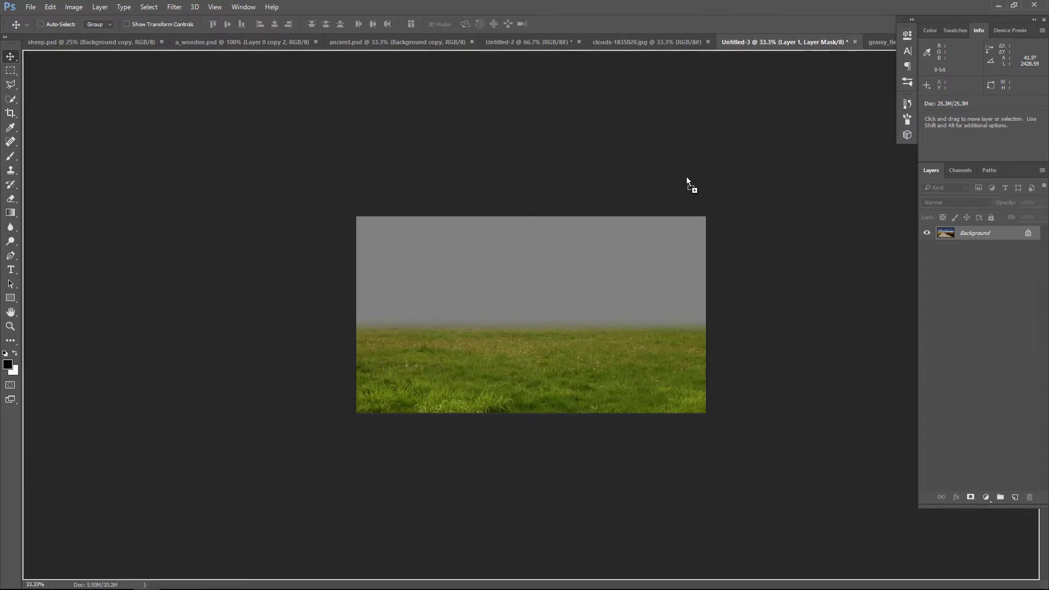
pyautogui.moveTo(799, 44); pyautogui.dragTo(686, 181)
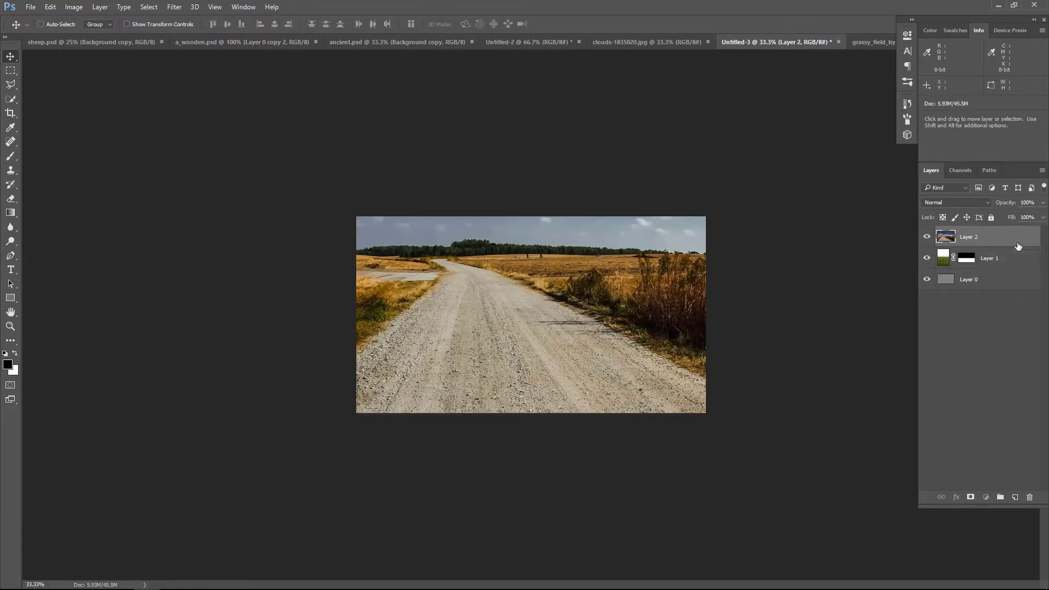
# Step: Scale and narrow the road photo into place, then stack Layer 1 above it
pyautogui.hotkey('ctrl', 't')
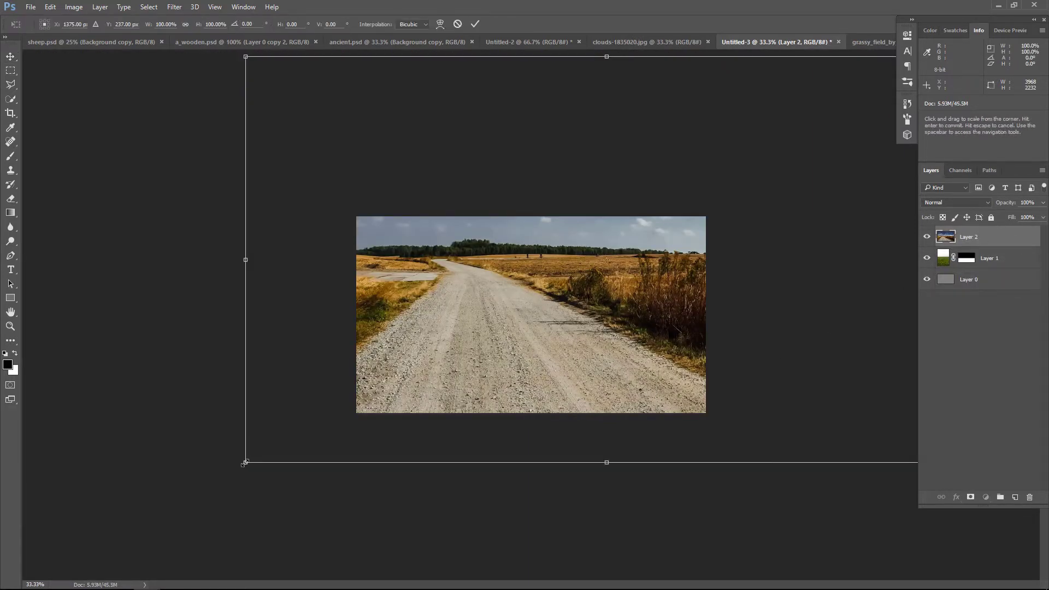
pyautogui.moveTo(246, 462); pyautogui.dragTo(402, 369)
pyautogui.moveTo(571, 290)
pyautogui.mouseDown()
pyautogui.moveTo(547, 363)
pyautogui.moveTo(549, 350)
pyautogui.mouseUp()
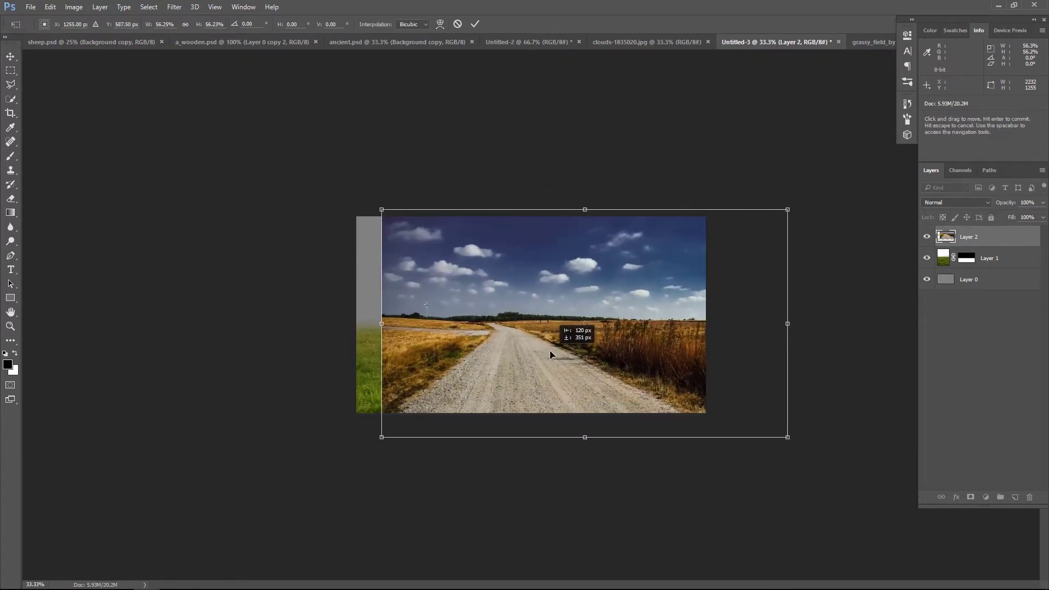
pyautogui.moveTo(787, 324); pyautogui.dragTo(729, 326)
pyautogui.moveTo(635, 348); pyautogui.dragTo(631, 345)
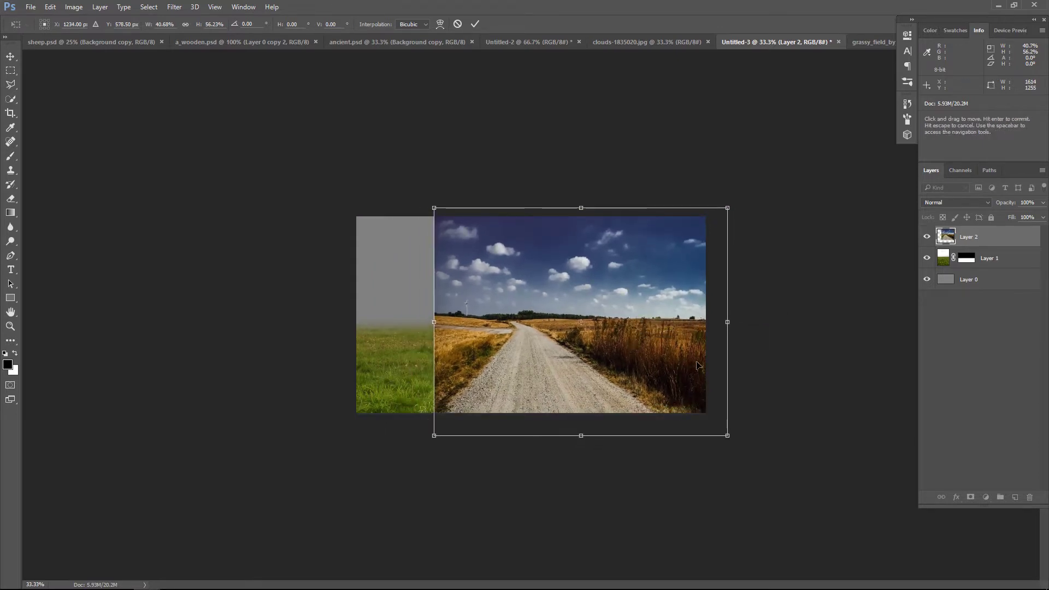
pyautogui.moveTo(727, 322); pyautogui.dragTo(711, 321)
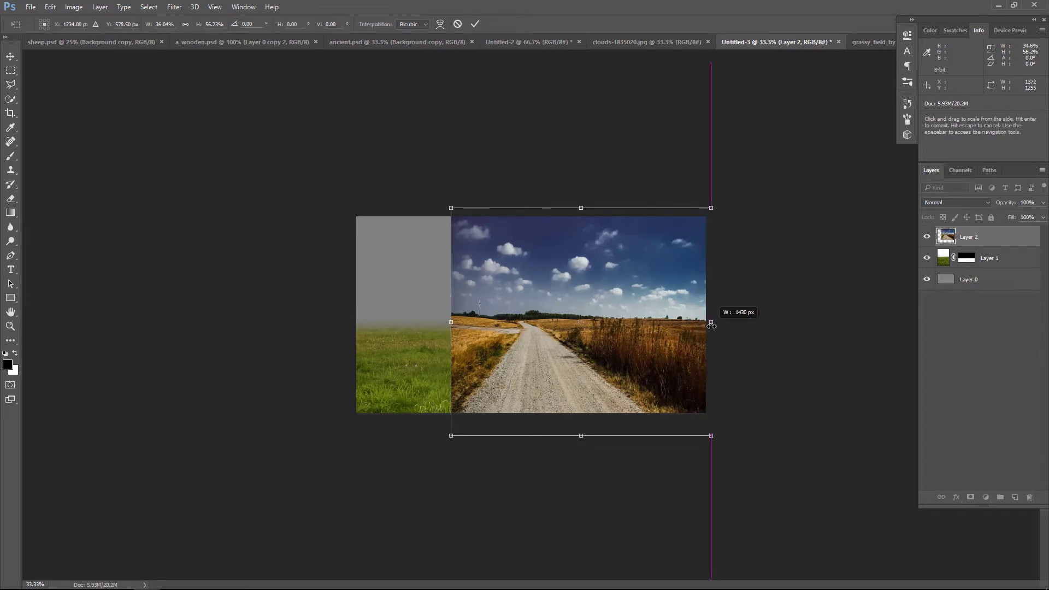
pyautogui.moveTo(618, 340); pyautogui.dragTo(609, 341)
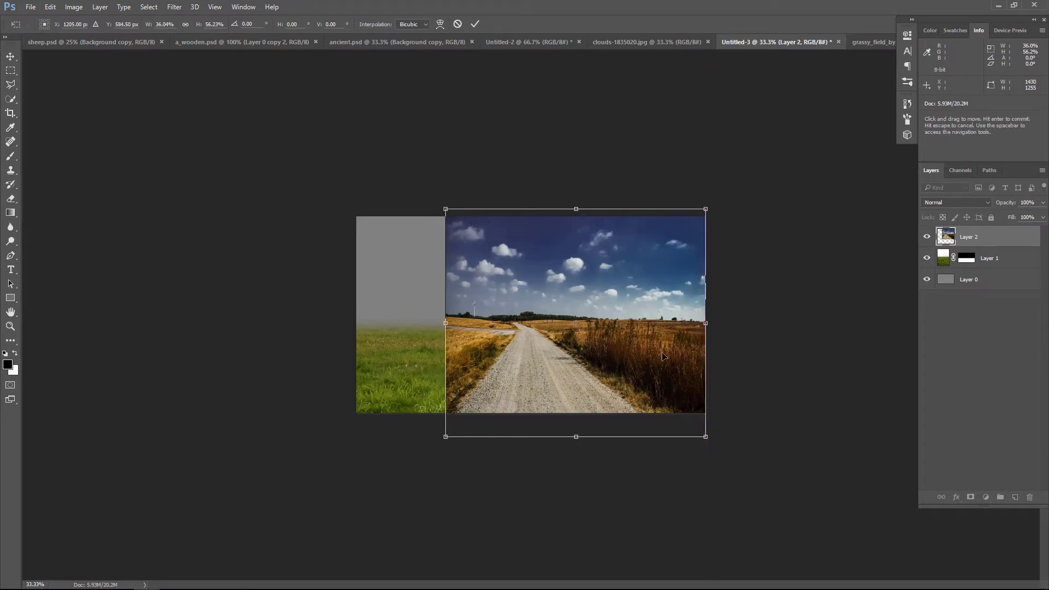
pyautogui.press('Return')
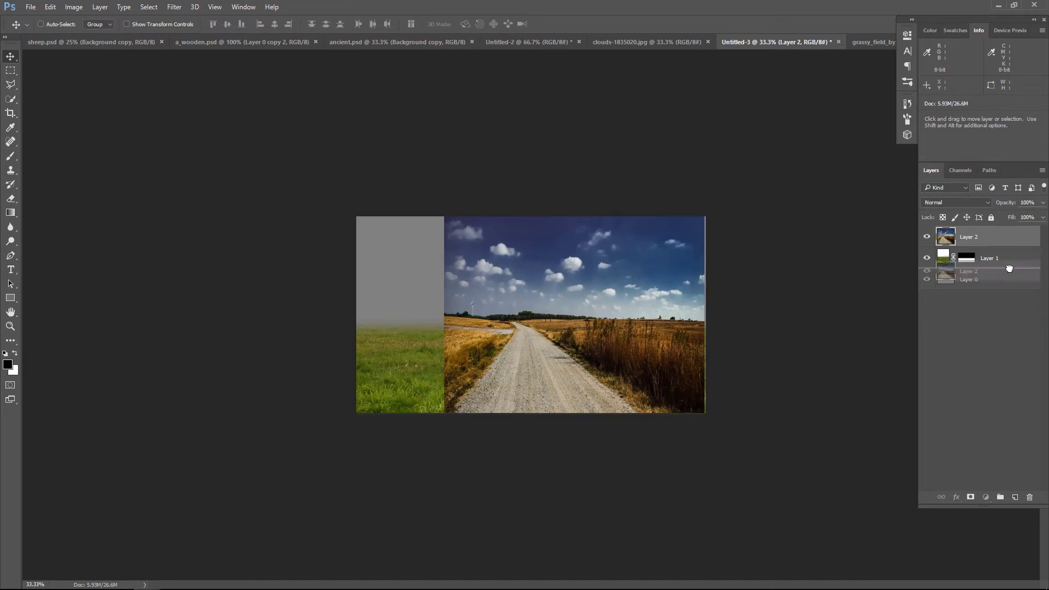
pyautogui.moveTo(1012, 266); pyautogui.dragTo(1020, 217)
# Step: Lower Layer 1 opacity to about 55% and nudge the road layer down
pyautogui.click(1043, 203)
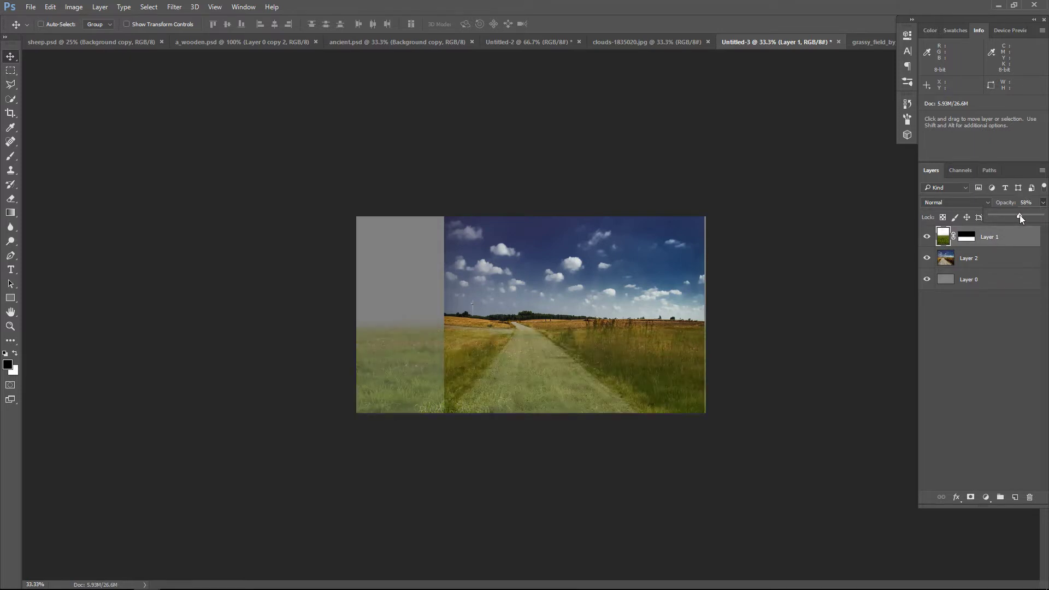
pyautogui.click(967, 264)
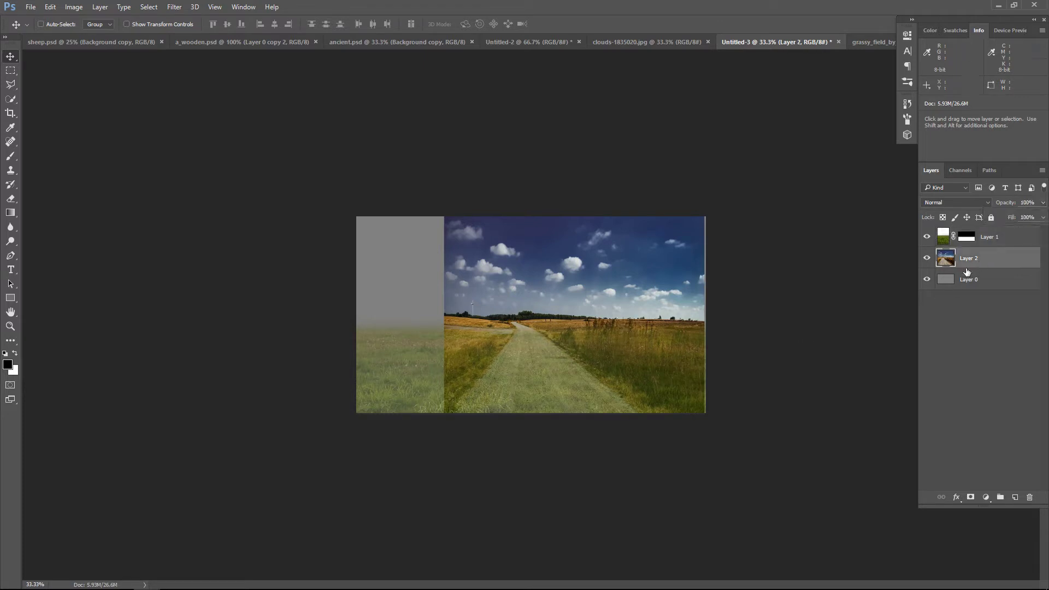
pyautogui.hotkey('shift', 'Down')
pyautogui.hotkey('shift', 'Down')
pyautogui.hotkey('shift', 'Down')
pyautogui.hotkey('shift', 'Down')
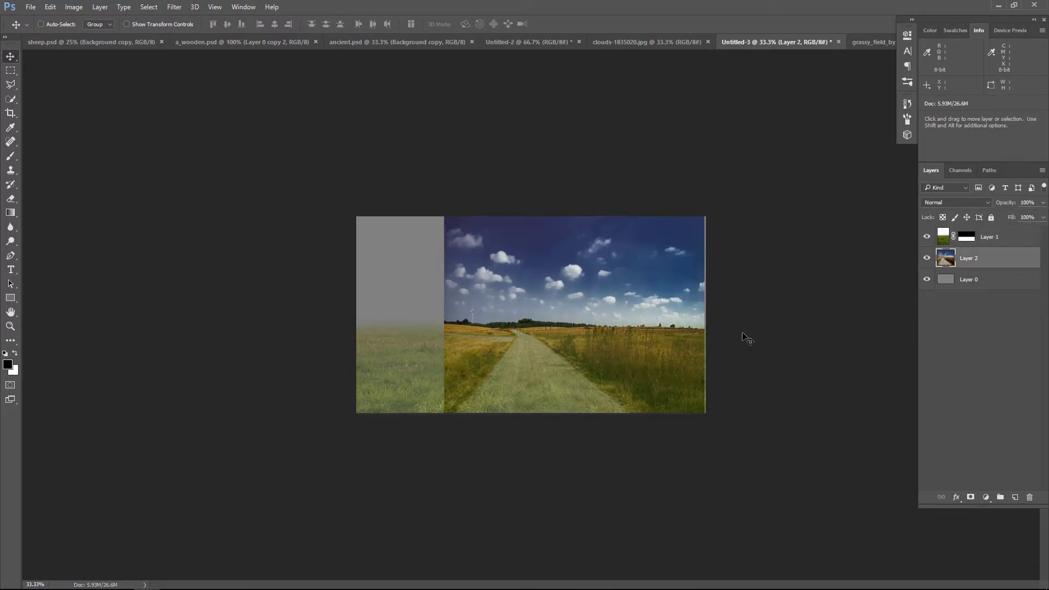
# Step: Zoom in on the road and paint black on Layer 1's mask over the far road
pyautogui.press('z')
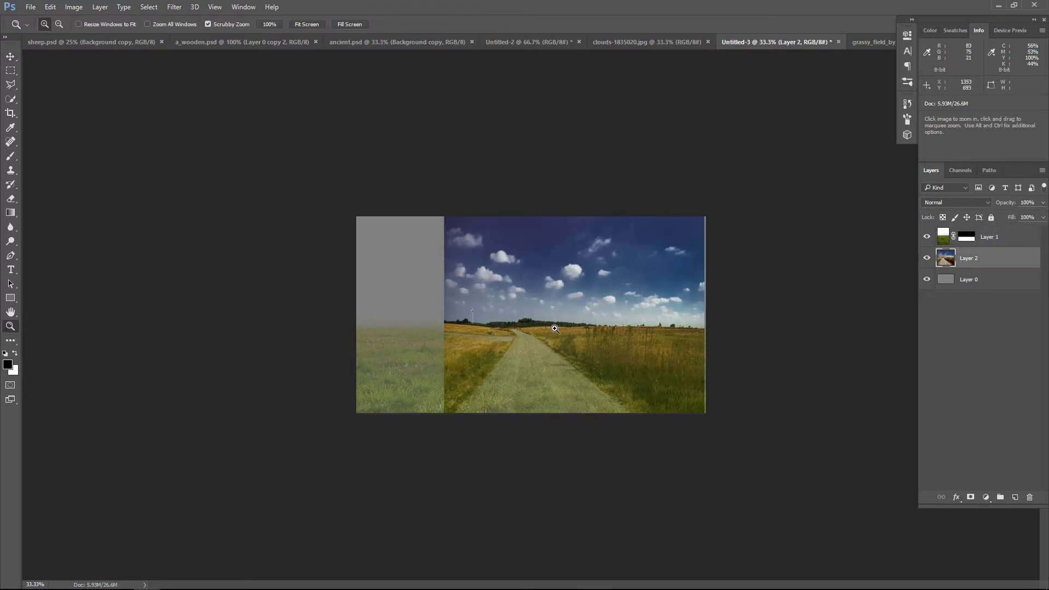
pyautogui.moveTo(554, 328); pyautogui.dragTo(573, 390)
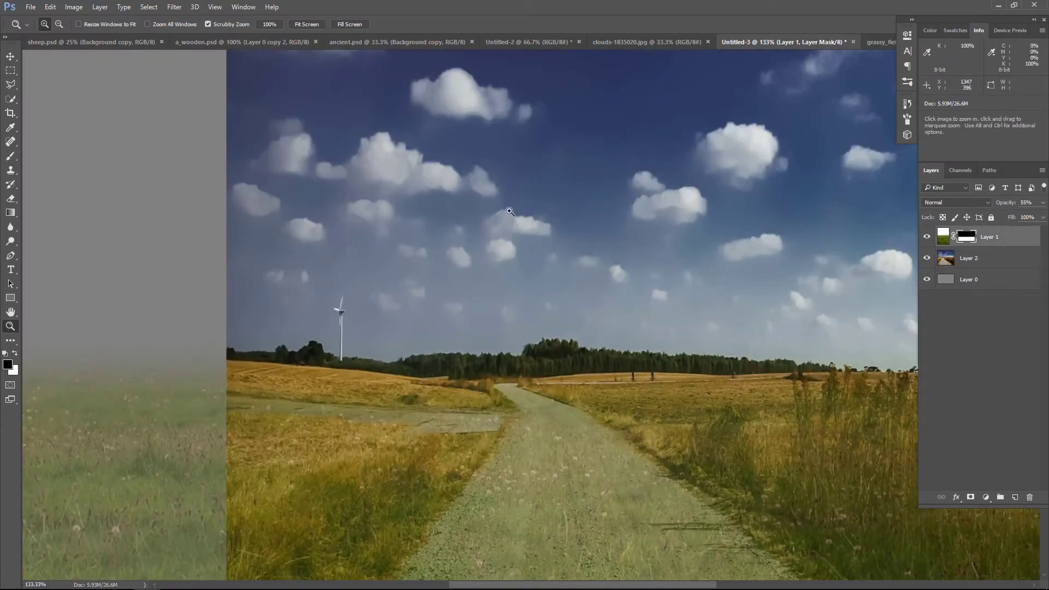
pyautogui.click(966, 238)
pyautogui.click(10, 155)
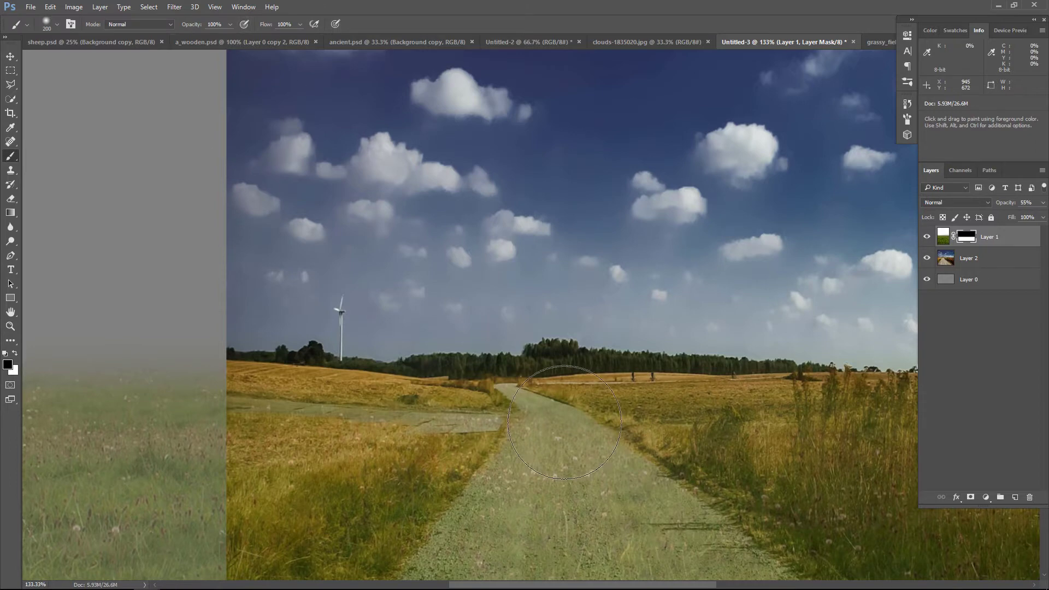
pyautogui.press('[')
pyautogui.press('[')
pyautogui.press('[')
pyautogui.press('[')
pyautogui.moveTo(511, 386)
pyautogui.mouseDown()
pyautogui.moveTo(543, 434)
pyautogui.moveTo(564, 425)
pyautogui.mouseUp()
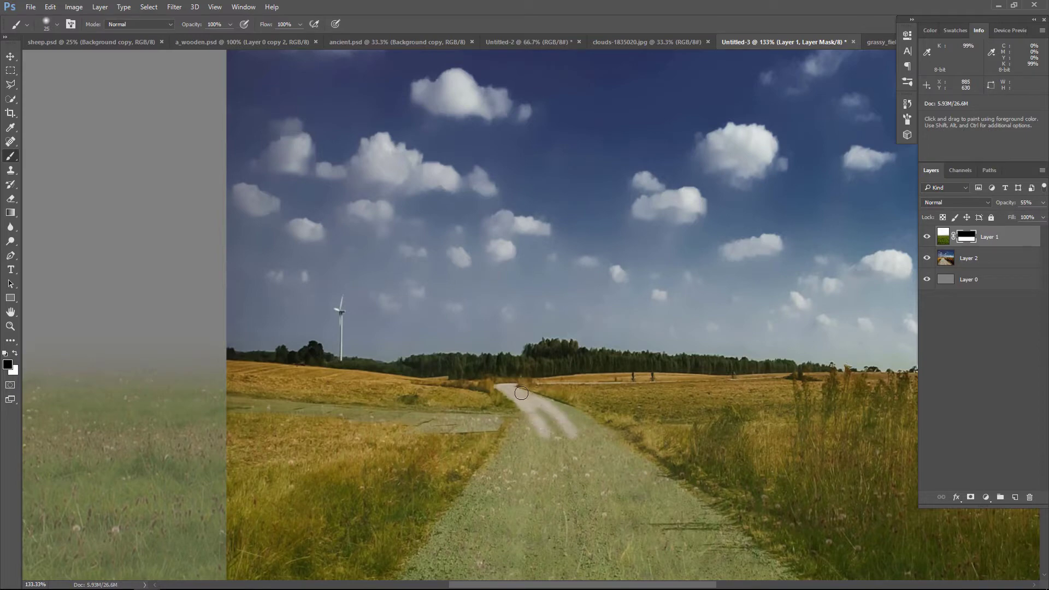
pyautogui.moveTo(521, 393); pyautogui.dragTo(627, 457)
pyautogui.press(']')
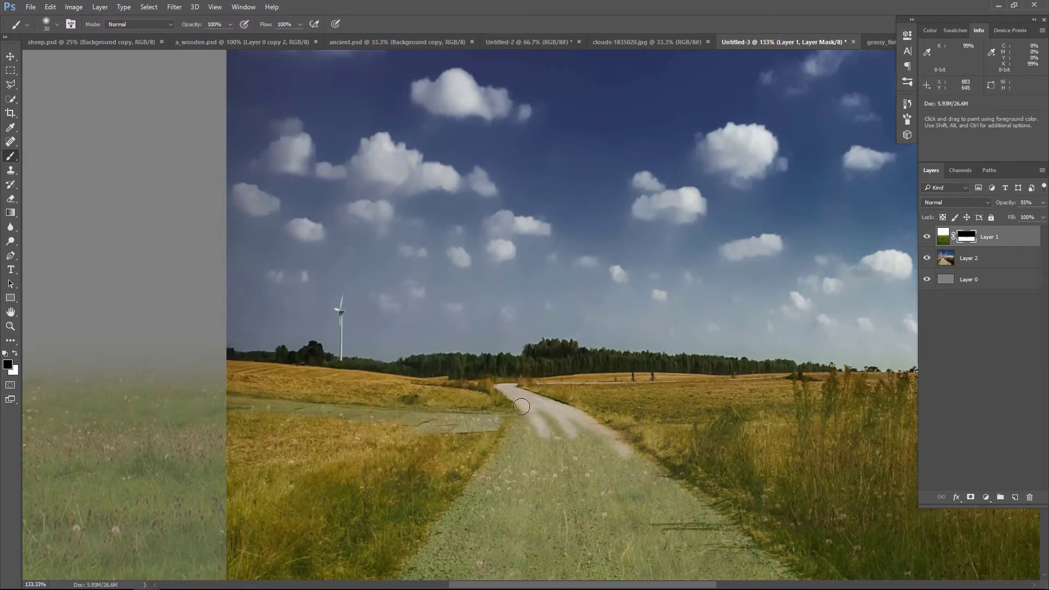
pyautogui.moveTo(521, 406); pyautogui.dragTo(504, 481)
pyautogui.press(']')
pyautogui.press(']')
pyautogui.press(']')
pyautogui.moveTo(532, 407)
pyautogui.mouseDown()
pyautogui.moveTo(587, 489)
pyautogui.moveTo(516, 519)
pyautogui.mouseUp()
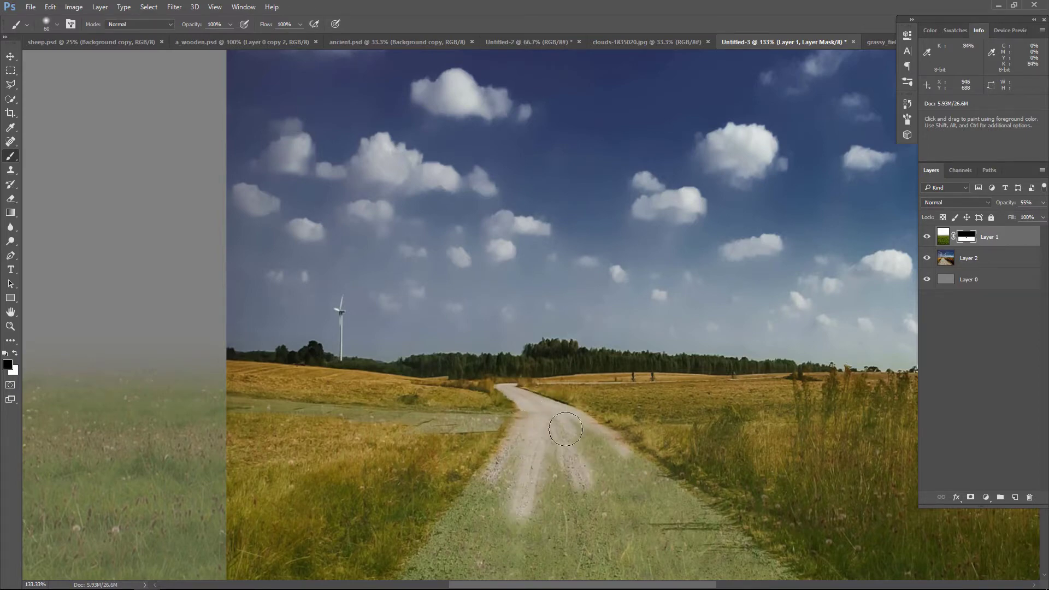
pyautogui.moveTo(565, 428)
pyautogui.mouseDown()
pyautogui.moveTo(590, 470)
pyautogui.moveTo(468, 352)
pyautogui.mouseUp()
# Step: Use a larger brush to clear the grass overlay from the lower road
pyautogui.press(']')
pyautogui.press(']')
pyautogui.press(']')
pyautogui.moveTo(453, 306); pyautogui.dragTo(508, 377)
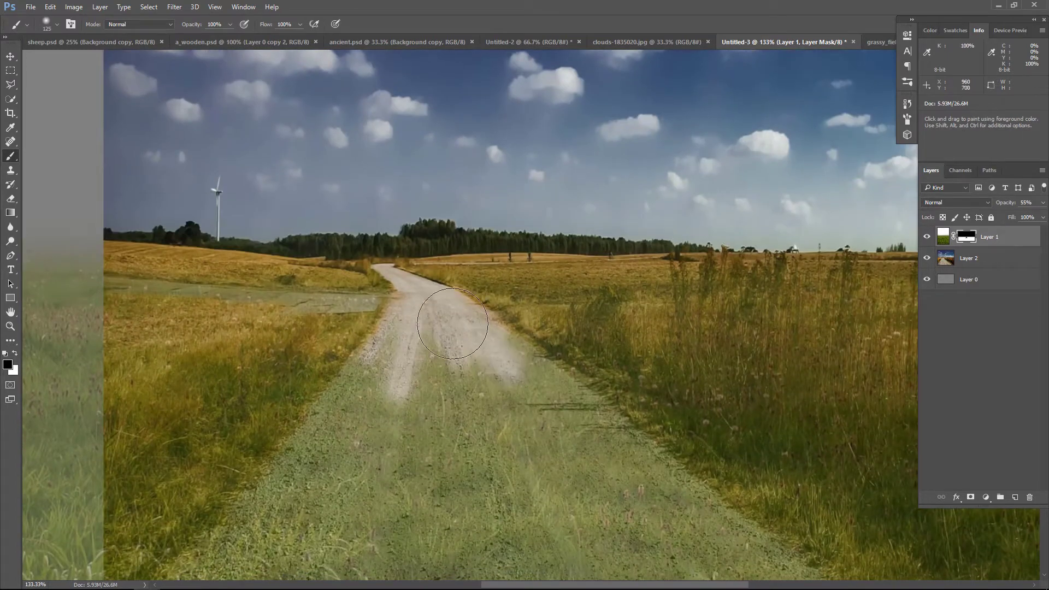
pyautogui.moveTo(452, 323); pyautogui.dragTo(666, 491)
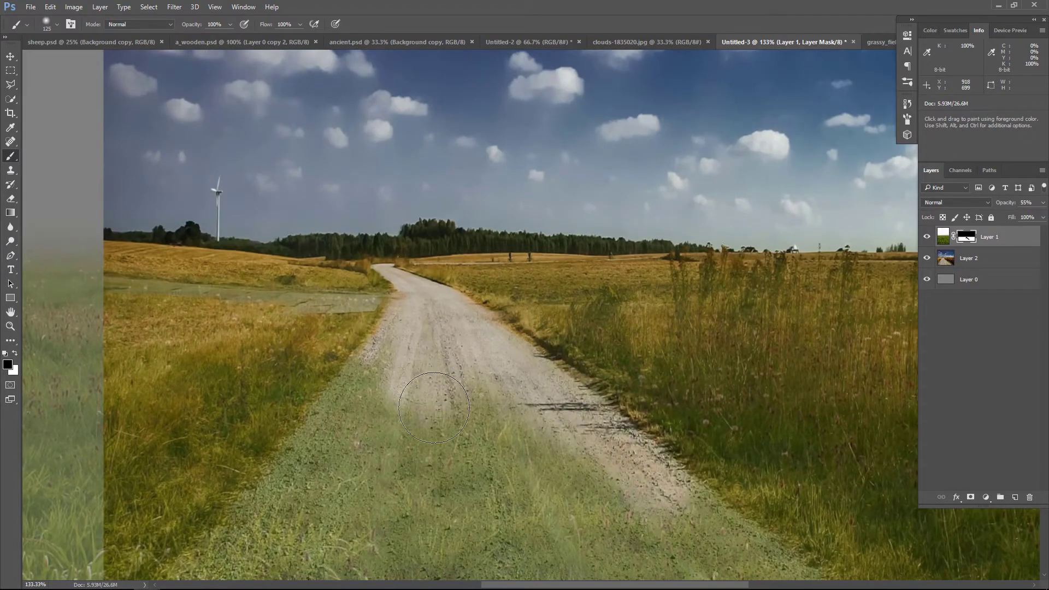
pyautogui.moveTo(416, 316)
pyautogui.mouseDown()
pyautogui.moveTo(412, 355)
pyautogui.moveTo(311, 464)
pyautogui.mouseUp()
pyautogui.moveTo(470, 370); pyautogui.dragTo(516, 305)
pyautogui.moveTo(440, 293); pyautogui.dragTo(228, 556)
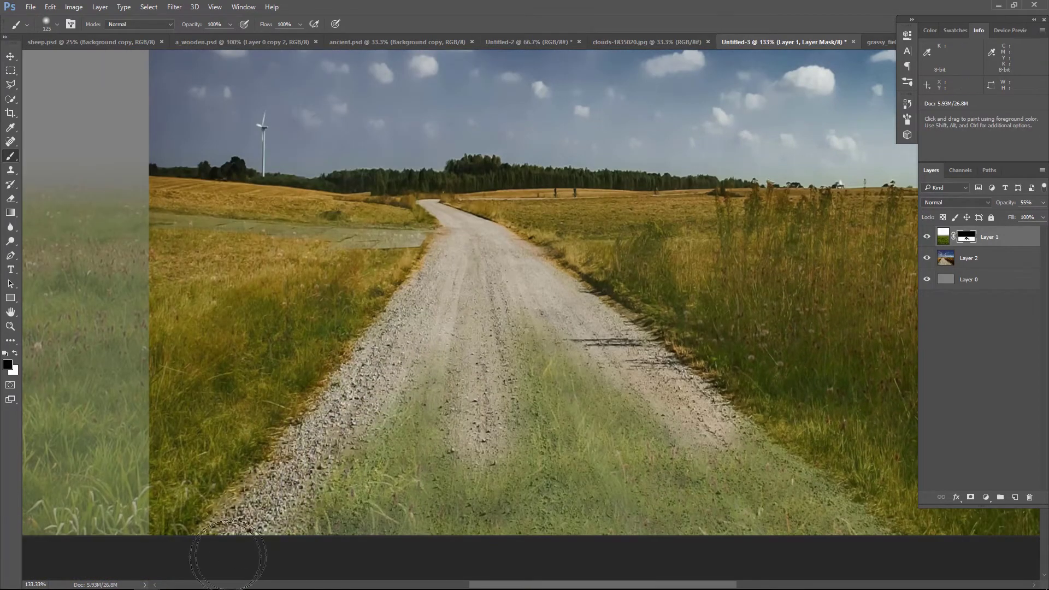
pyautogui.moveTo(257, 524)
pyautogui.mouseDown()
pyautogui.moveTo(415, 431)
pyautogui.moveTo(524, 502)
pyautogui.moveTo(542, 442)
pyautogui.moveTo(561, 543)
pyautogui.moveTo(623, 382)
pyautogui.moveTo(666, 453)
pyautogui.moveTo(776, 478)
pyautogui.moveTo(784, 538)
pyautogui.moveTo(866, 561)
pyautogui.mouseUp()
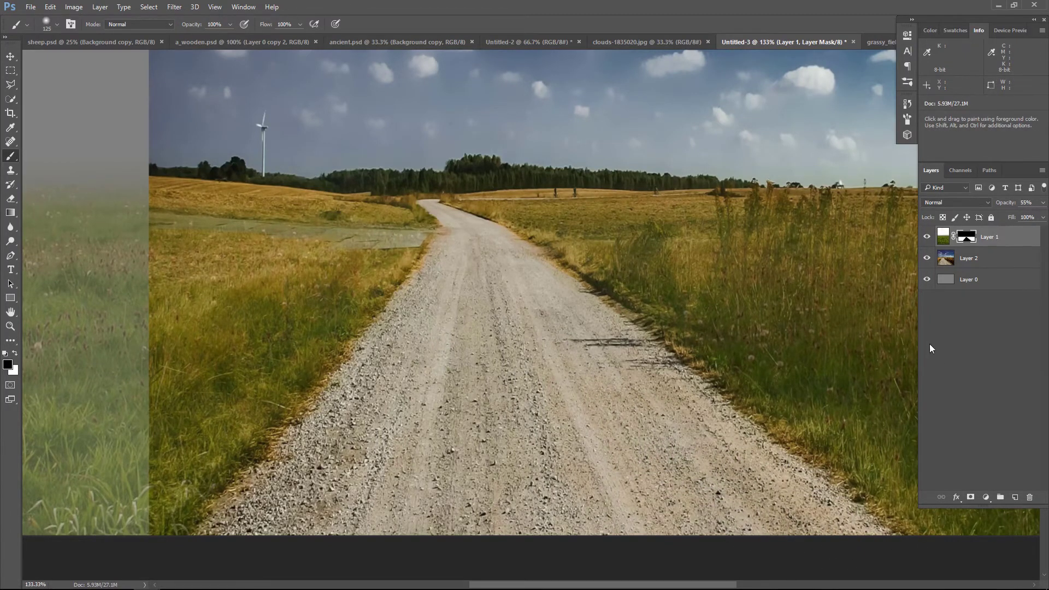
pyautogui.hotkey('ctrl', '2')
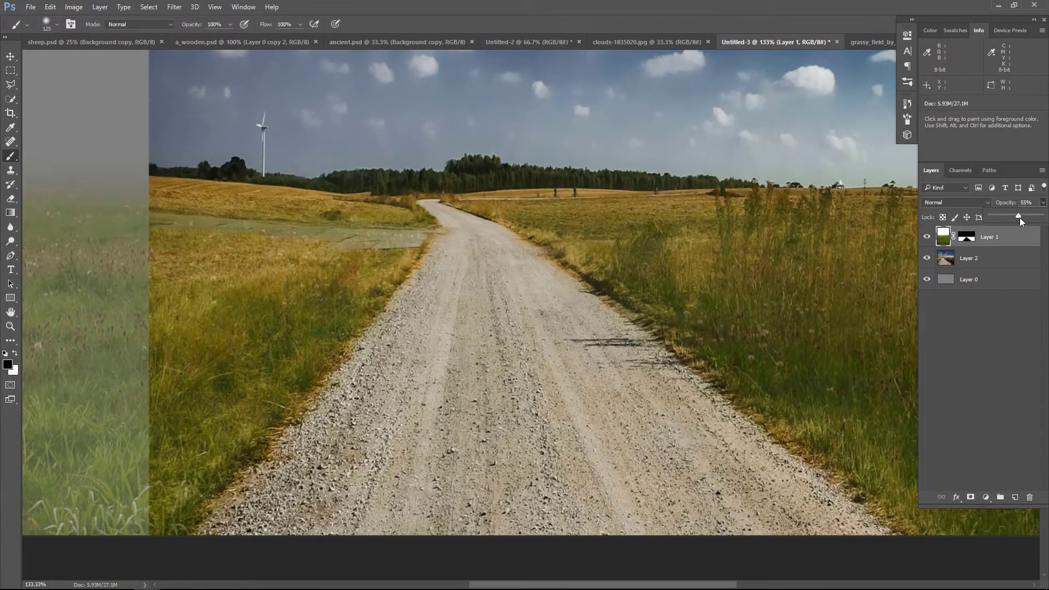
# Step: Raise Layer 1 to 100% opacity, set a white size-60 brush on its mask, then select Layer 2
pyautogui.moveTo(1019, 217); pyautogui.dragTo(1040, 216)
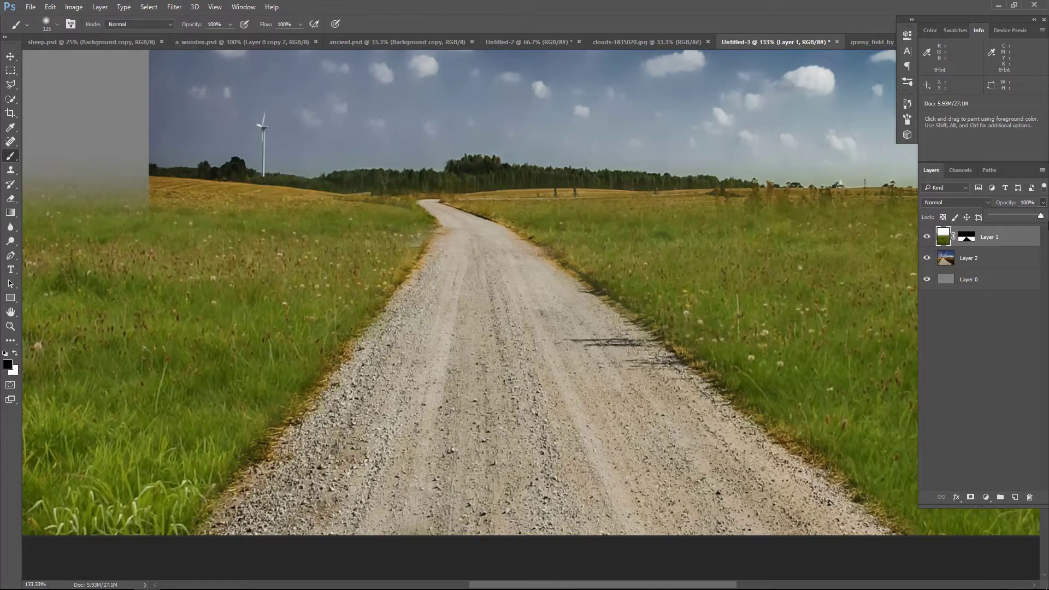
pyautogui.click(970, 241)
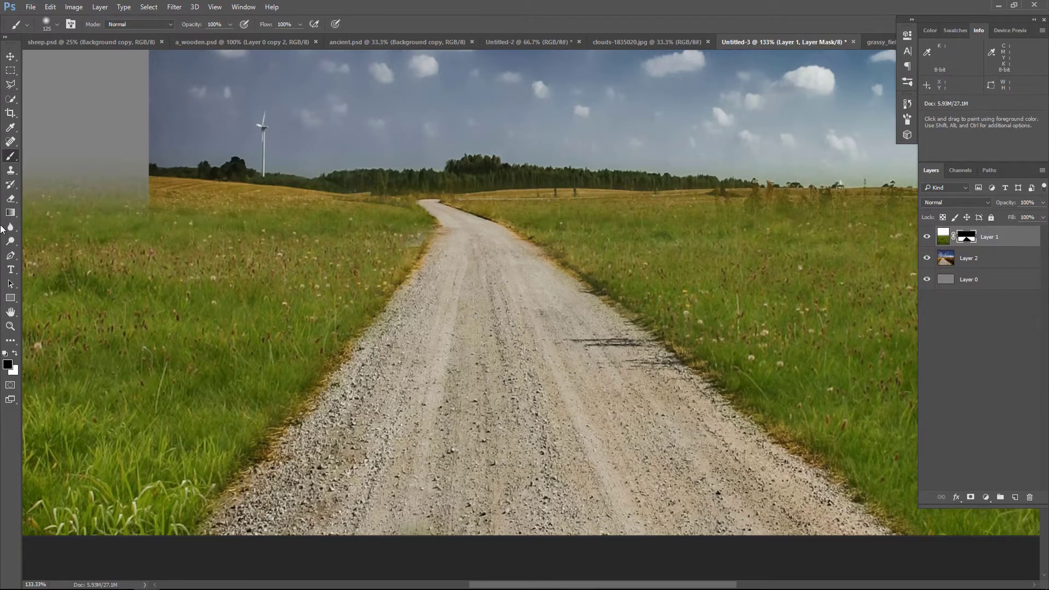
pyautogui.click(16, 354)
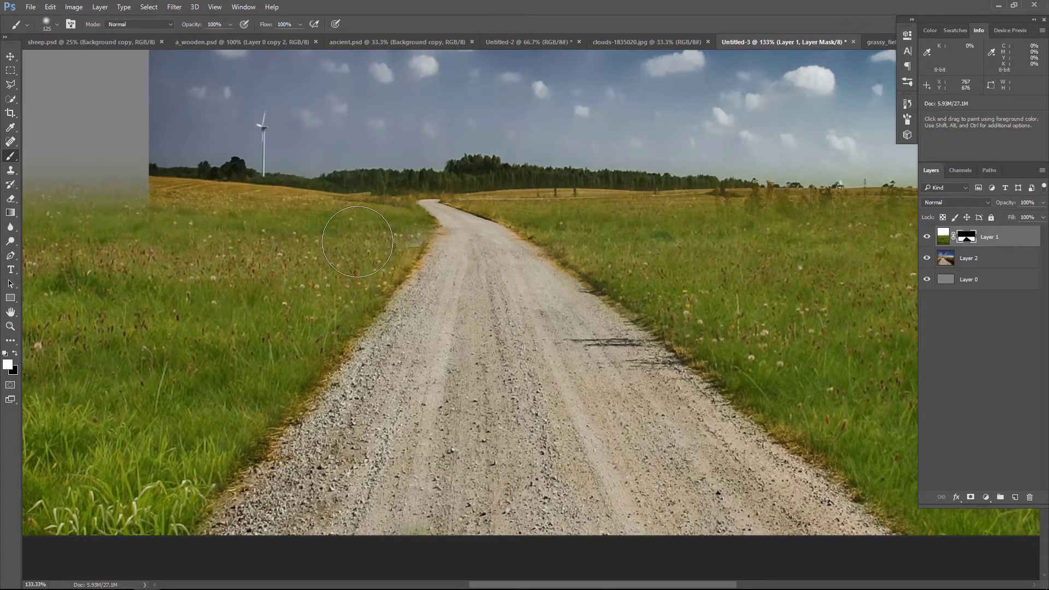
pyautogui.press('[')
pyautogui.press('[')
pyautogui.press('[')
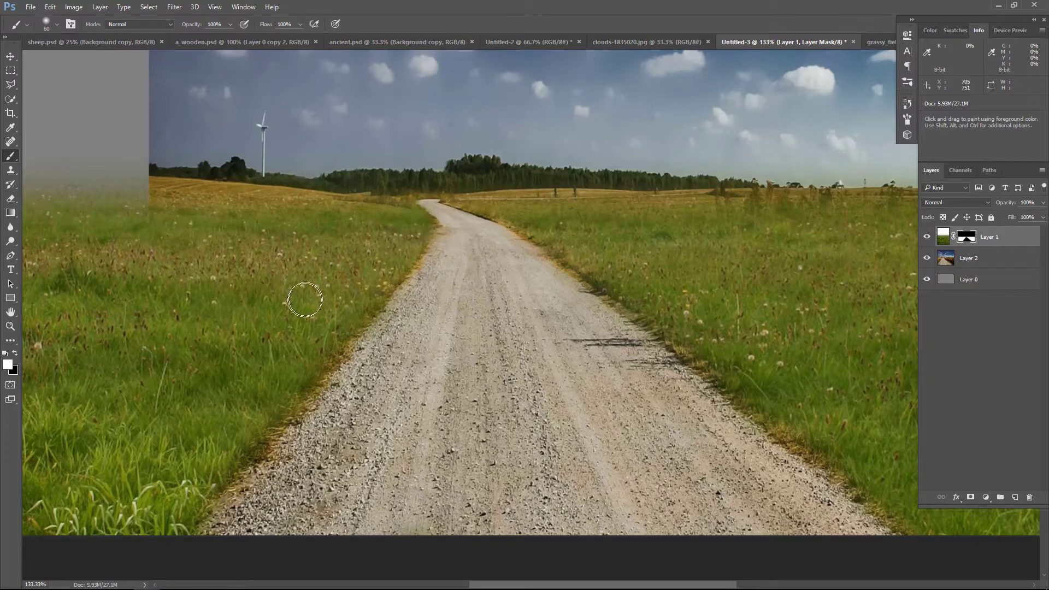
pyautogui.press('[')
pyautogui.press('[')
pyautogui.scroll(-2, 713, 312)
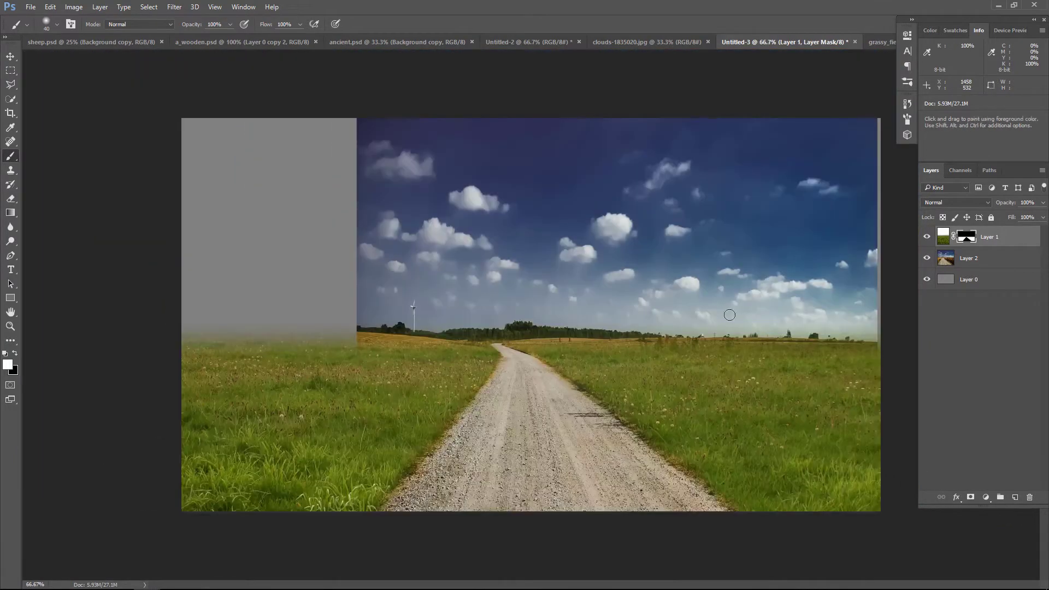
pyautogui.press('x')
pyautogui.click(983, 258)
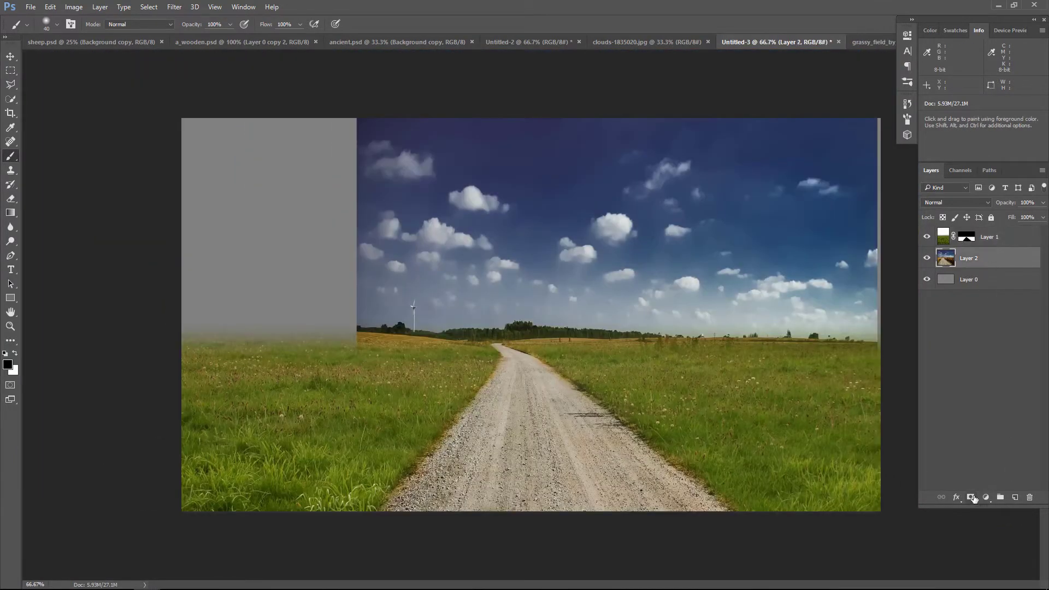
# Step: Mask Layer 2 and drag a black Foreground to Transparent gradient so gray fog replaces the sky
pyautogui.click(971, 497)
pyautogui.press('g')
pyautogui.click(15, 354)
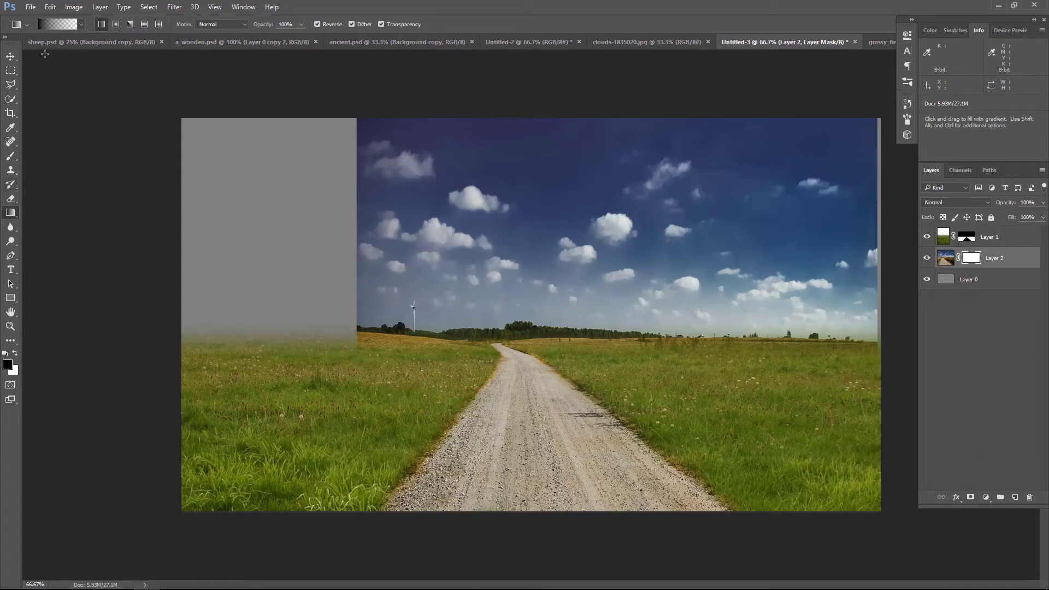
pyautogui.click(55, 24)
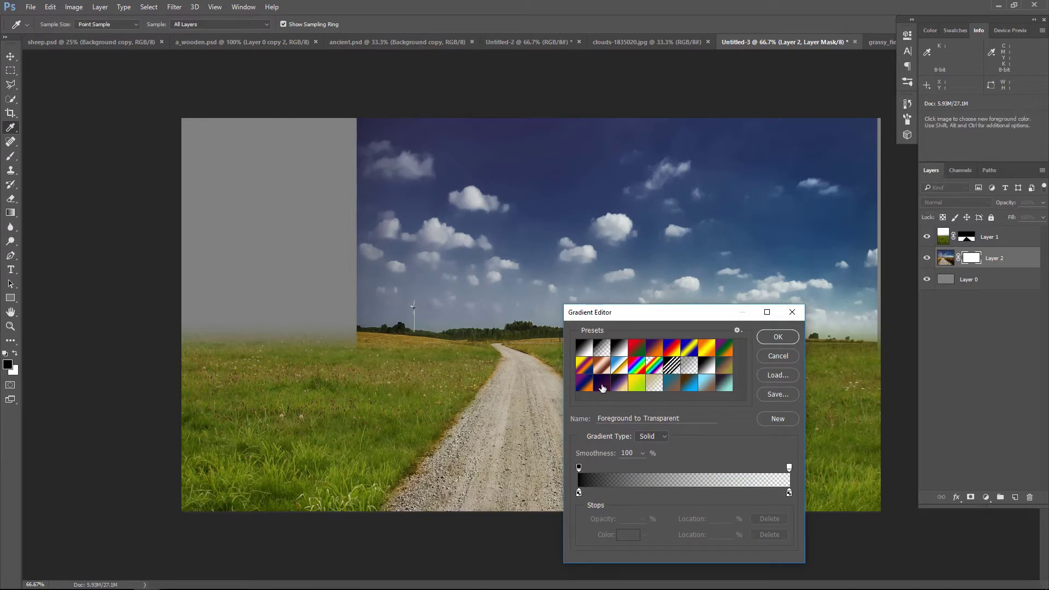
pyautogui.click(789, 339)
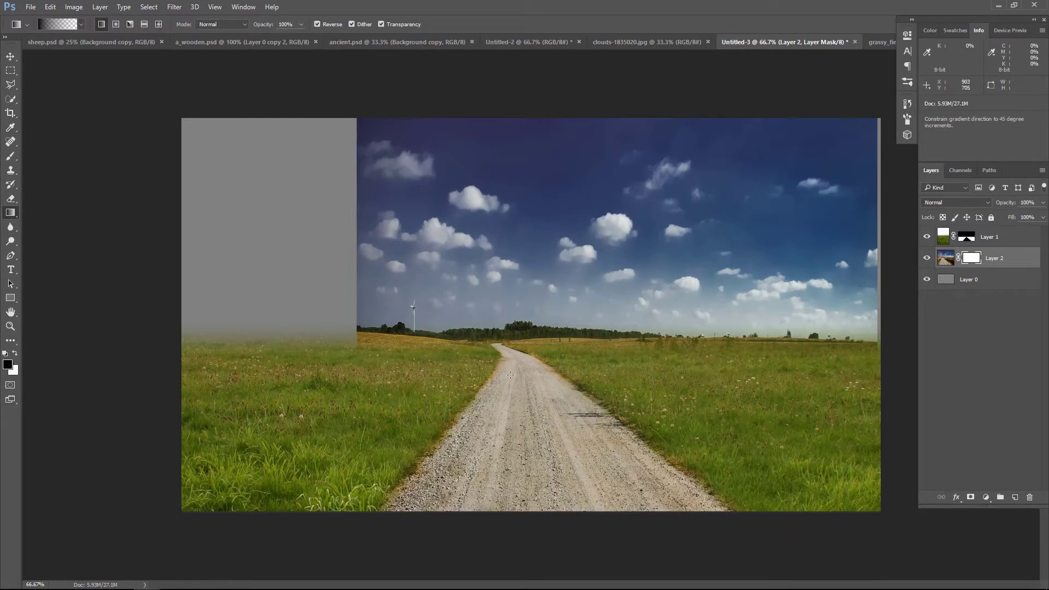
pyautogui.moveTo(516, 365); pyautogui.dragTo(524, 344)
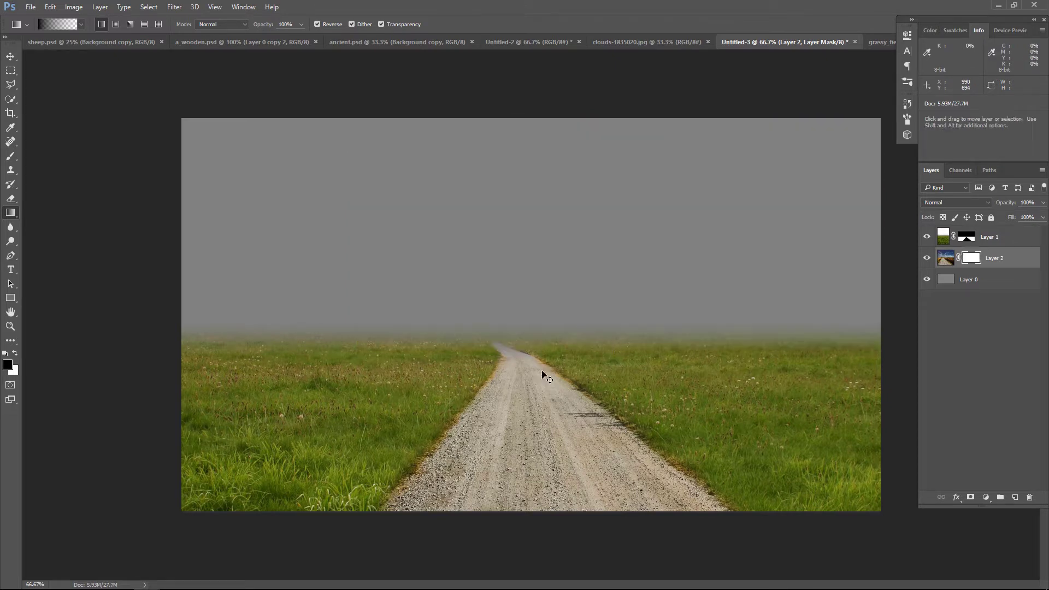
pyautogui.moveTo(541, 371)
pyautogui.mouseDown()
pyautogui.moveTo(520, 368)
pyautogui.moveTo(639, 342)
pyautogui.mouseUp()
pyautogui.click(10, 56)
pyautogui.click(927, 258)
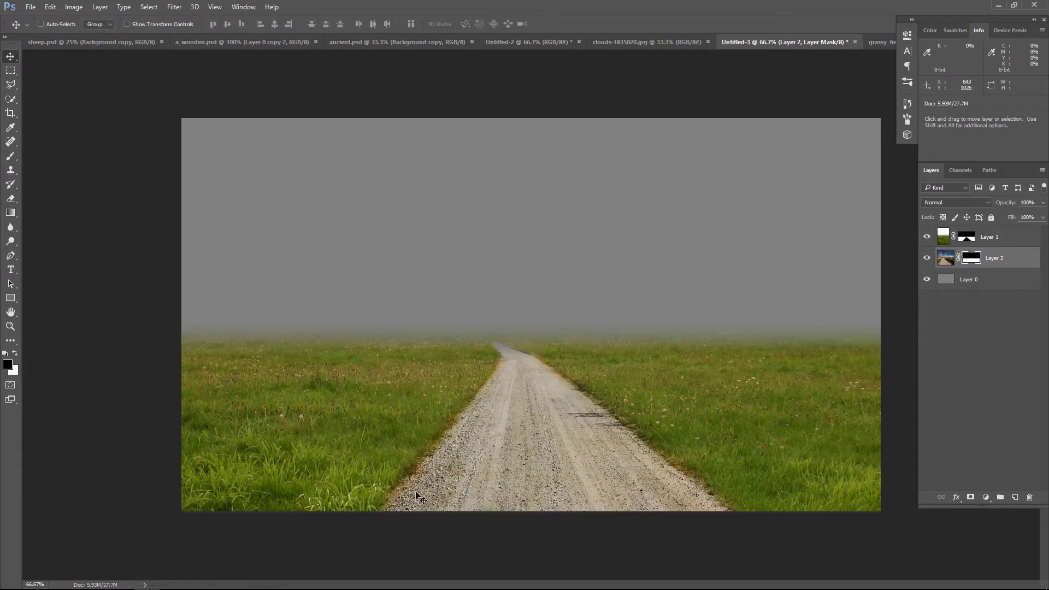
pyautogui.click(1011, 238)
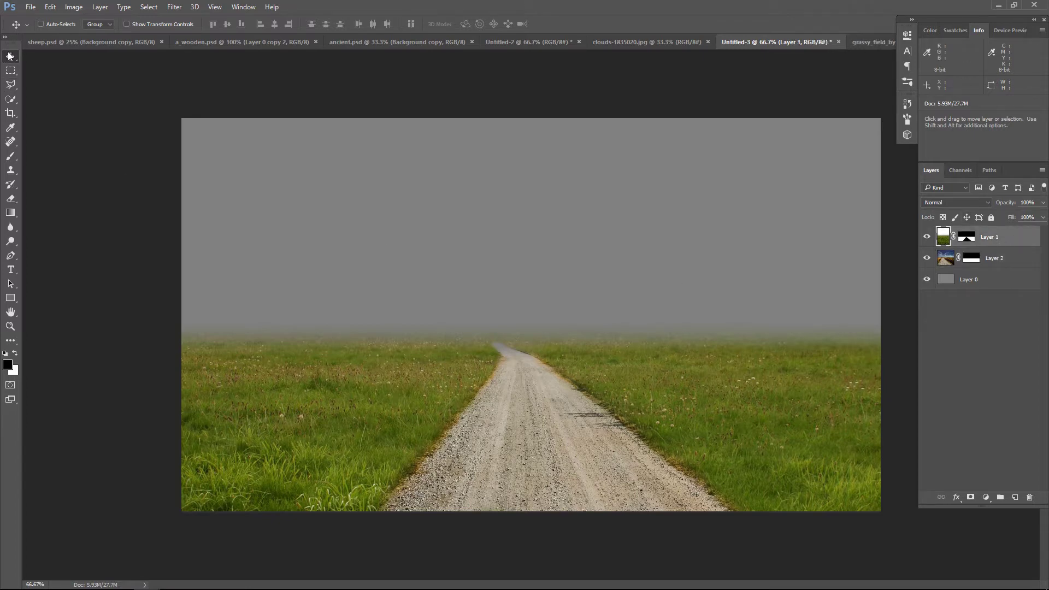
# Step: Drag the rider layer 01 from Untitled-2 into the road scene
pyautogui.click(549, 42)
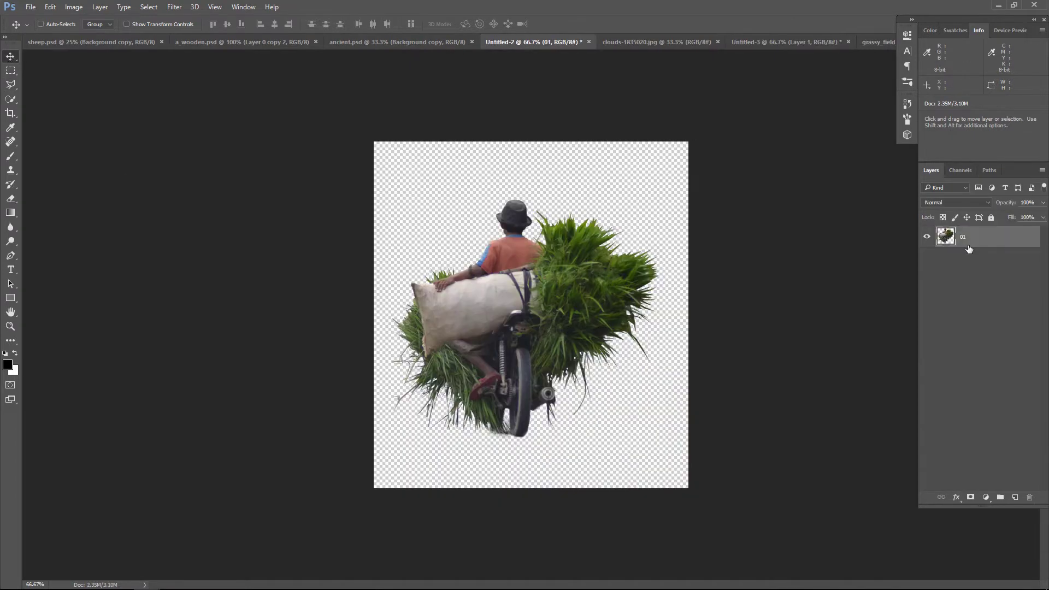
pyautogui.moveTo(525, 307); pyautogui.dragTo(770, 62)
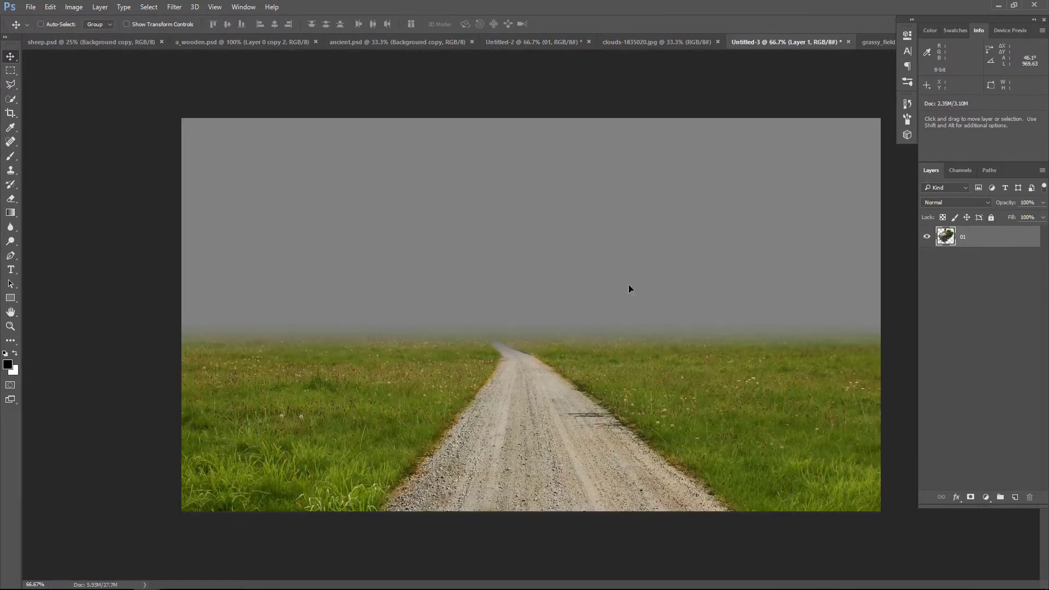
pyautogui.moveTo(770, 62); pyautogui.dragTo(628, 284)
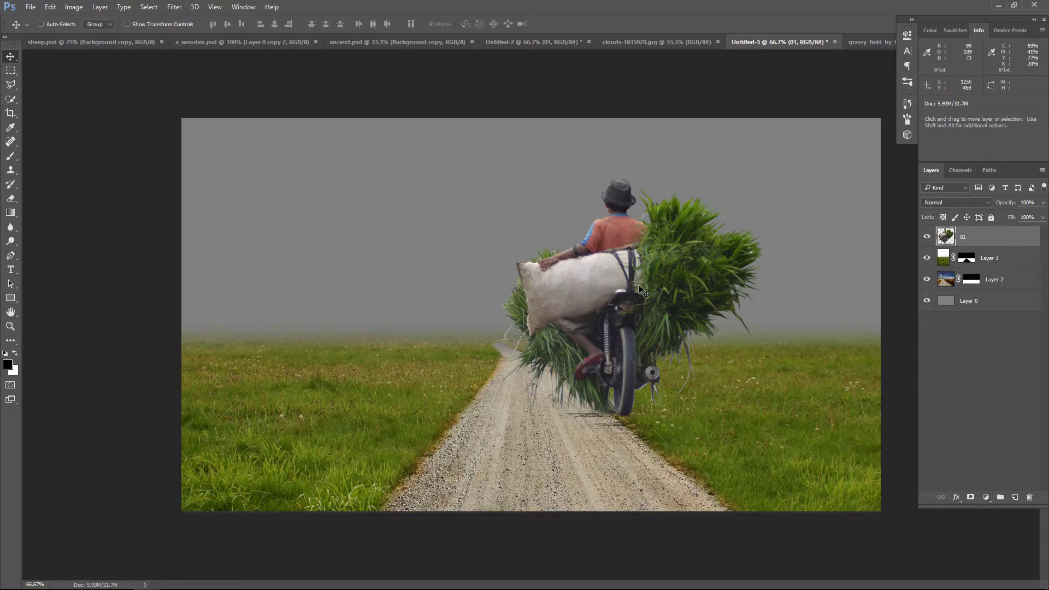
# Step: Group Layer 1 and Layer 2 into Group 1, toggling its visibility to check
pyautogui.click(1005, 259)
pyautogui.keyDown('shift'); pyautogui.click(1007, 282); pyautogui.keyUp('shift')
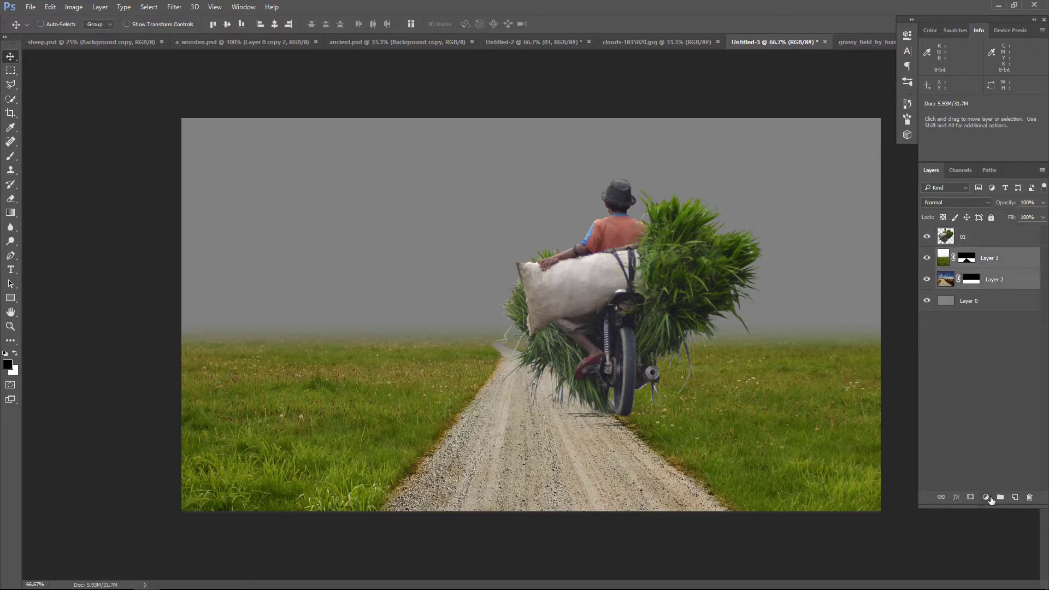
pyautogui.click(1000, 497)
pyautogui.click(926, 254)
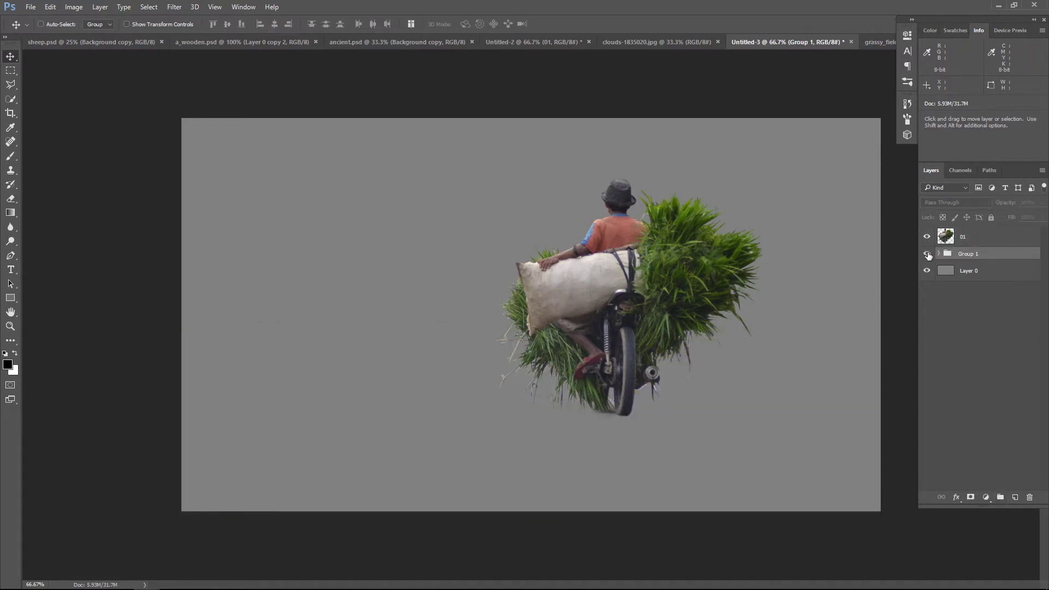
pyautogui.click(999, 236)
# Step: Position the rider down-left onto the road
pyautogui.moveTo(669, 246); pyautogui.dragTo(594, 342)
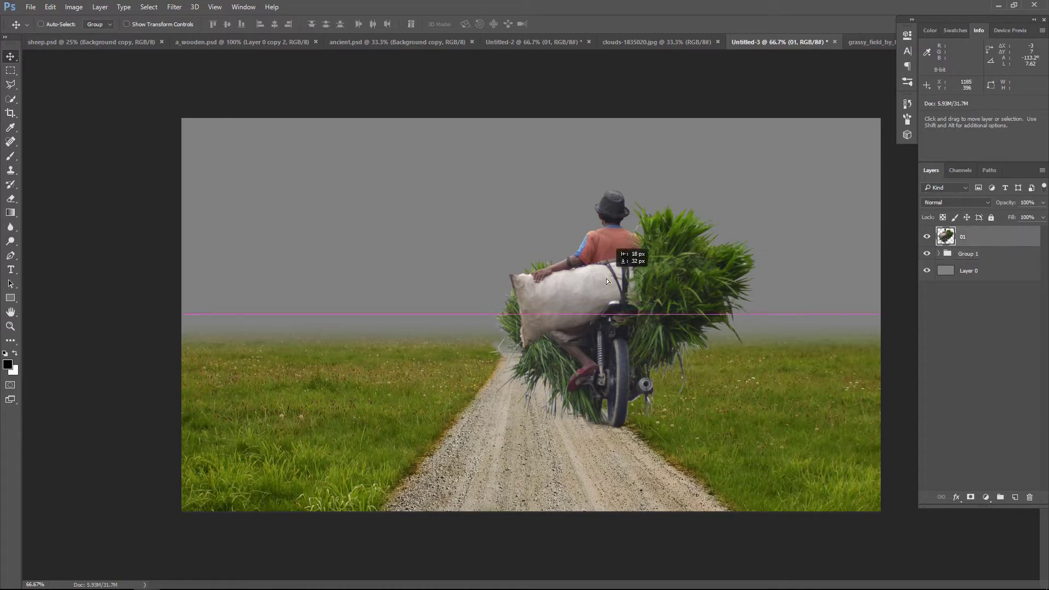
pyautogui.moveTo(601, 336); pyautogui.dragTo(610, 327)
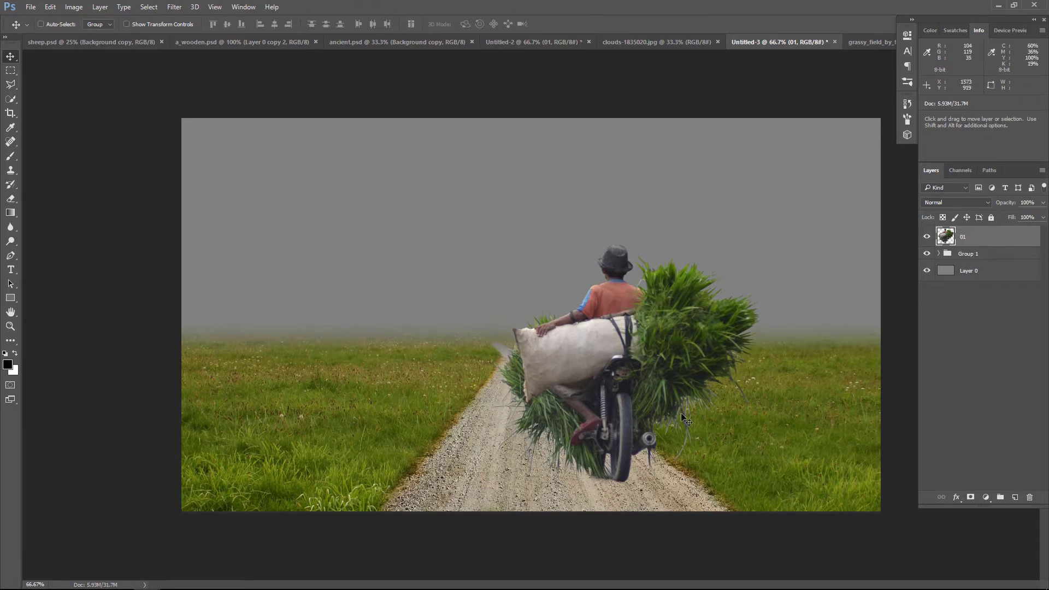
pyautogui.moveTo(644, 364); pyautogui.dragTo(645, 365)
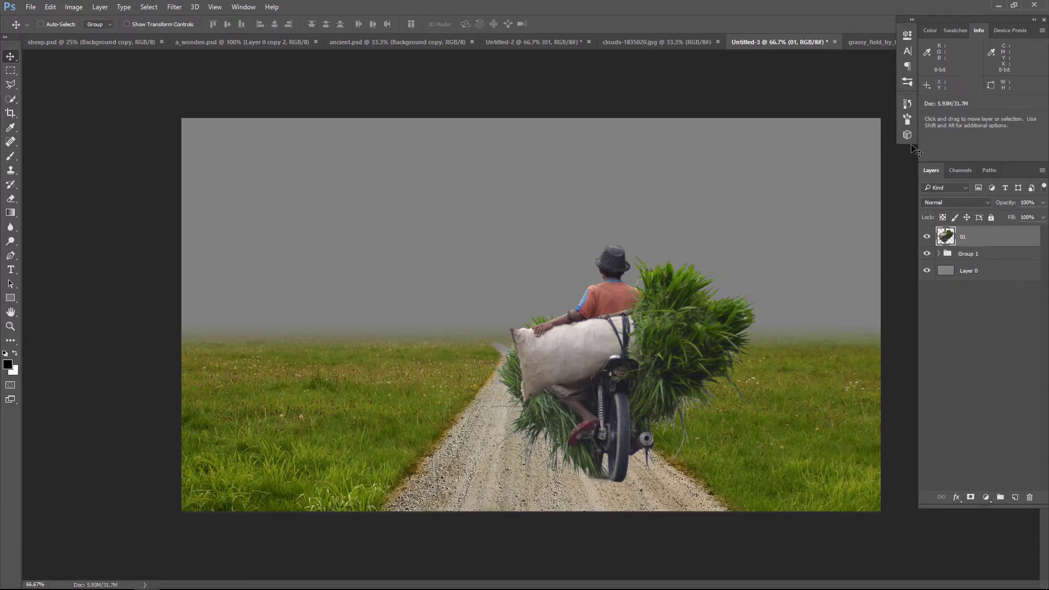
# Step: Bring the thatched huts into the scene and scale them to about 56%
pyautogui.click(421, 41)
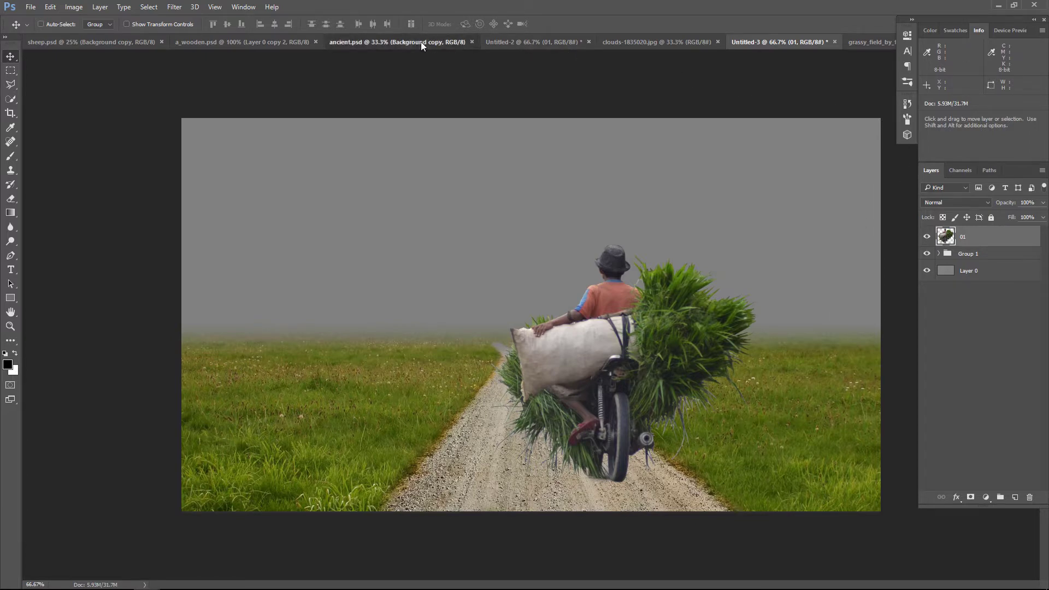
pyautogui.moveTo(563, 314); pyautogui.dragTo(757, 67)
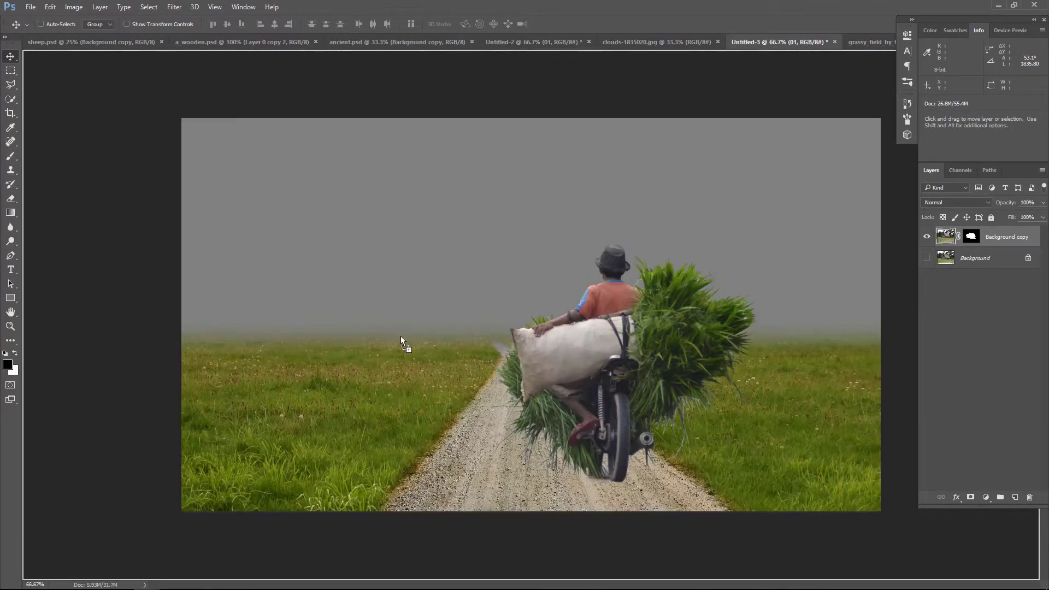
pyautogui.moveTo(757, 67); pyautogui.dragTo(401, 339)
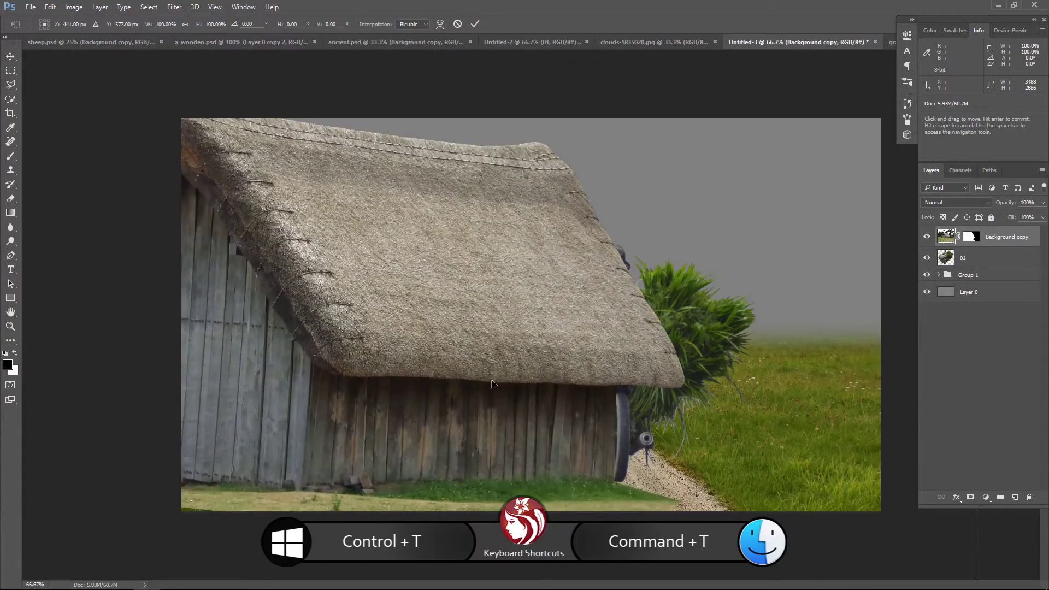
pyautogui.hotkey('ctrl', 't')
pyautogui.moveTo(664, 315)
pyautogui.mouseDown()
pyautogui.moveTo(363, 426)
pyautogui.moveTo(586, 167)
pyautogui.moveTo(511, 250)
pyautogui.moveTo(541, 190)
pyautogui.mouseUp()
pyautogui.moveTo(402, 362); pyautogui.dragTo(532, 285)
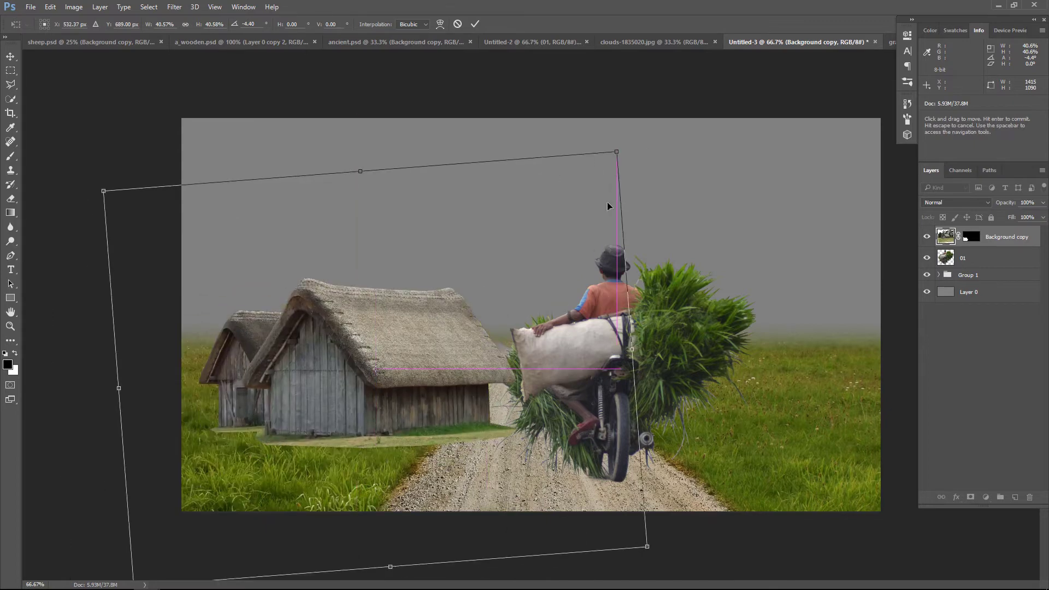
pyautogui.moveTo(650, 164); pyautogui.dragTo(668, 159)
pyautogui.press('Return')
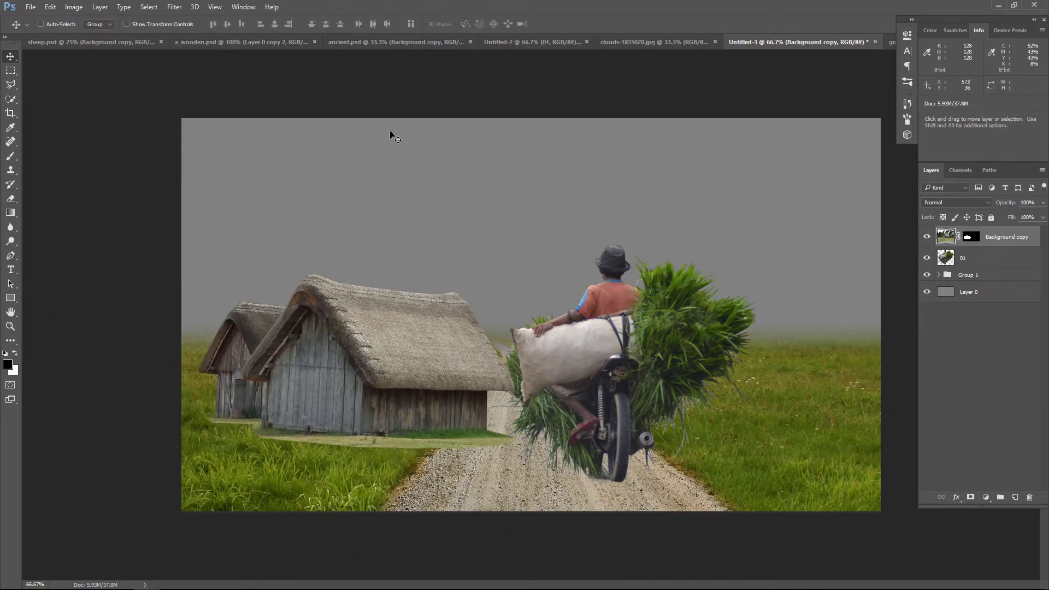
# Step: Flip the huts horizontally via Edit > Transform
pyautogui.click(50, 6)
pyautogui.click(121, 221)
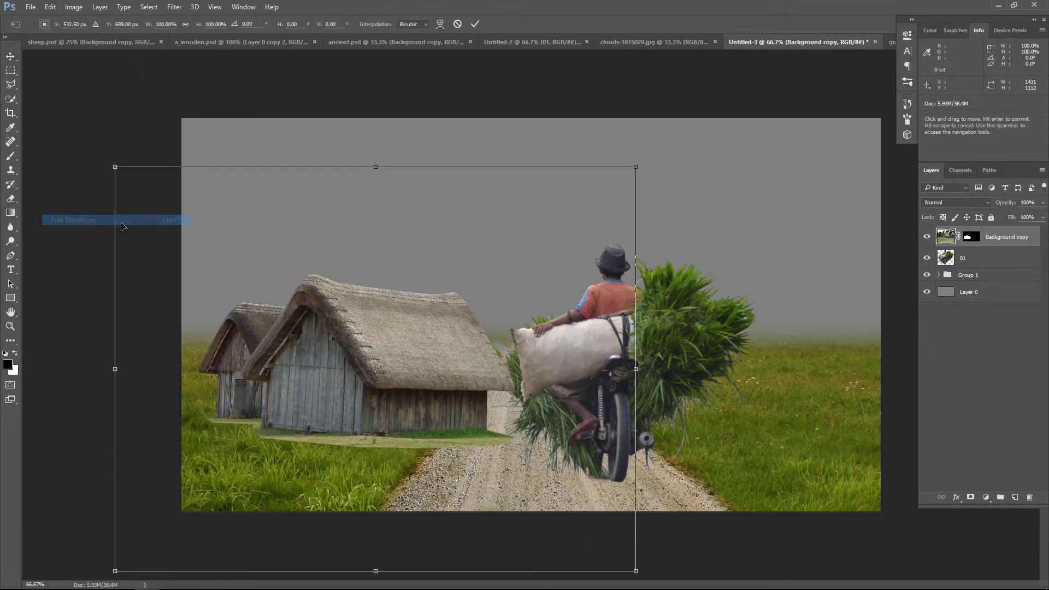
pyautogui.click(50, 7)
pyautogui.moveTo(67, 231)
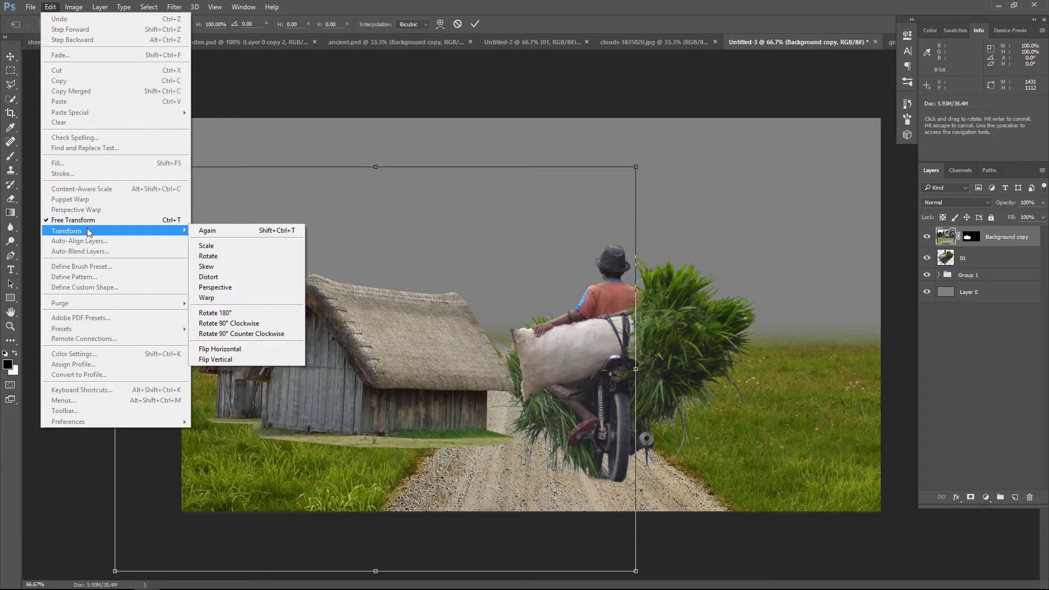
pyautogui.click(248, 347)
pyautogui.press('Return')
# Step: Tilt the huts slightly clockwise, shrink them, and set them on the left horizon
pyautogui.hotkey('ctrl', 't')
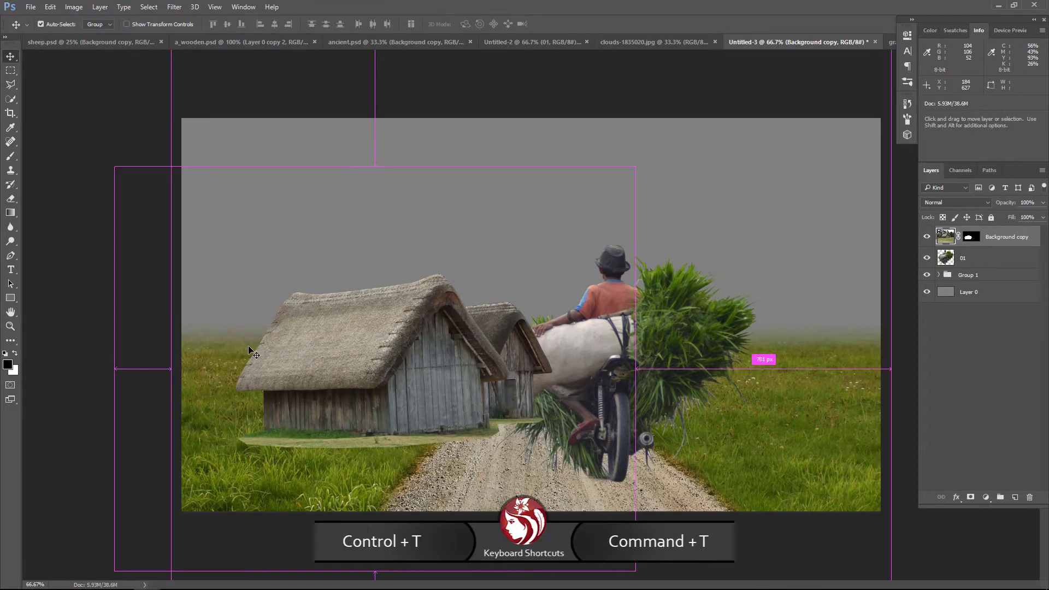
pyautogui.moveTo(647, 152); pyautogui.dragTo(581, 215)
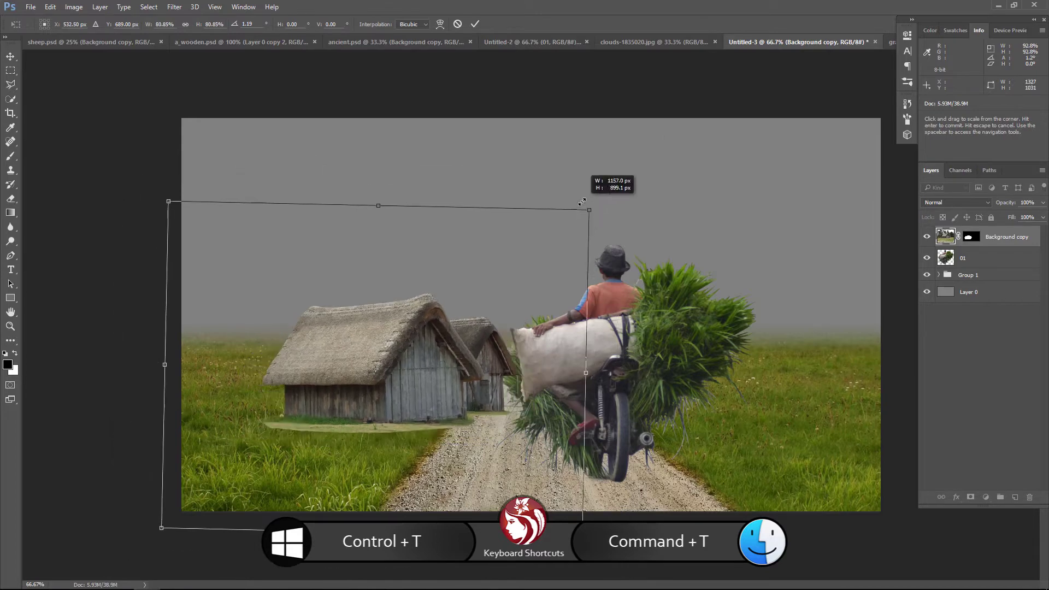
pyautogui.moveTo(448, 389); pyautogui.dragTo(370, 318)
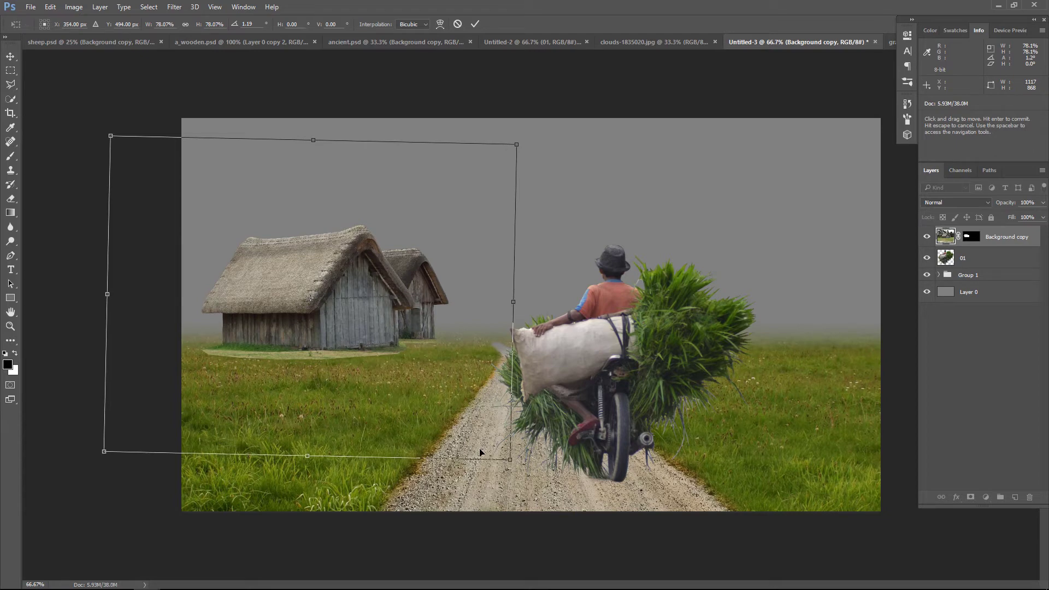
pyautogui.press('Return')
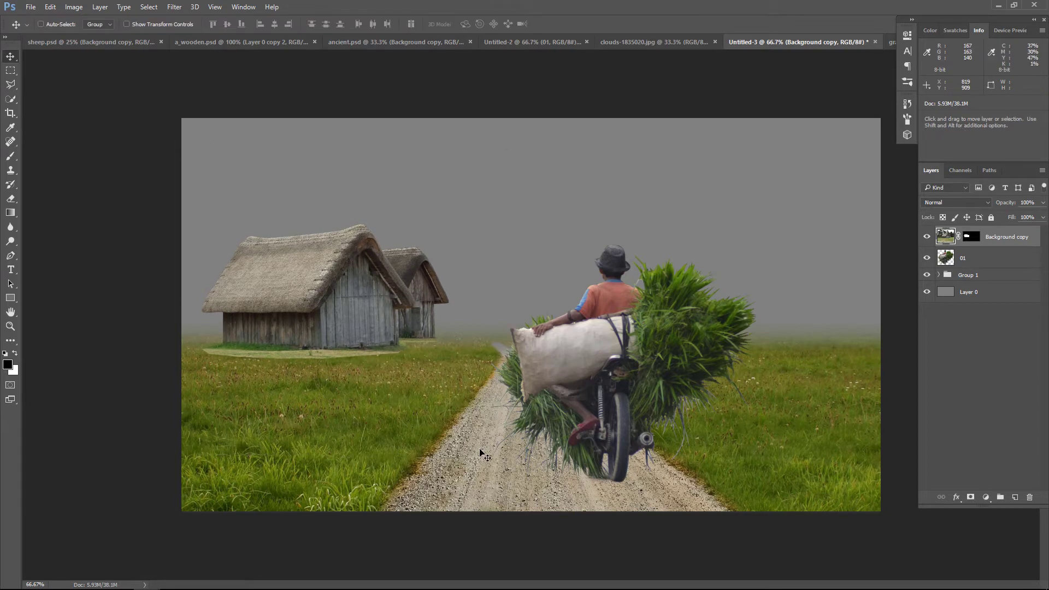
pyautogui.hotkey('ctrl', 't')
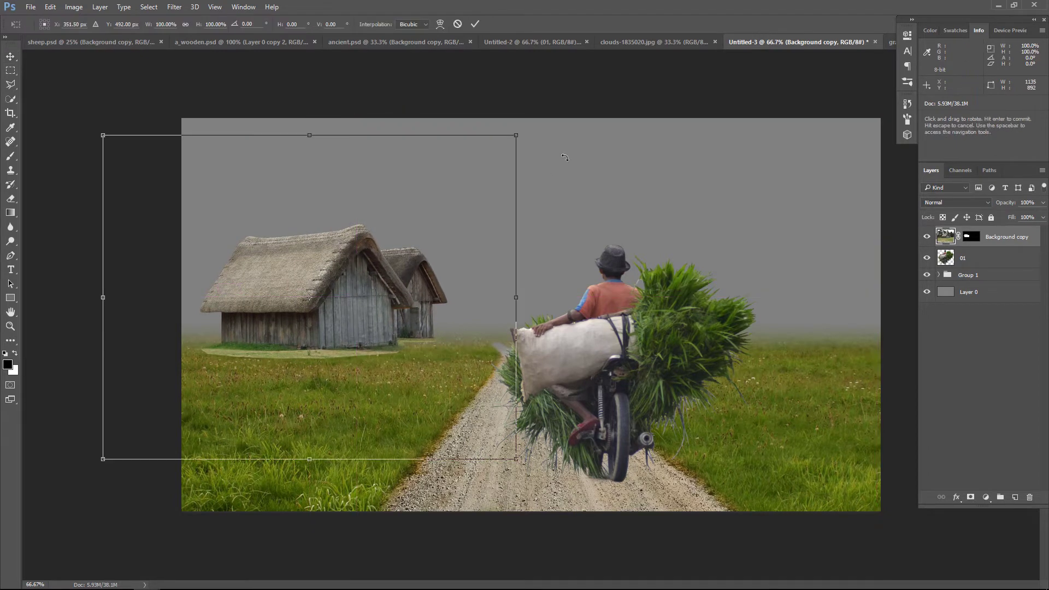
pyautogui.moveTo(516, 135); pyautogui.dragTo(511, 137)
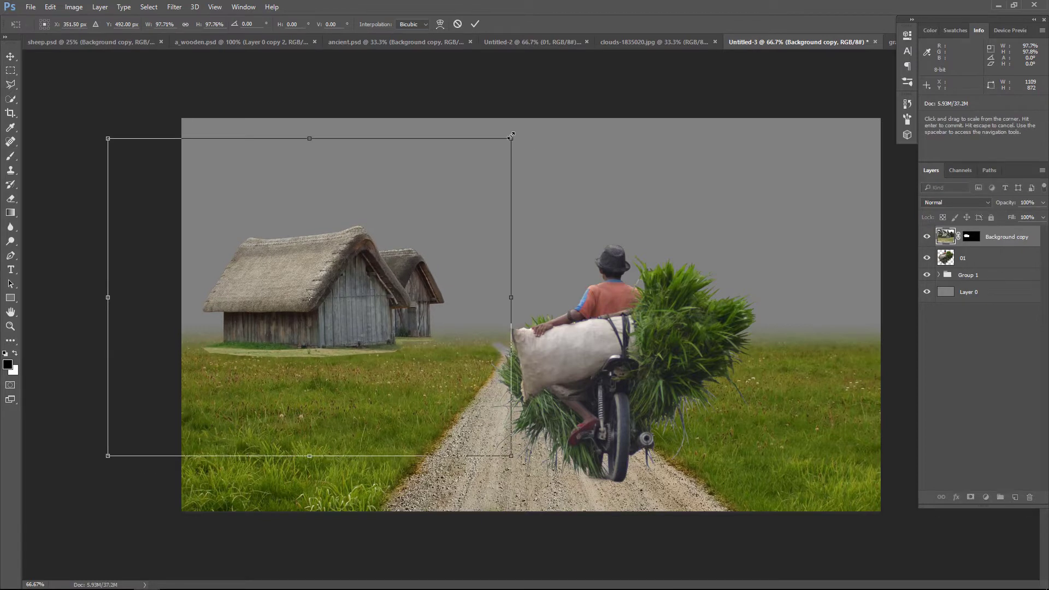
pyautogui.press('Return')
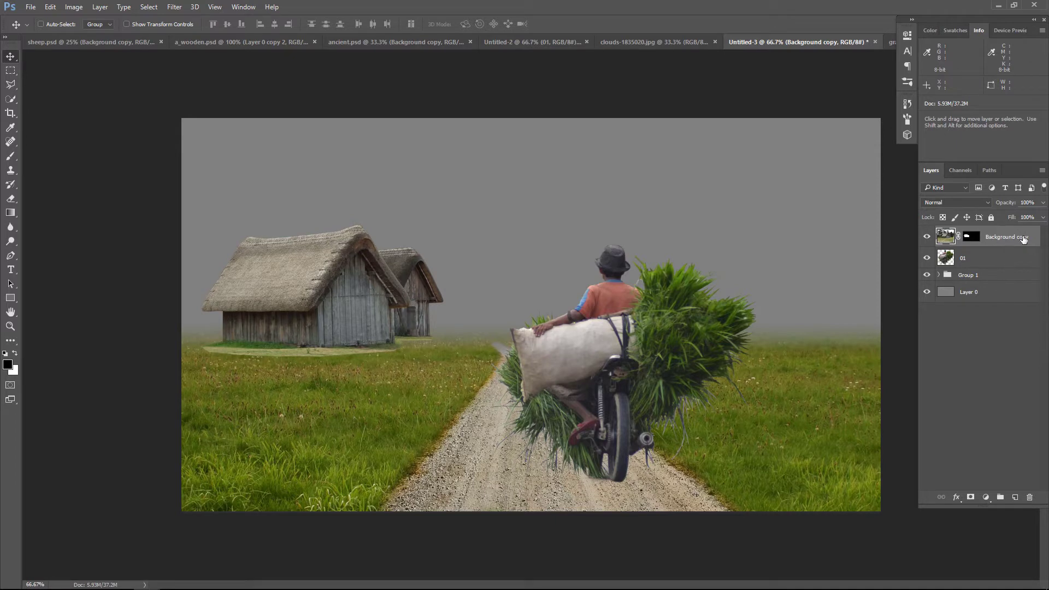
# Step: Paint black at 54% brush opacity on the huts layer mask over the pale ground strip beneath the huts
pyautogui.click(971, 238)
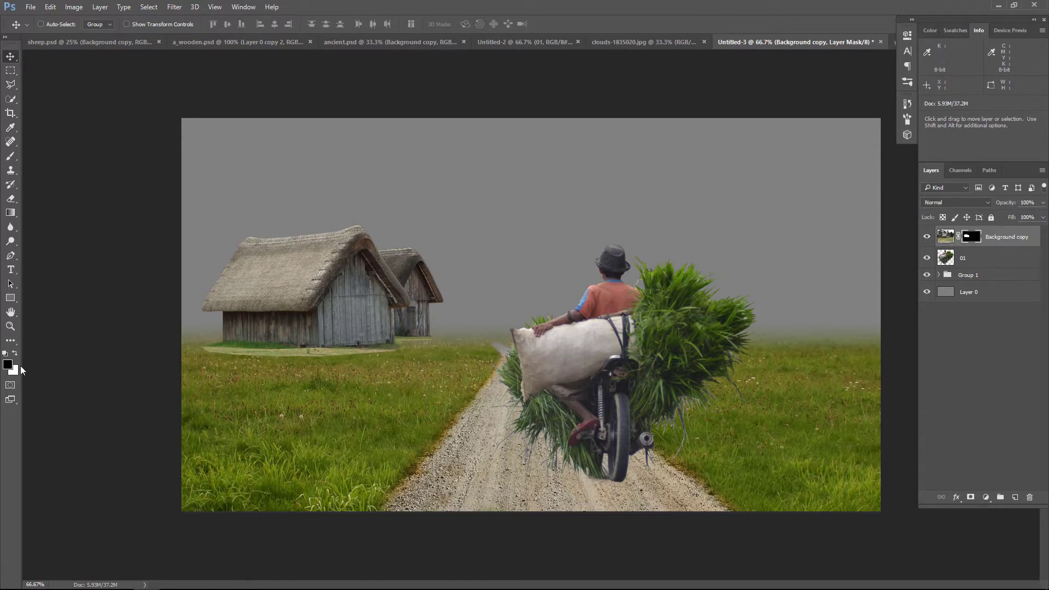
pyautogui.click(12, 158)
pyautogui.hotkey('ctrl', '+')
pyautogui.hotkey('ctrl', '+')
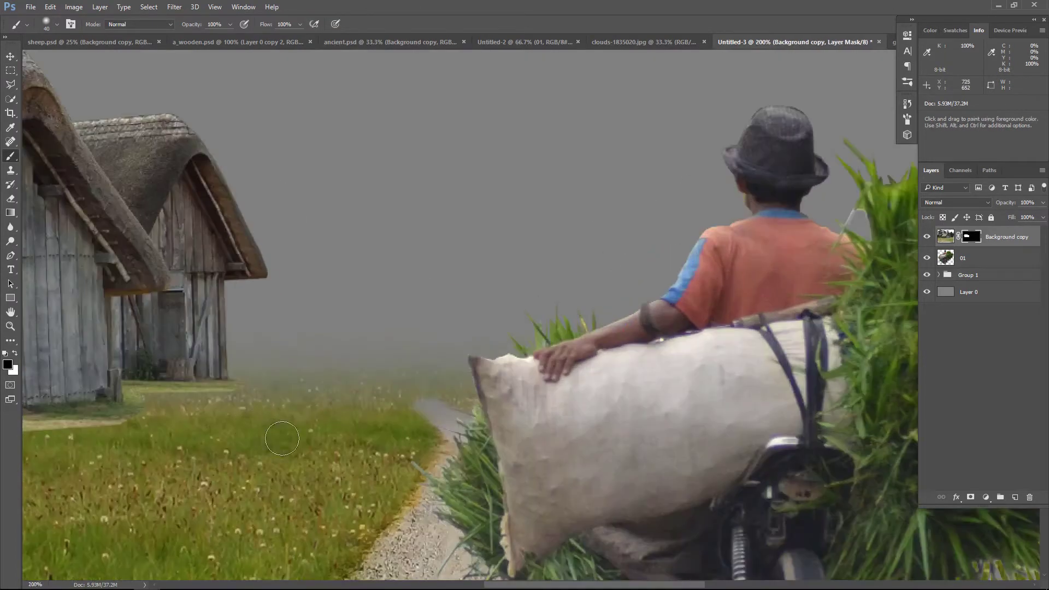
pyautogui.moveTo(164, 382); pyautogui.dragTo(405, 396)
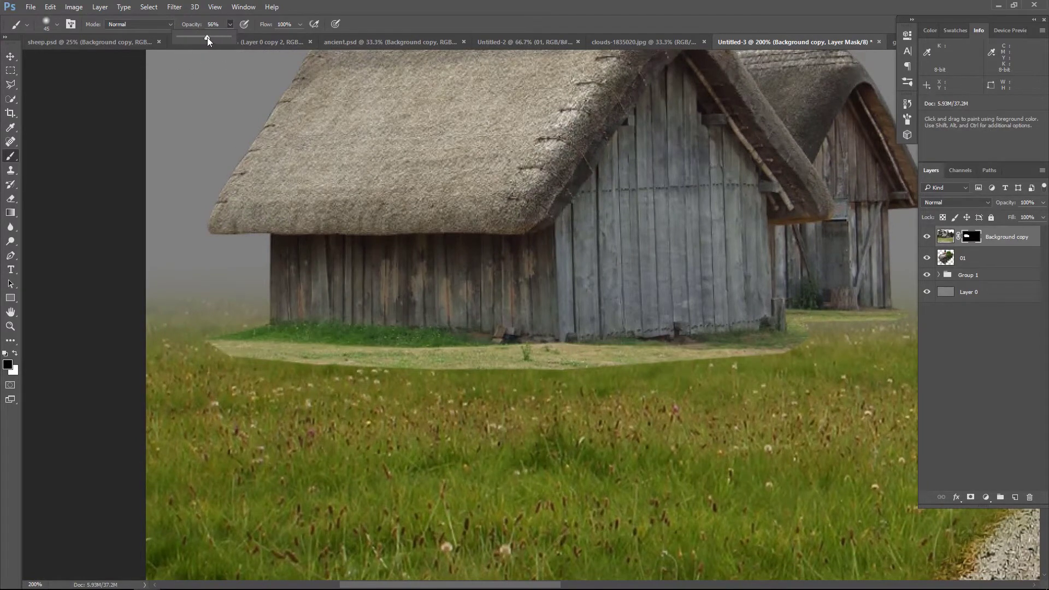
pyautogui.moveTo(207, 37); pyautogui.dragTo(206, 37)
pyautogui.moveTo(218, 341)
pyautogui.mouseDown()
pyautogui.moveTo(321, 374)
pyautogui.moveTo(426, 363)
pyautogui.mouseUp()
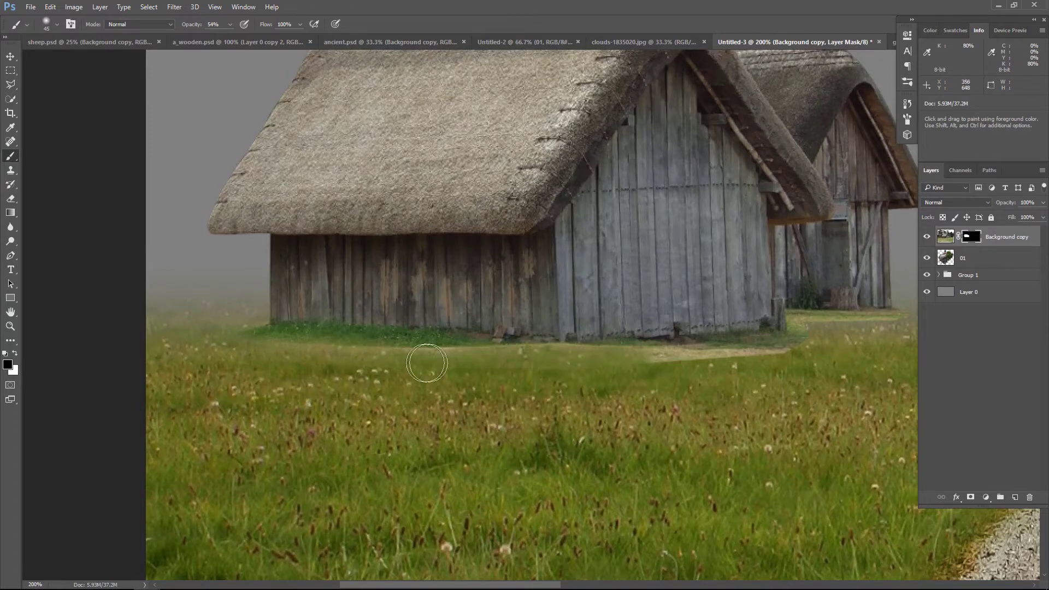
pyautogui.moveTo(426, 363); pyautogui.dragTo(183, 351)
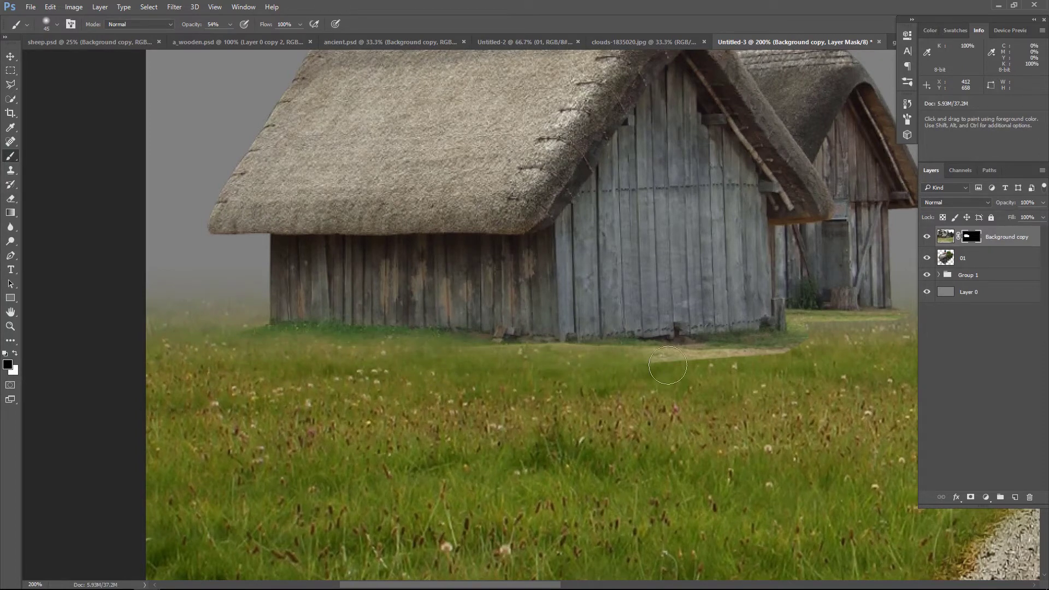
pyautogui.moveTo(667, 365); pyautogui.dragTo(806, 331)
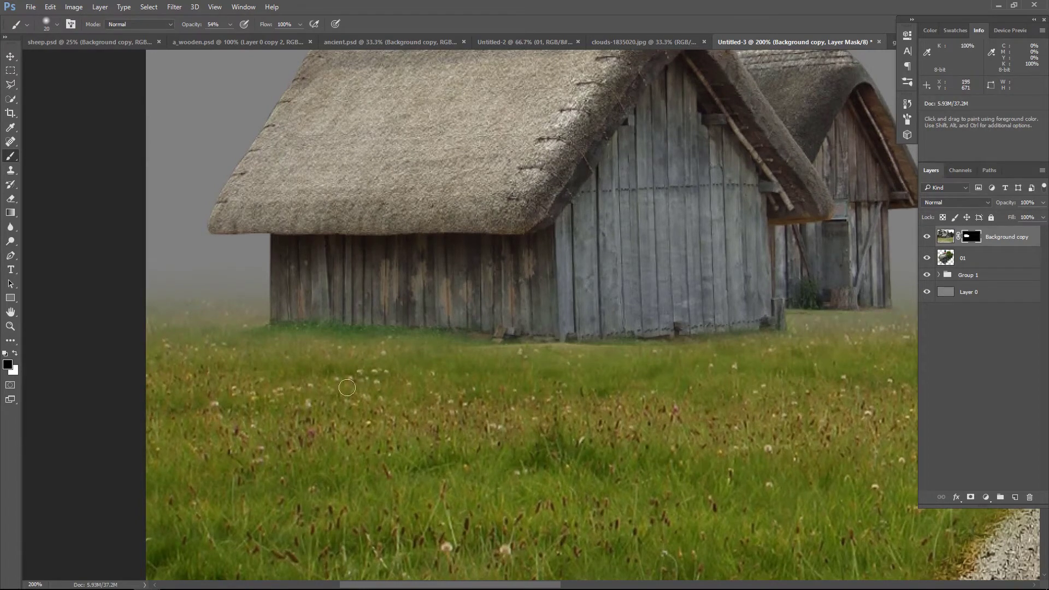
pyautogui.hotkey('ctrl', '-')
pyautogui.hotkey('ctrl', '-')
pyautogui.hotkey('ctrl', '-')
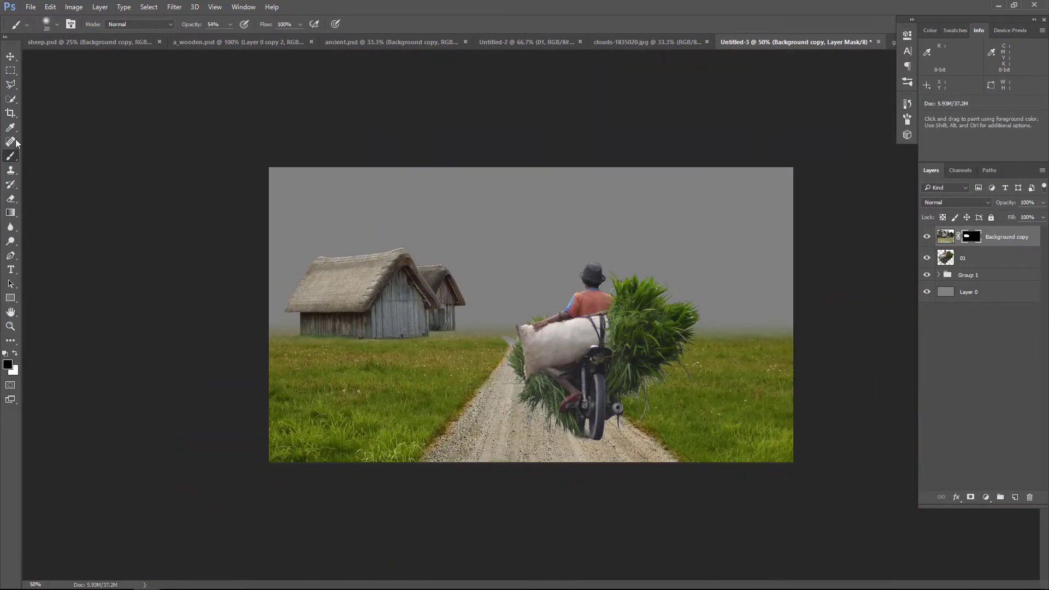
# Step: Copy the windmill from a_wooden.psd into the composite, enlarge it and place its layer behind the rider
pyautogui.click(11, 56)
pyautogui.click(209, 41)
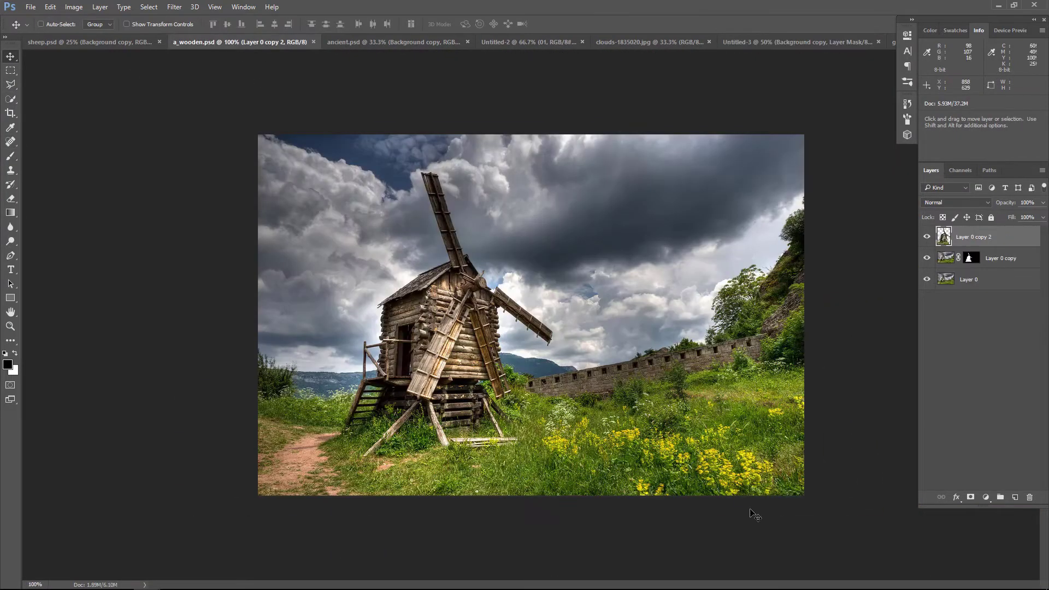
pyautogui.moveTo(538, 306); pyautogui.dragTo(822, 34)
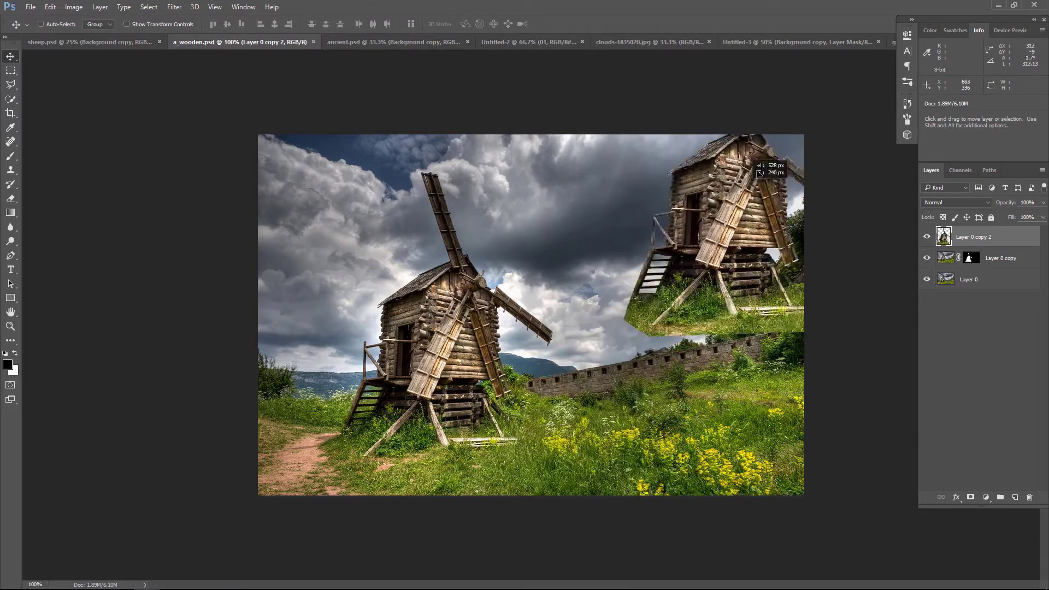
pyautogui.moveTo(807, 46); pyautogui.dragTo(562, 352)
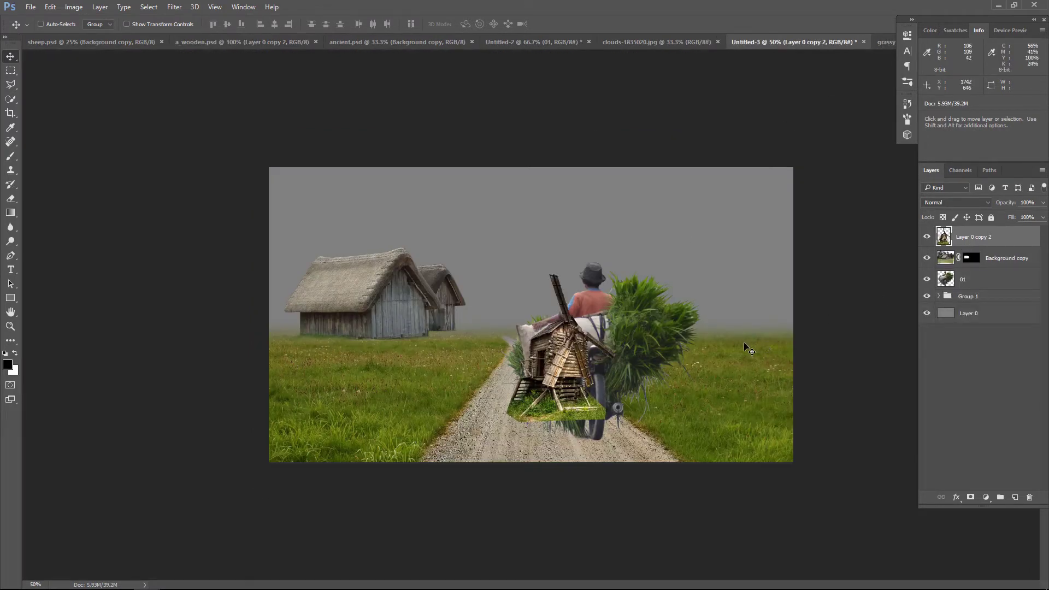
pyautogui.hotkey('ctrl', 't')
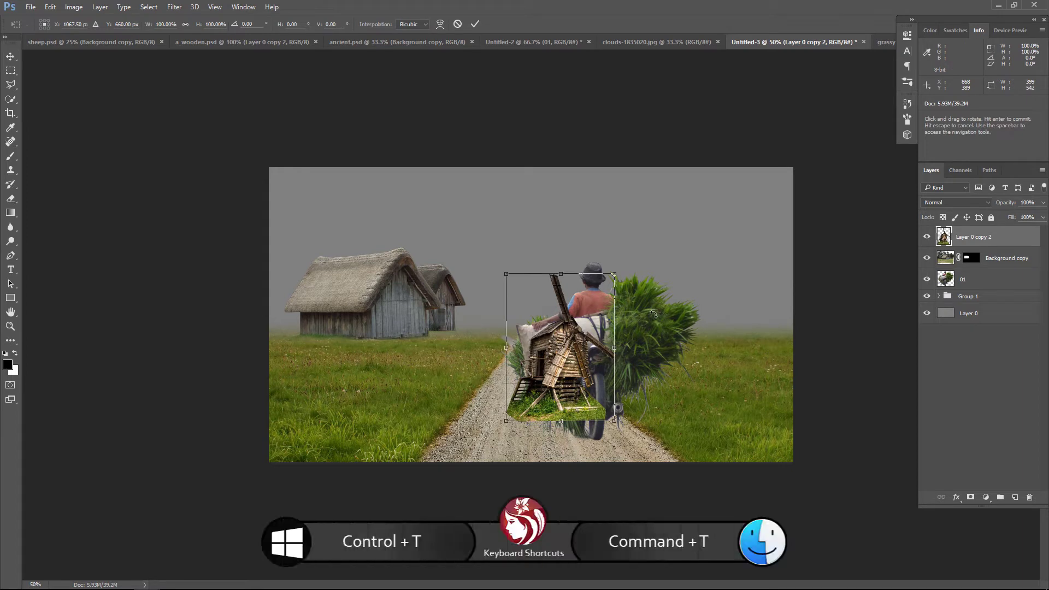
pyautogui.moveTo(616, 276); pyautogui.dragTo(703, 257)
pyautogui.press('Return')
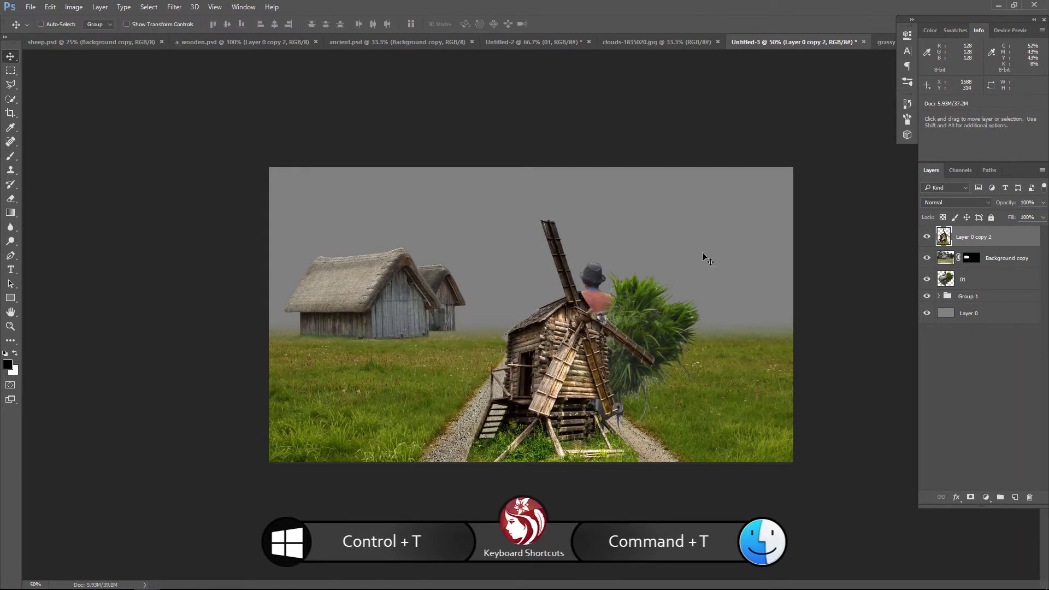
pyautogui.moveTo(1003, 243); pyautogui.dragTo(1020, 286)
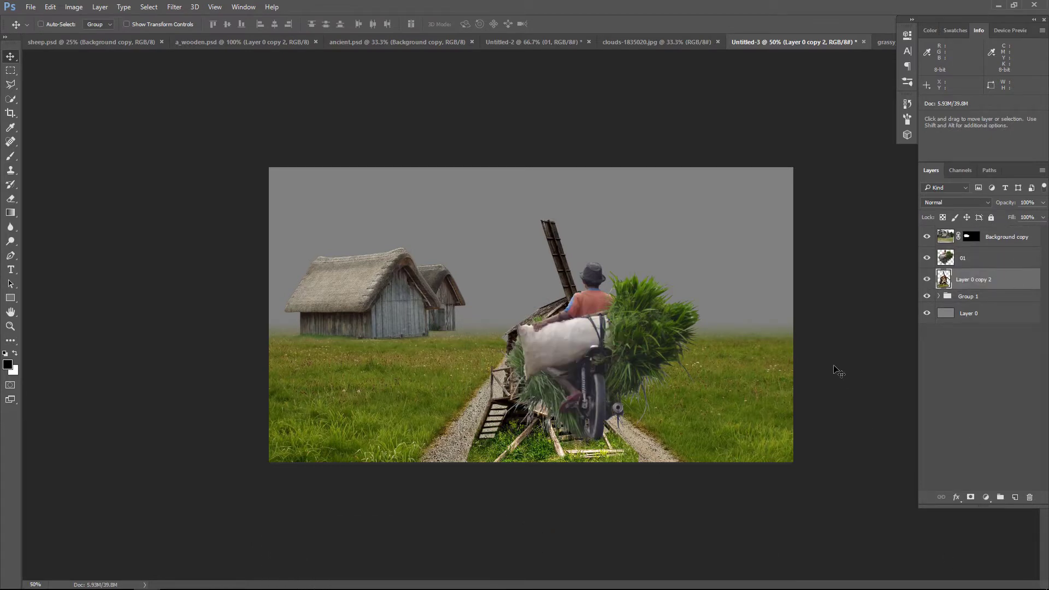
# Step: Flip the windmill horizontally and scale it to about 73% at the right edge of the field
pyautogui.hotkey('ctrl', 't')
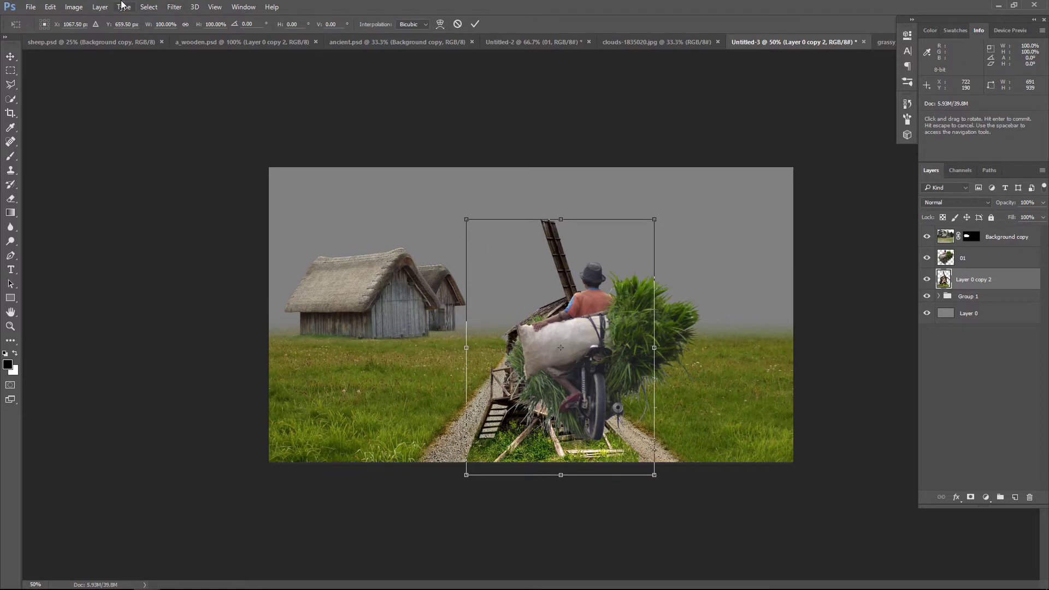
pyautogui.click(50, 6)
pyautogui.moveTo(67, 231)
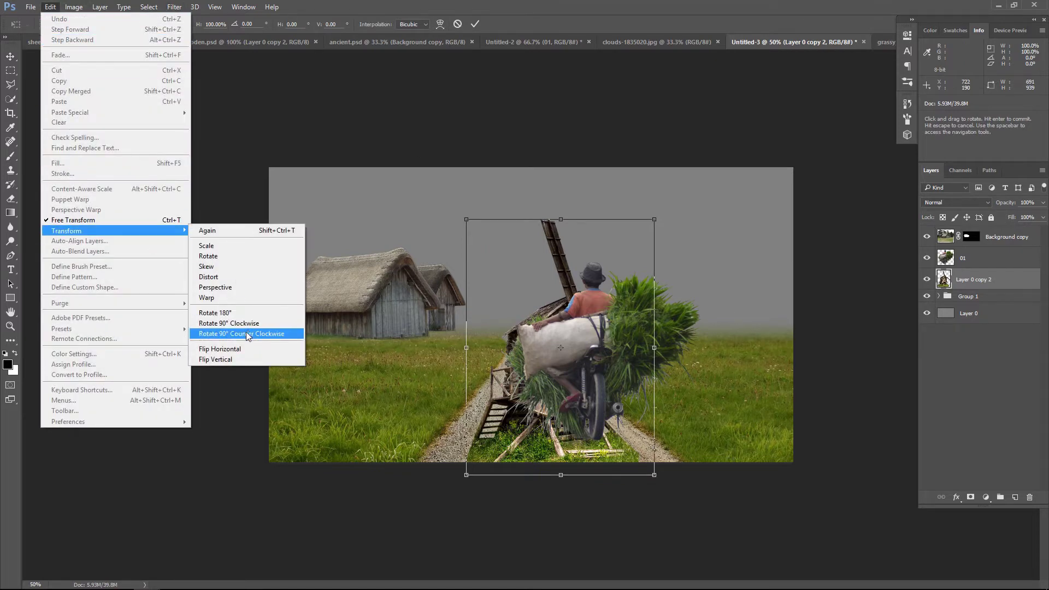
pyautogui.click(240, 349)
pyautogui.moveTo(636, 231)
pyautogui.mouseDown()
pyautogui.moveTo(714, 239)
pyautogui.moveTo(752, 230)
pyautogui.mouseUp()
pyautogui.moveTo(833, 193); pyautogui.dragTo(803, 211)
pyautogui.moveTo(743, 273); pyautogui.dragTo(753, 255)
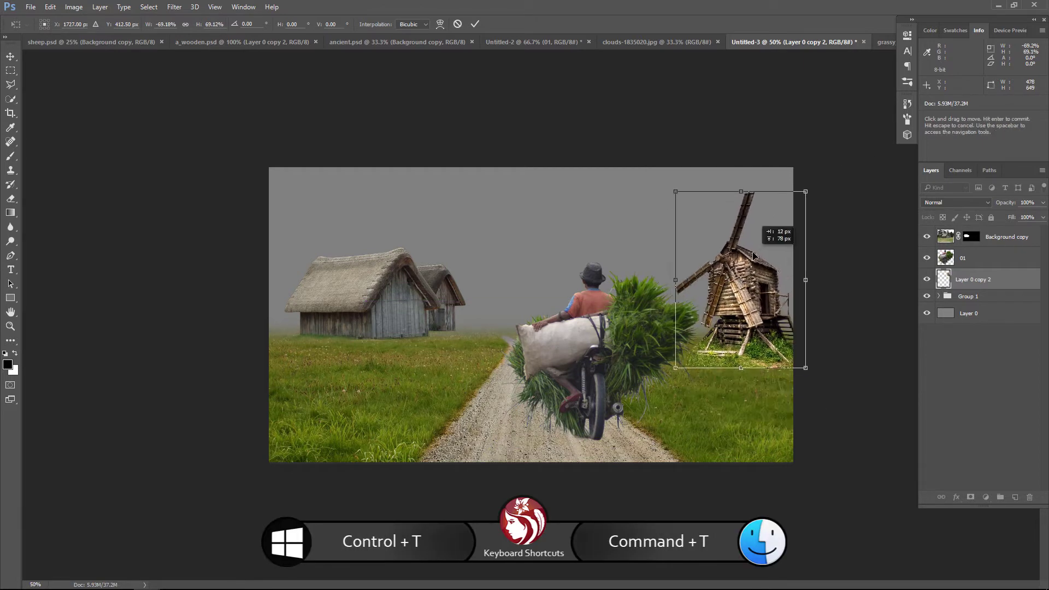
pyautogui.moveTo(805, 192)
pyautogui.mouseDown()
pyautogui.moveTo(814, 176)
pyautogui.moveTo(787, 197)
pyautogui.moveTo(798, 181)
pyautogui.mouseUp()
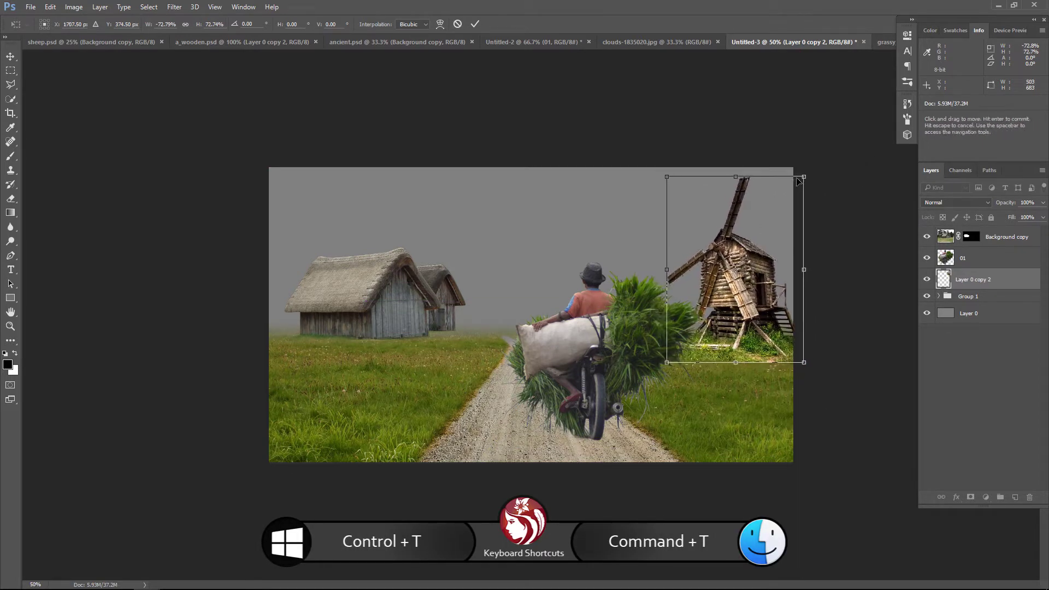
pyautogui.press('Return')
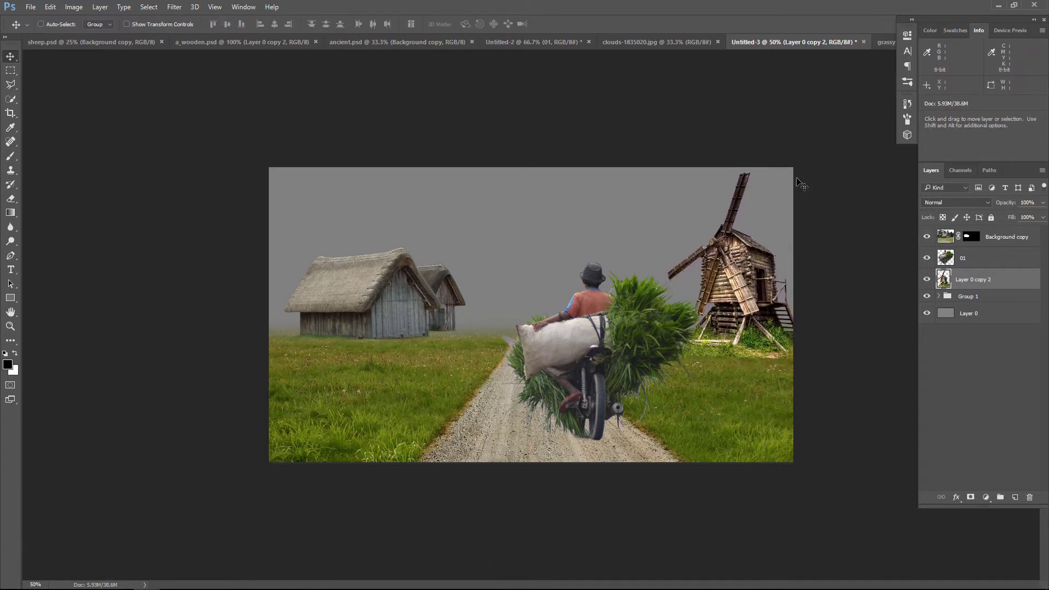
pyautogui.hotkey('ctrl', 't')
pyautogui.moveTo(795, 172); pyautogui.dragTo(796, 178)
# Step: Commit the smaller windmill, add a layer mask and paint away the grass edge below it
pyautogui.press('Return')
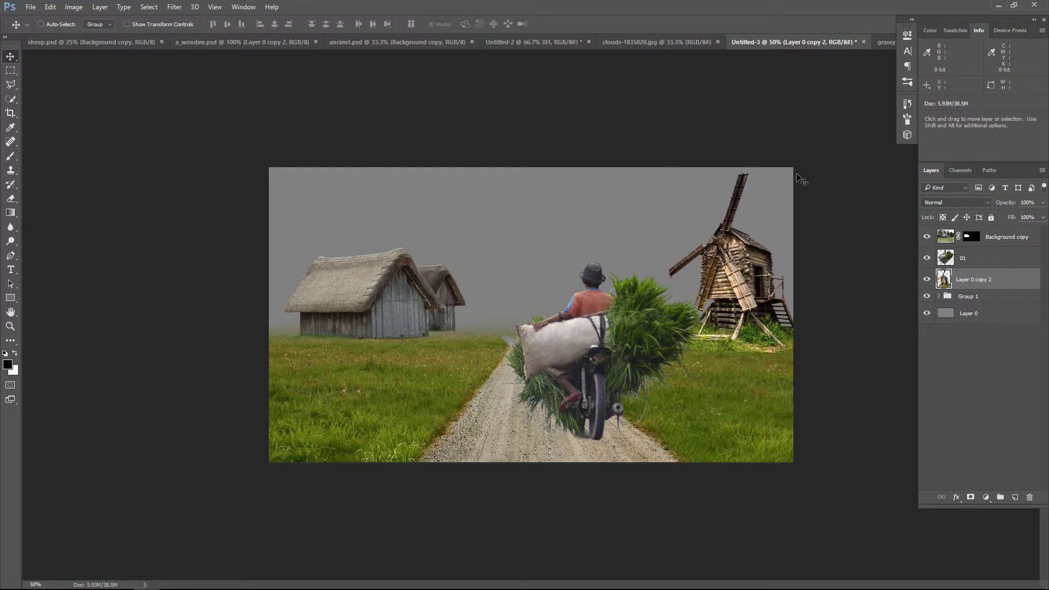
pyautogui.click(970, 496)
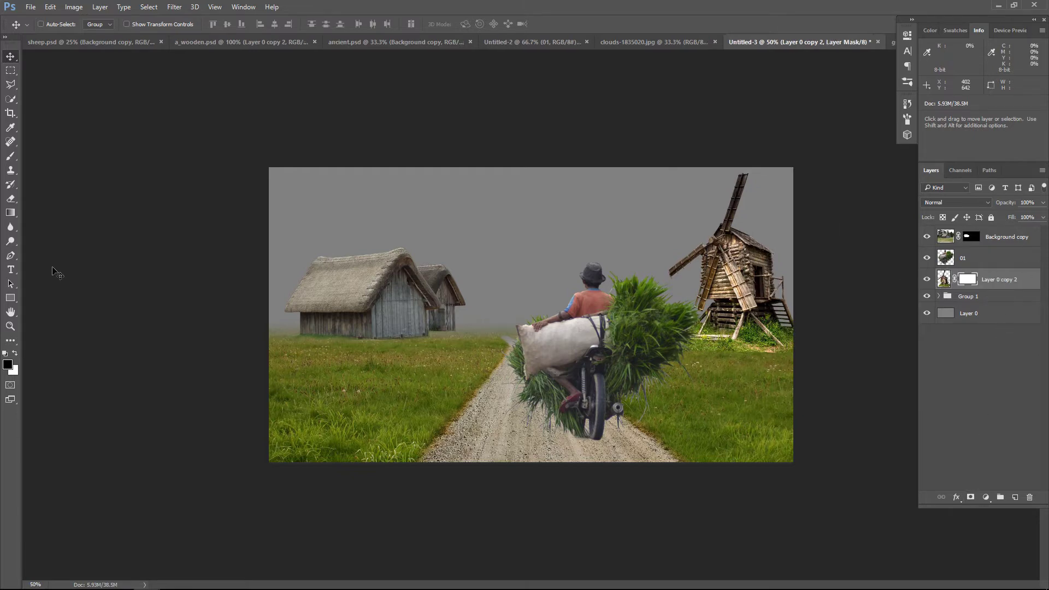
pyautogui.click(11, 158)
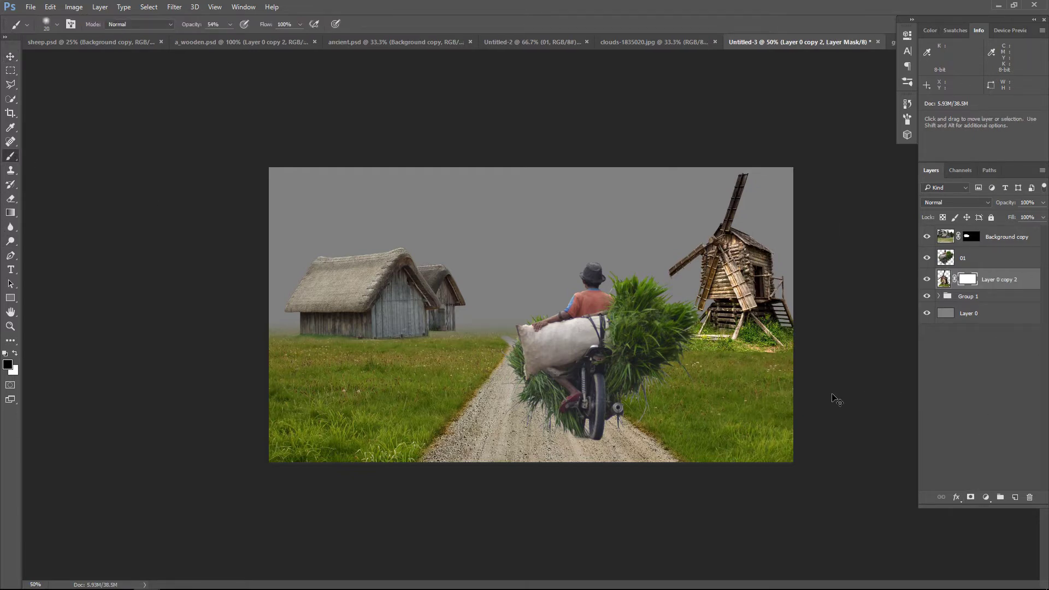
pyautogui.hotkey('ctrl', '1')
pyautogui.moveTo(759, 406); pyautogui.dragTo(463, 375)
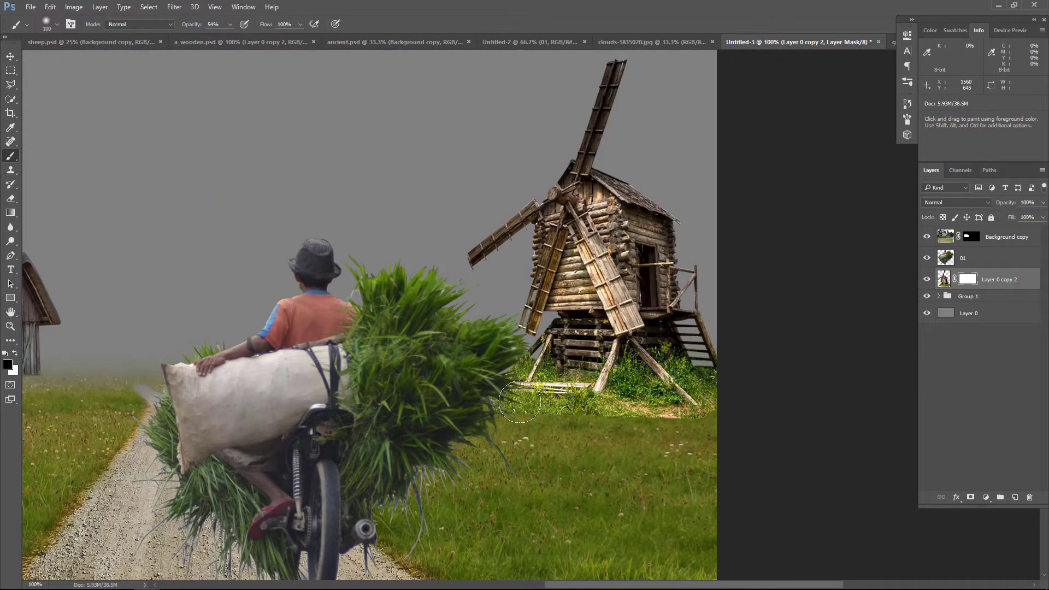
pyautogui.moveTo(518, 477)
pyautogui.mouseDown()
pyautogui.moveTo(570, 439)
pyautogui.moveTo(676, 453)
pyautogui.moveTo(716, 427)
pyautogui.moveTo(650, 433)
pyautogui.moveTo(632, 421)
pyautogui.moveTo(564, 419)
pyautogui.moveTo(548, 396)
pyautogui.mouseUp()
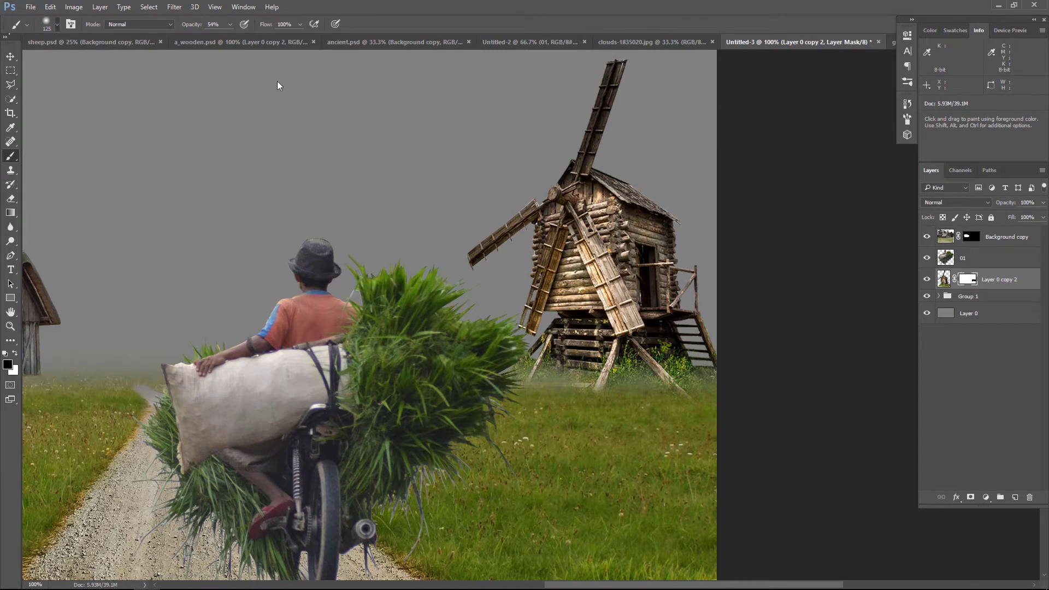
# Step: Switch to the 250 px grass-shaped brush preset and reduce it to 200 px
pyautogui.click(57, 24)
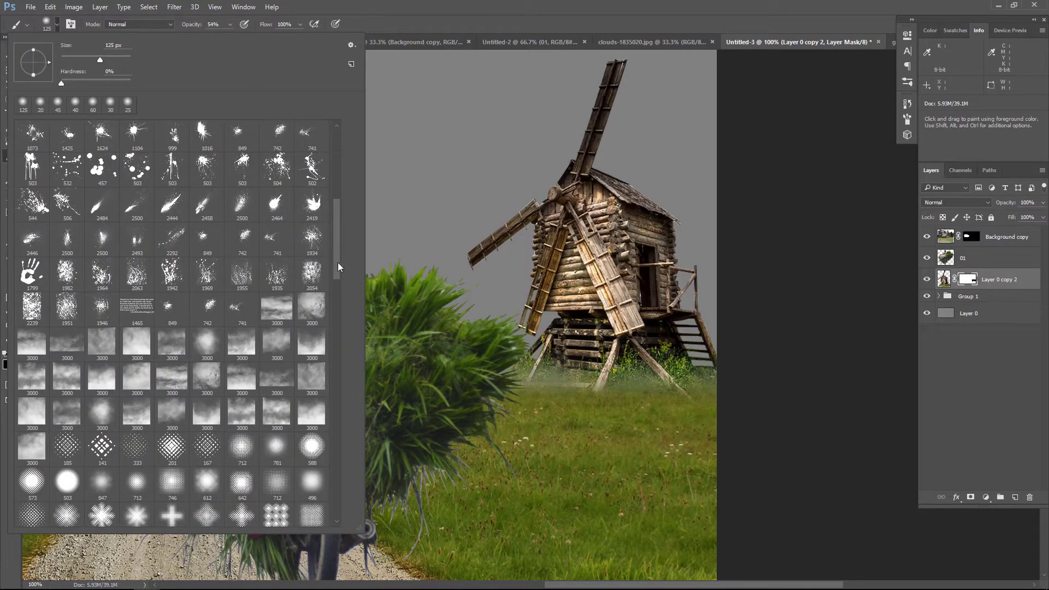
pyautogui.moveTo(337, 262); pyautogui.dragTo(340, 381)
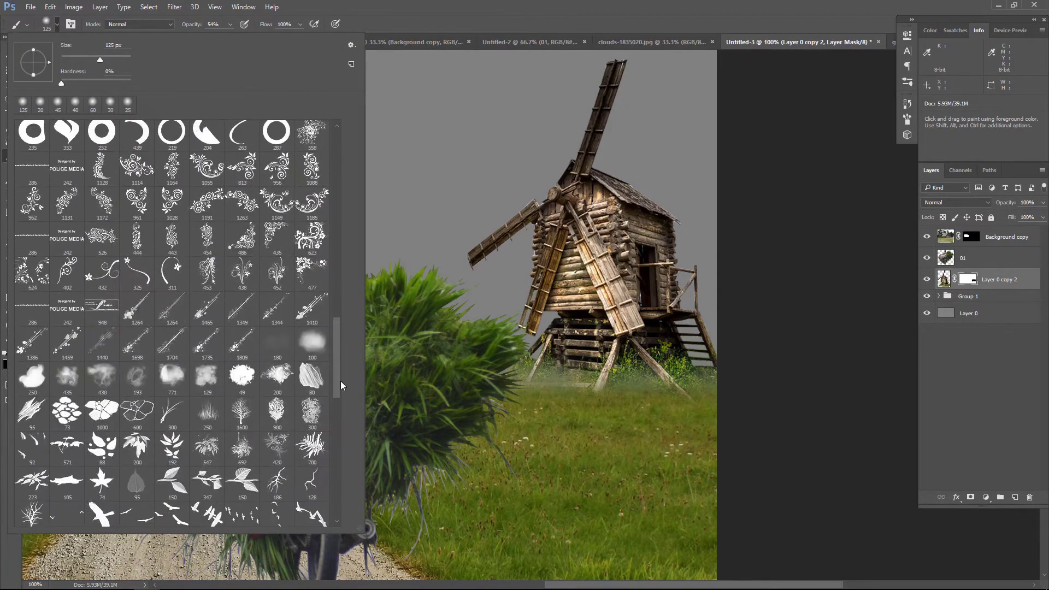
pyautogui.click(207, 413)
pyautogui.click(906, 119)
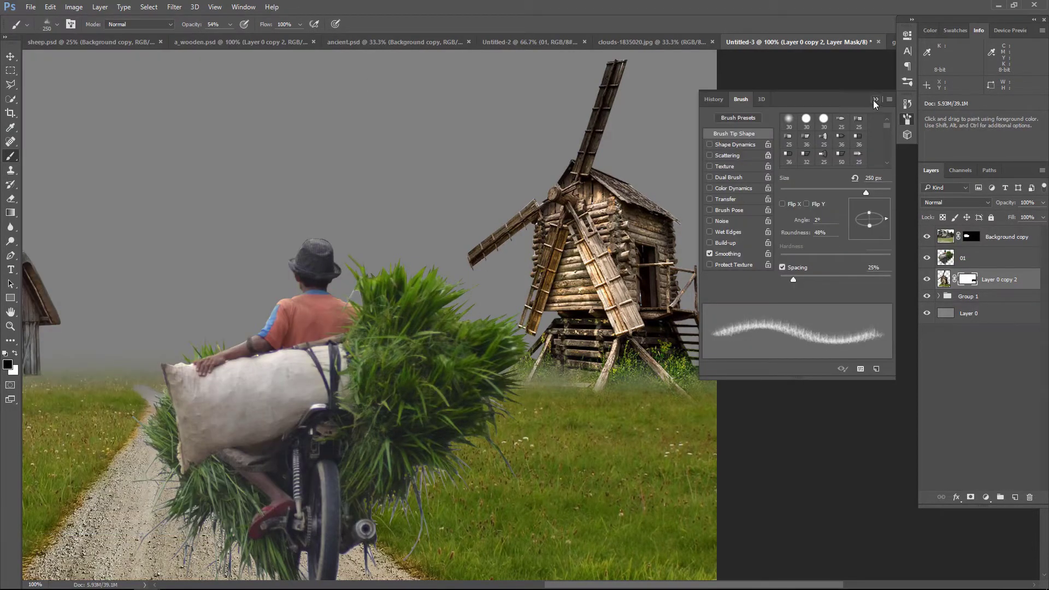
pyautogui.click(875, 100)
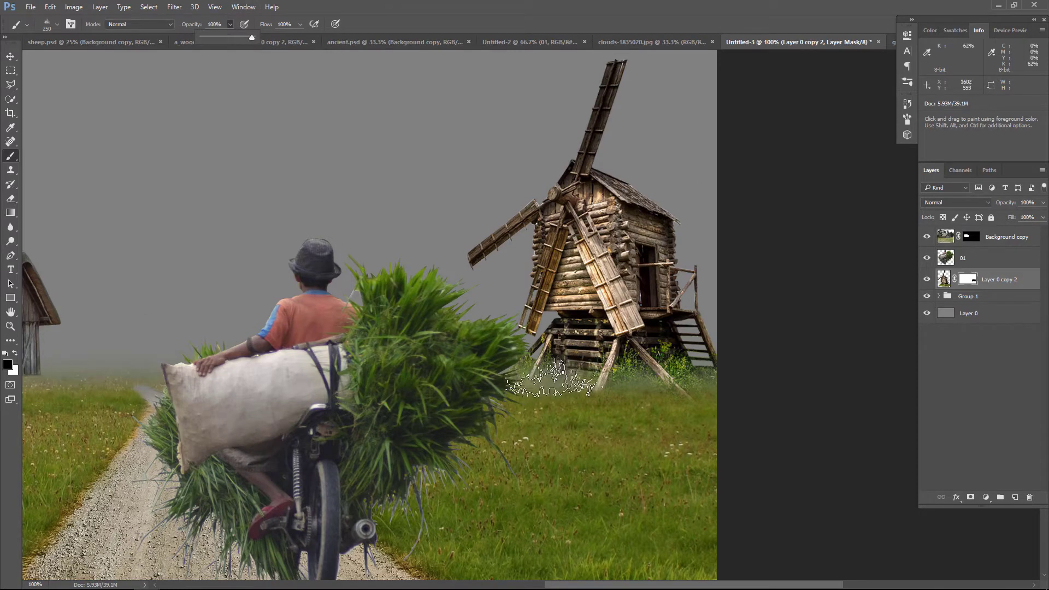
pyautogui.press('[')
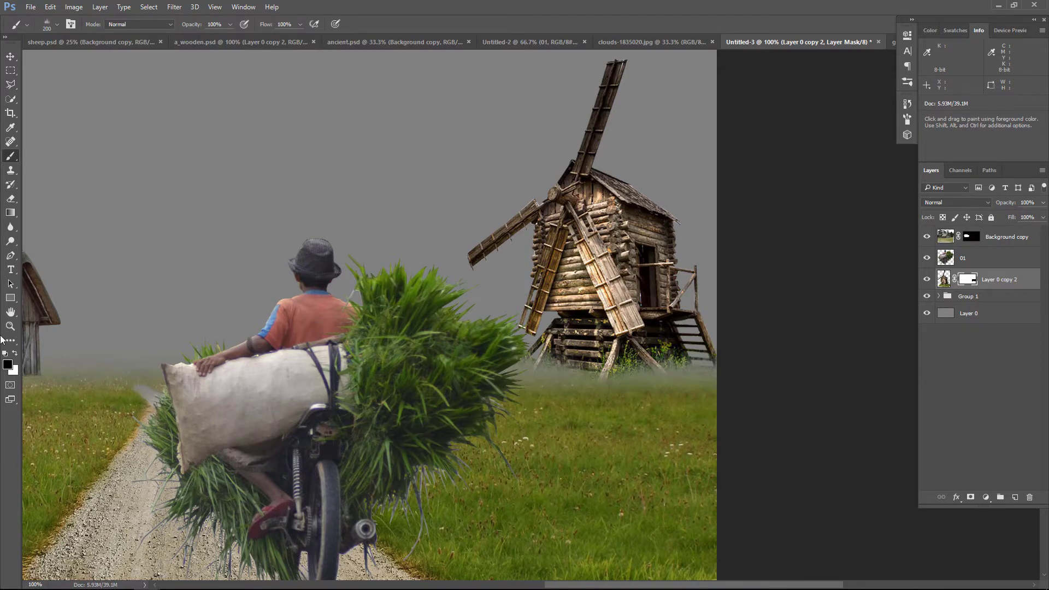
# Step: Nudge the windmill's pixels down a few pixels, then scale it to about 95% and lower it 2 px more
pyautogui.click(11, 56)
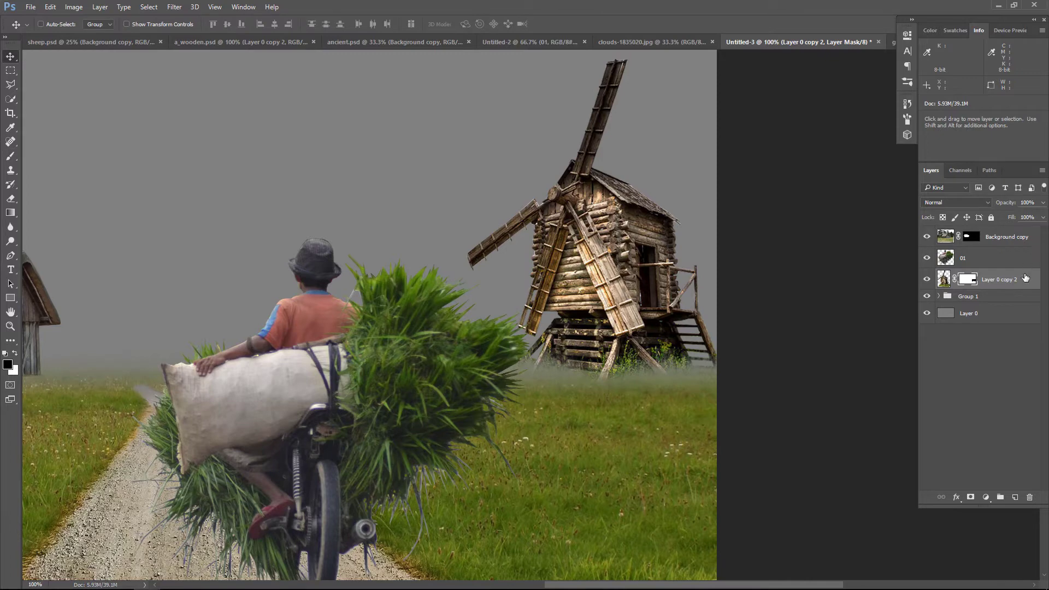
pyautogui.hotkey('ctrl', '2')
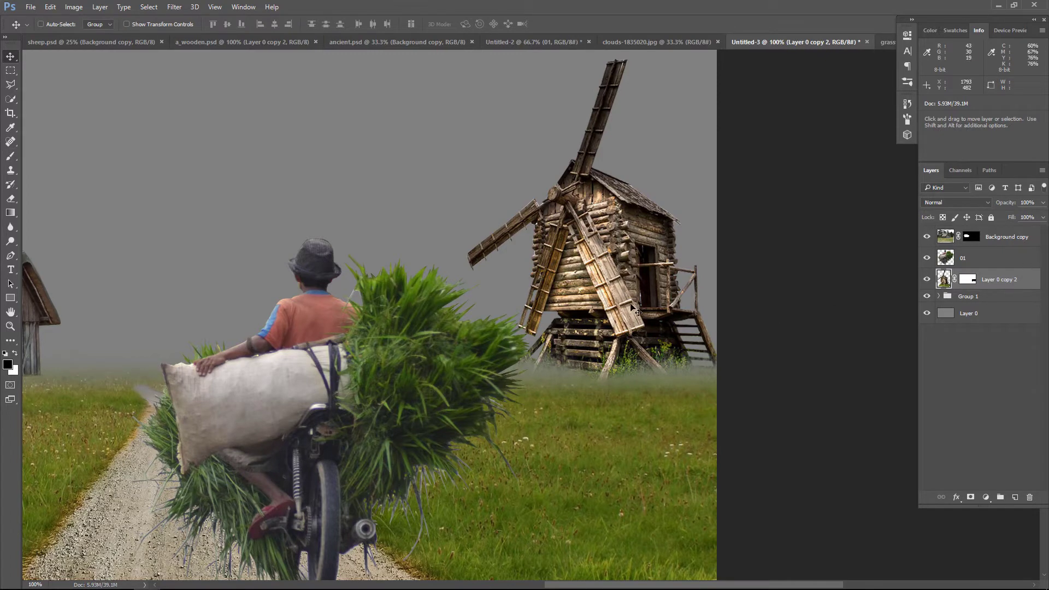
pyautogui.moveTo(632, 306); pyautogui.dragTo(628, 312)
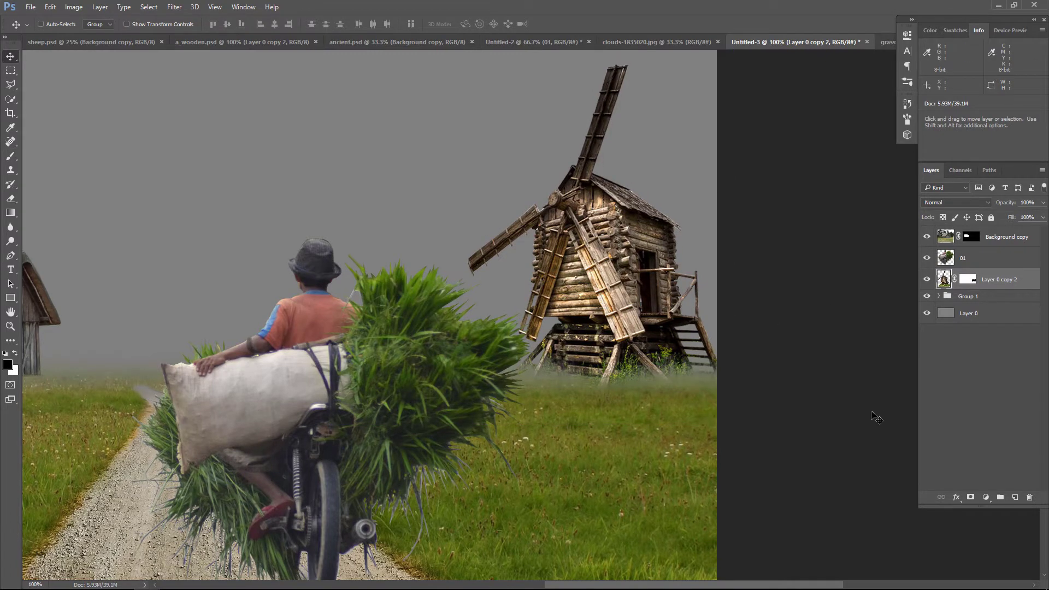
pyautogui.press('Down')
pyautogui.press('Down')
pyautogui.press('Down')
pyautogui.press('Down')
pyautogui.press('Down')
pyautogui.press('Down')
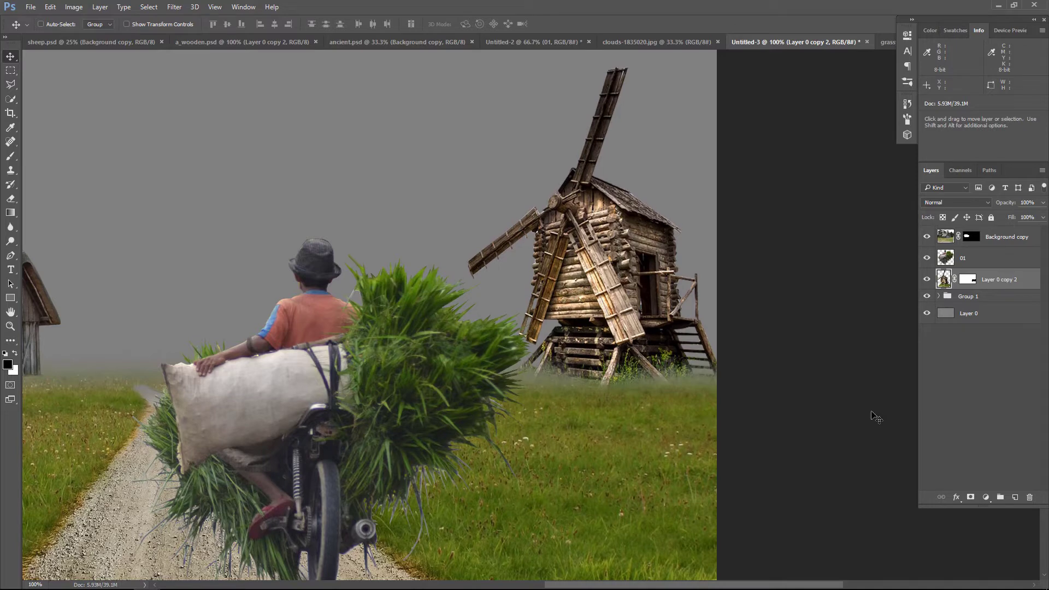
pyautogui.press('Down')
pyautogui.press('Down')
pyautogui.press('Down')
pyautogui.press('Down')
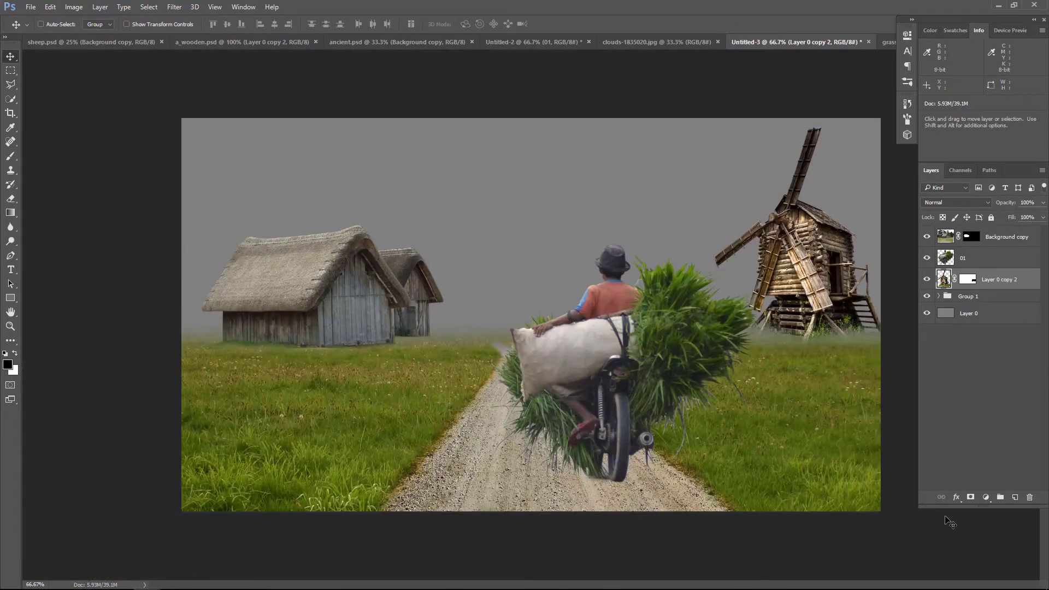
pyautogui.hotkey('ctrl', 't')
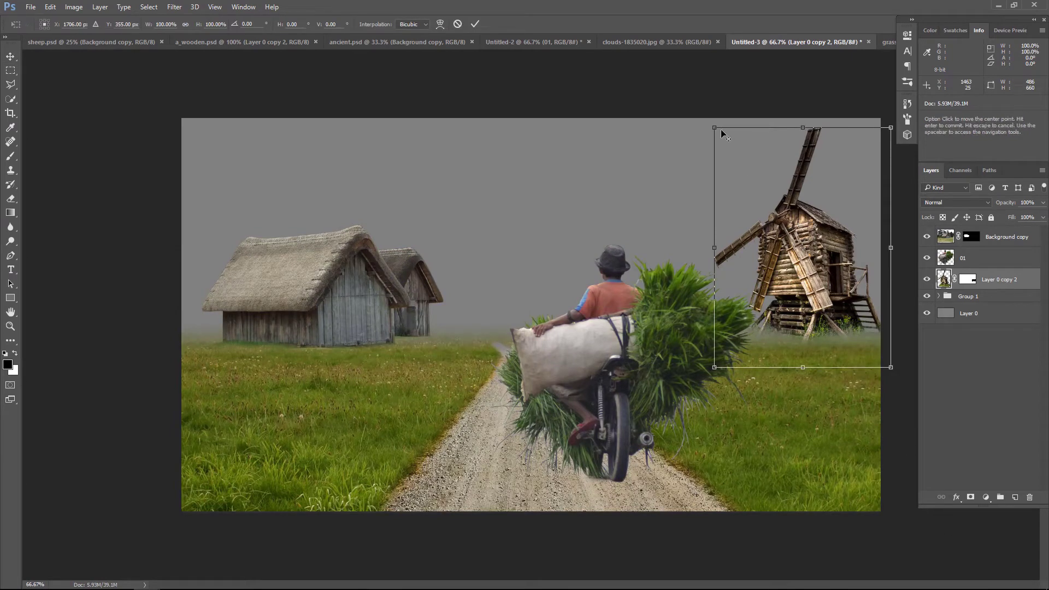
pyautogui.moveTo(716, 129); pyautogui.dragTo(716, 129)
pyautogui.press('Down')
pyautogui.press('Down')
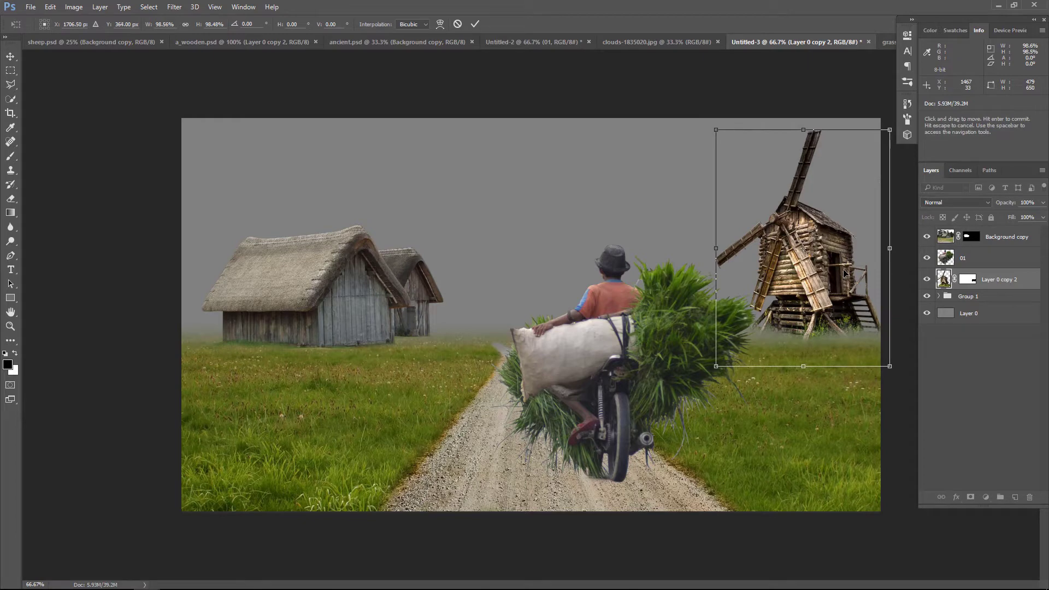
pyautogui.press('Down')
pyautogui.press('Down')
pyautogui.press('Down')
pyautogui.press('Return')
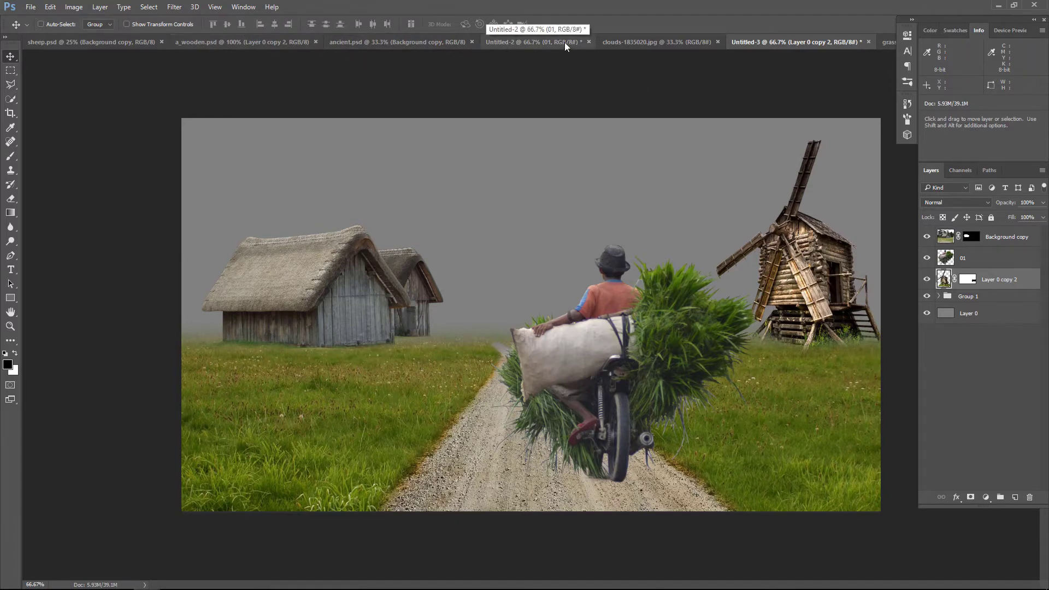
# Step: Bring the sheep layer from sheep.psd into the composite
pyautogui.click(643, 43)
pyautogui.click(525, 42)
pyautogui.click(409, 41)
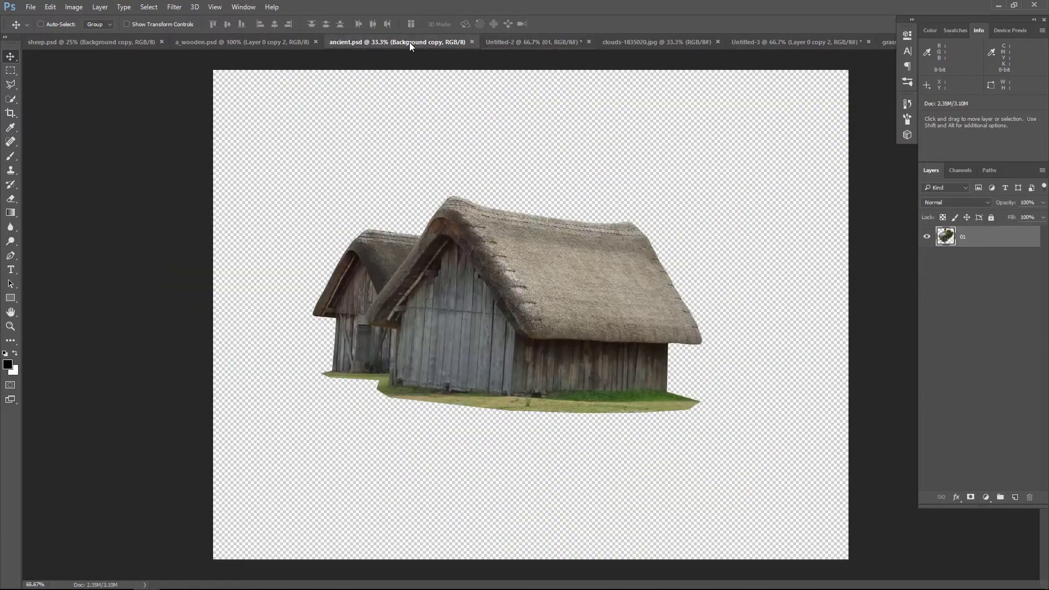
pyautogui.click(76, 42)
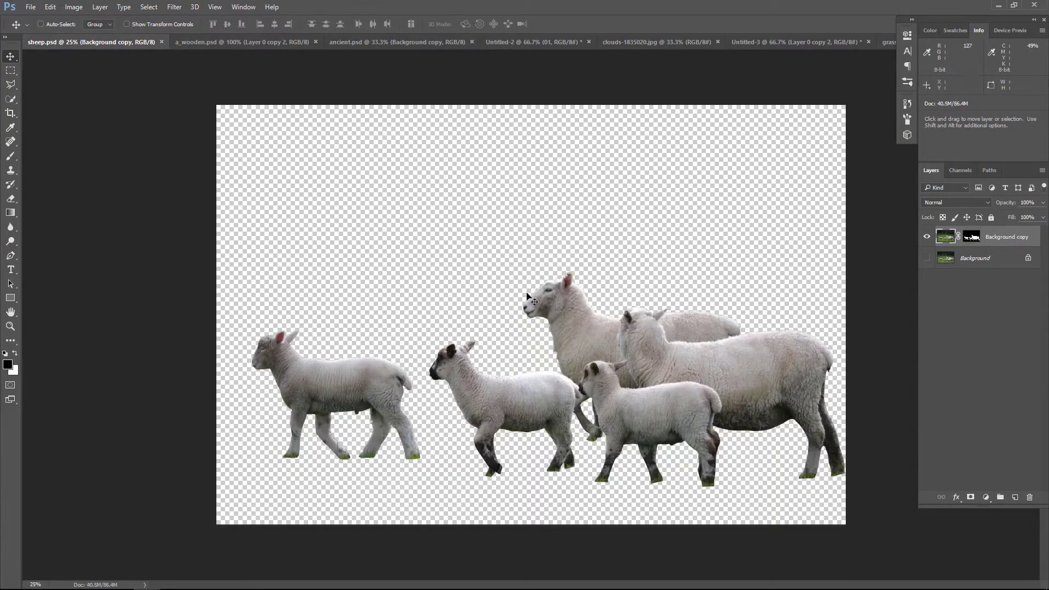
pyautogui.moveTo(564, 304)
pyautogui.mouseDown()
pyautogui.moveTo(801, 46)
pyautogui.moveTo(773, 199)
pyautogui.mouseUp()
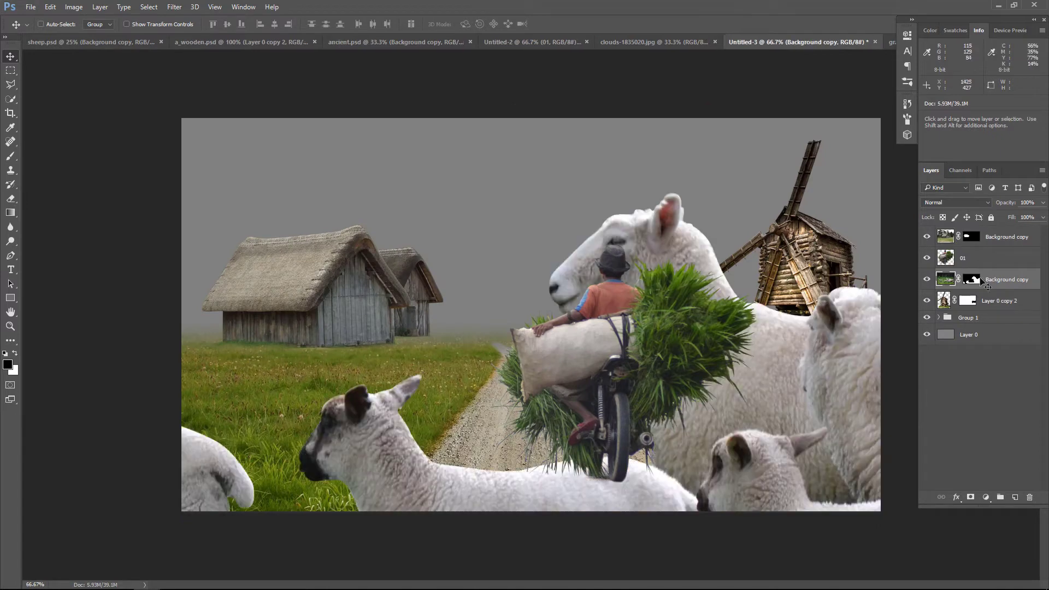
# Step: Scale the sheep to about 24% and place them on the left field before the huts
pyautogui.hotkey('ctrl', 't')
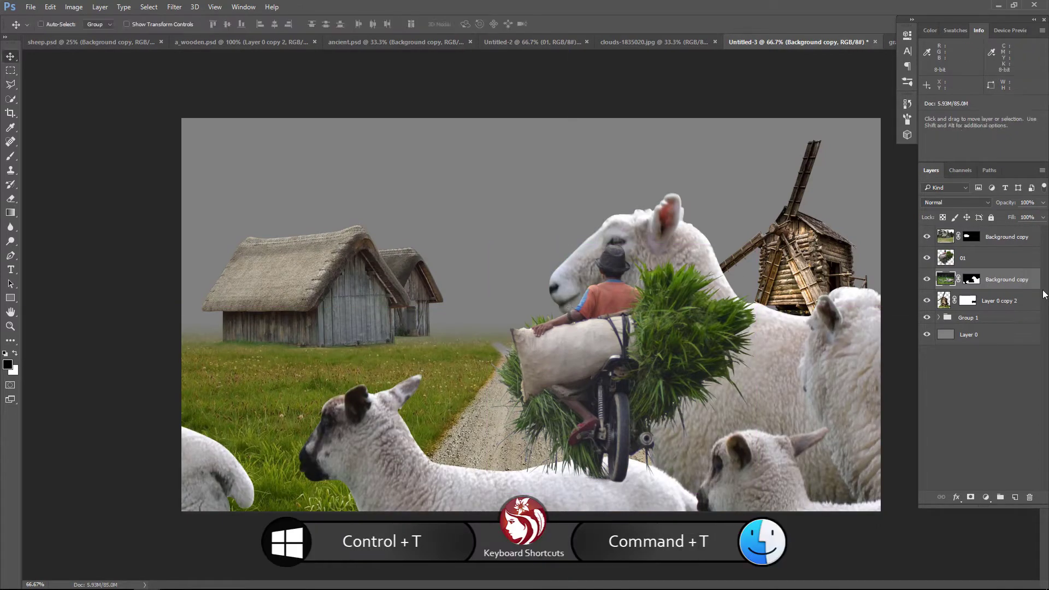
pyautogui.moveTo(1028, 276); pyautogui.dragTo(1005, 233)
pyautogui.moveTo(657, 227)
pyautogui.mouseDown()
pyautogui.moveTo(462, 362)
pyautogui.moveTo(711, 129)
pyautogui.moveTo(525, 243)
pyautogui.mouseUp()
pyautogui.press('Return')
pyautogui.moveTo(489, 352)
pyautogui.mouseDown()
pyautogui.moveTo(395, 357)
pyautogui.moveTo(481, 328)
pyautogui.mouseUp()
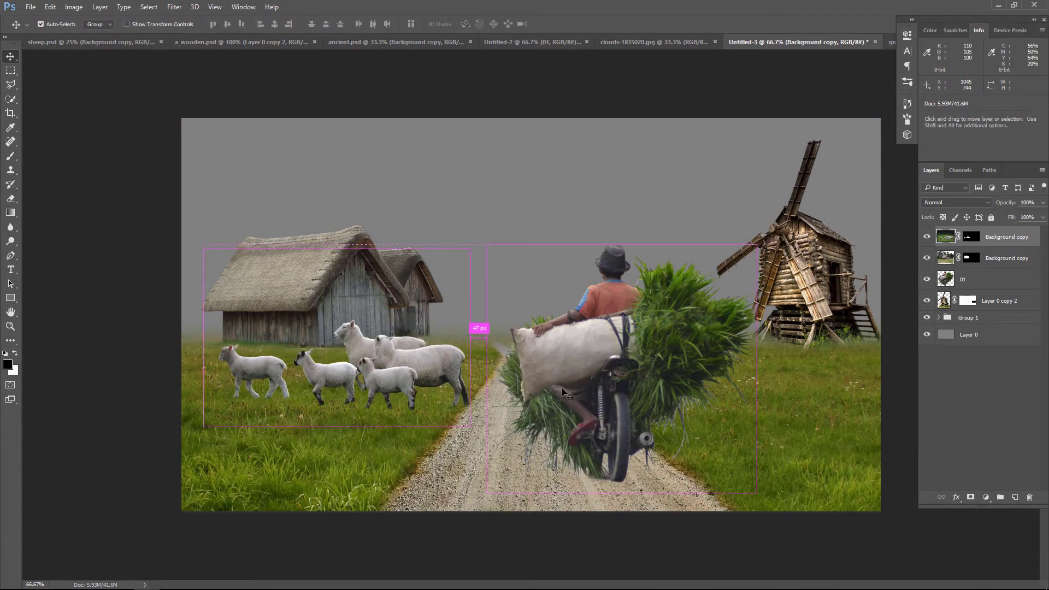
pyautogui.hotkey('ctrl', 't')
pyautogui.moveTo(471, 244); pyautogui.dragTo(461, 253)
pyautogui.press('Return')
pyautogui.press('Left')
pyautogui.press('Left')
pyautogui.press('Left')
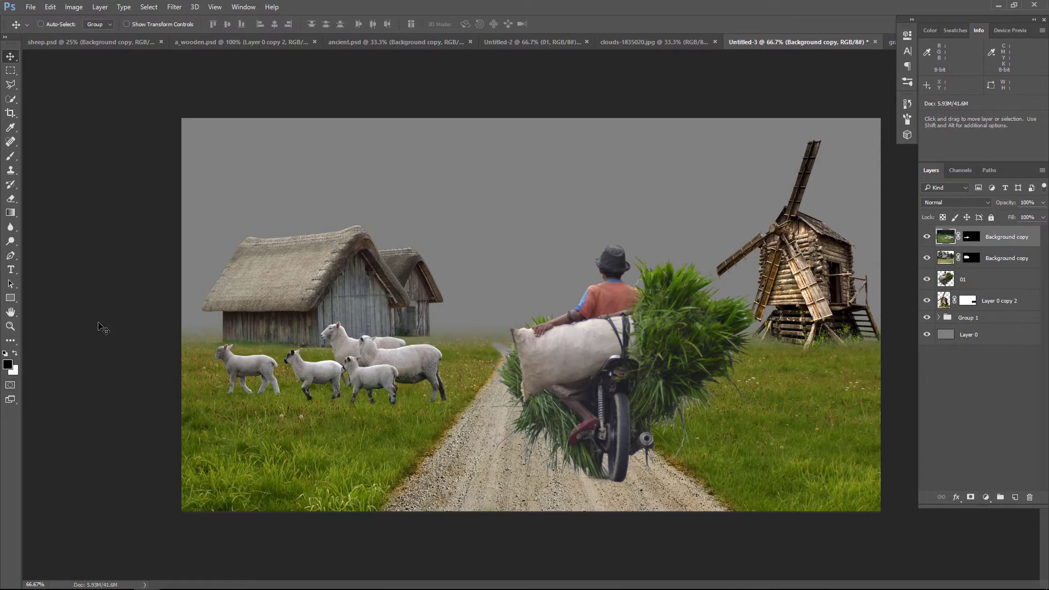
# Step: Paint grass-brush strokes at 90 then 45 px on the sheep layer mask around their hooves
pyautogui.click(10, 326)
pyautogui.click(328, 358)
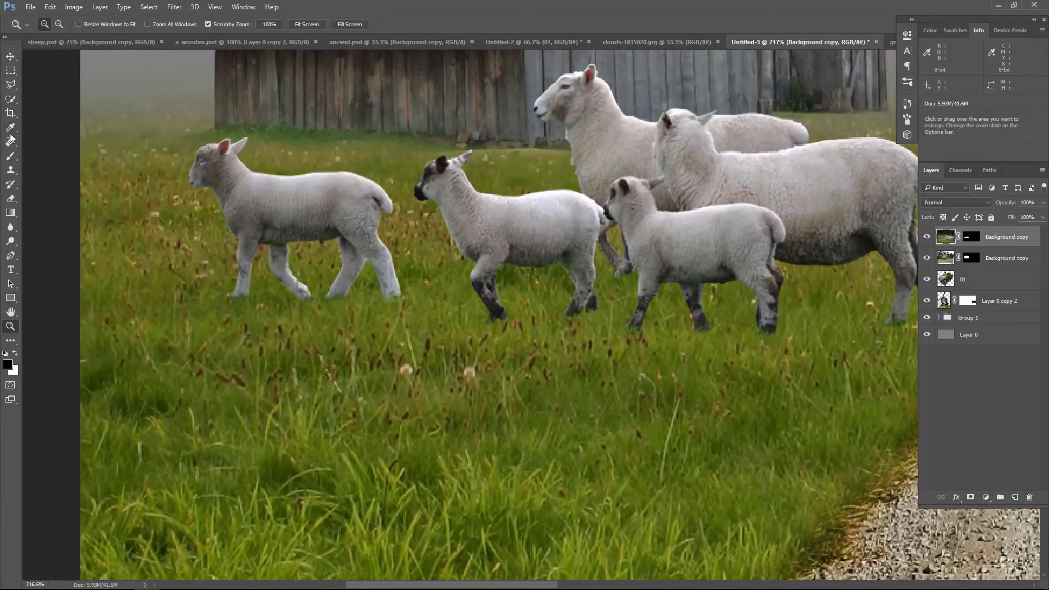
pyautogui.click(11, 156)
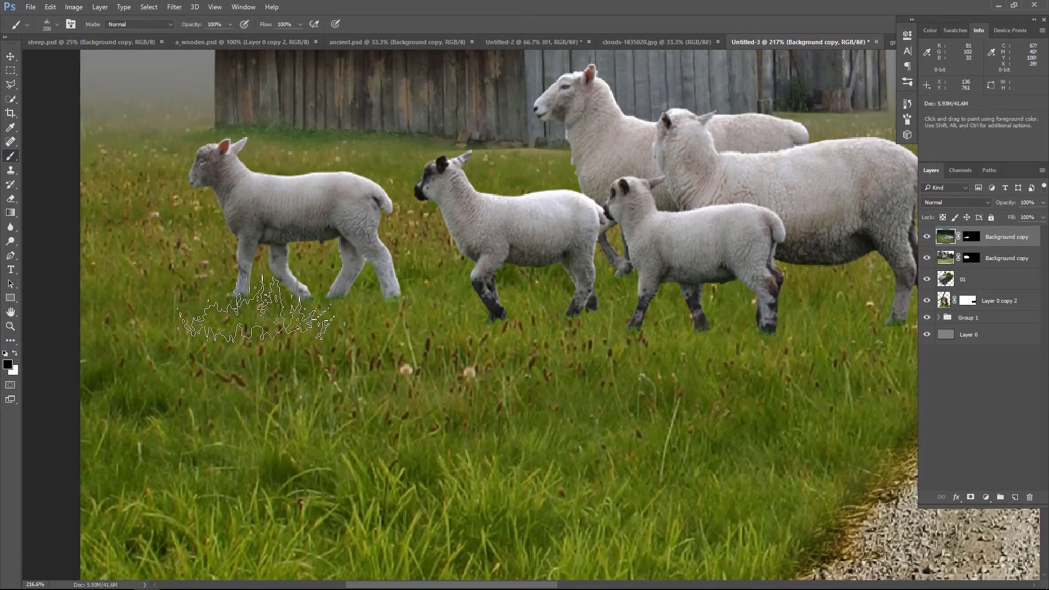
pyautogui.press('[')
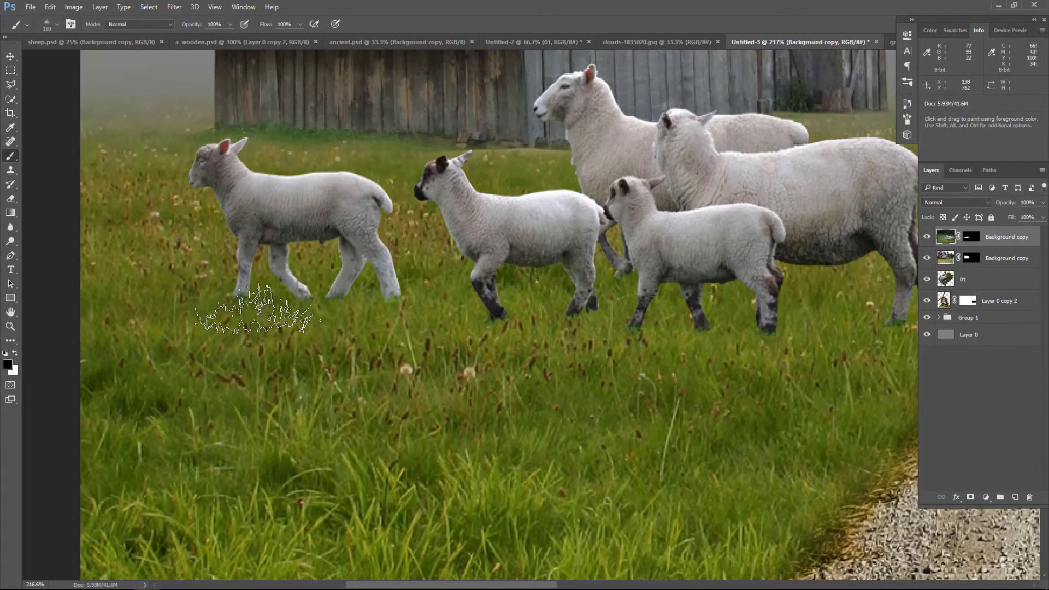
pyautogui.press('[')
pyautogui.press('[')
pyautogui.press('[')
pyautogui.press('[')
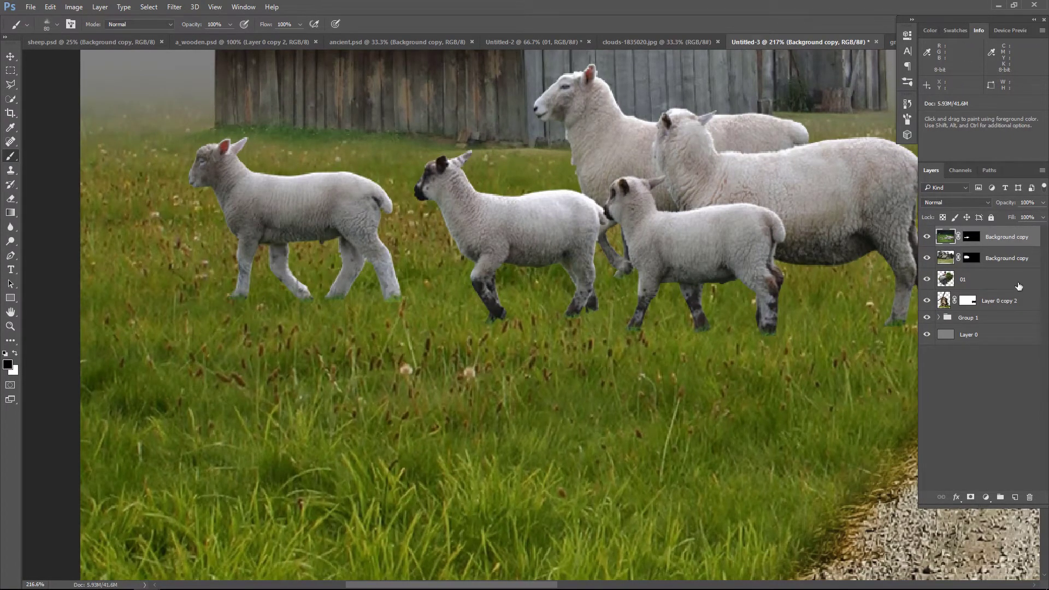
pyautogui.click(965, 238)
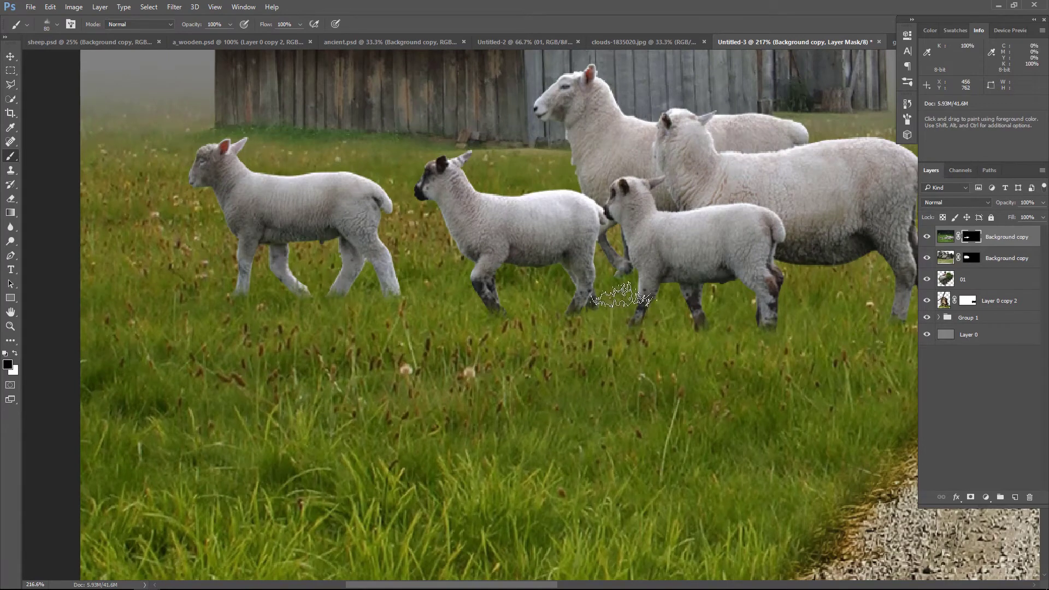
pyautogui.press('[')
pyautogui.press('[')
pyautogui.press('[')
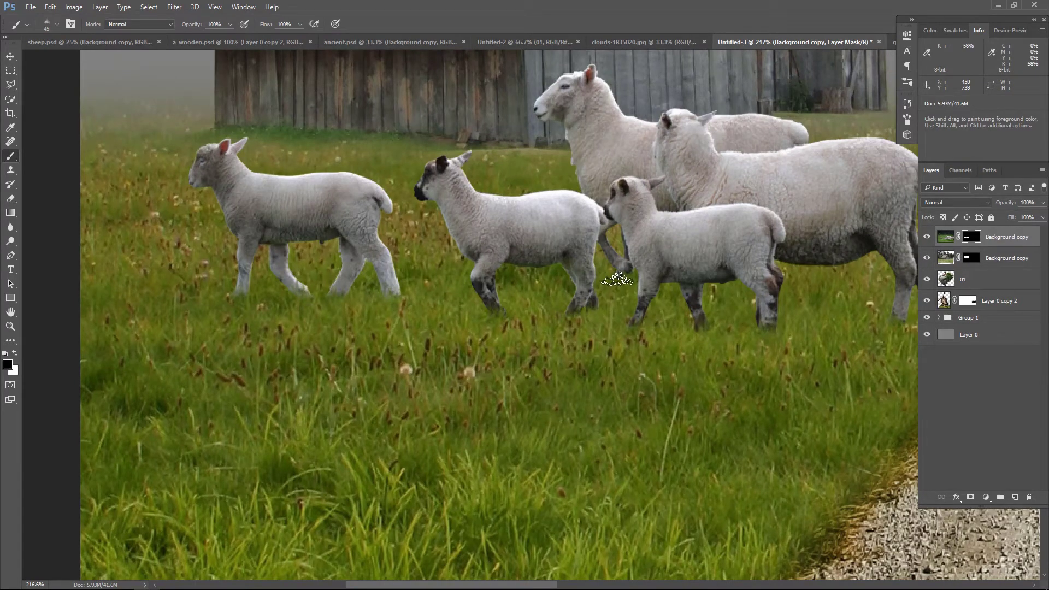
pyautogui.click(11, 56)
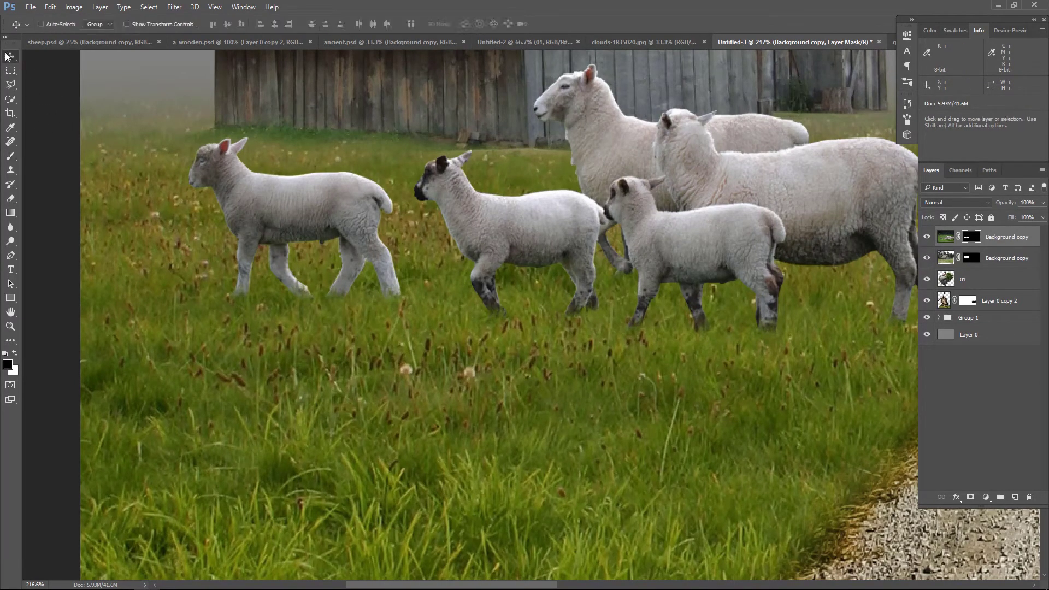
pyautogui.hotkey('ctrl', '-')
pyautogui.hotkey('ctrl', '-')
pyautogui.hotkey('ctrl', '-')
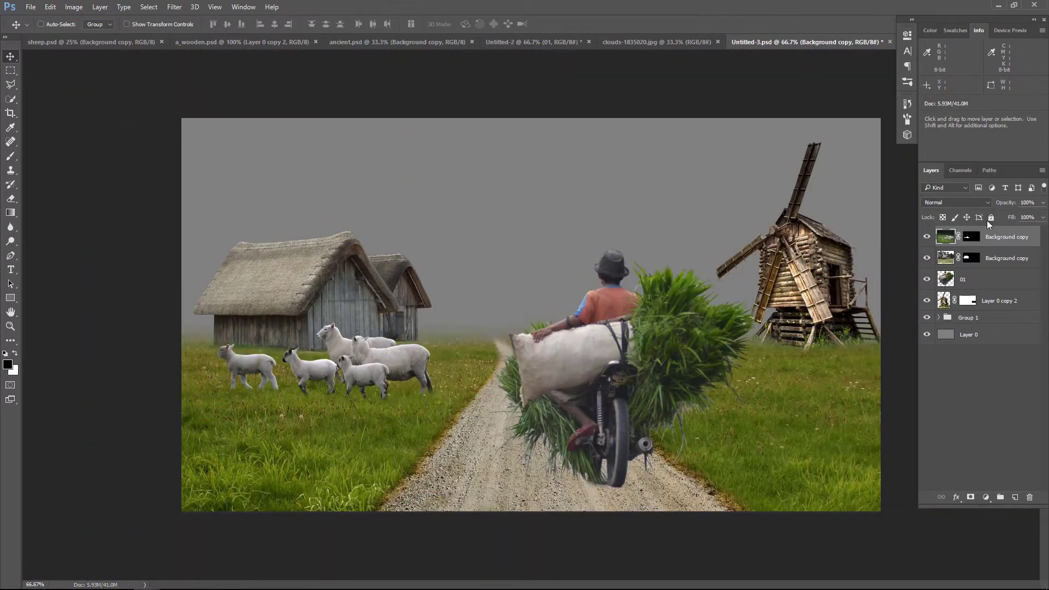
# Step: Select Group 1 and pick the large 3000 px cloud brush preset
pyautogui.click(1008, 319)
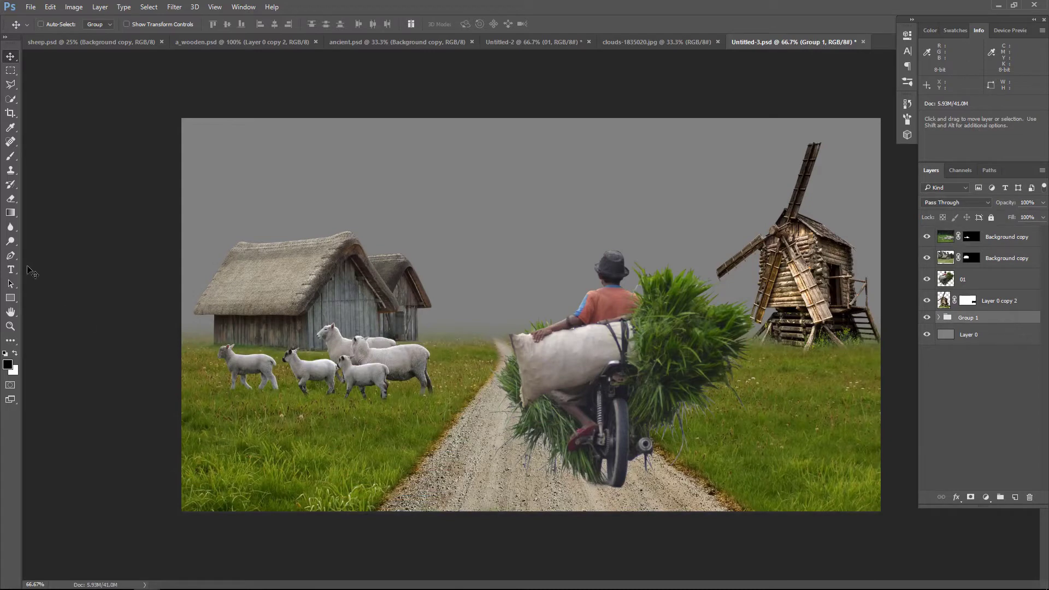
pyautogui.click(10, 157)
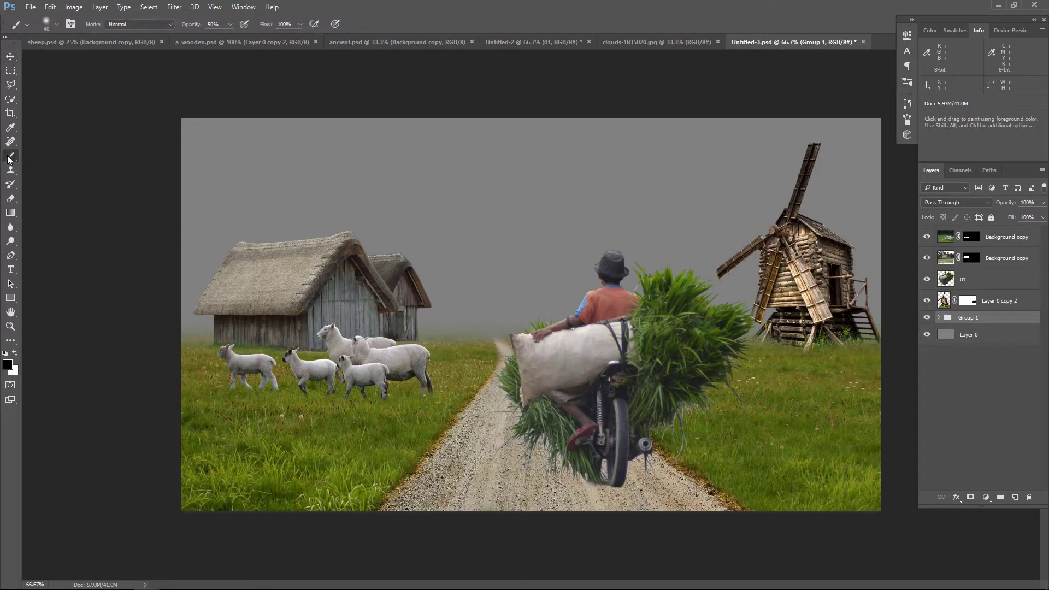
pyautogui.click(47, 25)
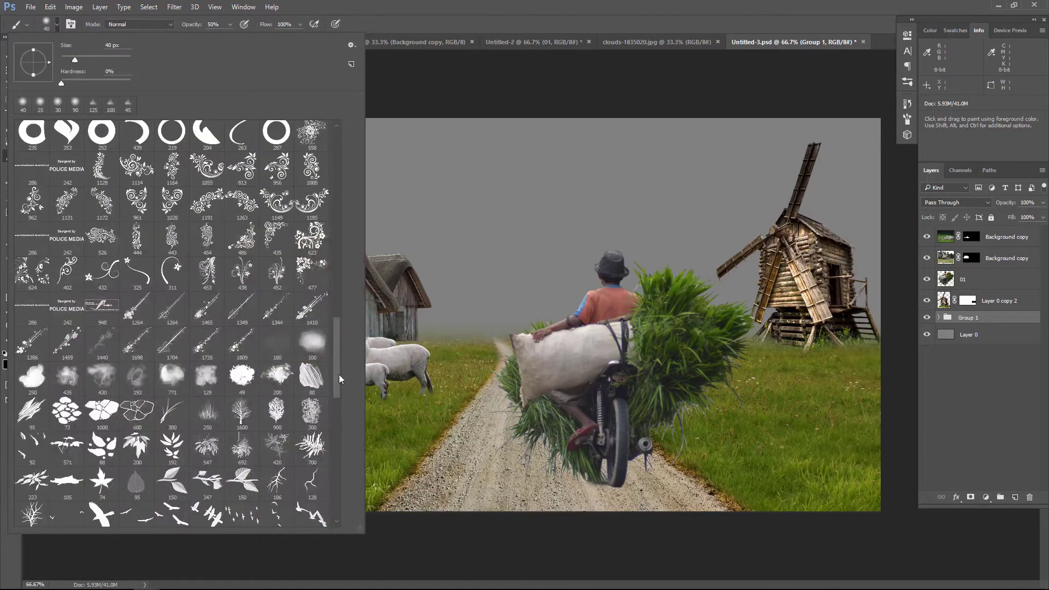
pyautogui.moveTo(338, 361); pyautogui.dragTo(350, 254)
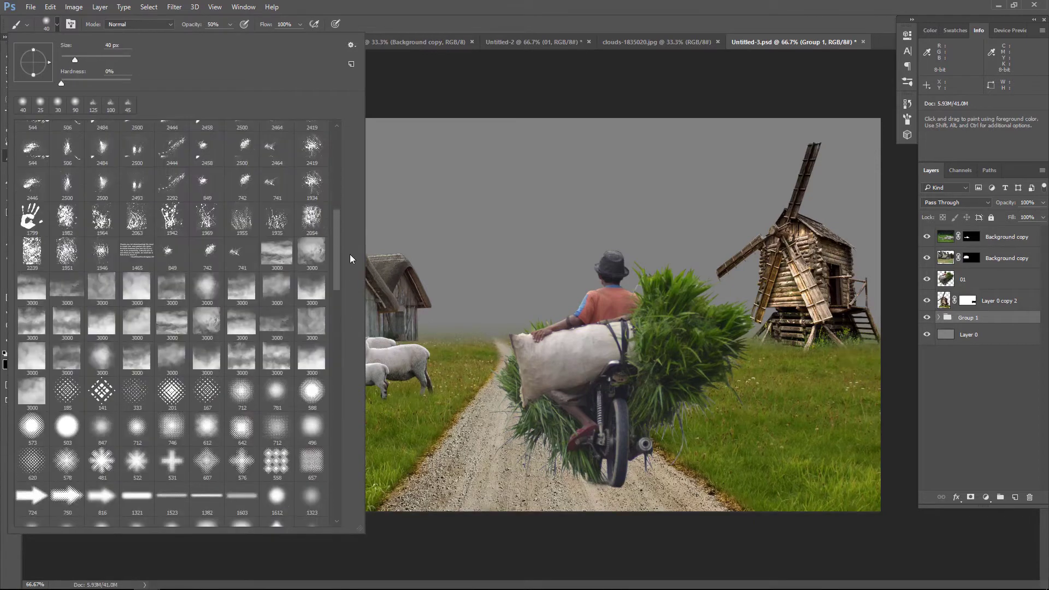
pyautogui.doubleClick(211, 289)
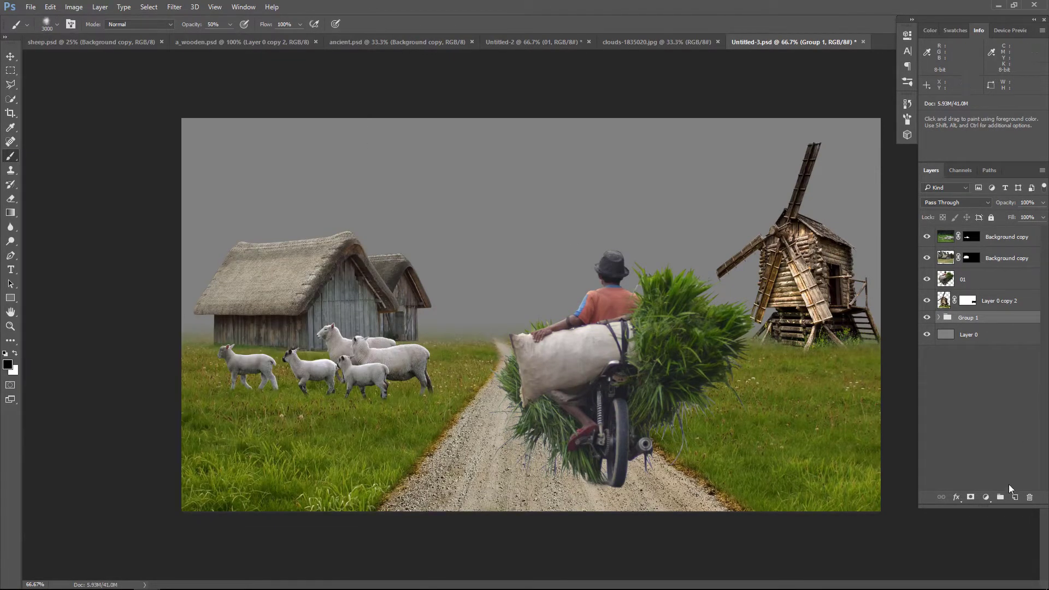
# Step: Add new Layer 3 above Group 1 and set the cloud brush to white at 100% opacity
pyautogui.click(1014, 496)
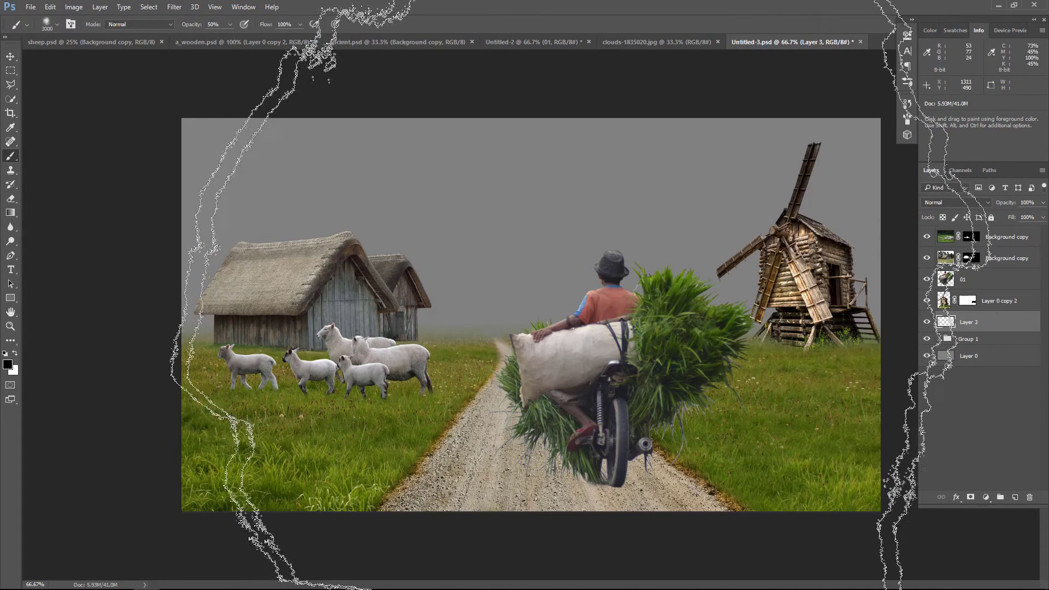
pyautogui.press('[')
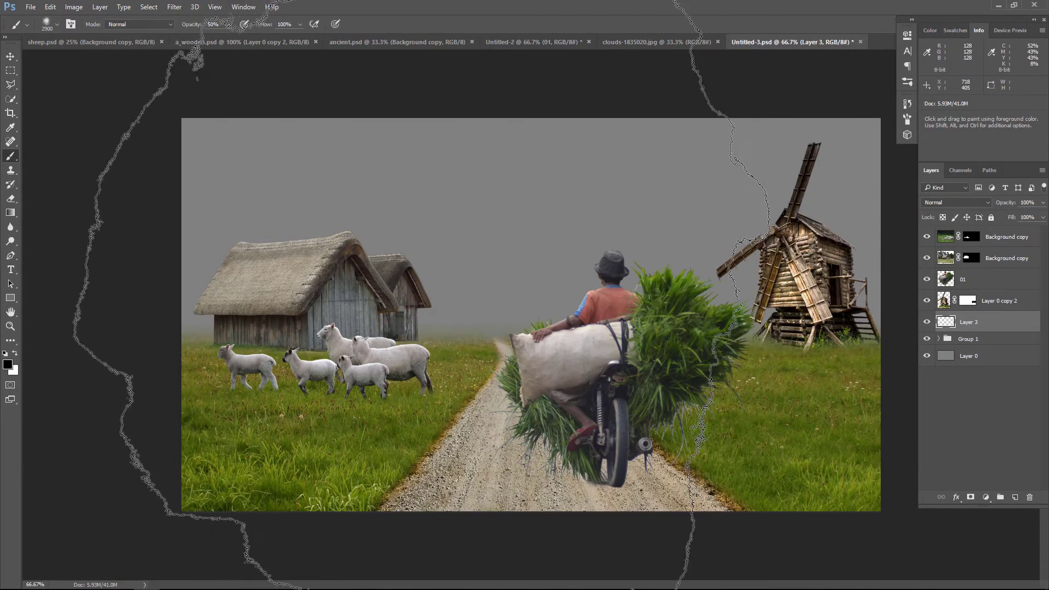
pyautogui.press('[')
pyautogui.press('[')
pyautogui.press('[')
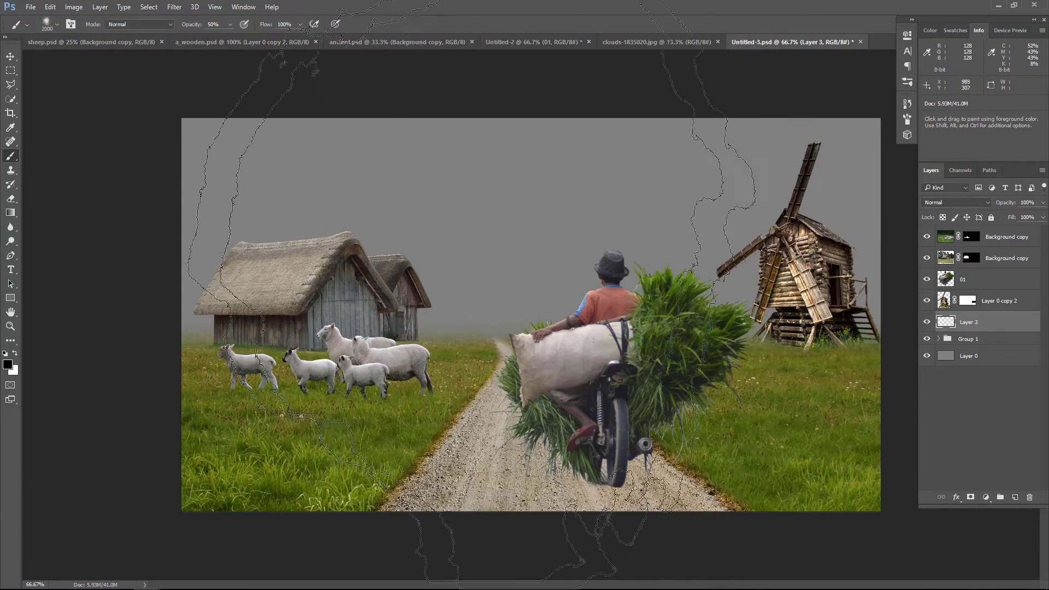
pyautogui.click(230, 24)
pyautogui.moveTo(228, 37); pyautogui.dragTo(254, 37)
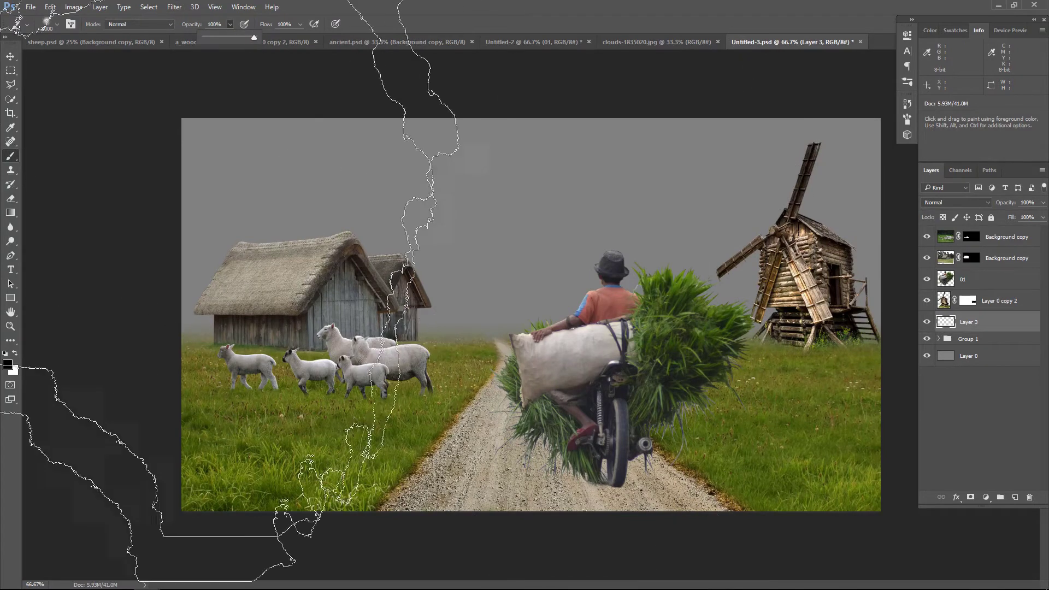
pyautogui.click(14, 353)
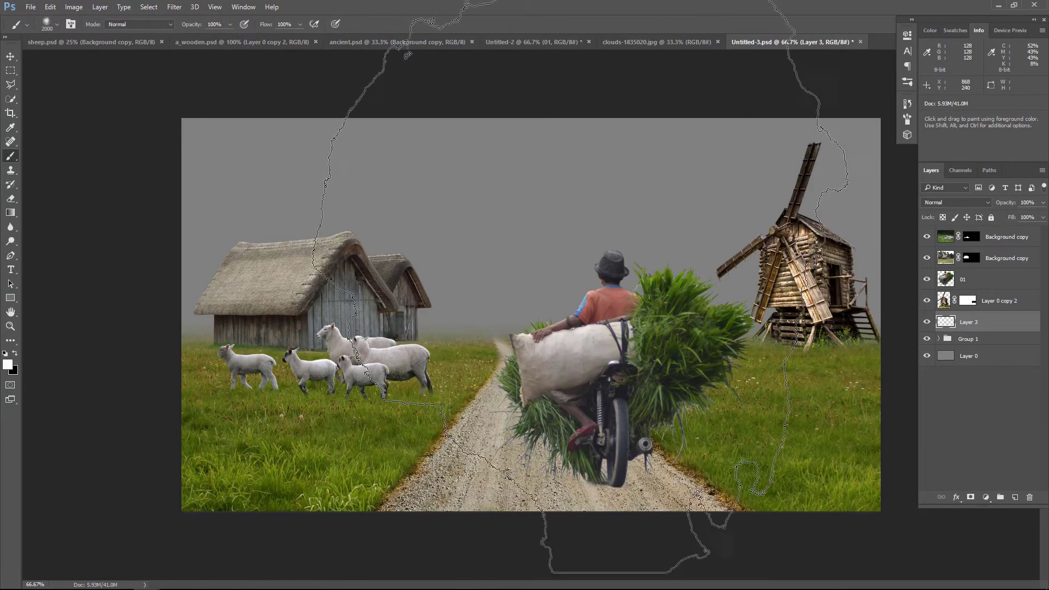
pyautogui.press('[')
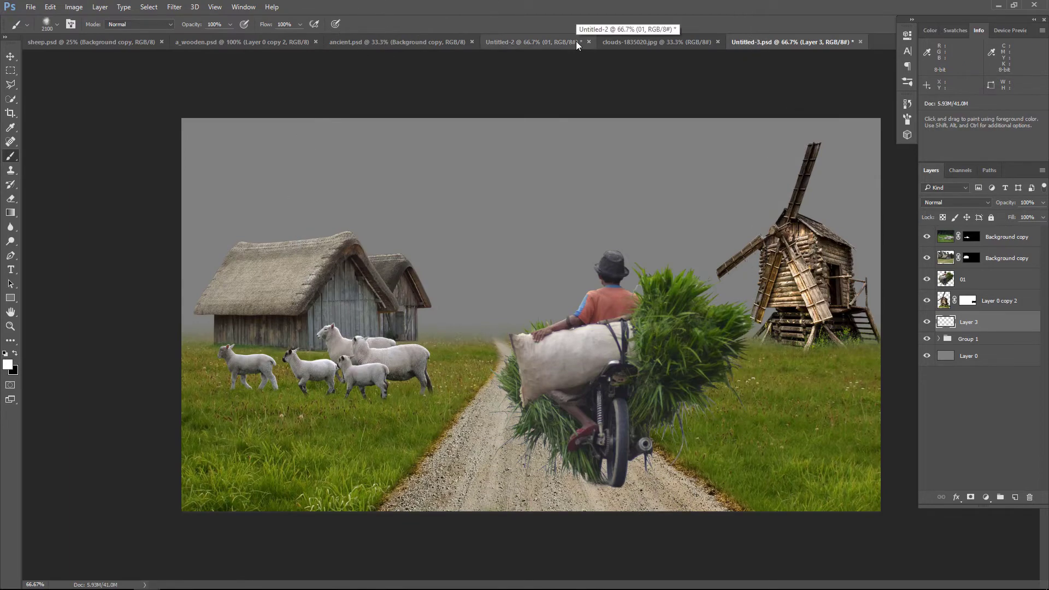
pyautogui.press(']')
pyautogui.press(']')
pyautogui.hotkey('ctrl', '-')
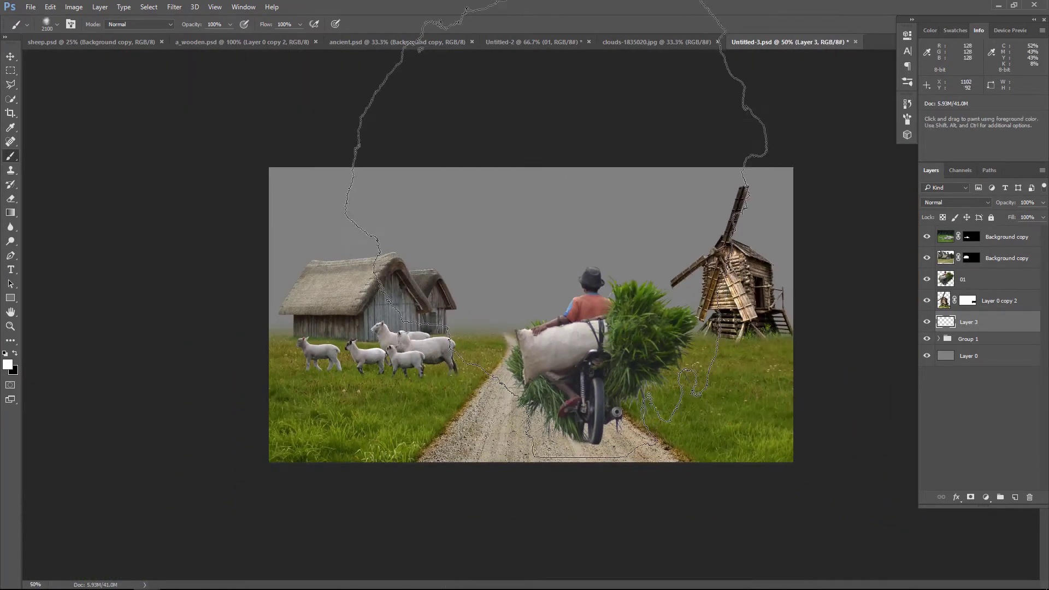
# Step: Paint a white fog cloud across the sky on Layer 3, retrying until it sits right
pyautogui.click(554, 158)
pyautogui.hotkey('ctrl', 'z')
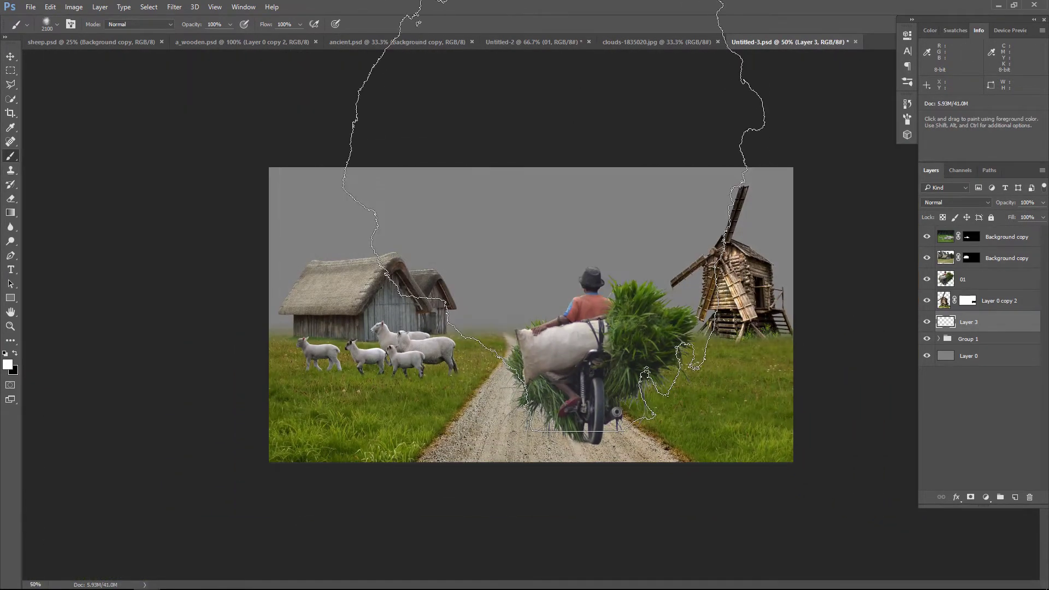
pyautogui.press(']')
pyautogui.click(539, 164)
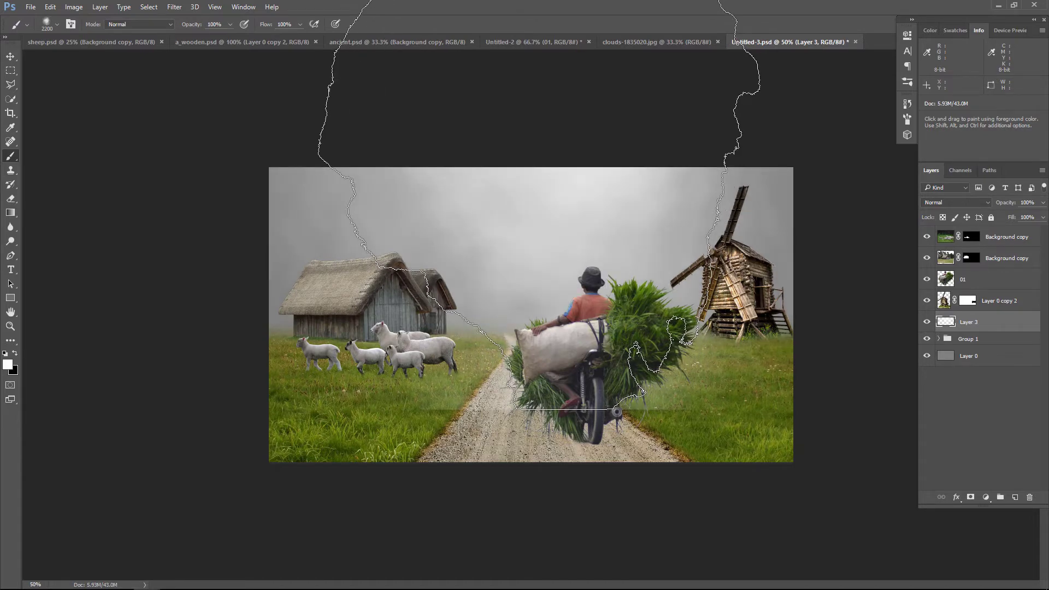
pyautogui.hotkey('ctrl', 'z')
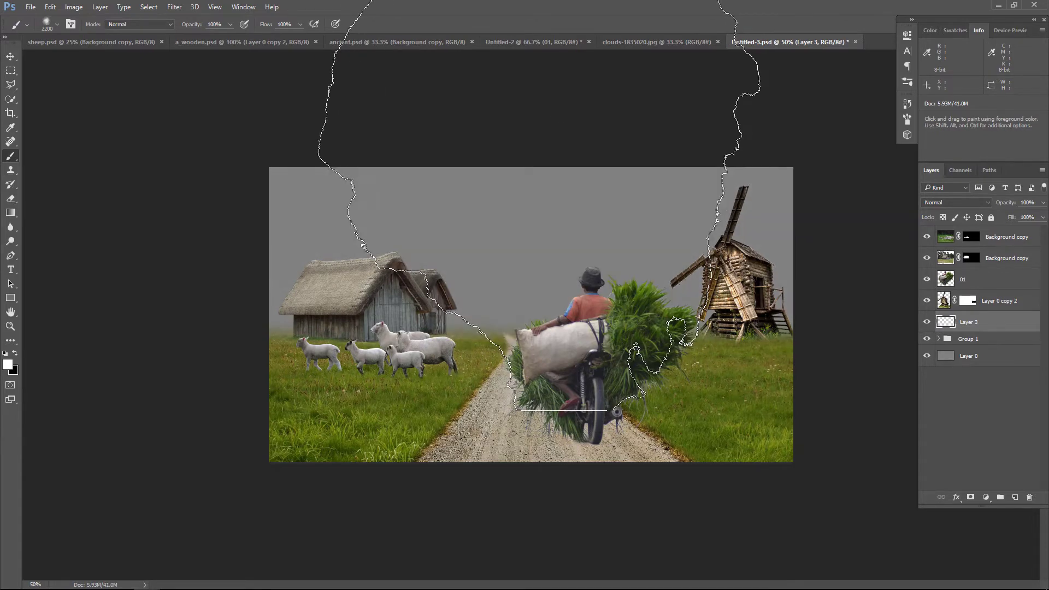
pyautogui.press(']')
pyautogui.click(530, 164)
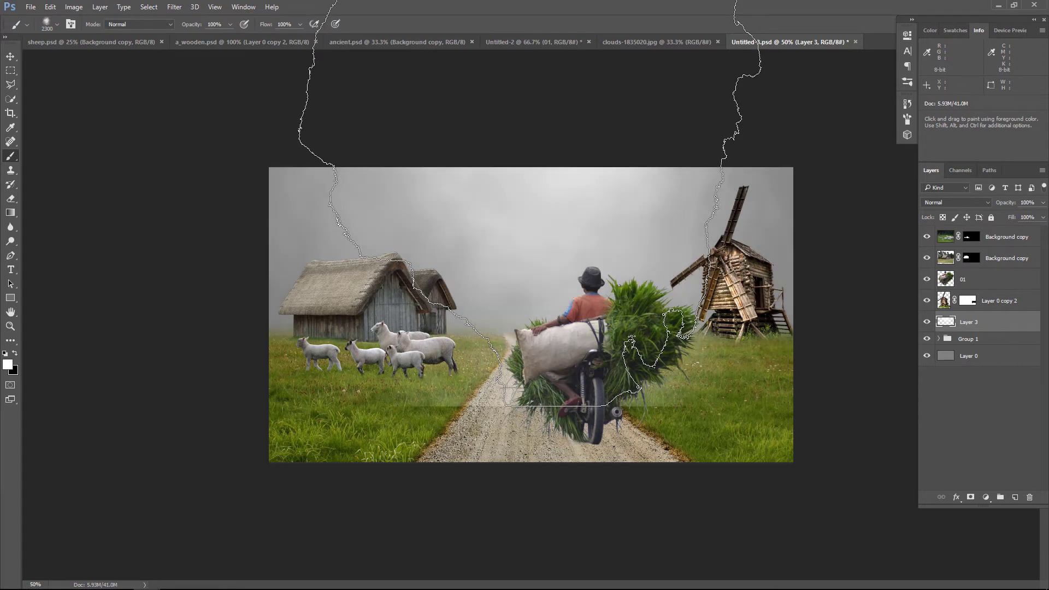
pyautogui.hotkey('ctrl', 'z')
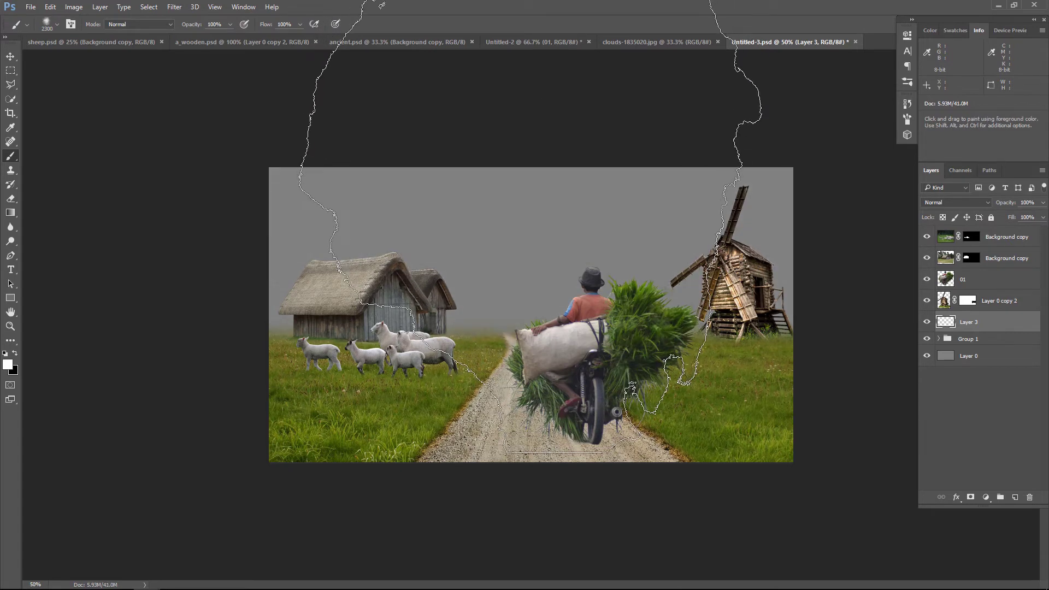
pyautogui.click(529, 210)
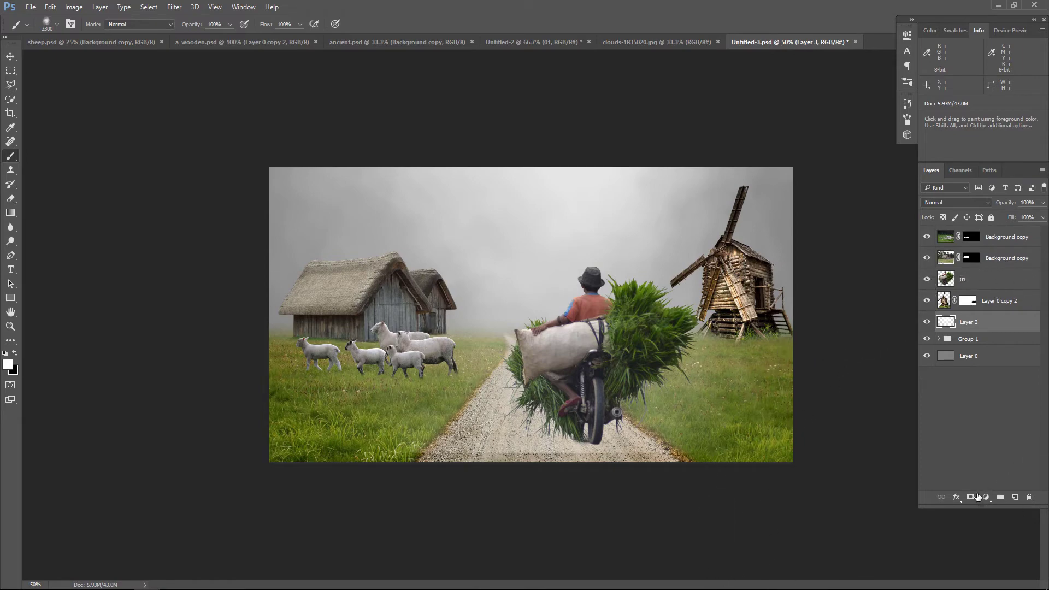
# Step: Mask the fog off the bottom of the scene with a soft round 800 px black brush
pyautogui.click(977, 497)
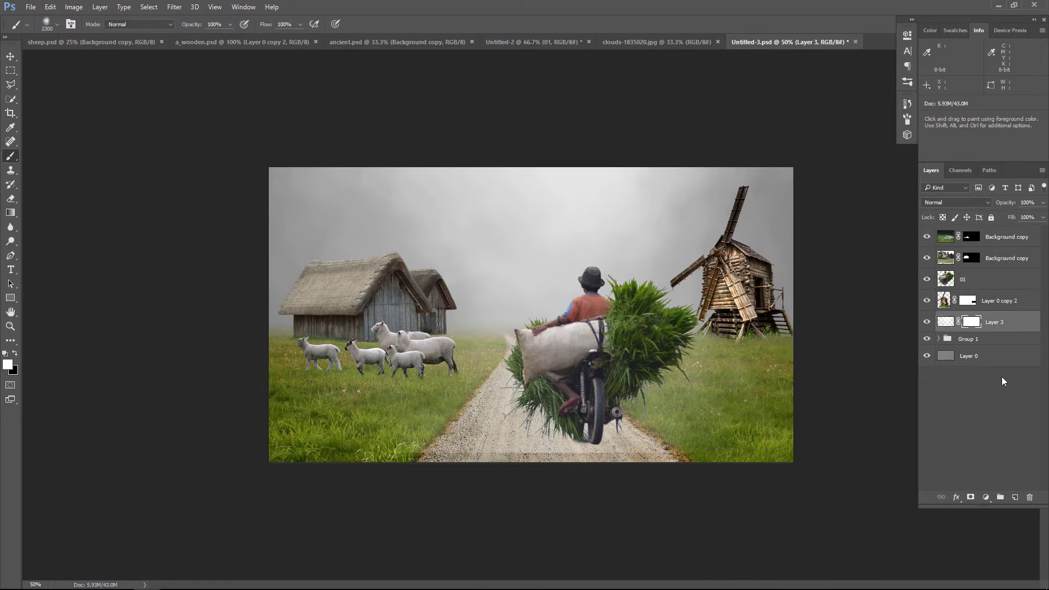
pyautogui.click(52, 28)
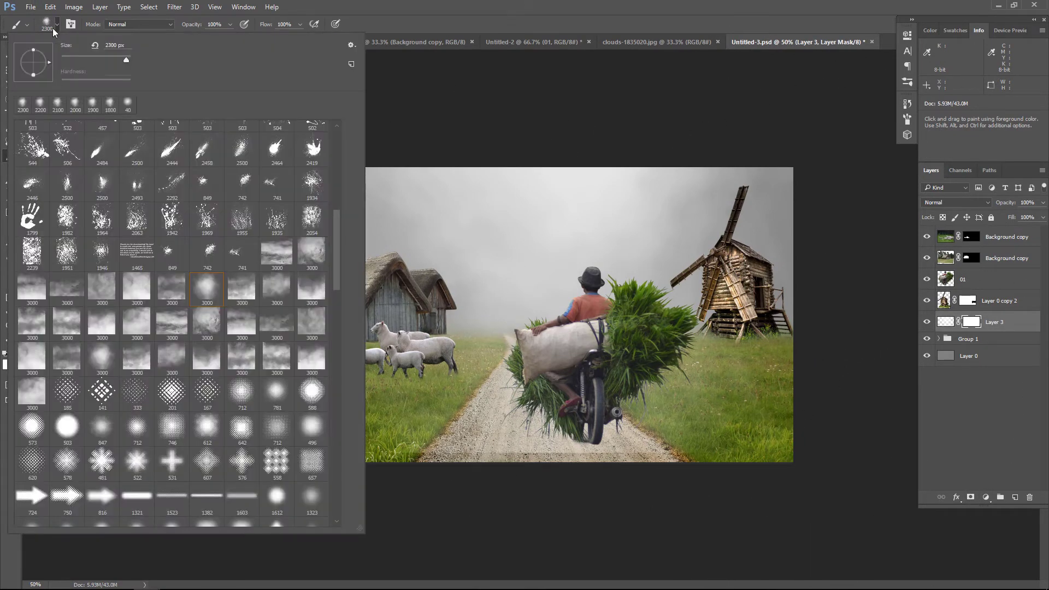
pyautogui.click(136, 102)
pyautogui.press('Return')
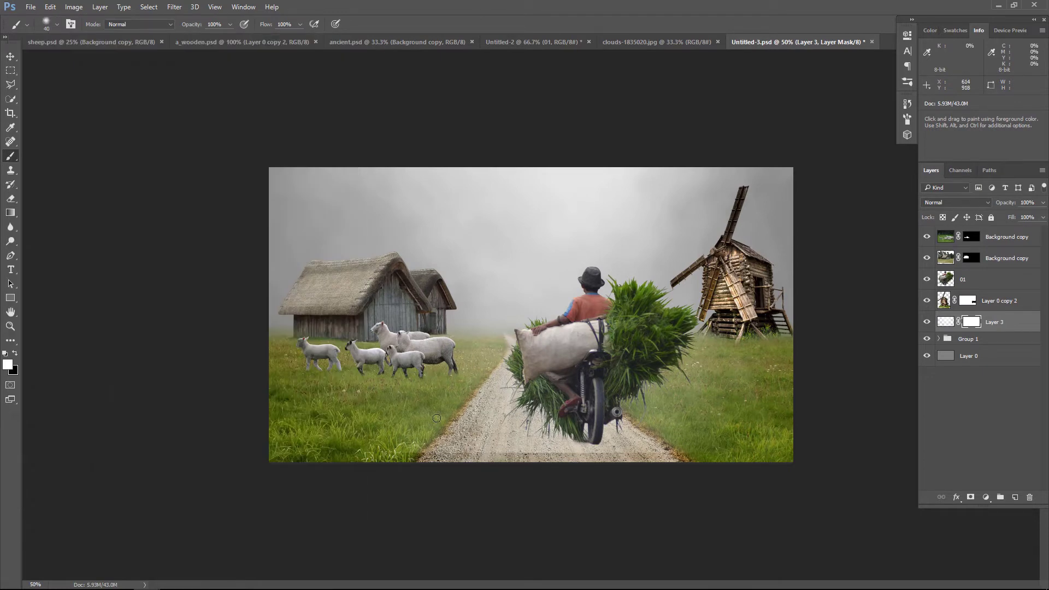
pyautogui.press(']')
pyautogui.press(']')
pyautogui.press(']')
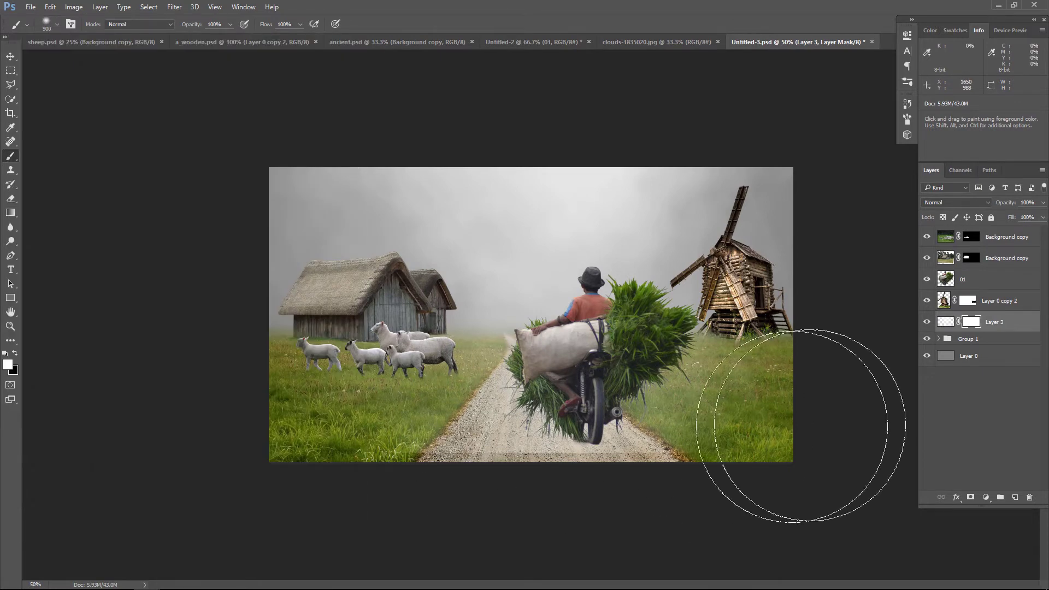
pyautogui.click(15, 353)
pyautogui.press('[')
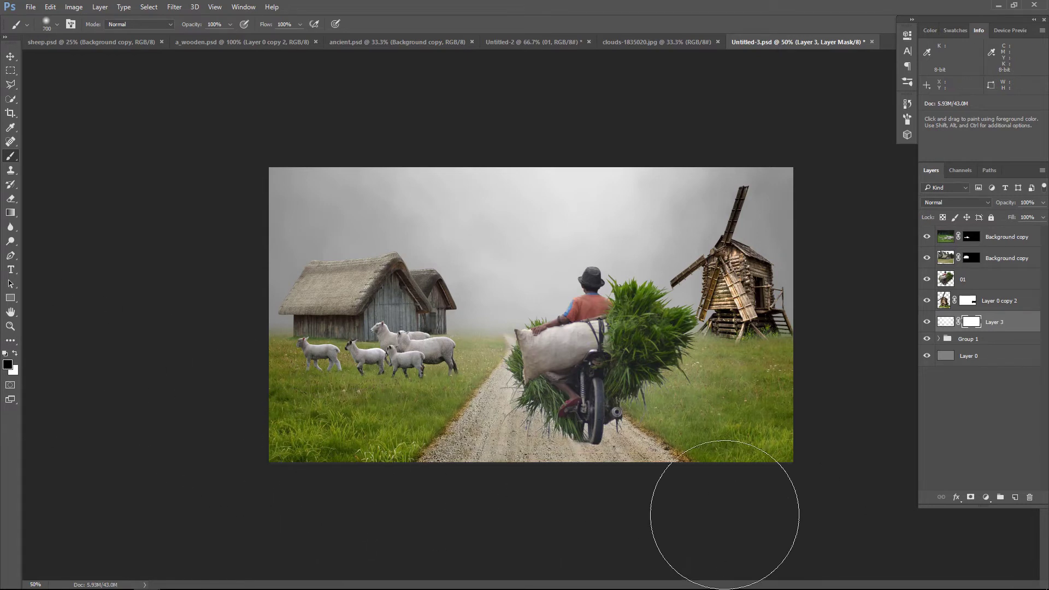
pyautogui.moveTo(724, 515); pyautogui.dragTo(546, 516)
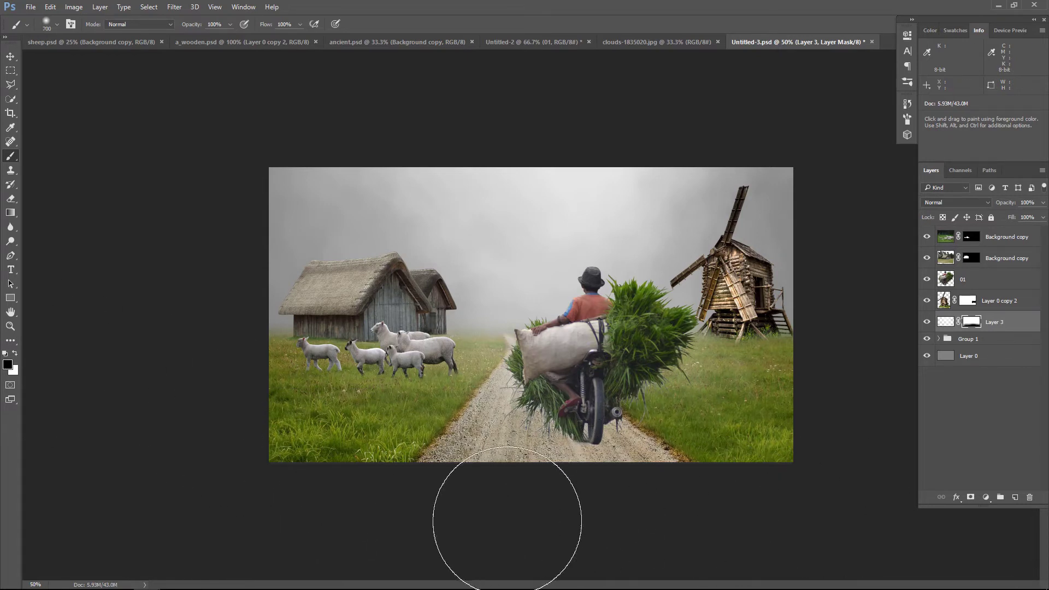
pyautogui.click(927, 280)
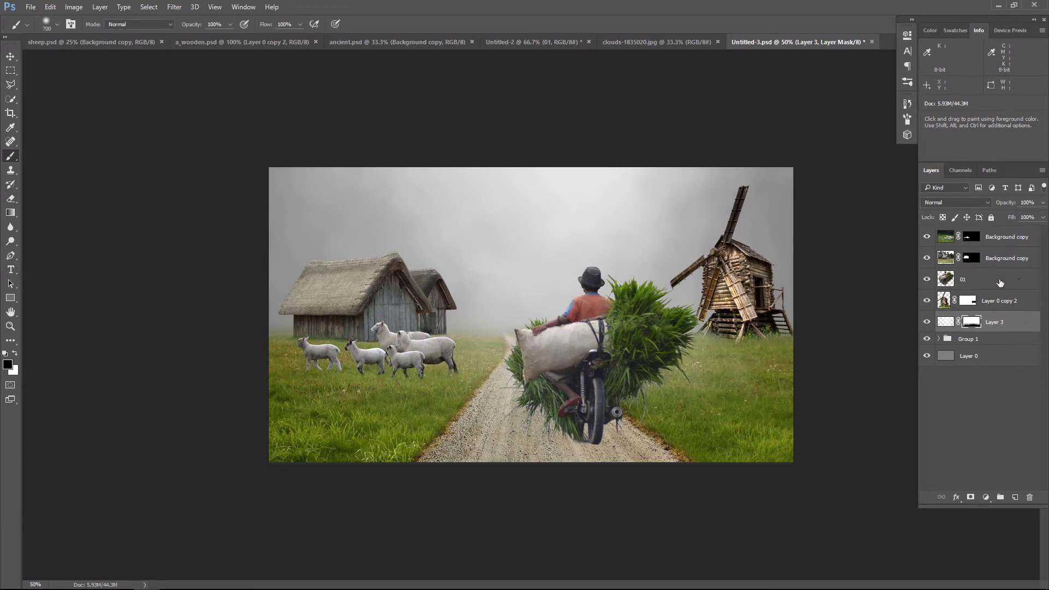
# Step: Move rider layer 01 to the top and paint 300 px white ground-fog bands on new Layer 4
pyautogui.moveTo(999, 282); pyautogui.dragTo(988, 243)
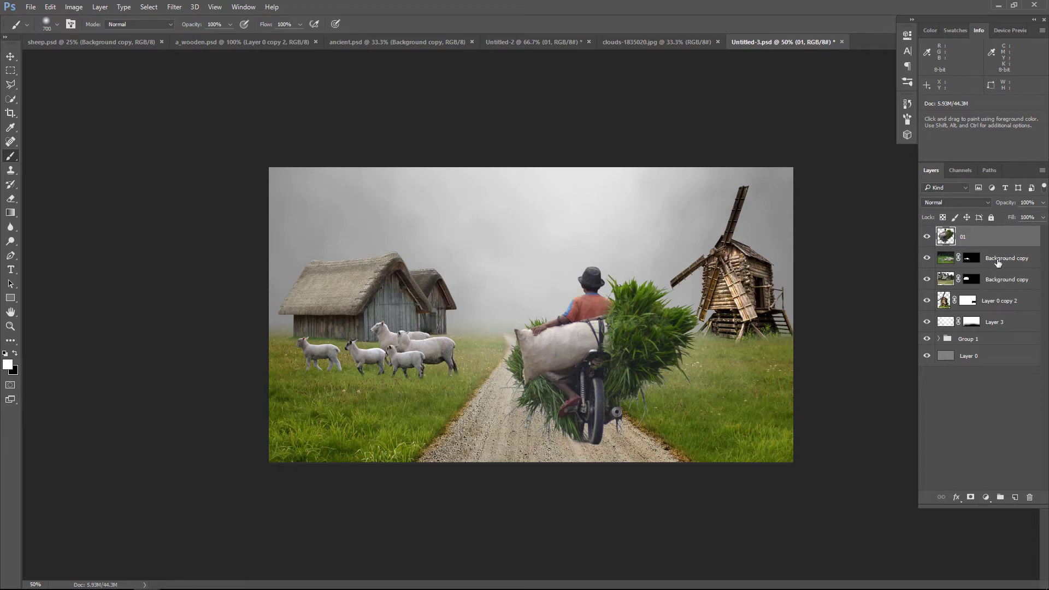
pyautogui.keyDown('ctrl'); pyautogui.click(1014, 496); pyautogui.keyUp('ctrl')
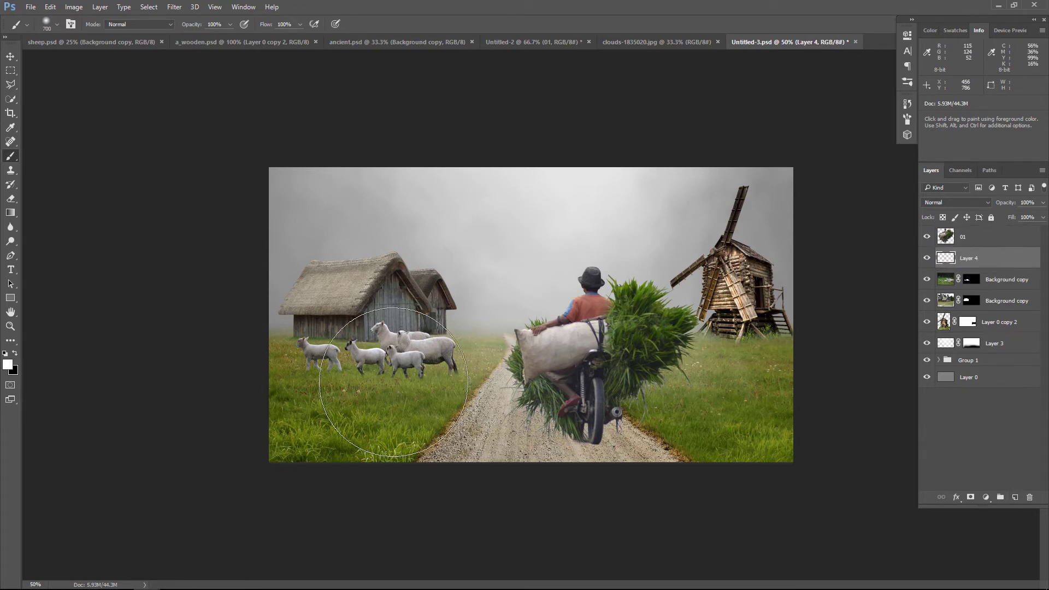
pyautogui.press('[')
pyautogui.press('[')
pyautogui.press('[')
pyautogui.press('[')
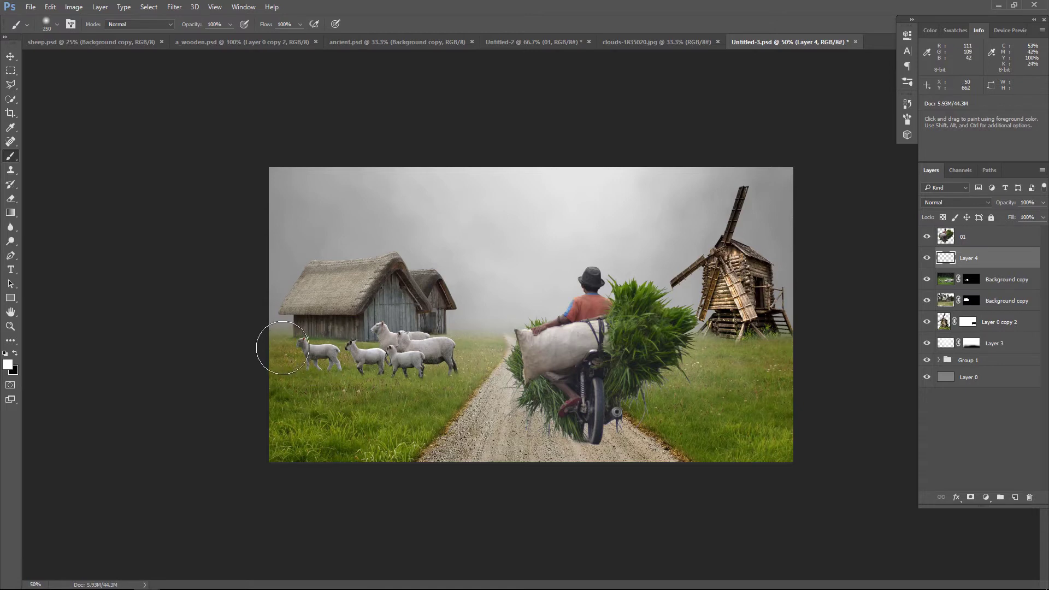
pyautogui.moveTo(282, 347); pyautogui.dragTo(500, 345)
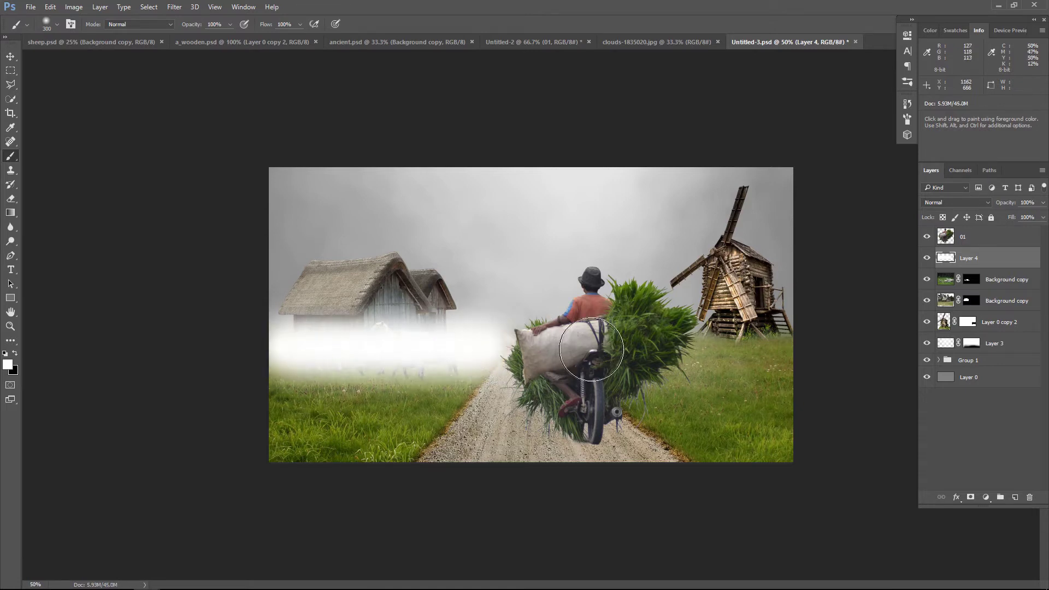
pyautogui.moveTo(710, 345); pyautogui.dragTo(784, 347)
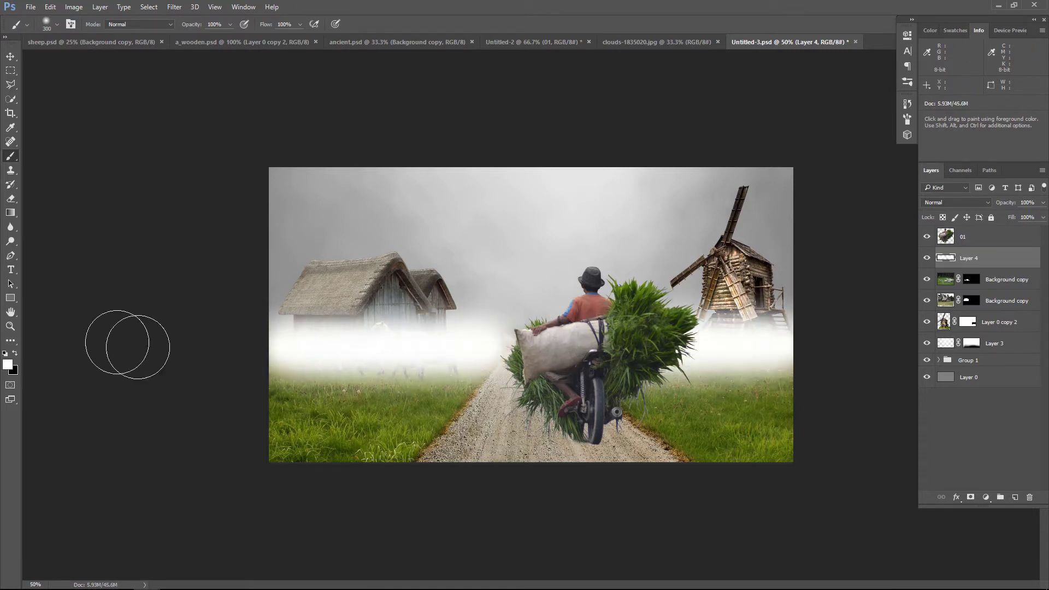
# Step: Reorder the layers and set Layer 4's fog opacity to 20%, toggling it to compare
pyautogui.click(9, 56)
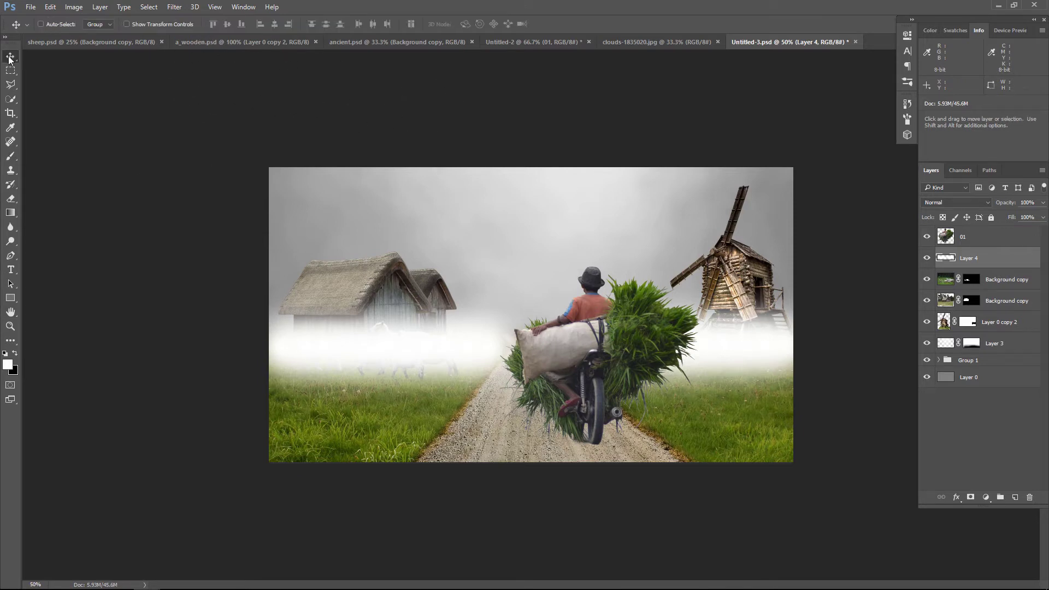
pyautogui.click(1042, 203)
pyautogui.moveTo(1015, 214); pyautogui.dragTo(996, 216)
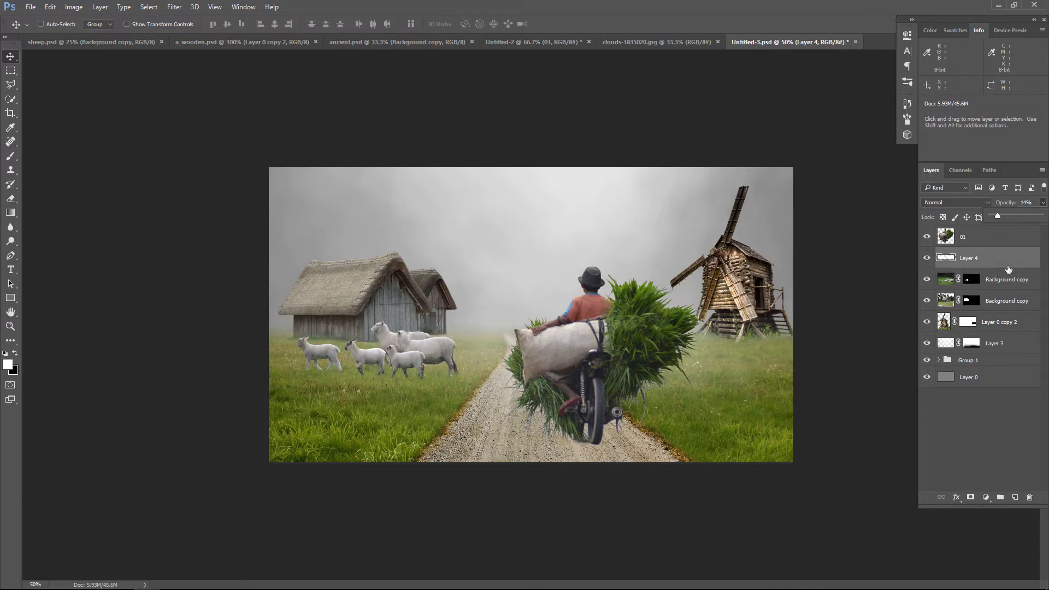
pyautogui.moveTo(1003, 264); pyautogui.dragTo(1012, 289)
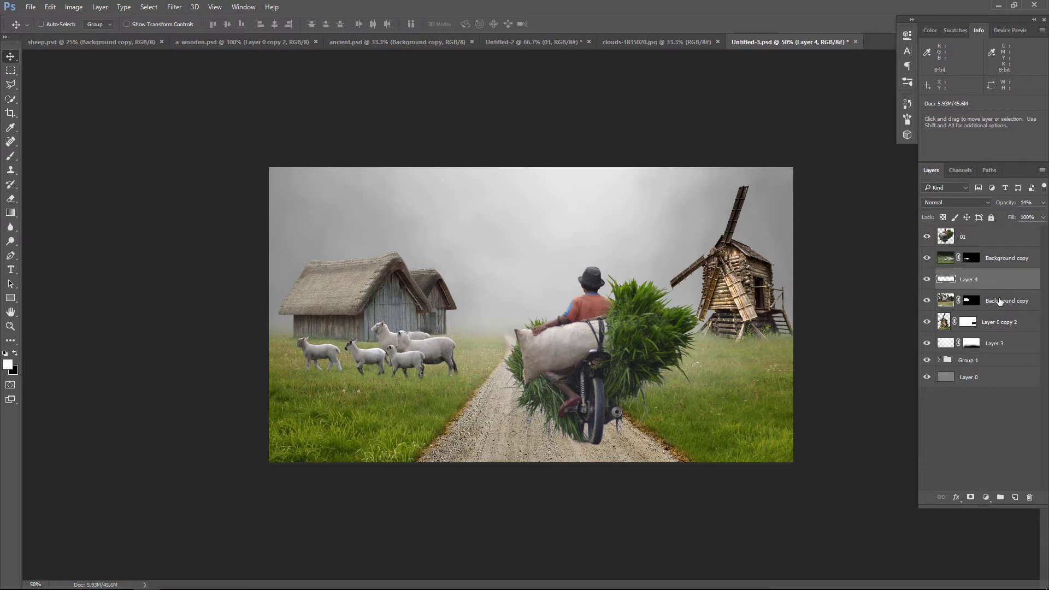
pyautogui.moveTo(1006, 324)
pyautogui.mouseDown()
pyautogui.moveTo(1007, 285)
pyautogui.moveTo(1023, 301)
pyautogui.mouseUp()
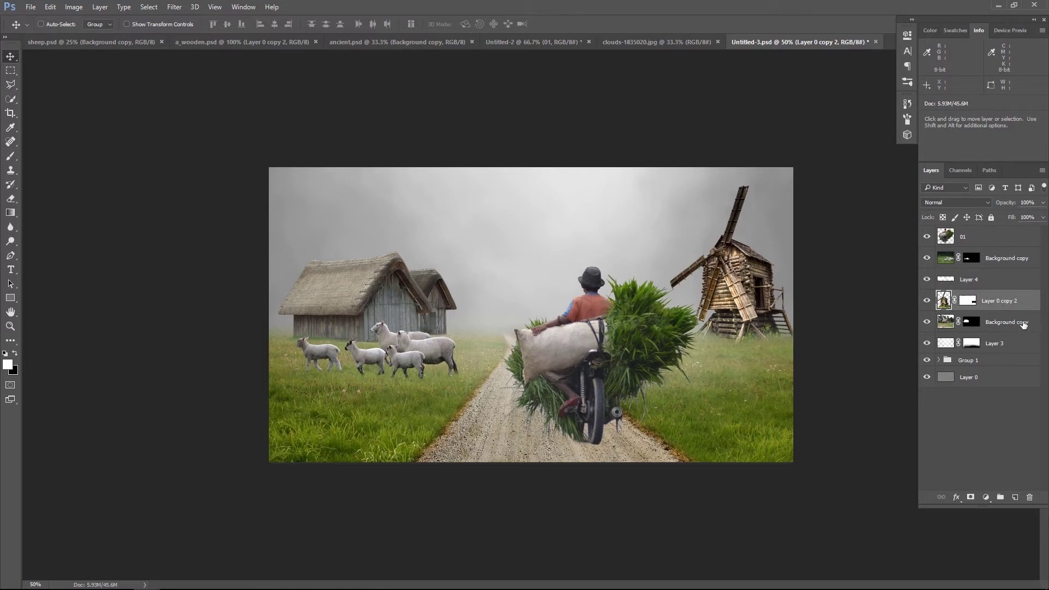
pyautogui.click(957, 281)
pyautogui.click(927, 279)
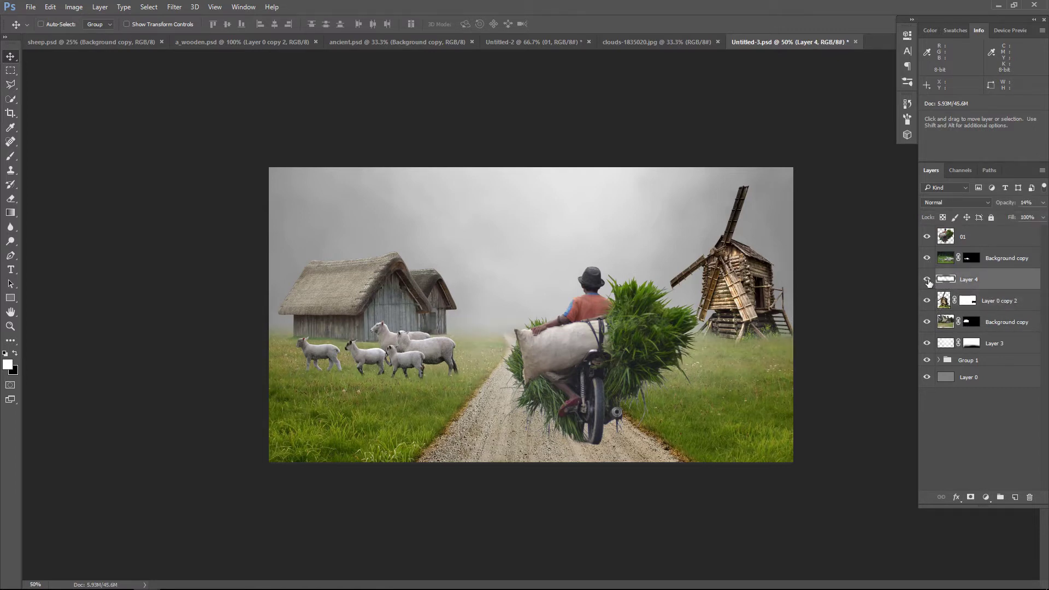
pyautogui.click(927, 279)
pyautogui.click(927, 279)
pyautogui.click(928, 279)
pyautogui.click(1043, 202)
pyautogui.moveTo(997, 215); pyautogui.dragTo(1000, 214)
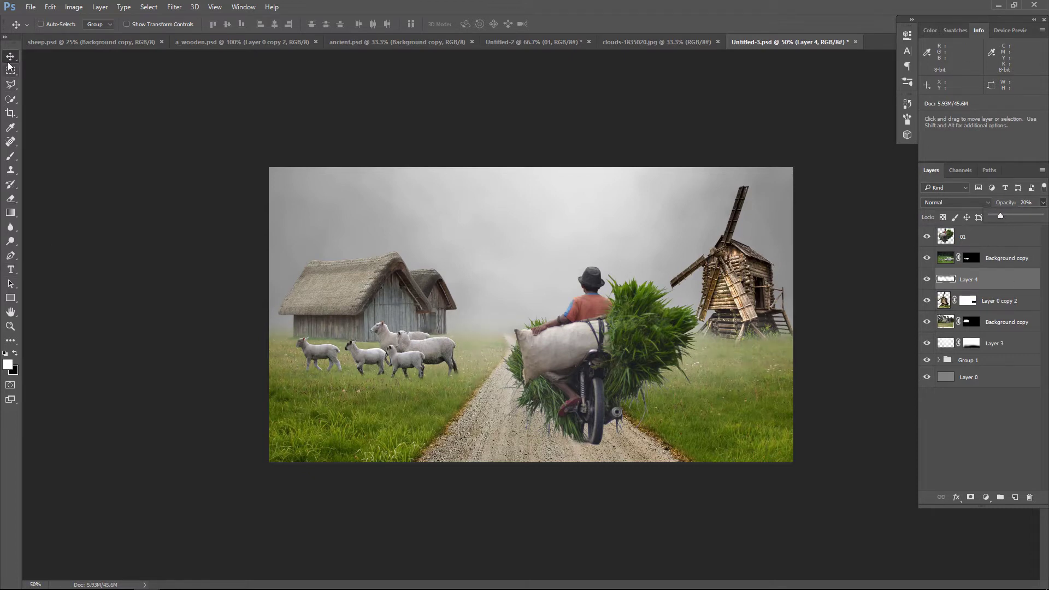
# Step: Merge Layer 2 into Layer 1 inside Group 1
pyautogui.keyDown('ctrl'); pyautogui.click(714, 423); pyautogui.keyUp('ctrl')
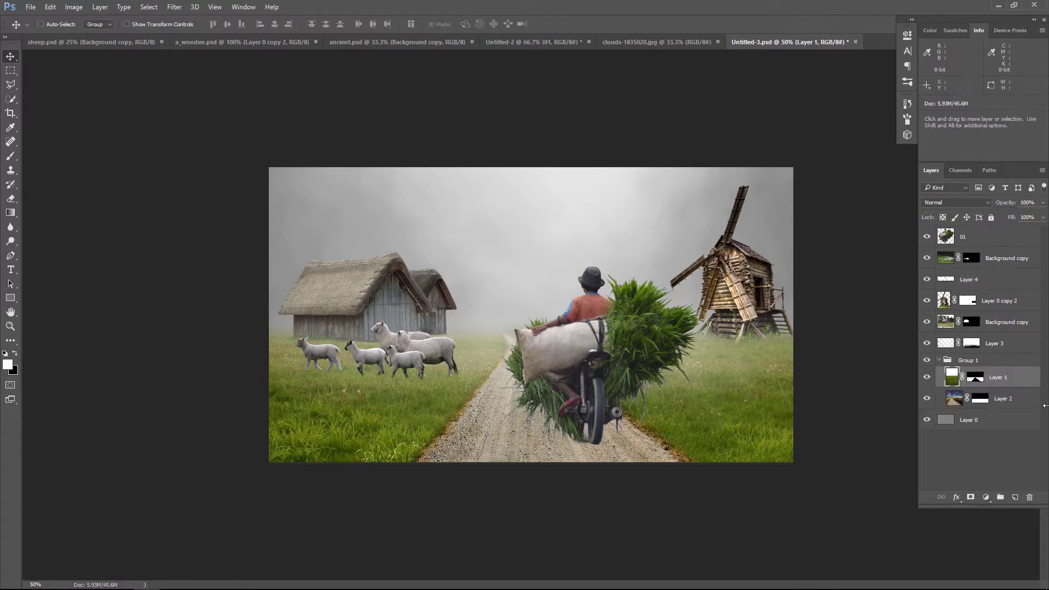
pyautogui.keyDown('shift'); pyautogui.click(1021, 400); pyautogui.keyUp('shift')
pyautogui.rightClick(1021, 399)
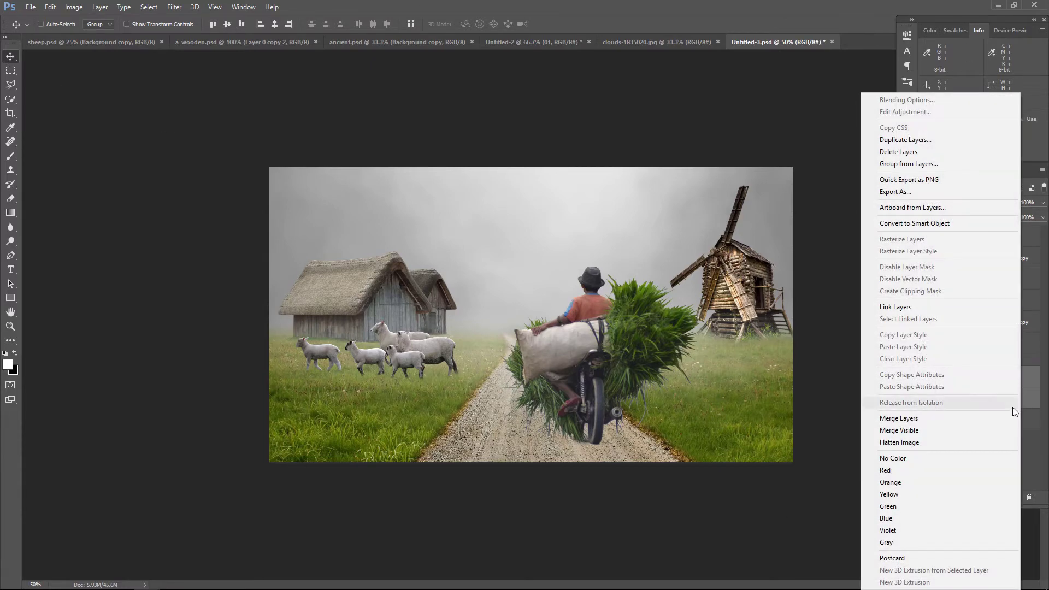
pyautogui.click(929, 418)
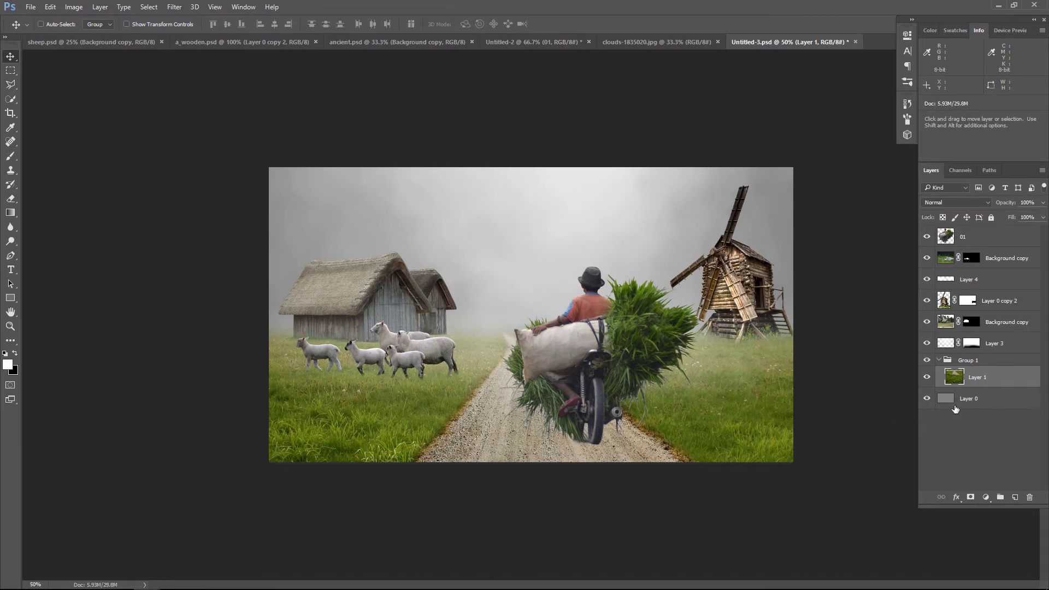
# Step: Apply Camera Raw to Layer 1: Highlights -100, Shadows +100, Whites -100, Blacks +100, more Clarity
pyautogui.click(175, 7)
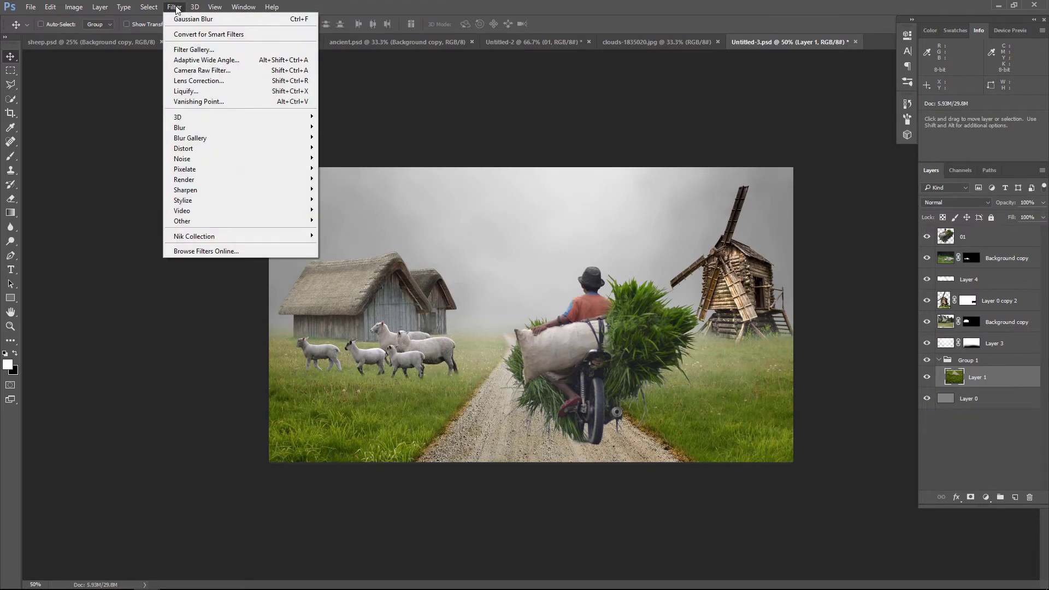
pyautogui.click(209, 71)
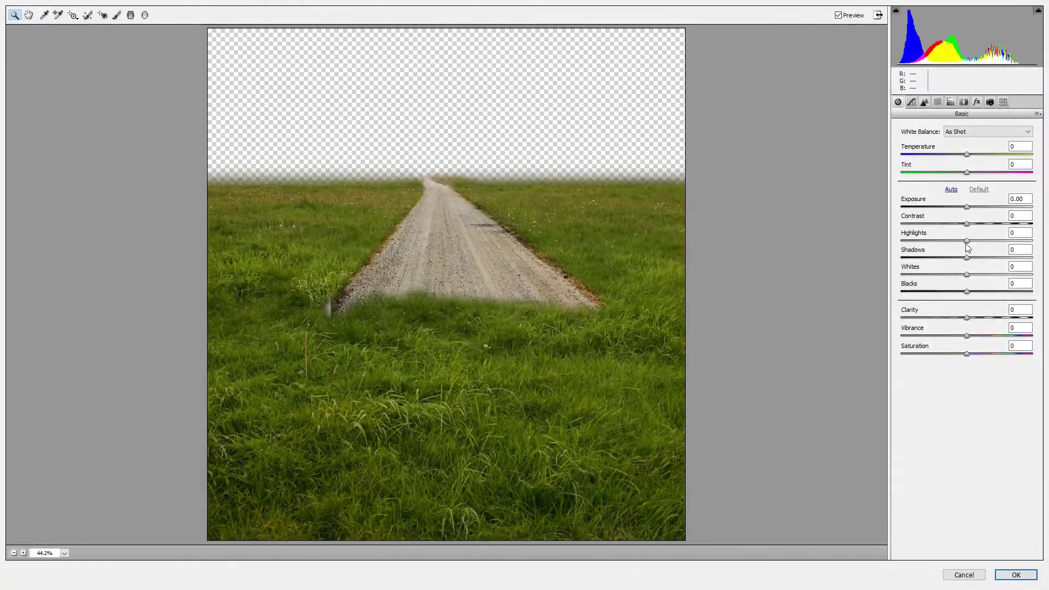
pyautogui.moveTo(966, 240); pyautogui.dragTo(892, 246)
pyautogui.moveTo(966, 257); pyautogui.dragTo(1031, 257)
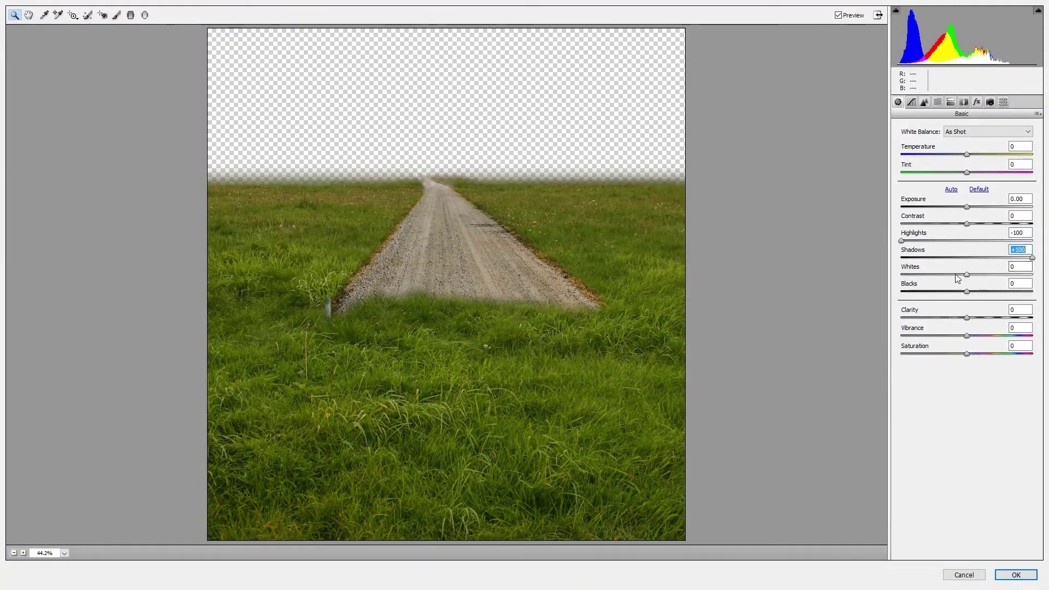
pyautogui.moveTo(966, 274)
pyautogui.mouseDown()
pyautogui.moveTo(901, 274)
pyautogui.moveTo(1031, 291)
pyautogui.mouseUp()
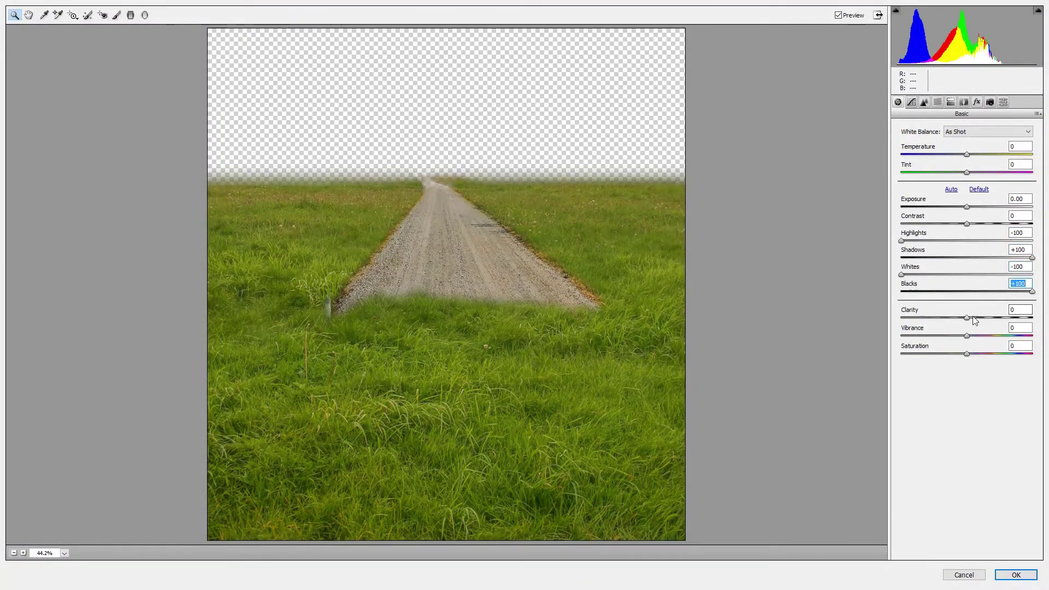
pyautogui.moveTo(966, 317)
pyautogui.mouseDown()
pyautogui.moveTo(1009, 323)
pyautogui.moveTo(999, 325)
pyautogui.mouseUp()
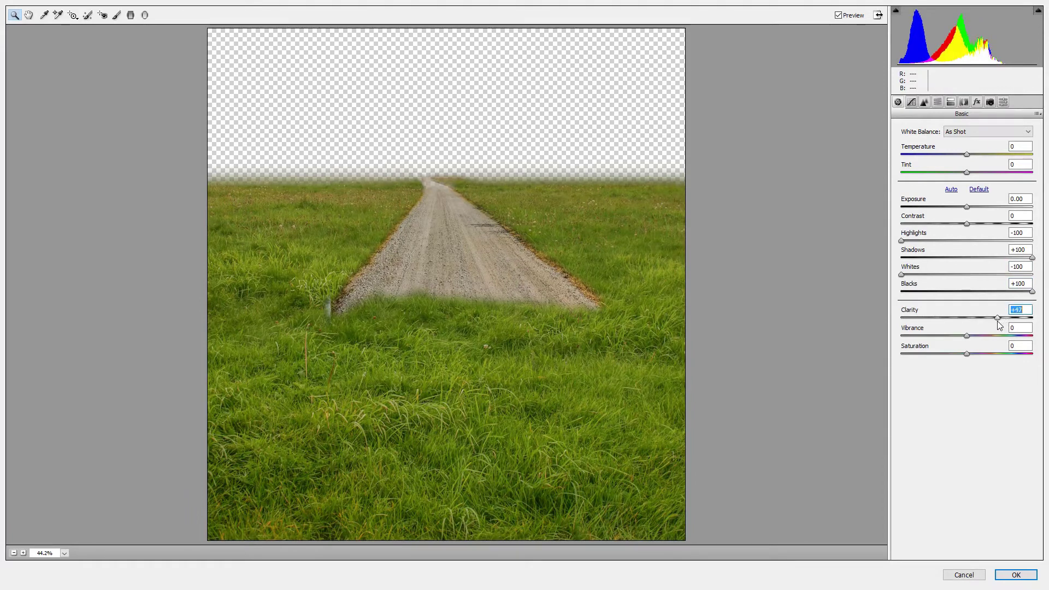
pyautogui.click(1018, 575)
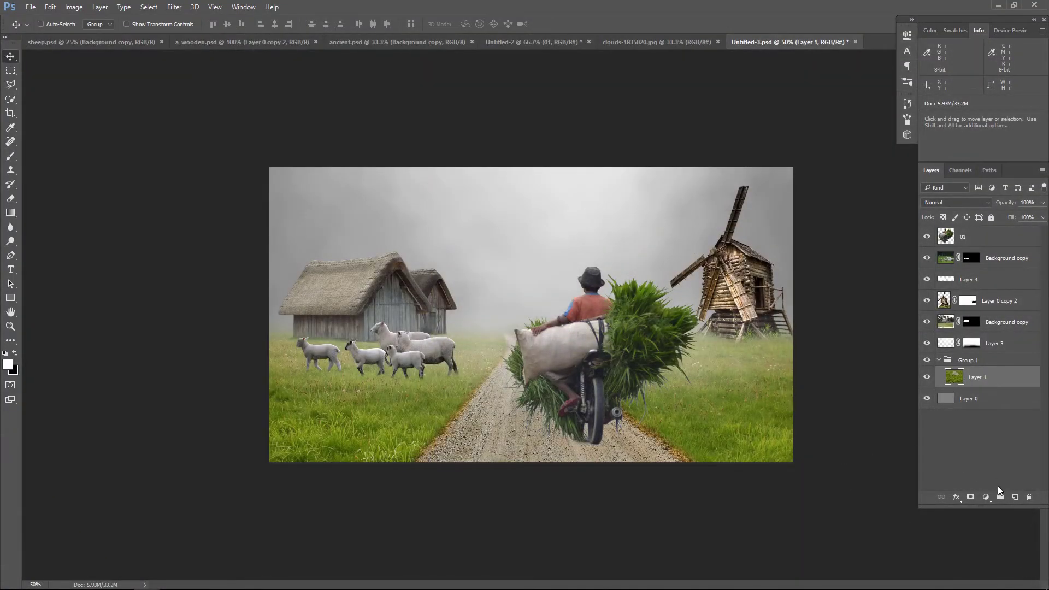
# Step: Clip a Brightness/Contrast adjustment (Brightness -43, Contrast 19) to Layer 1 and pick an 800 px brush
pyautogui.click(986, 497)
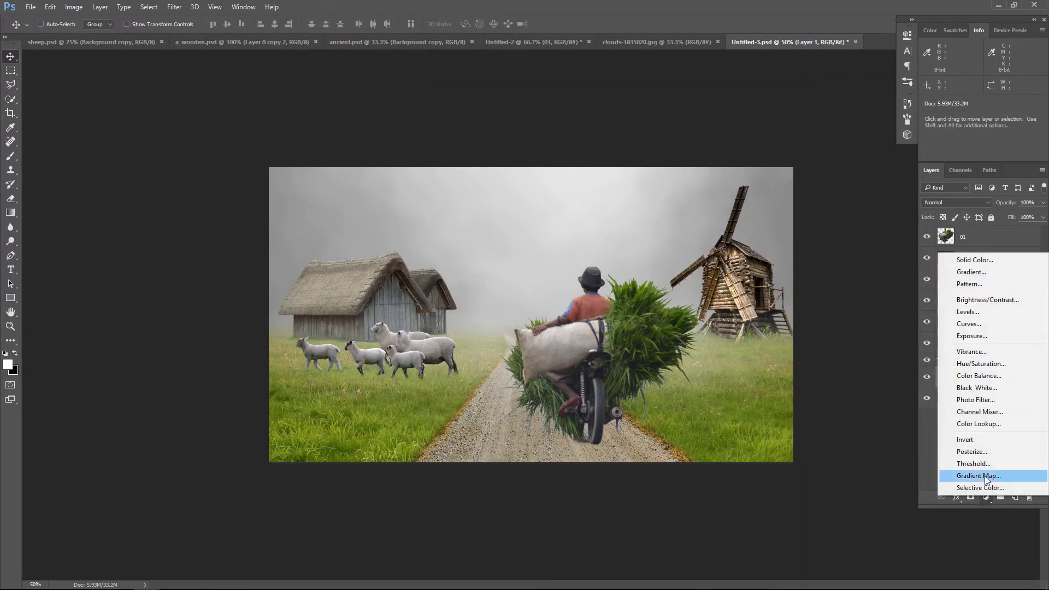
pyautogui.click(987, 299)
pyautogui.click(811, 226)
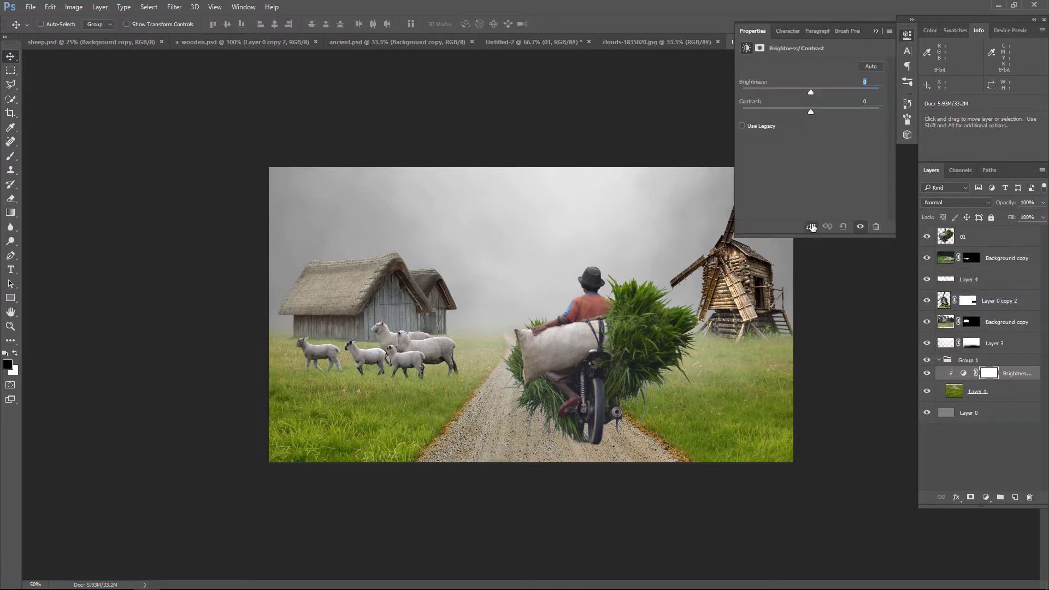
pyautogui.moveTo(812, 95); pyautogui.dragTo(790, 91)
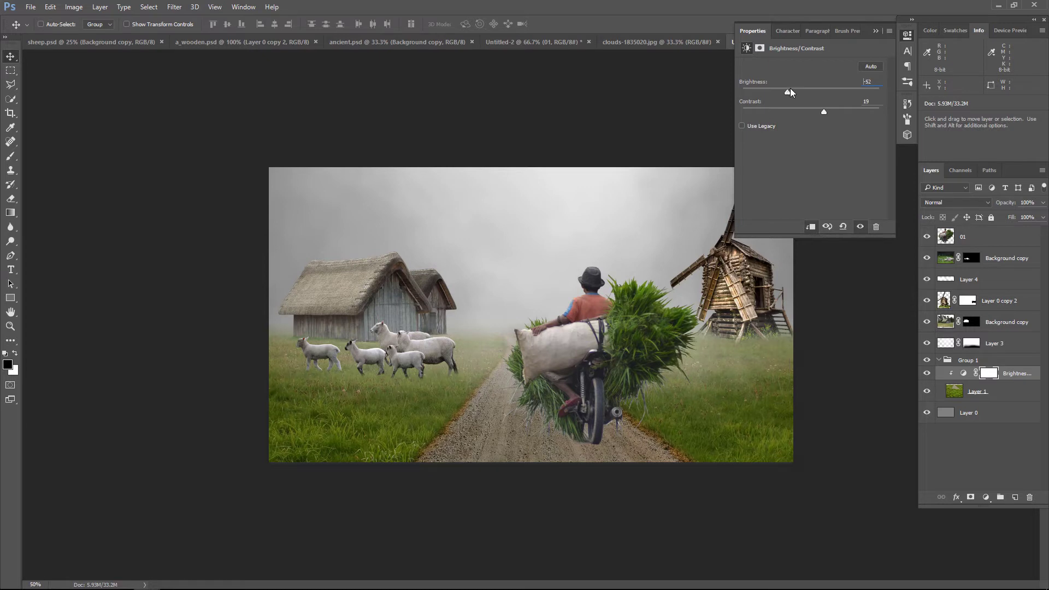
pyautogui.click(874, 30)
pyautogui.click(11, 155)
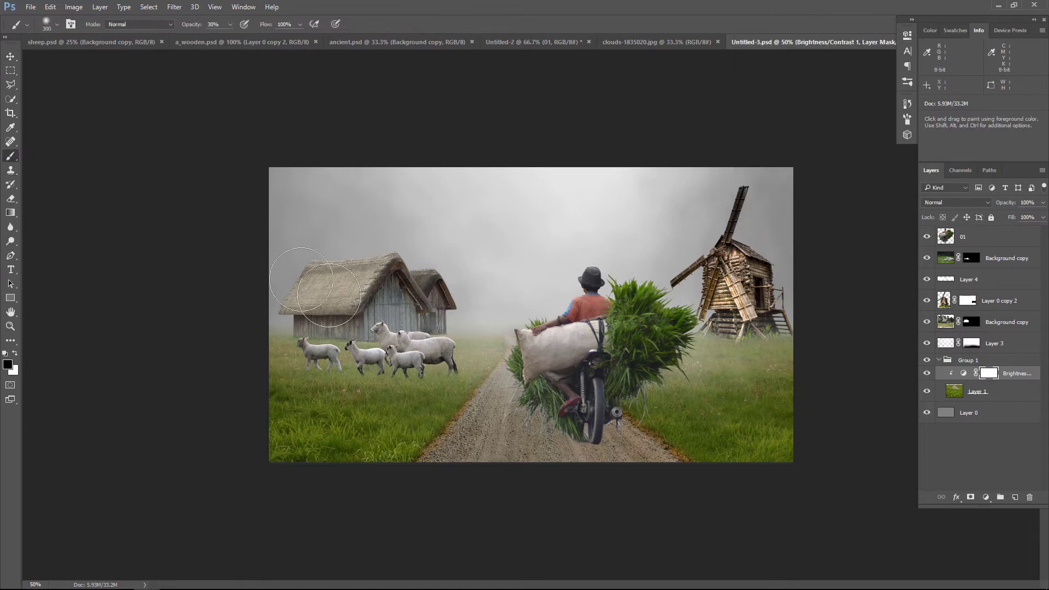
pyautogui.press(']')
pyautogui.press(']')
pyautogui.press(']')
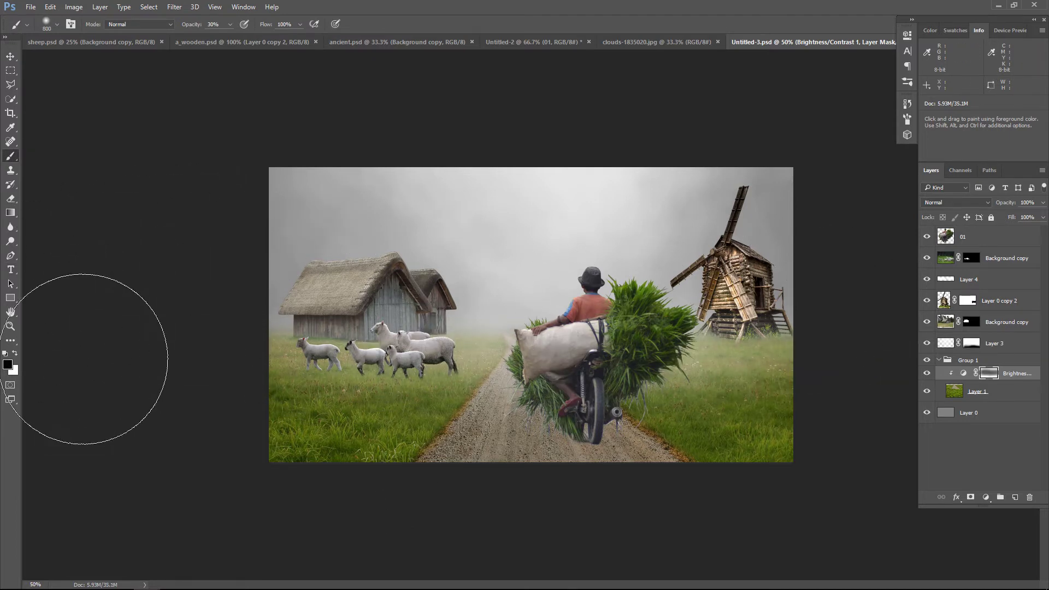
# Step: Add a clipped Selective Color layer with Greens set to Yellow +33
pyautogui.click(985, 497)
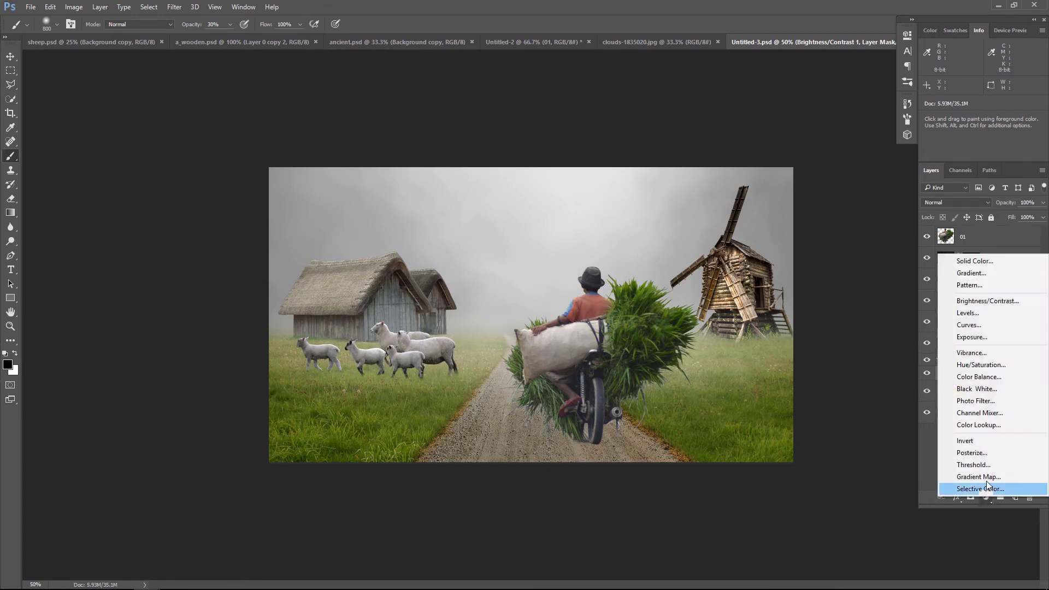
pyautogui.click(980, 489)
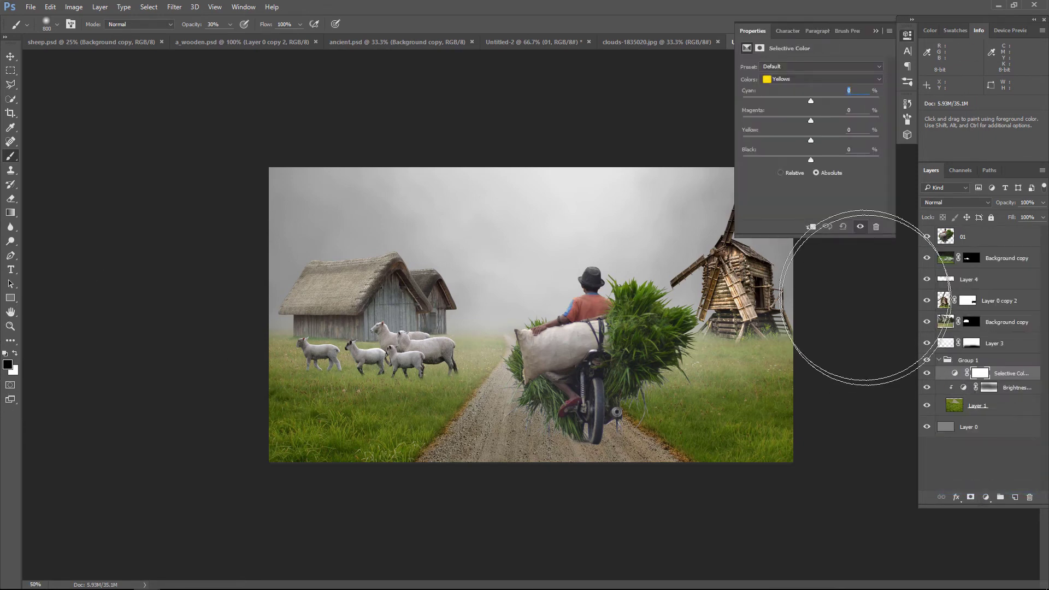
pyautogui.click(810, 227)
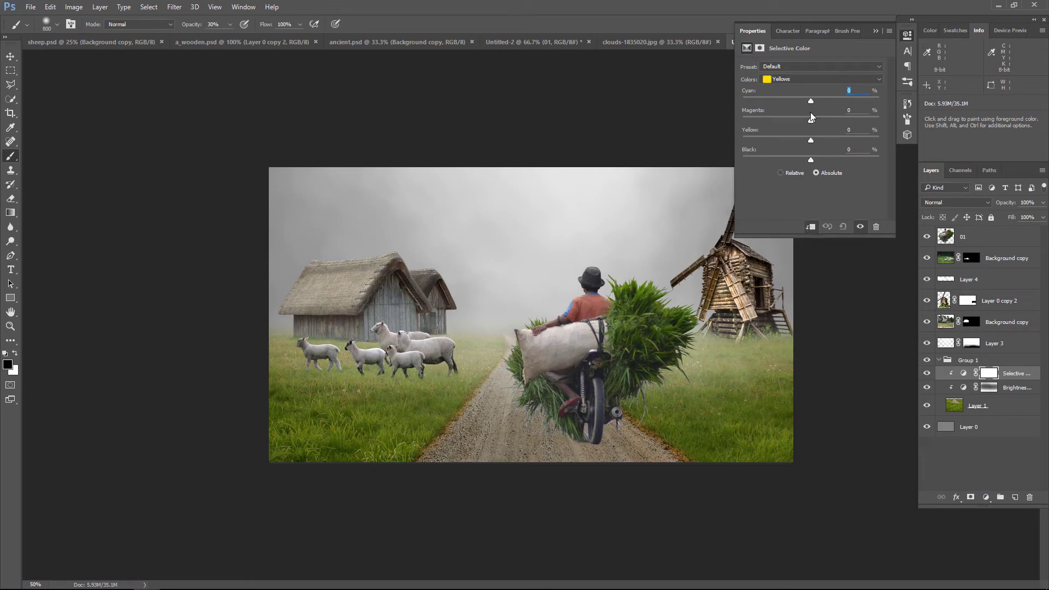
pyautogui.click(812, 79)
pyautogui.click(806, 107)
pyautogui.moveTo(810, 140)
pyautogui.mouseDown()
pyautogui.moveTo(833, 140)
pyautogui.moveTo(824, 160)
pyautogui.mouseUp()
pyautogui.click(907, 35)
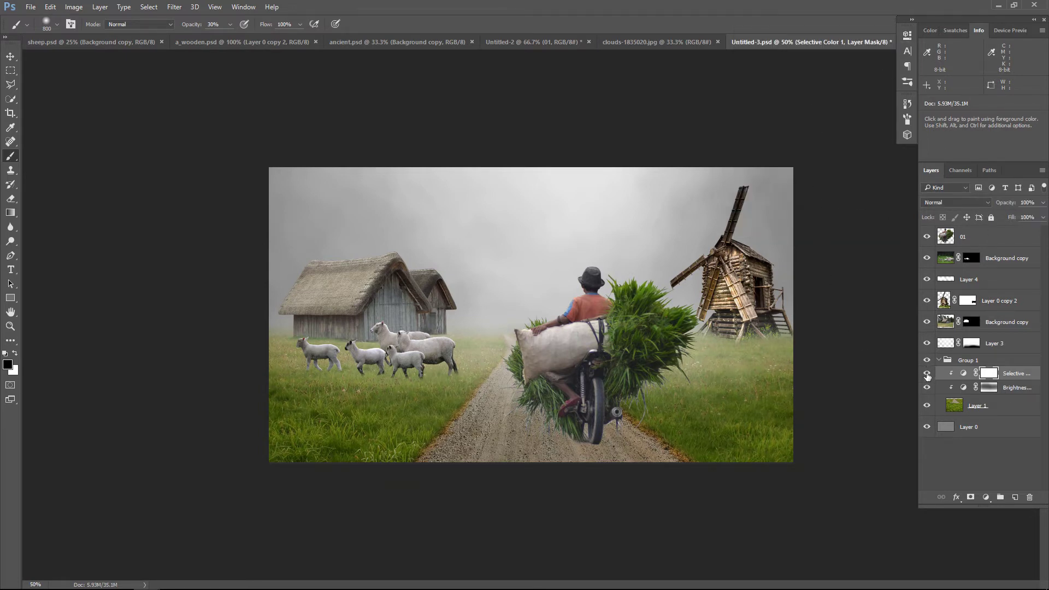
# Step: Paint the Brightness/Contrast mask to remove the darkening from the road's bottom
pyautogui.click(11, 56)
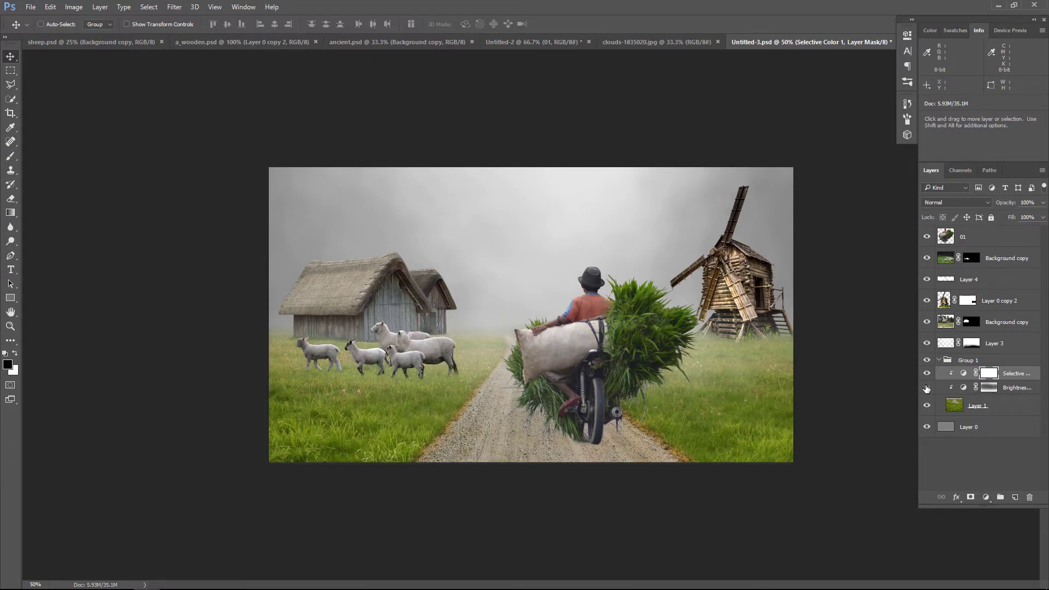
pyautogui.click(977, 388)
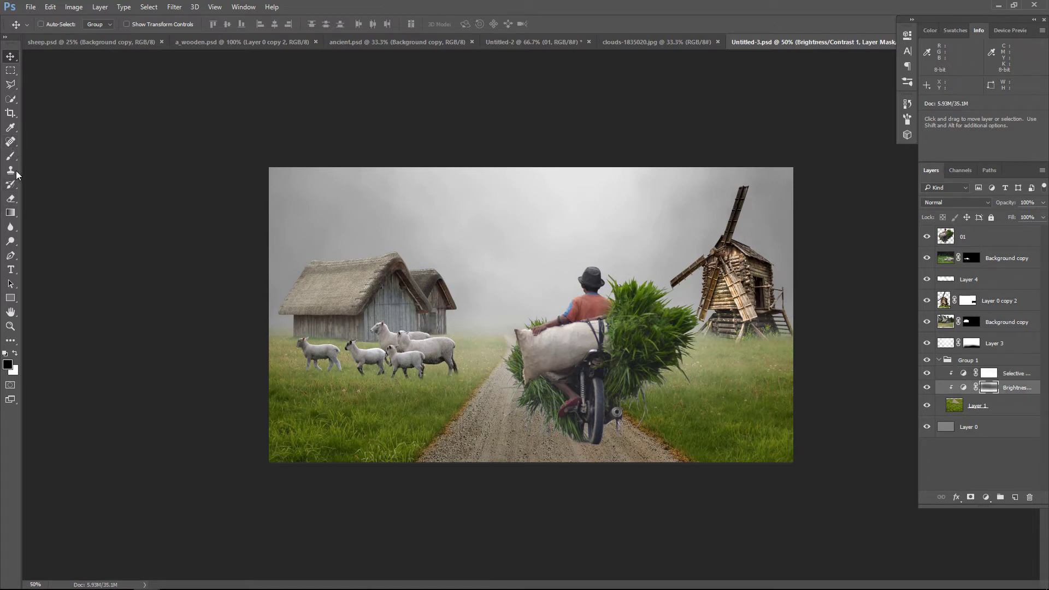
pyautogui.click(10, 156)
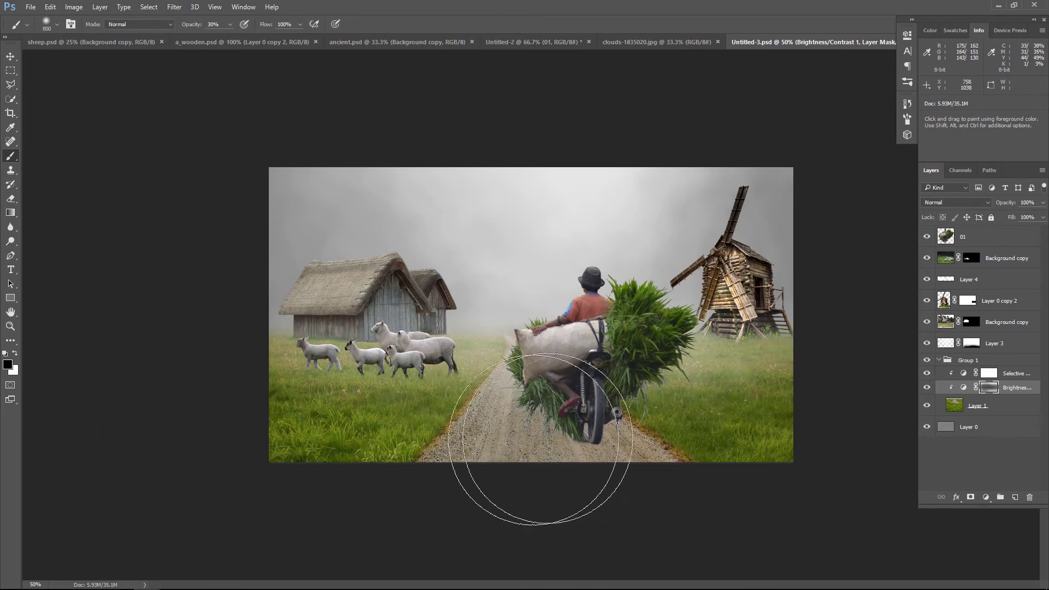
pyautogui.click(927, 387)
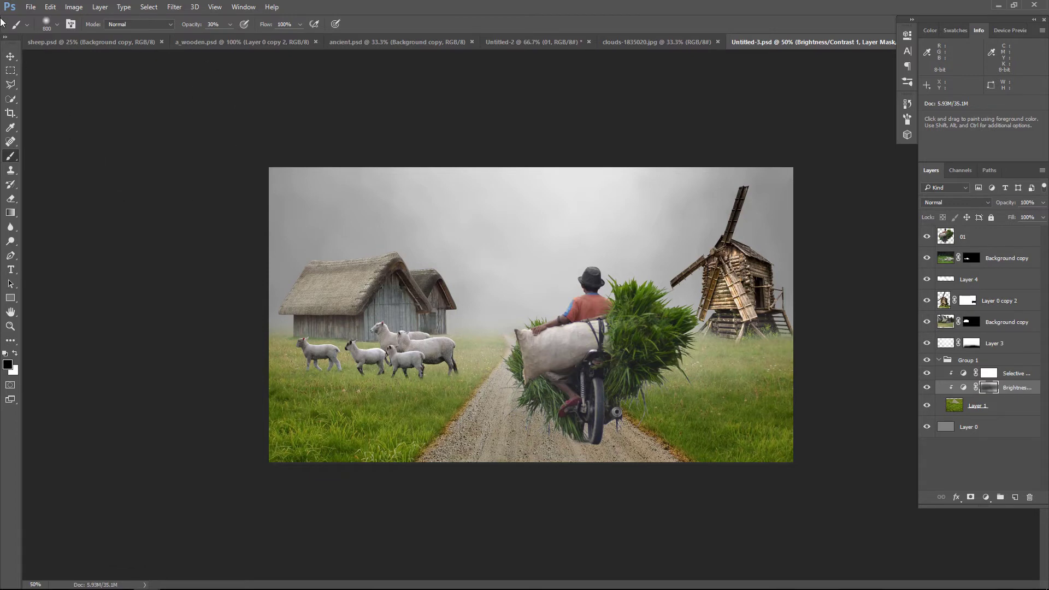
pyautogui.click(11, 56)
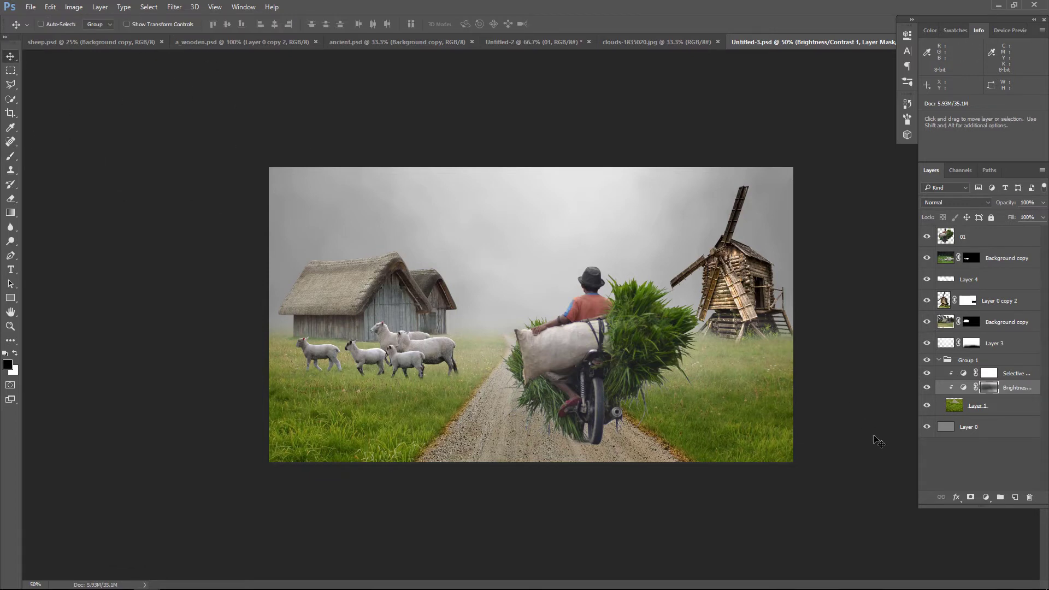
# Step: Add a clipped Hue/Saturation layer with Saturation -24 and Lightness +6, then compare it
pyautogui.click(985, 497)
pyautogui.click(981, 361)
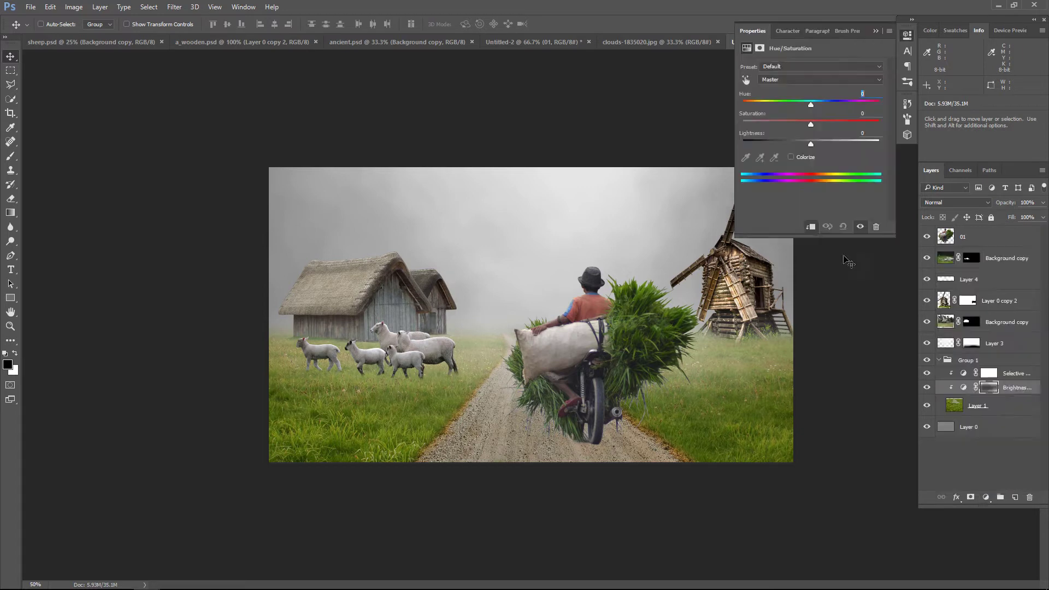
pyautogui.moveTo(810, 124); pyautogui.dragTo(788, 124)
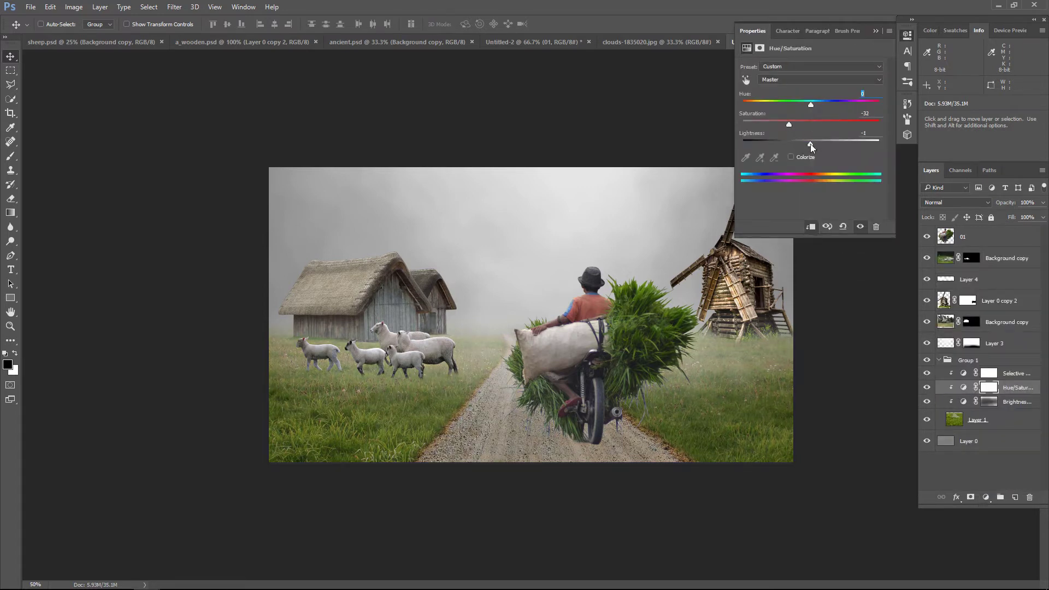
pyautogui.moveTo(806, 146); pyautogui.dragTo(815, 146)
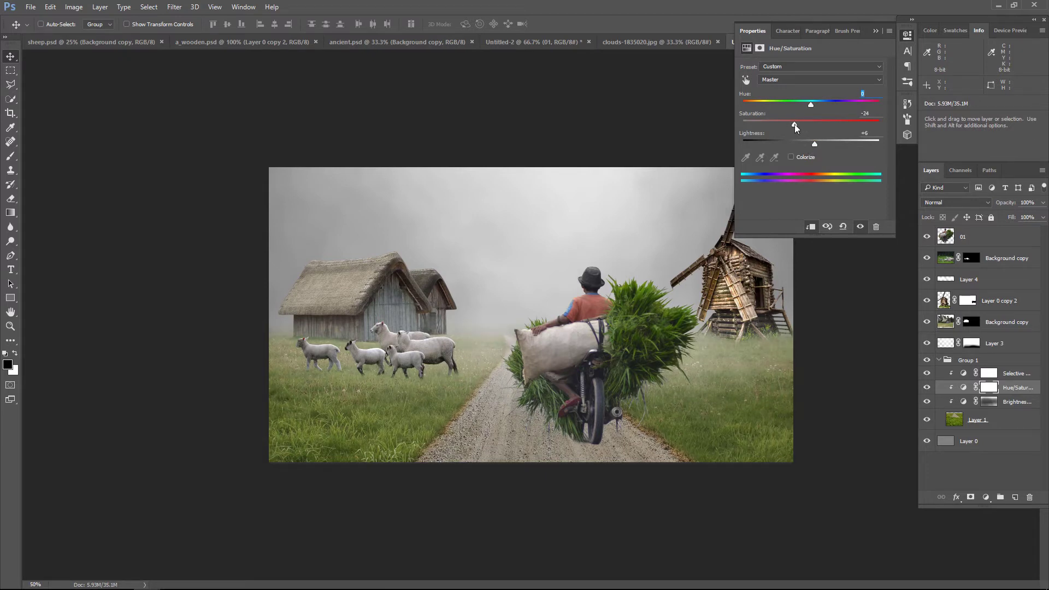
pyautogui.click(874, 30)
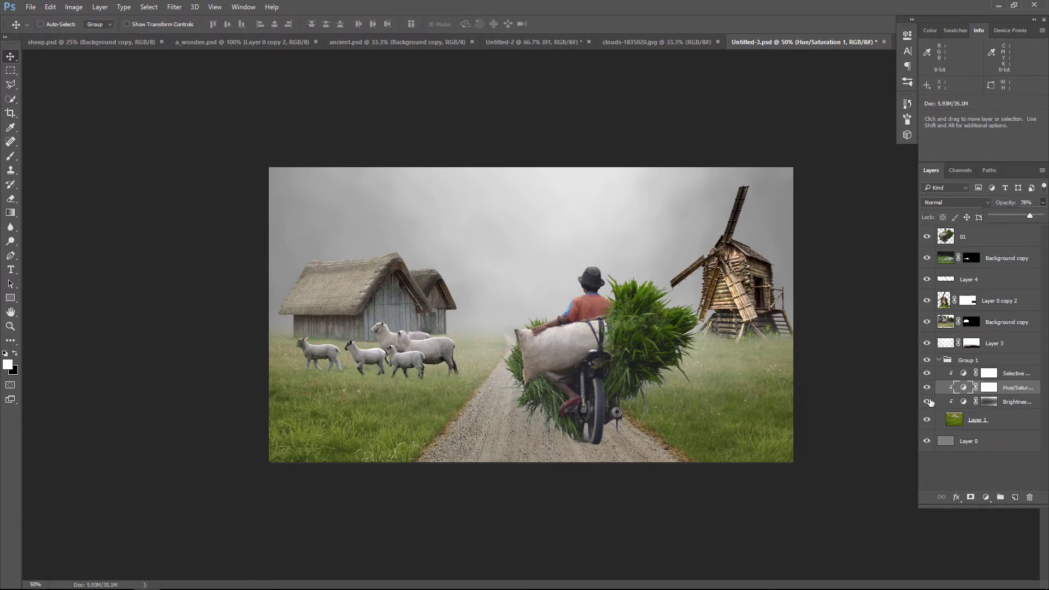
pyautogui.click(927, 387)
pyautogui.keyDown('ctrl'); pyautogui.click(612, 330); pyautogui.keyUp('ctrl')
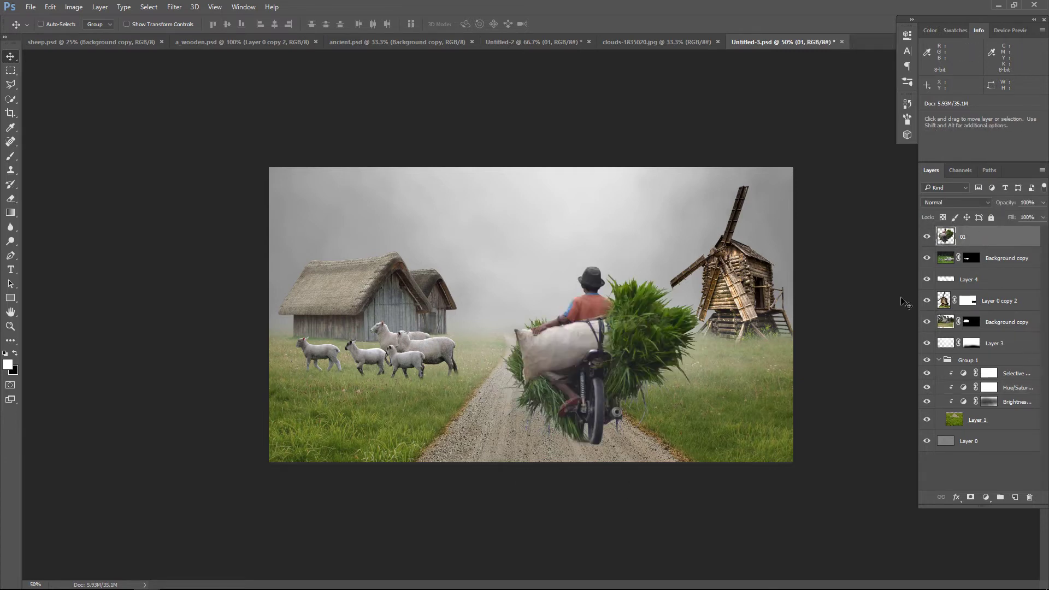
# Step: Camera Raw on rider layer 01: Highlights and Whites -100, Shadows and Blacks +100, Clarity +28
pyautogui.click(174, 6)
pyautogui.click(201, 70)
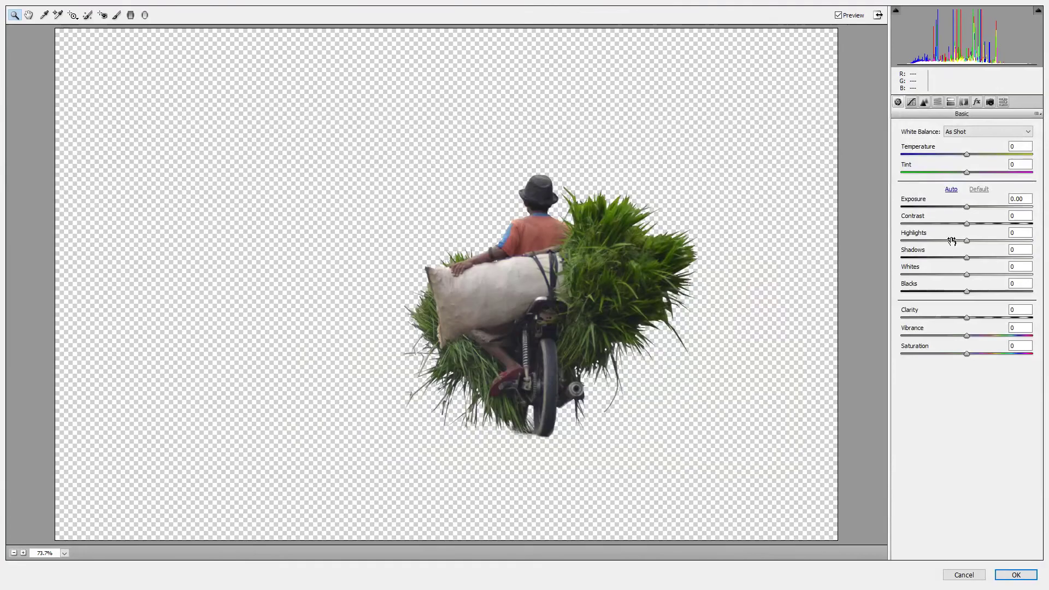
pyautogui.moveTo(966, 240); pyautogui.dragTo(900, 240)
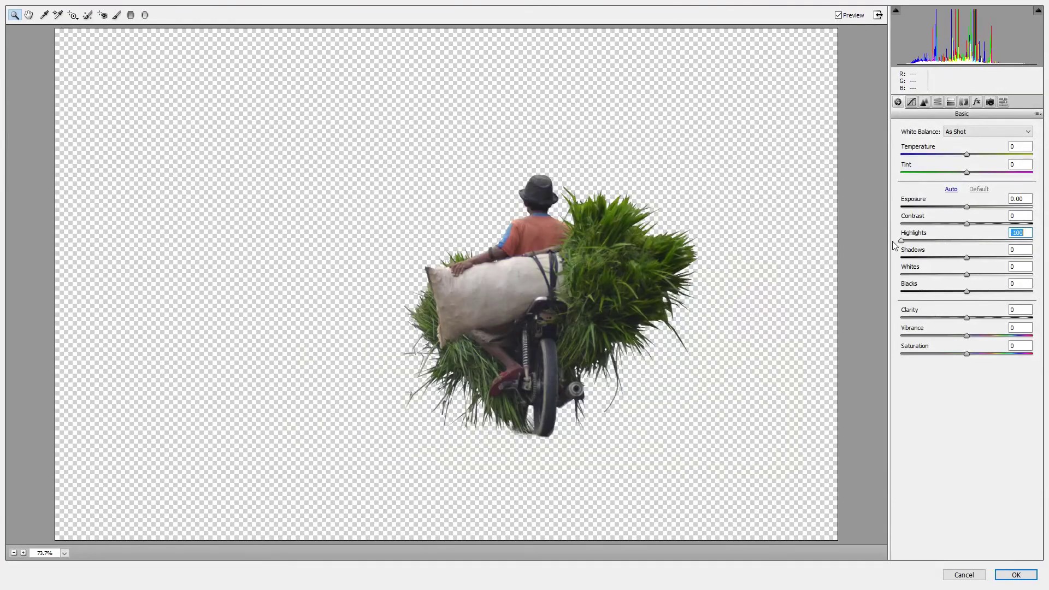
pyautogui.press('Tab')
pyautogui.write('100')
pyautogui.press('Tab')
pyautogui.press('Tab')
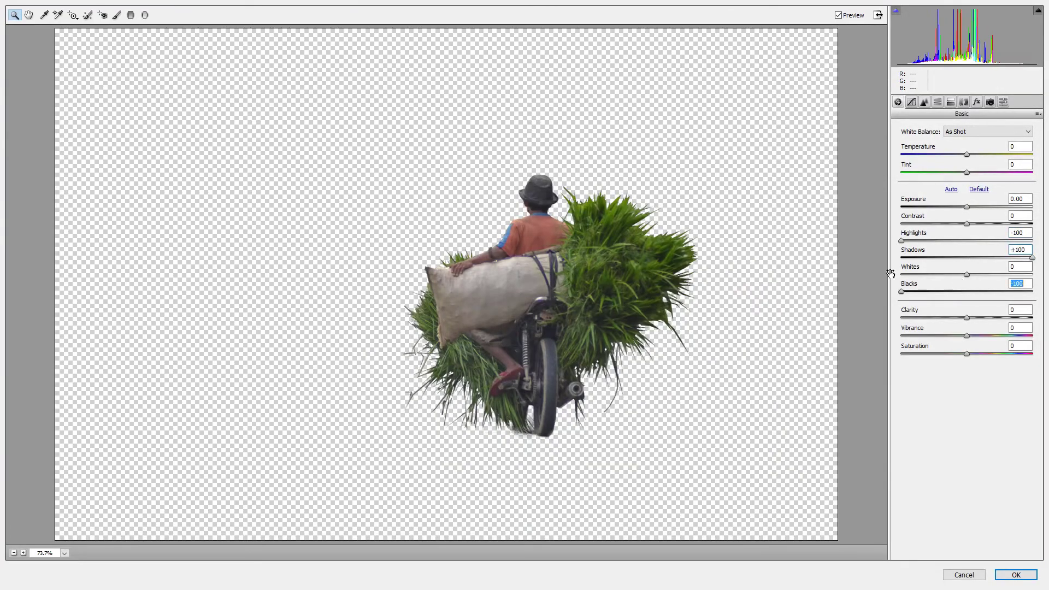
pyautogui.write('-100')
pyautogui.press('Return')
pyautogui.write('100')
pyautogui.press('Return')
pyautogui.moveTo(966, 274); pyautogui.dragTo(900, 274)
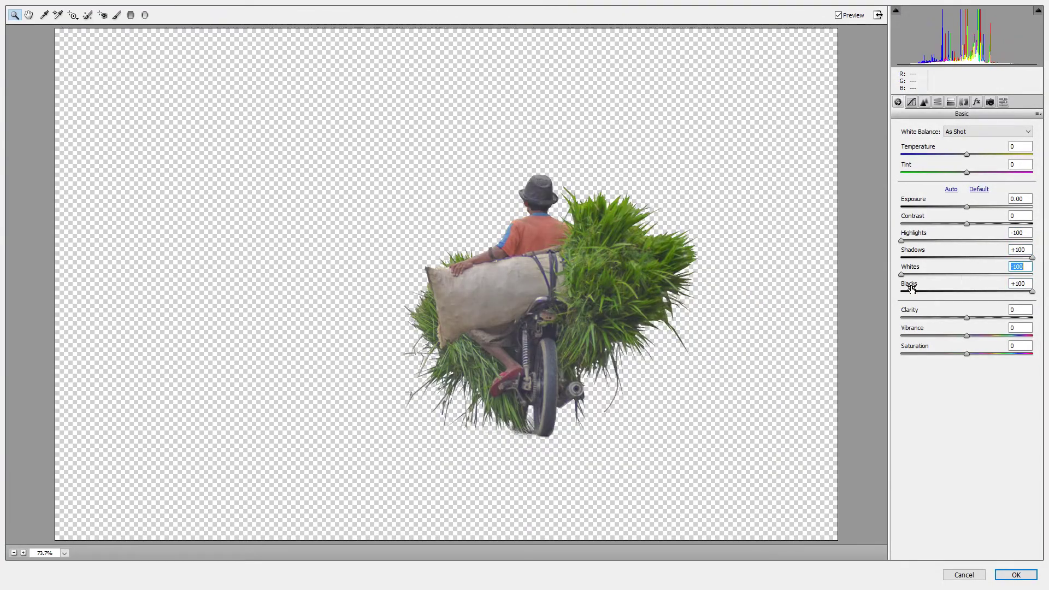
pyautogui.moveTo(966, 318); pyautogui.dragTo(985, 317)
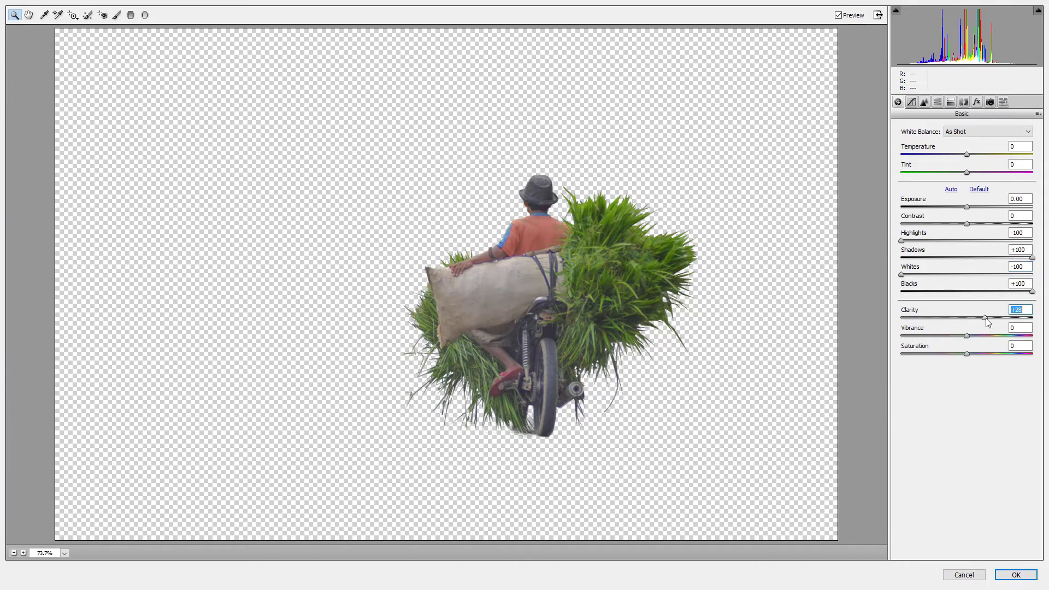
pyautogui.click(1015, 574)
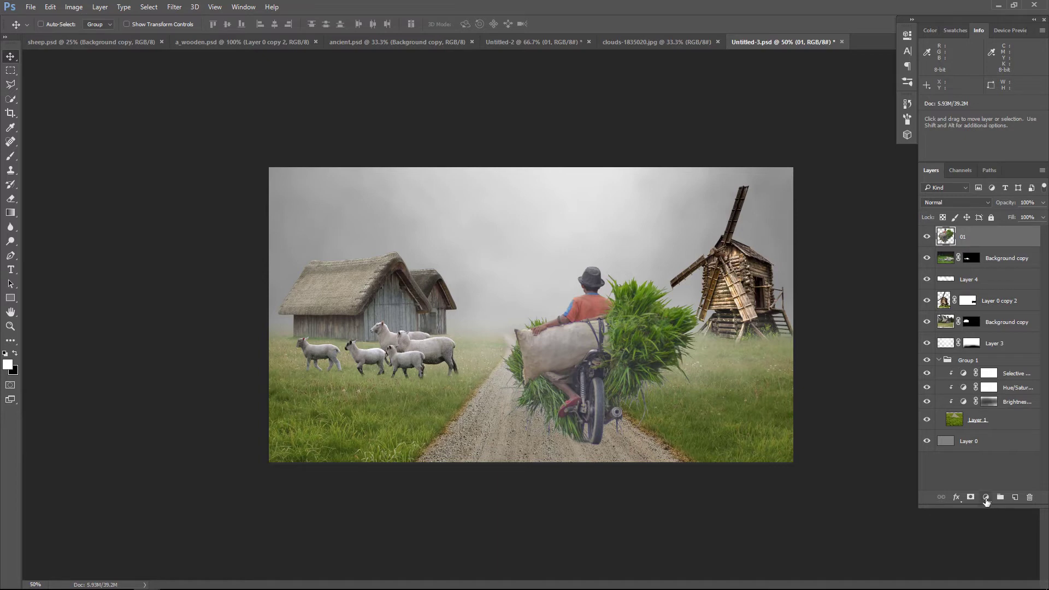
# Step: Add a Brightness/Contrast adjustment clipped to rider layer 01 that slightly darkens it
pyautogui.click(985, 497)
pyautogui.click(988, 304)
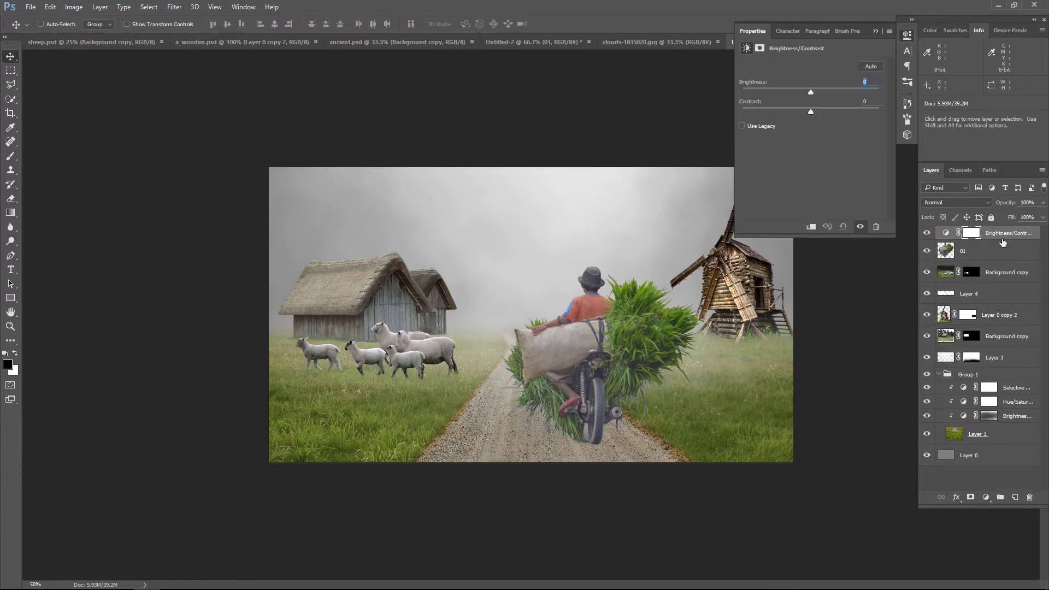
pyautogui.click(811, 228)
pyautogui.moveTo(801, 88); pyautogui.dragTo(804, 93)
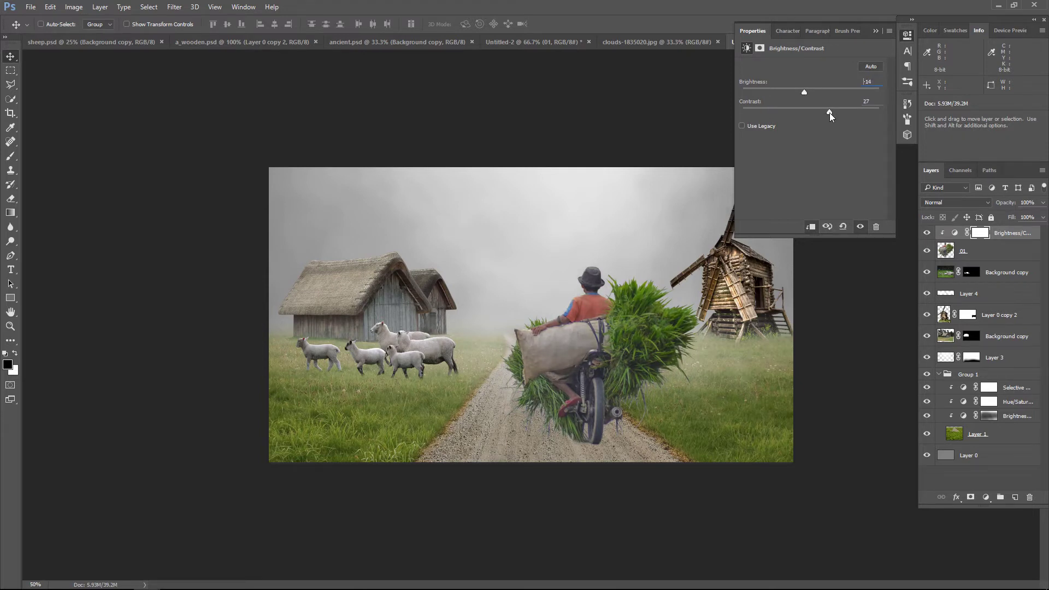
pyautogui.click(876, 30)
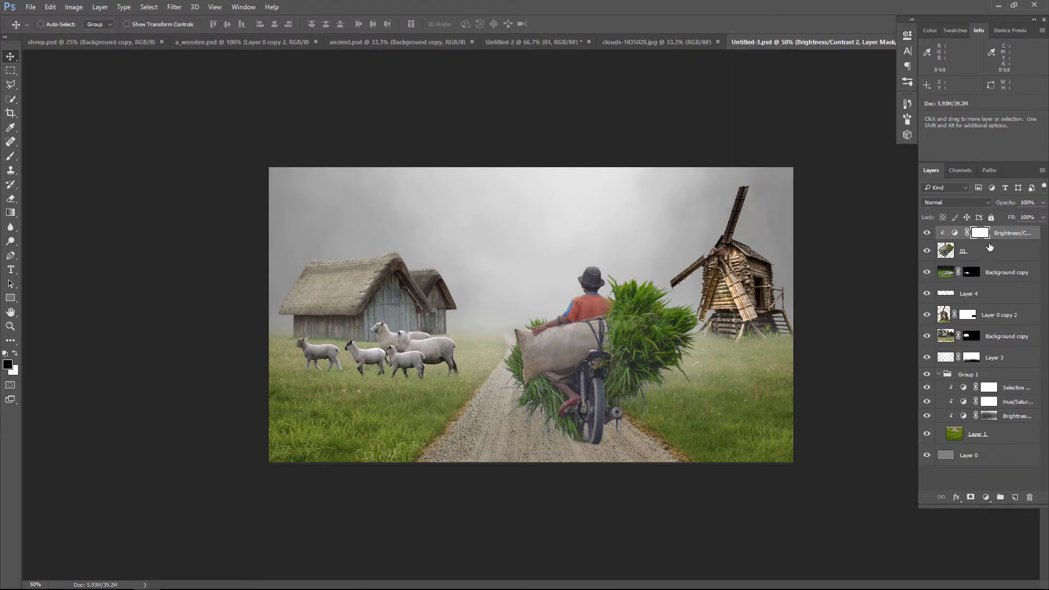
# Step: Paint its mask in black with a smaller brush over the windmill and motorbike
pyautogui.click(11, 157)
pyautogui.press('[')
pyautogui.press('[')
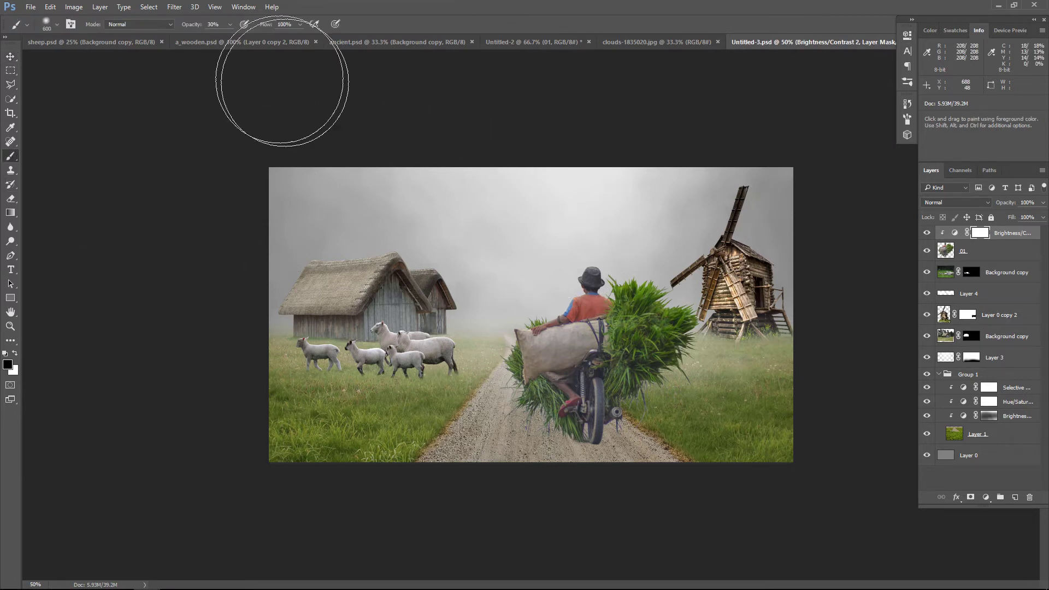
pyautogui.press('[')
pyautogui.press('[')
pyautogui.press('[')
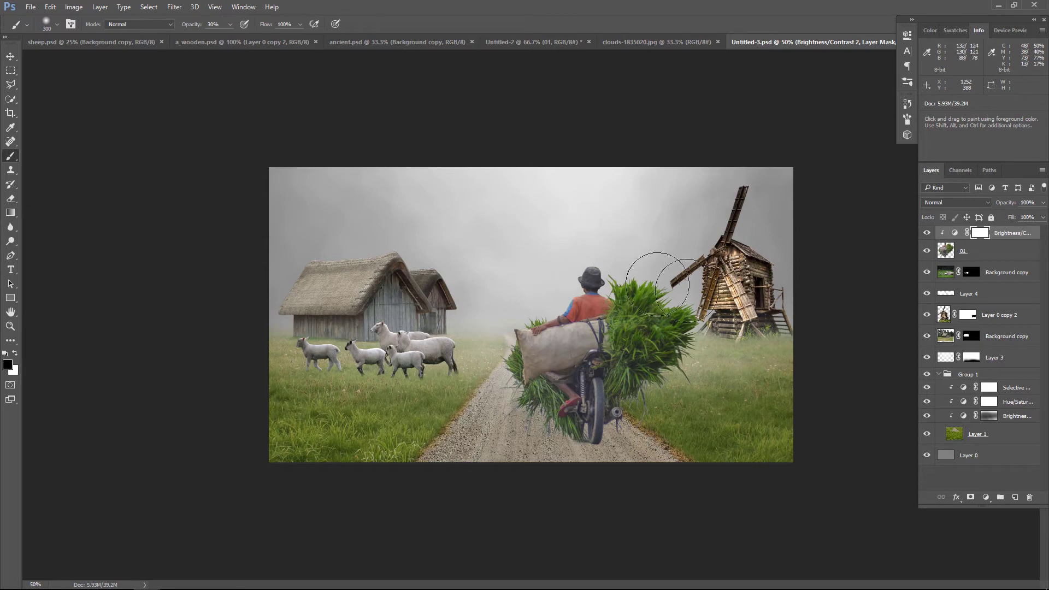
pyautogui.moveTo(548, 243)
pyautogui.mouseDown()
pyautogui.moveTo(581, 239)
pyautogui.moveTo(668, 363)
pyautogui.mouseUp()
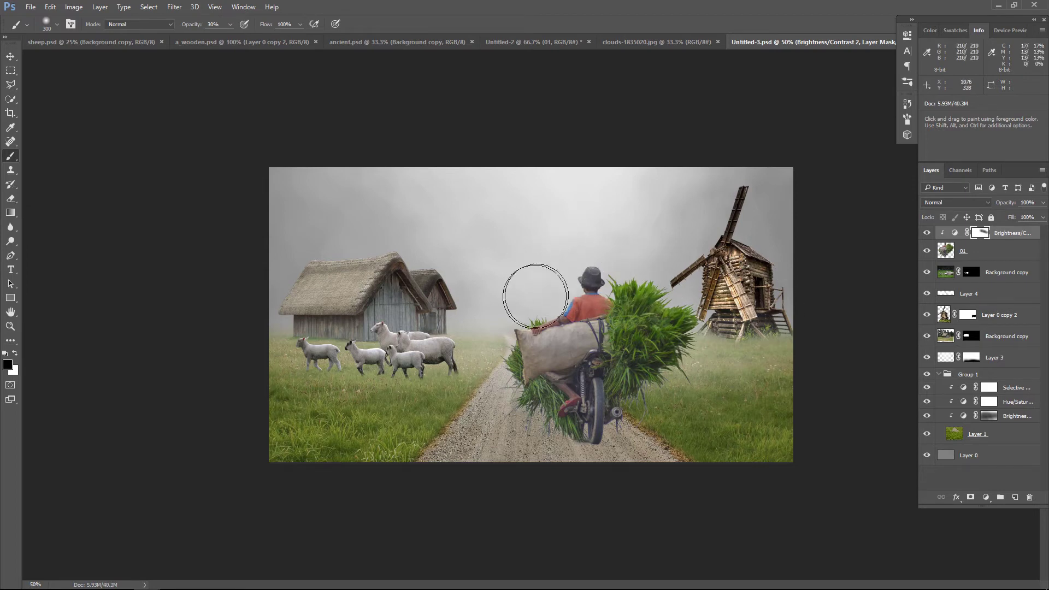
pyautogui.doubleClick(954, 235)
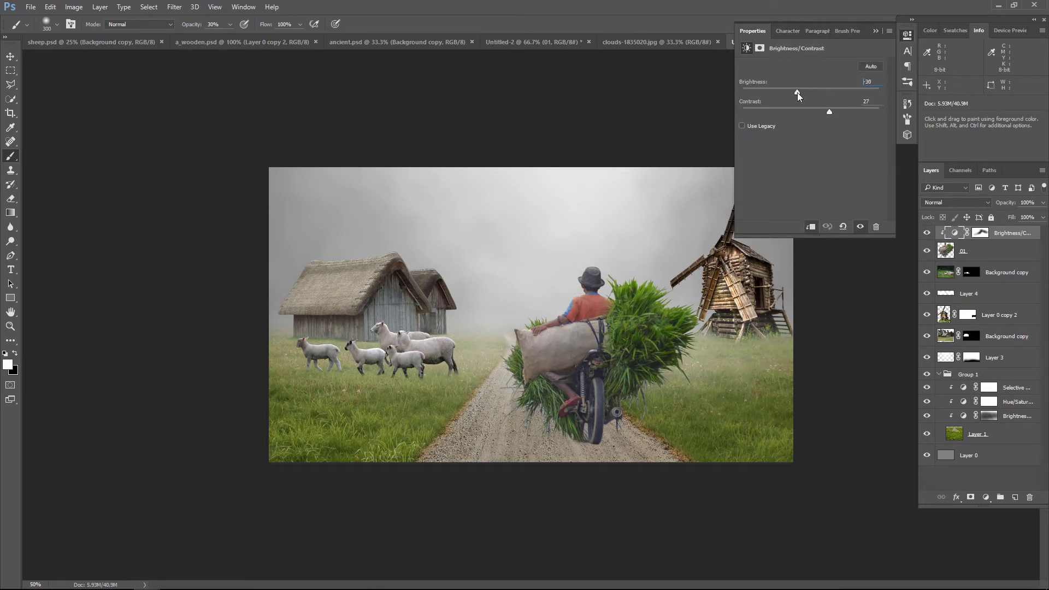
pyautogui.click(877, 24)
pyautogui.press('[')
pyautogui.press('[')
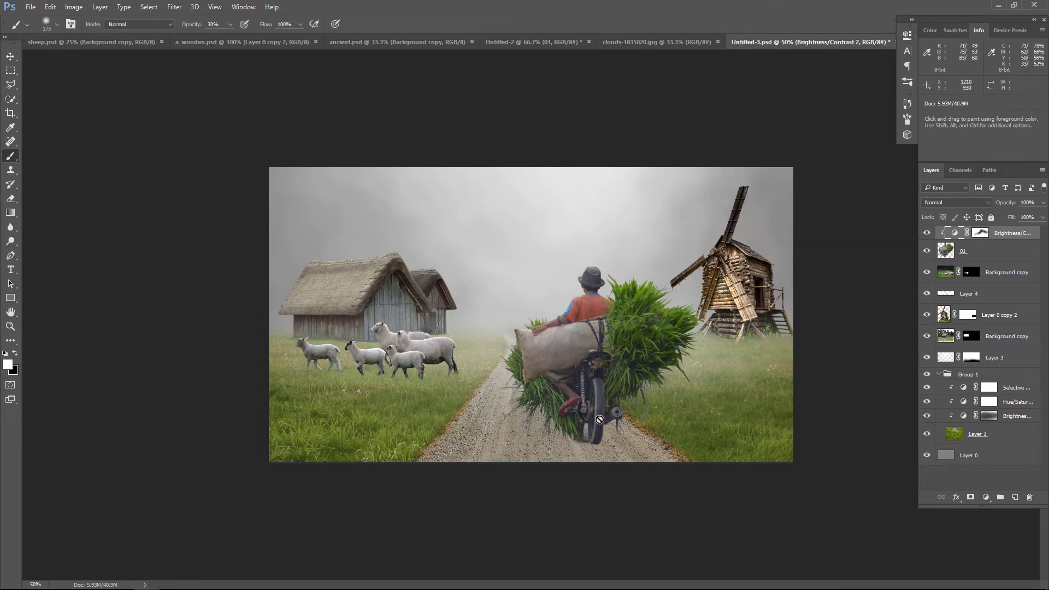
pyautogui.press('x')
pyautogui.click(978, 233)
pyautogui.press('[')
pyautogui.press('[')
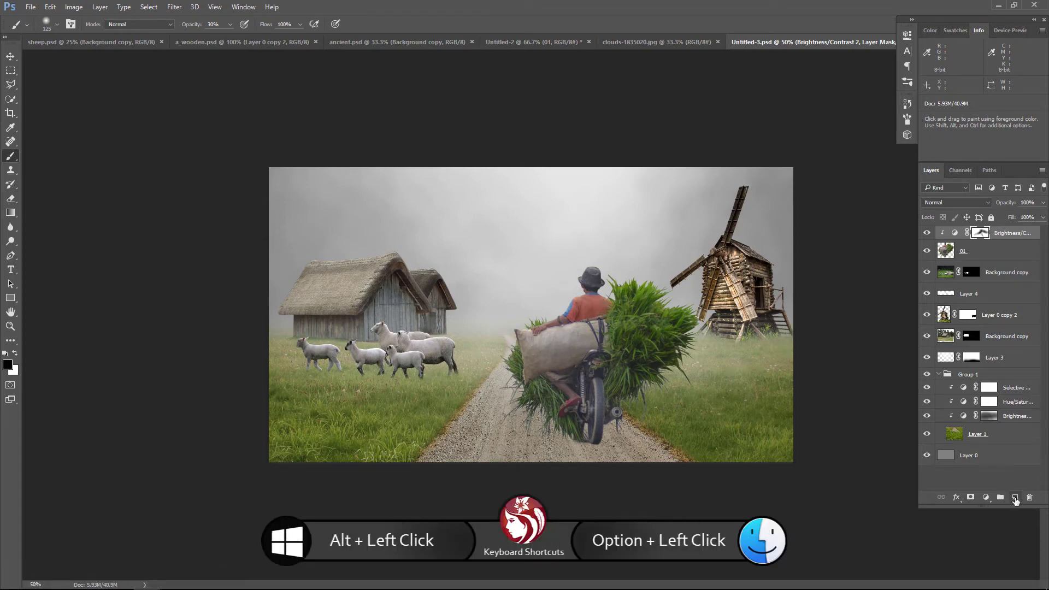
# Step: Create a new Overlay-mode layer filled with 50% Gray
pyautogui.click(1015, 498)
pyautogui.press('x')
pyautogui.click(958, 203)
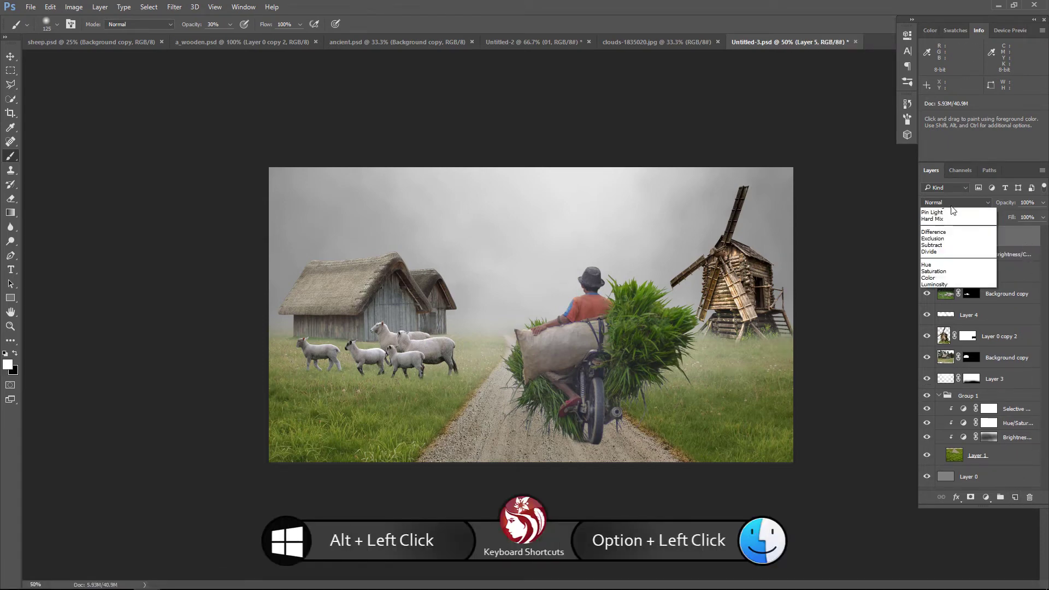
pyautogui.click(957, 309)
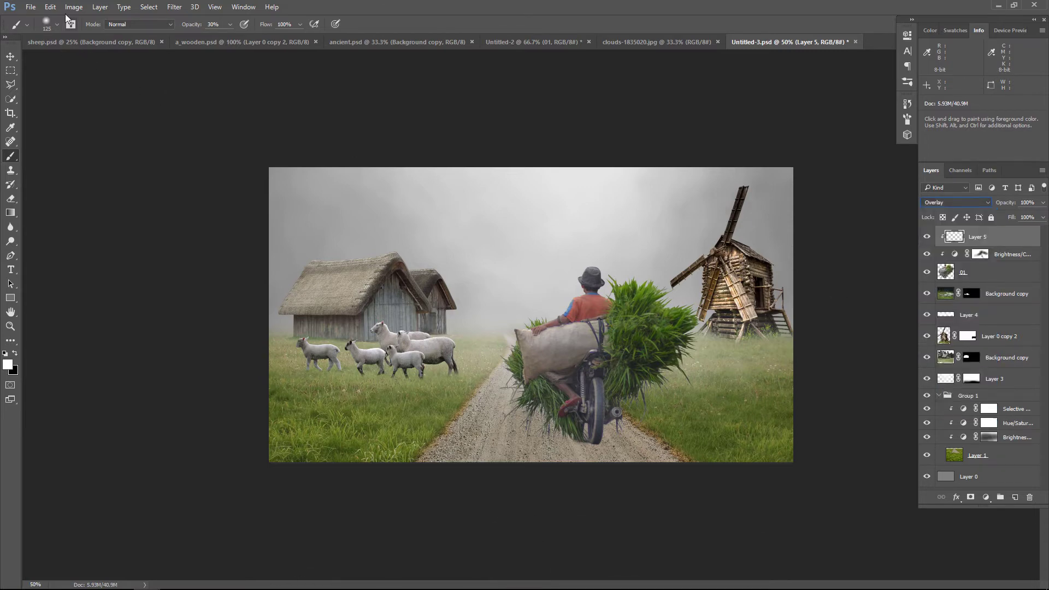
pyautogui.click(51, 7)
pyautogui.click(86, 163)
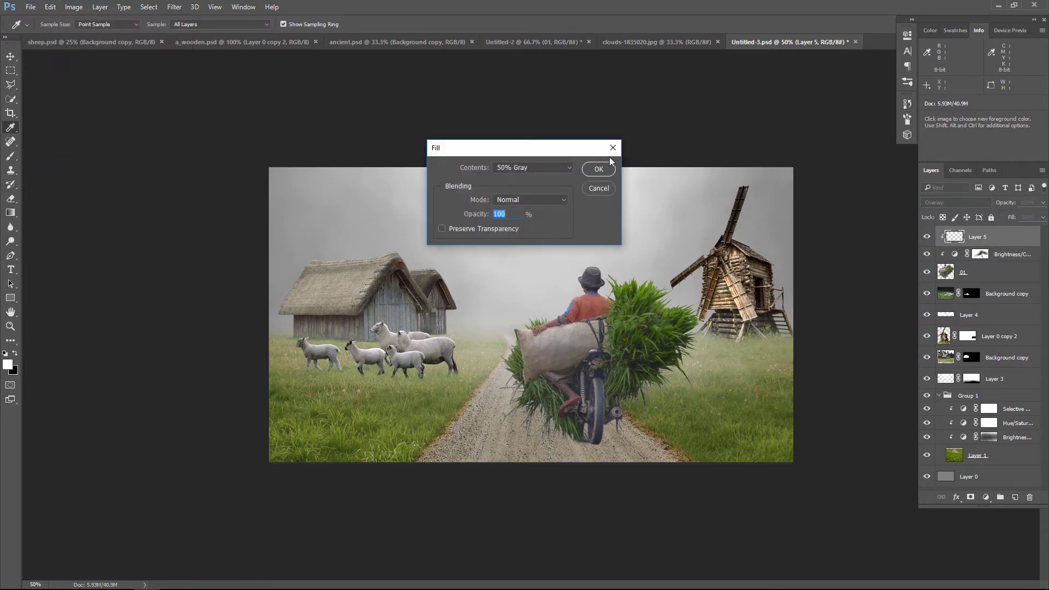
pyautogui.click(599, 169)
pyautogui.press('b')
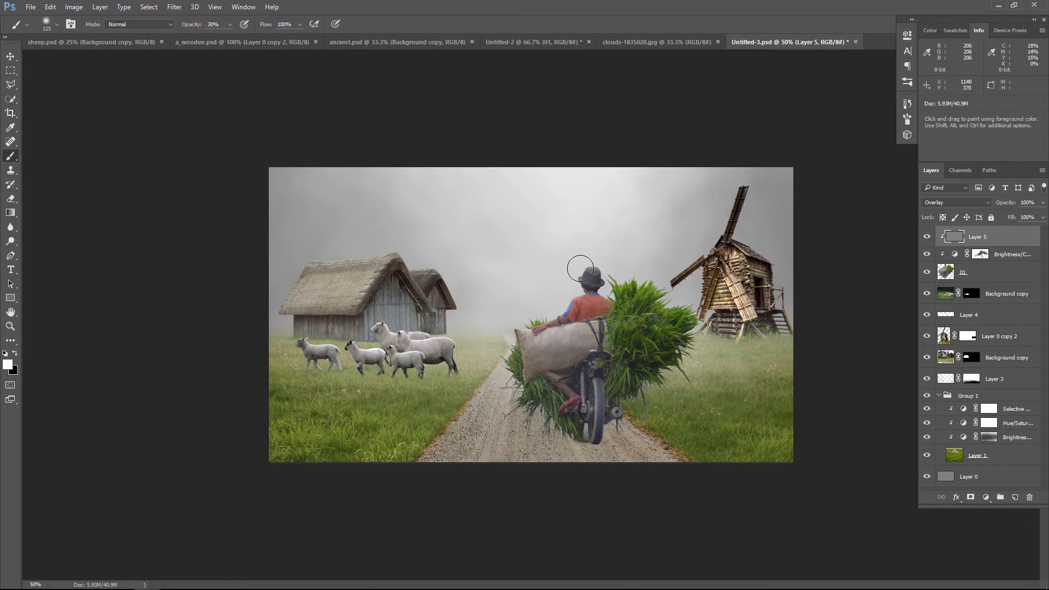
# Step: Dodge the sky above the rider and burn the motorbike wheel and grass bundle
pyautogui.press('o')
pyautogui.rightClick(10, 240)
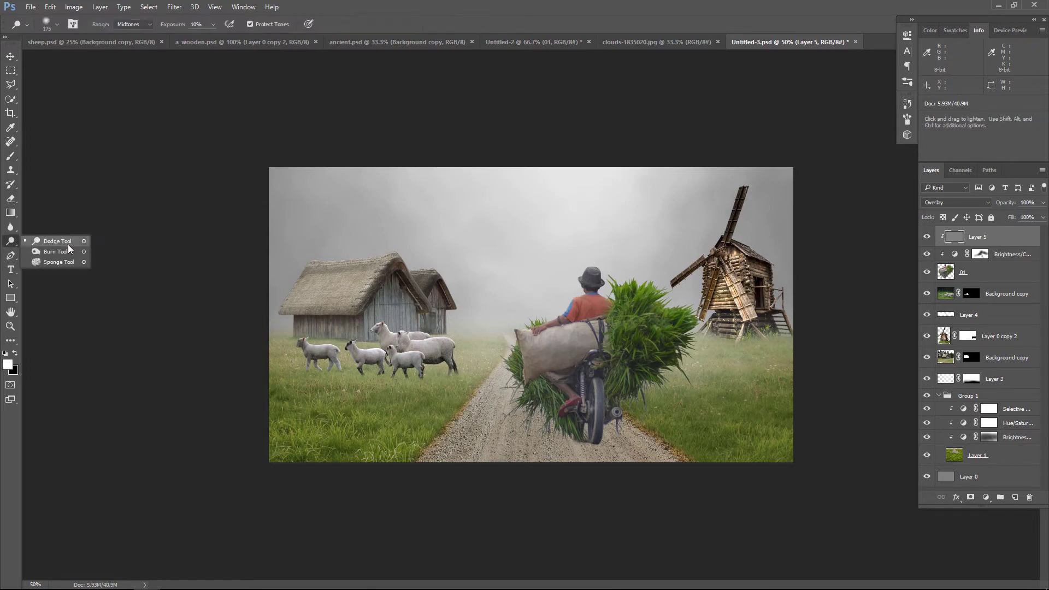
pyautogui.click(57, 241)
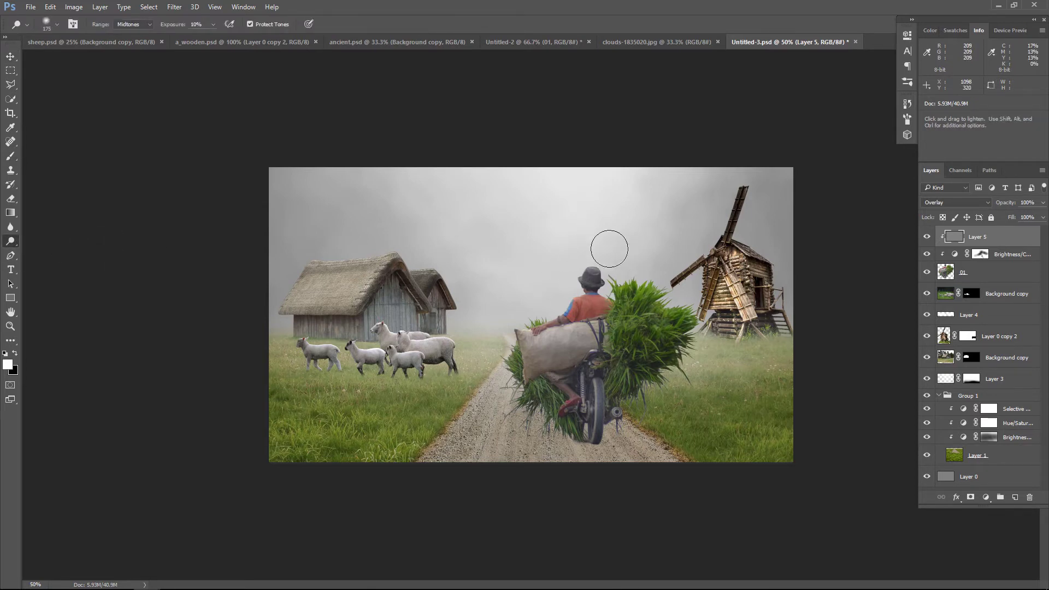
pyautogui.moveTo(608, 248)
pyautogui.mouseDown()
pyautogui.moveTo(550, 290)
pyautogui.moveTo(631, 265)
pyautogui.moveTo(600, 438)
pyautogui.moveTo(514, 379)
pyautogui.mouseUp()
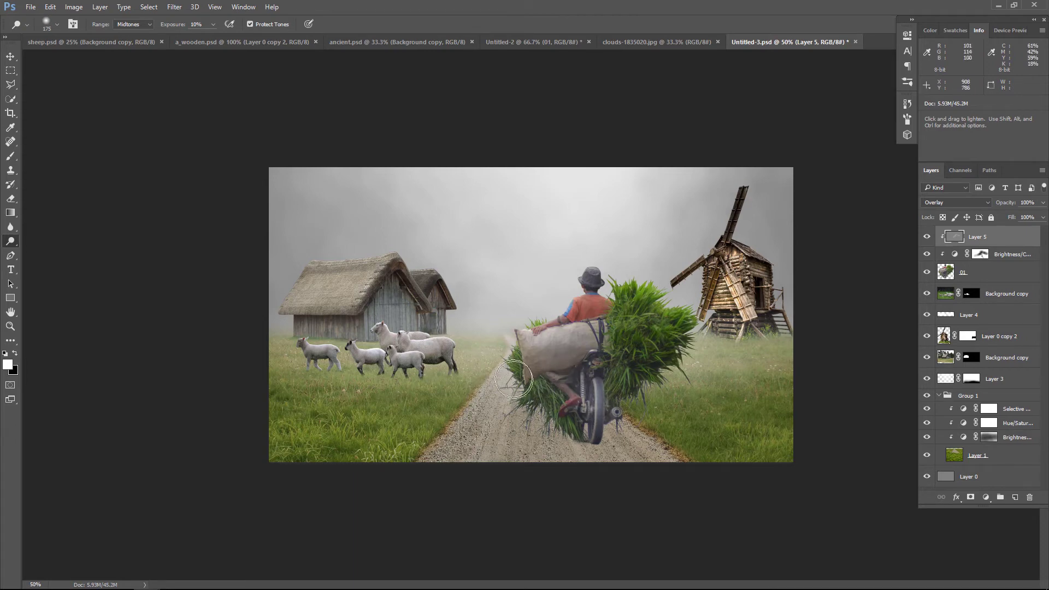
pyautogui.rightClick(12, 242)
pyautogui.click(52, 250)
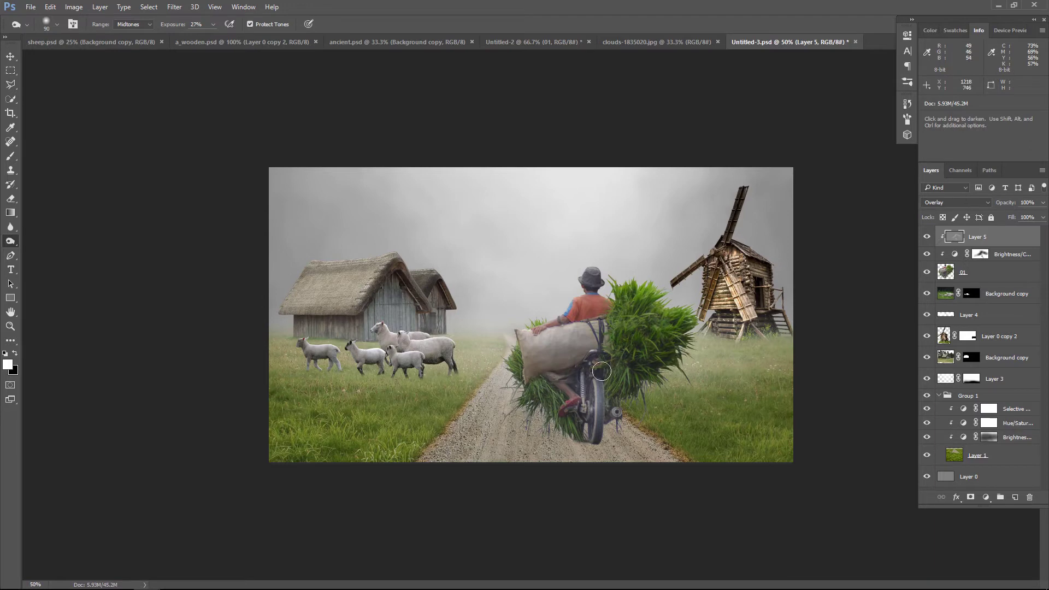
pyautogui.moveTo(601, 371)
pyautogui.mouseDown()
pyautogui.moveTo(599, 441)
pyautogui.moveTo(647, 433)
pyautogui.mouseUp()
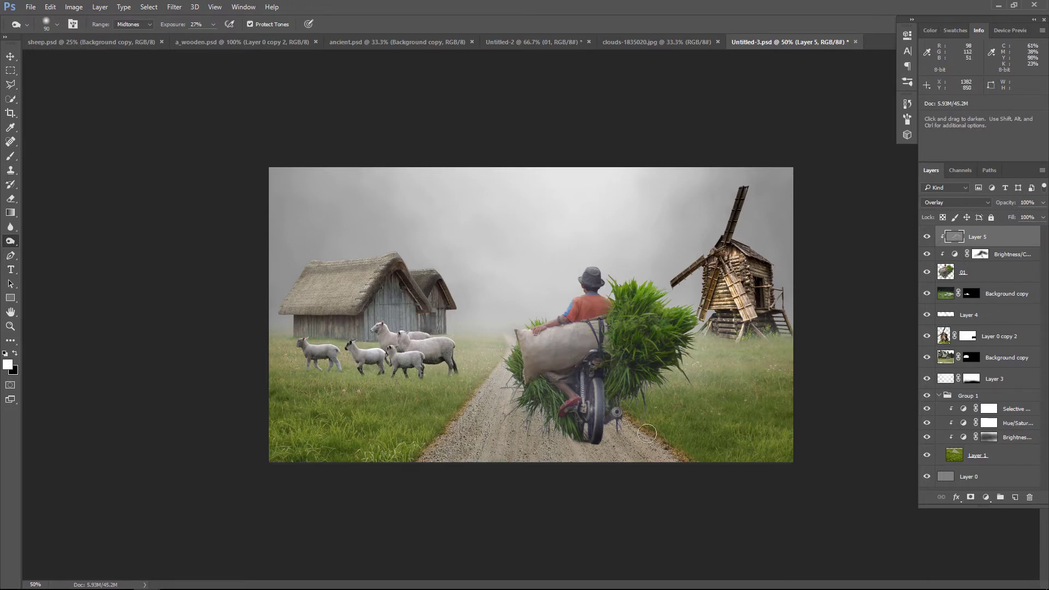
pyautogui.press(']')
pyautogui.moveTo(622, 341); pyautogui.dragTo(615, 360)
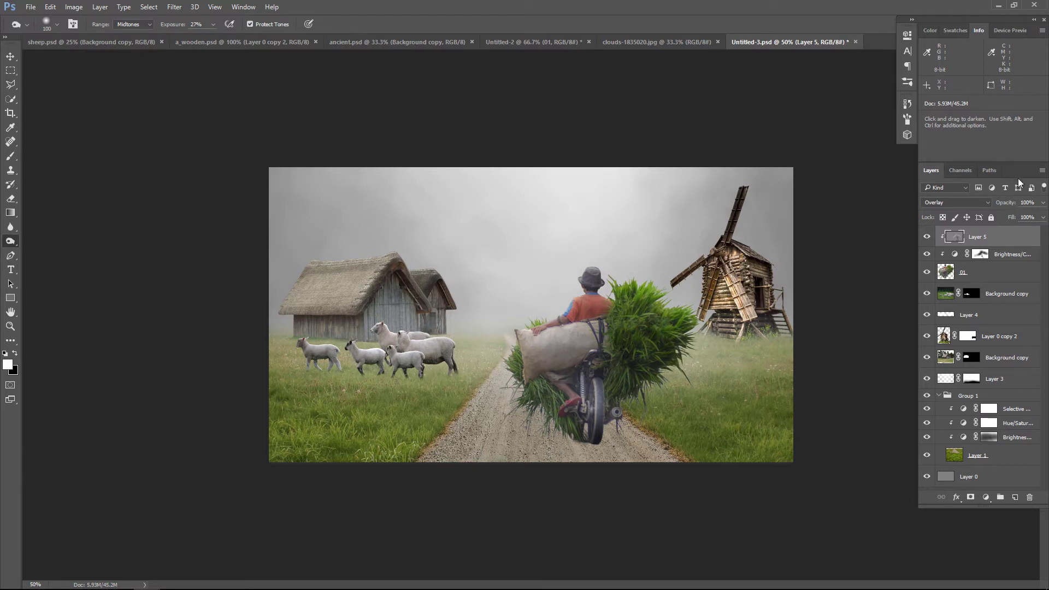
# Step: Lower the Overlay layer's opacity to 79%
pyautogui.click(1042, 202)
pyautogui.moveTo(1041, 215); pyautogui.dragTo(1030, 216)
pyautogui.click(983, 498)
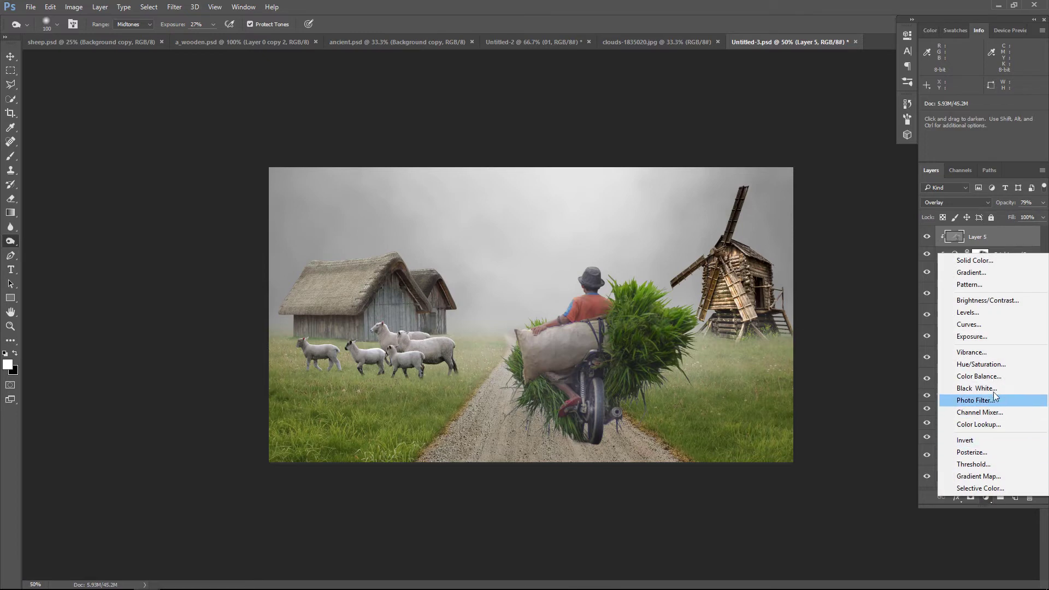
# Step: Clip a Levels layer to Layer 5: midtones 0.87, lowered white point, 62% opacity
pyautogui.click(995, 315)
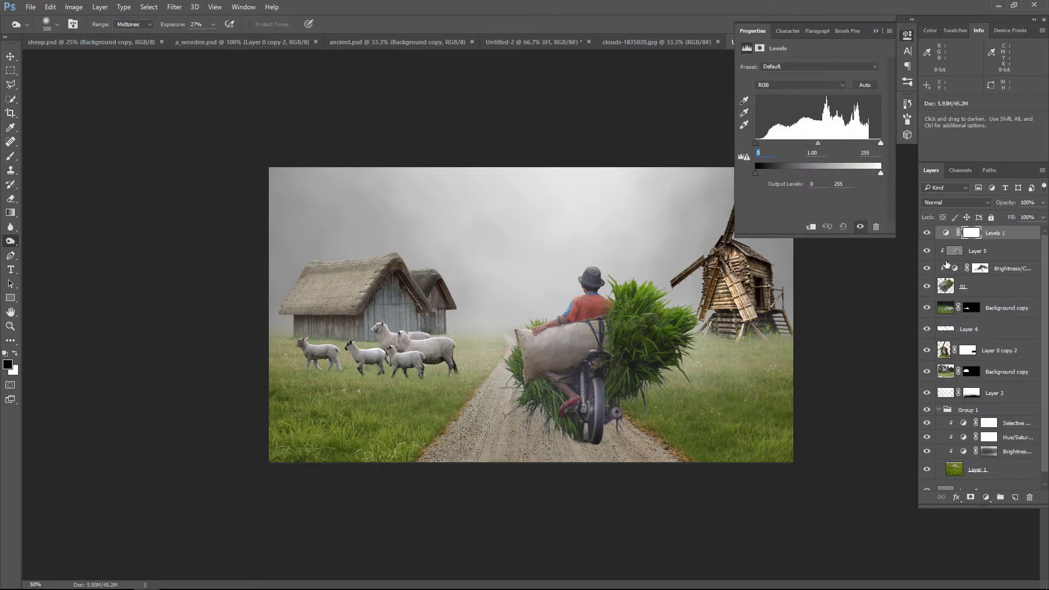
pyautogui.click(810, 226)
pyautogui.moveTo(820, 145); pyautogui.dragTo(869, 143)
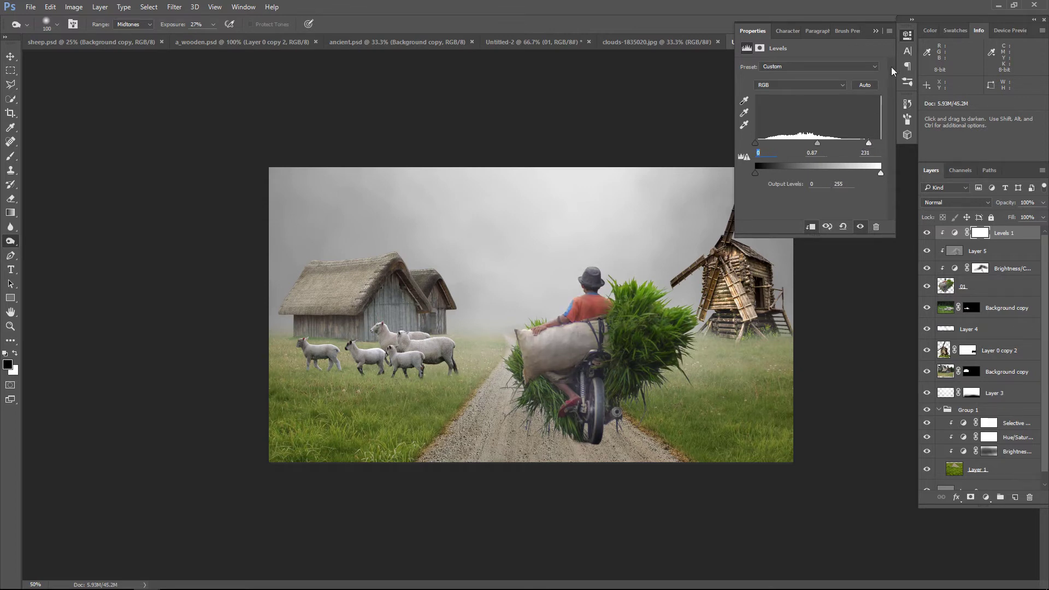
pyautogui.moveTo(868, 147); pyautogui.dragTo(864, 145)
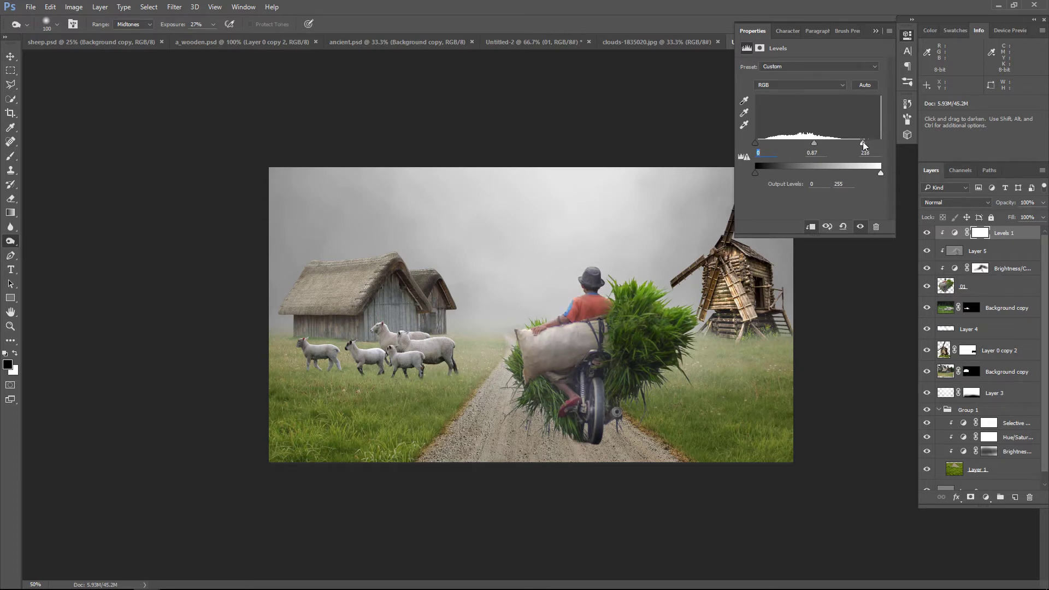
pyautogui.click(876, 31)
pyautogui.click(1043, 202)
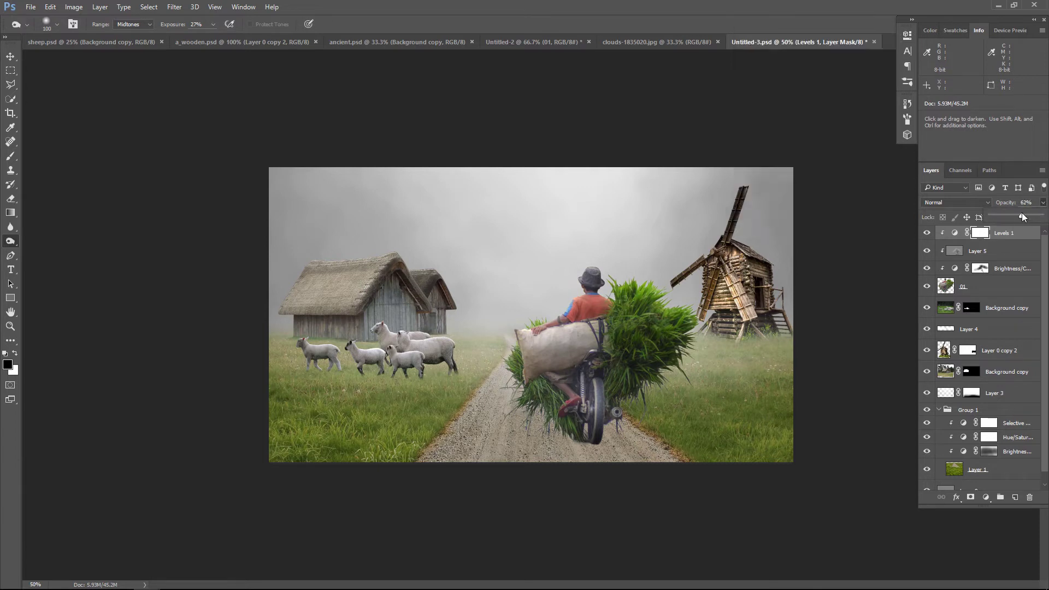
pyautogui.click(982, 292)
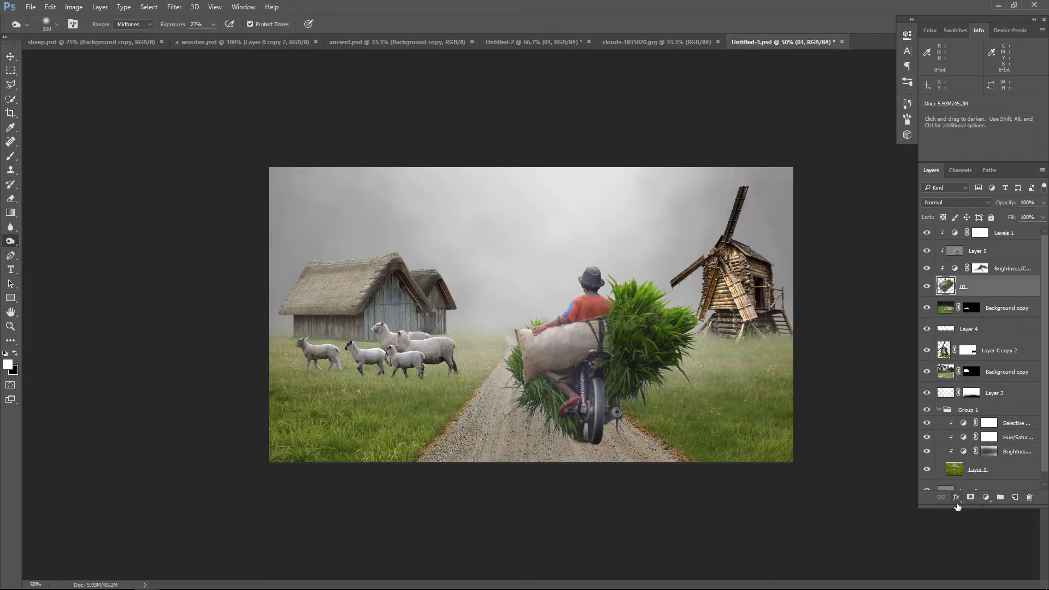
# Step: Add an Inner Shadow layer style to rider layer 01
pyautogui.click(955, 501)
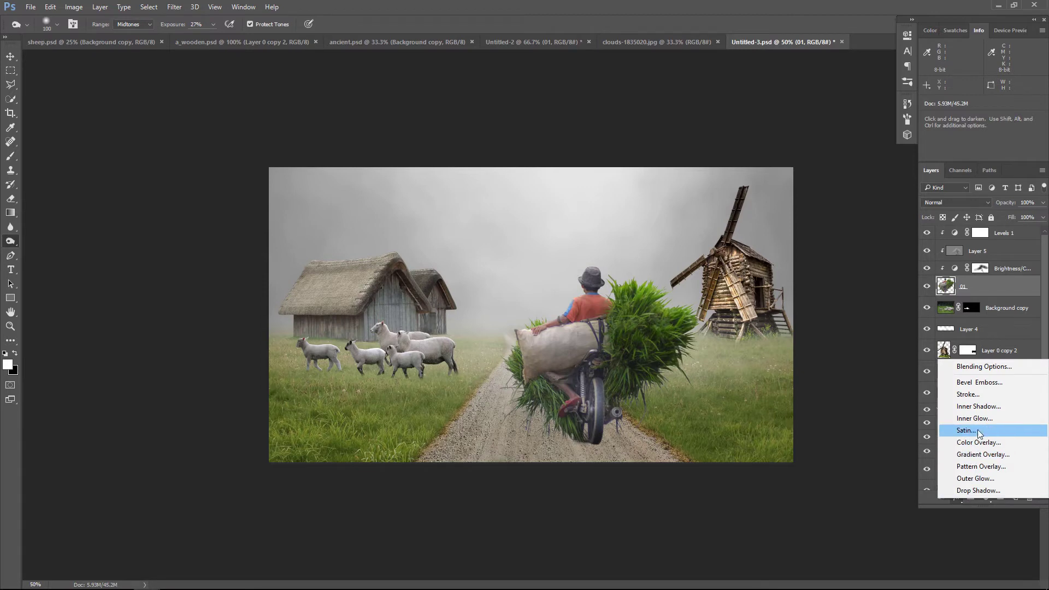
pyautogui.click(978, 406)
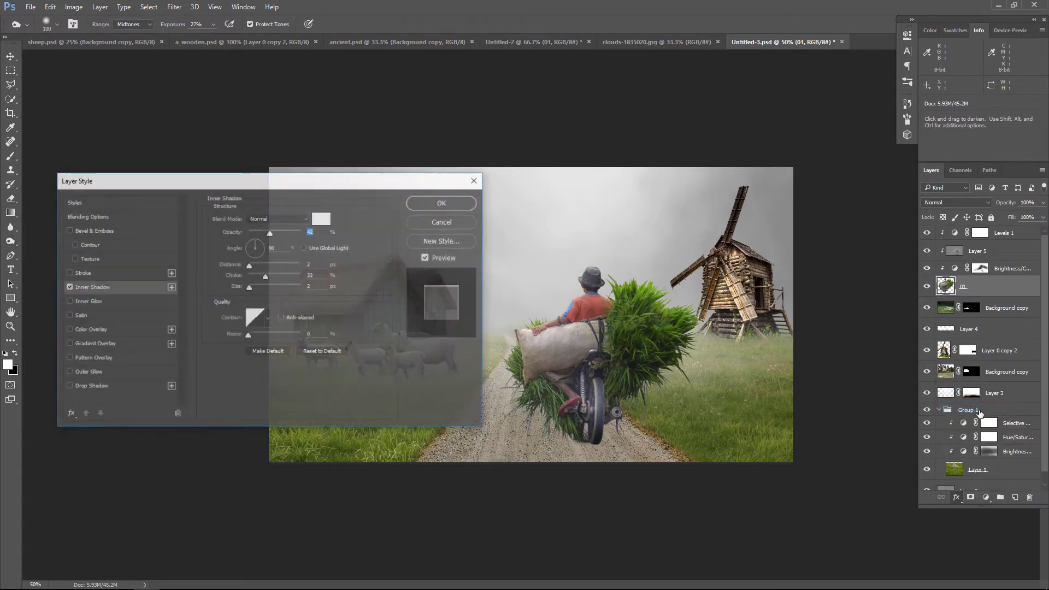
pyautogui.click(68, 287)
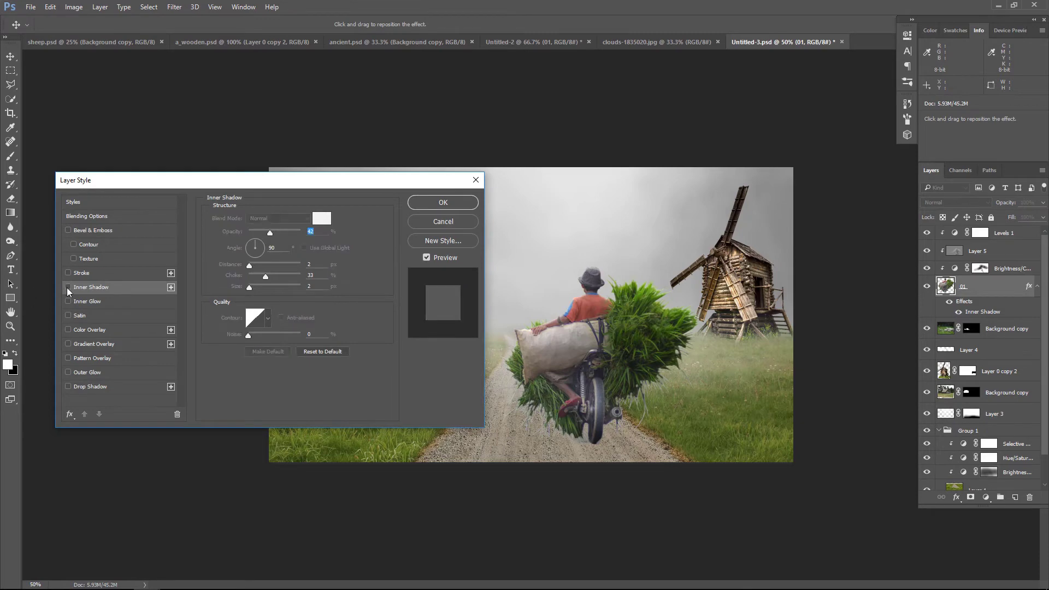
pyautogui.click(445, 204)
pyautogui.press('o')
# Step: Separate the inner shadow into its own layer and give it a mask
pyautogui.rightClick(983, 312)
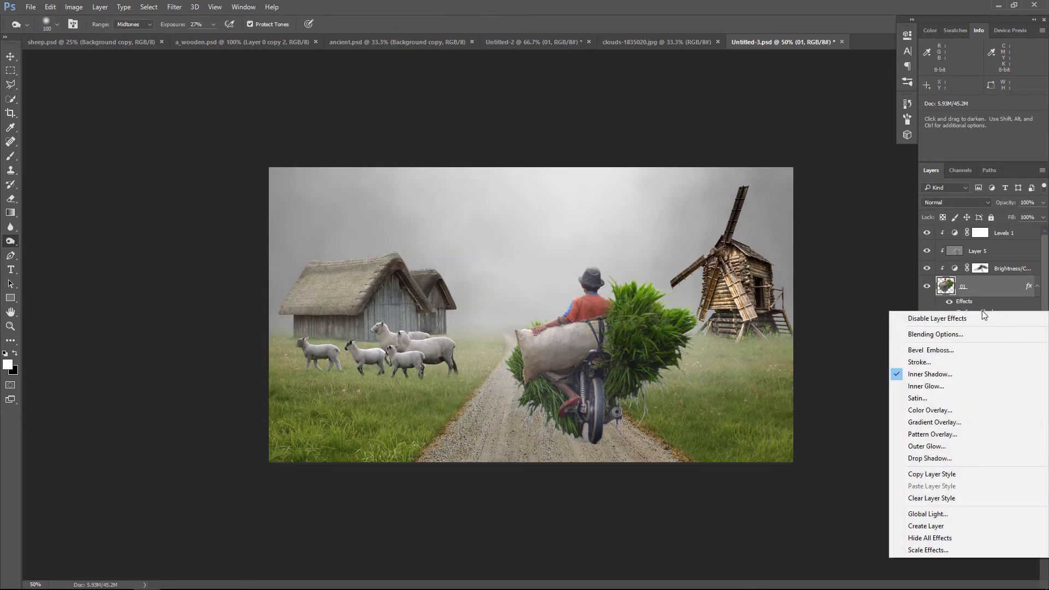
pyautogui.click(930, 527)
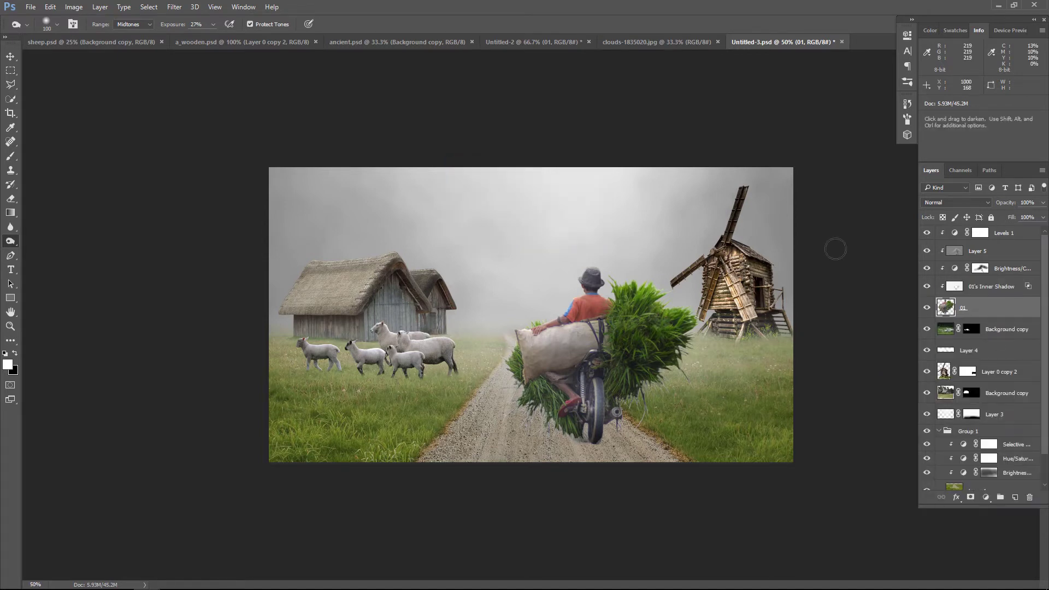
pyautogui.click(502, 214)
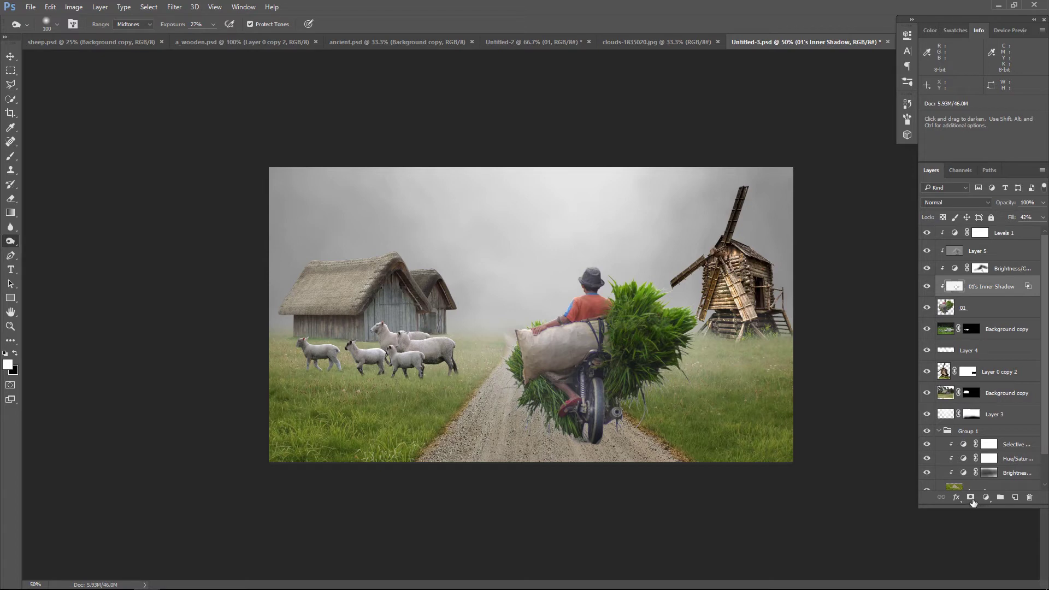
pyautogui.click(970, 497)
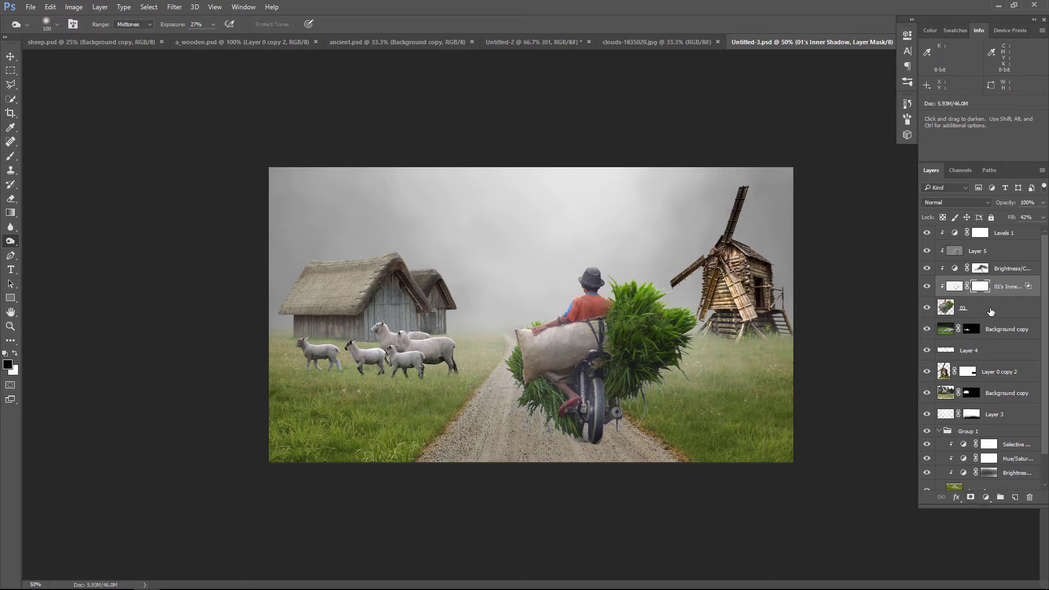
# Step: Paint the inner shadow mask with a larger brush near the bike's lower right, comparing on/off
pyautogui.click(10, 156)
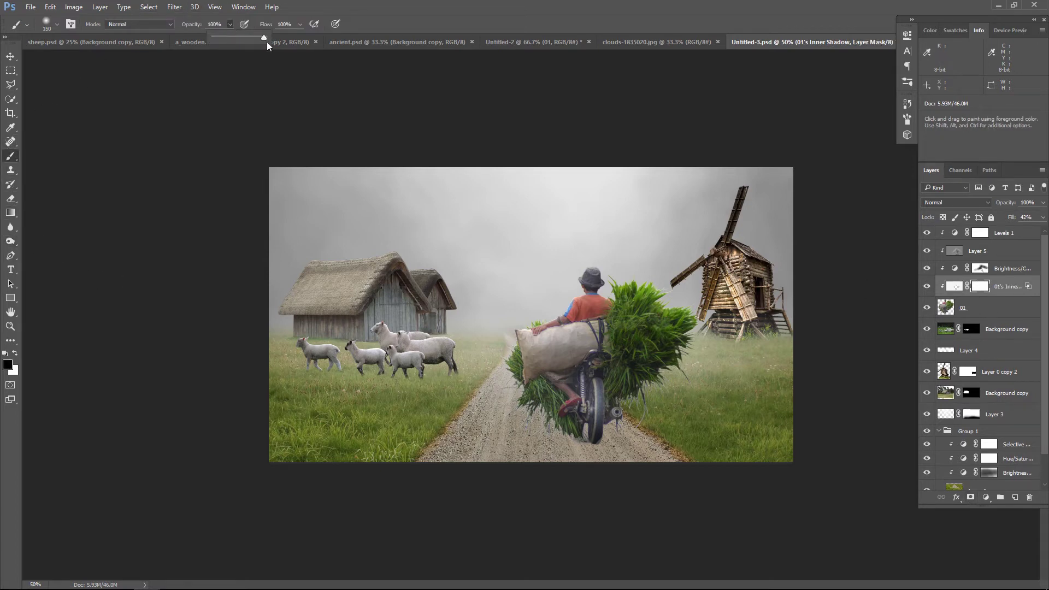
pyautogui.press(']')
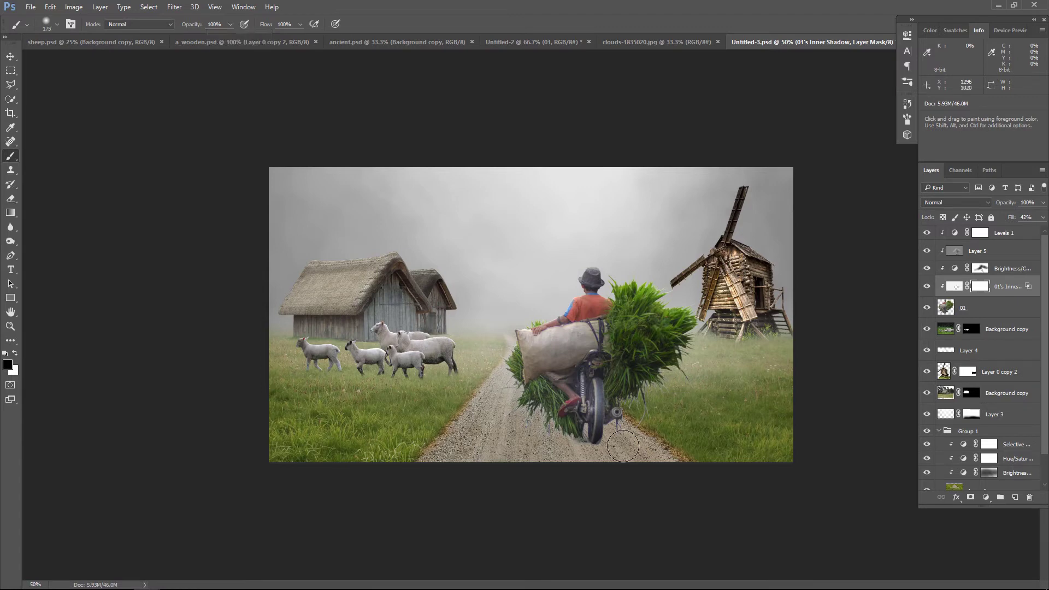
pyautogui.press(']')
pyautogui.press(']')
pyautogui.press(']')
pyautogui.moveTo(667, 441)
pyautogui.mouseDown()
pyautogui.moveTo(655, 434)
pyautogui.moveTo(661, 420)
pyautogui.mouseUp()
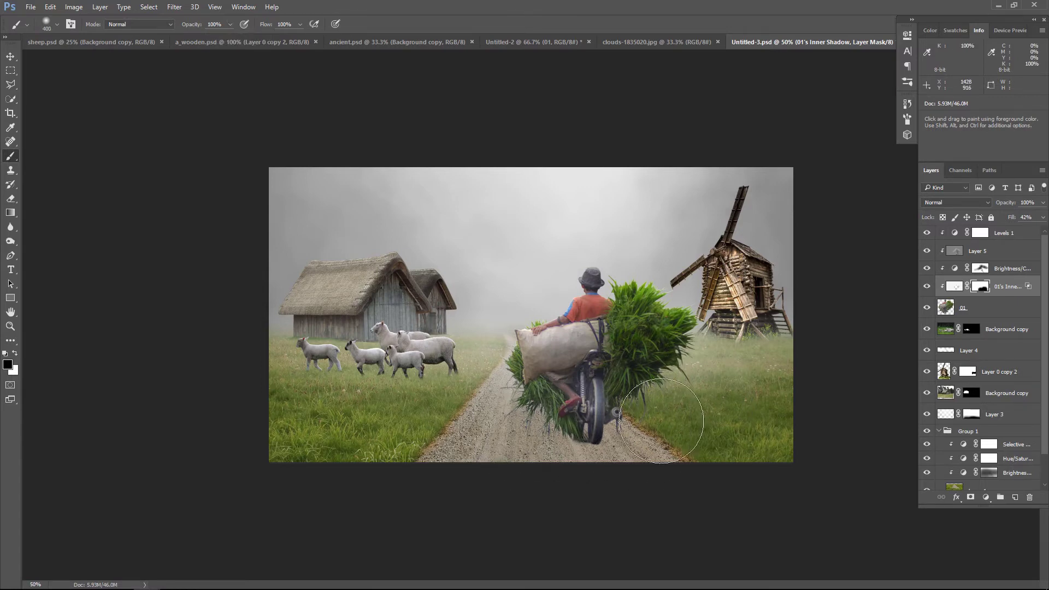
pyautogui.click(927, 286)
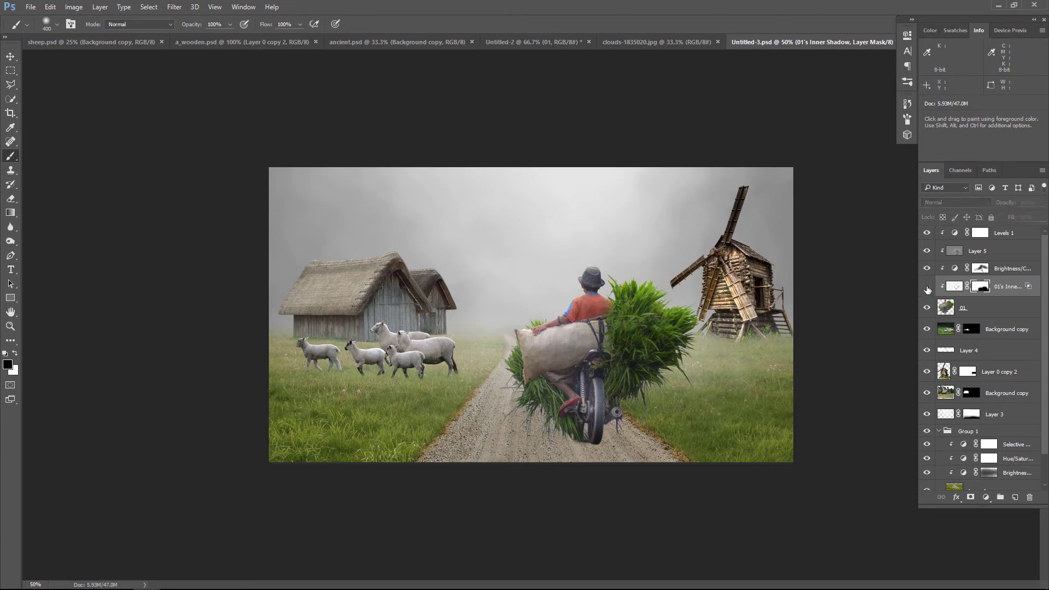
pyautogui.click(926, 286)
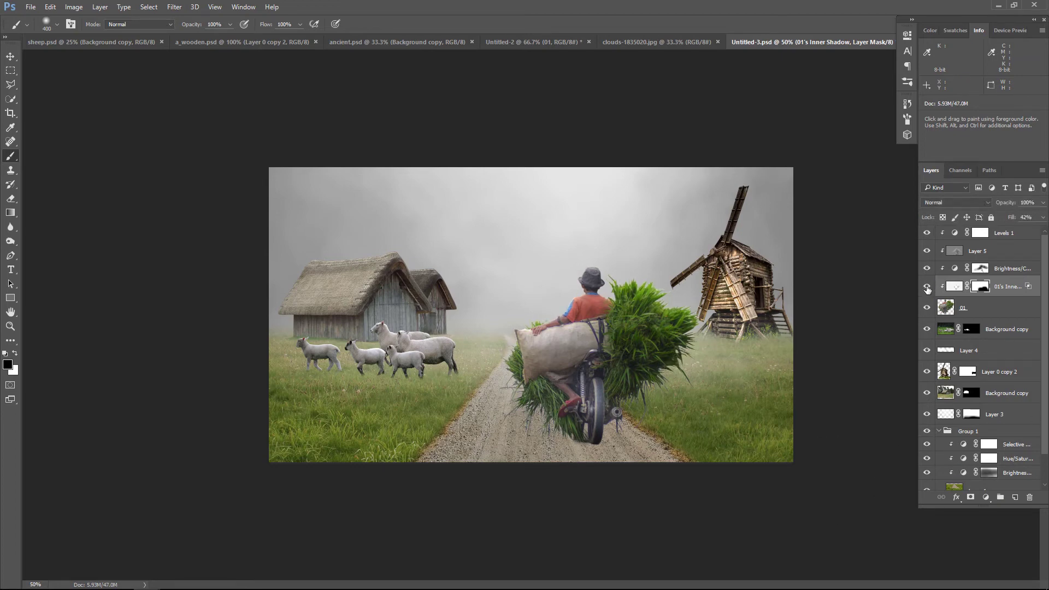
pyautogui.click(926, 286)
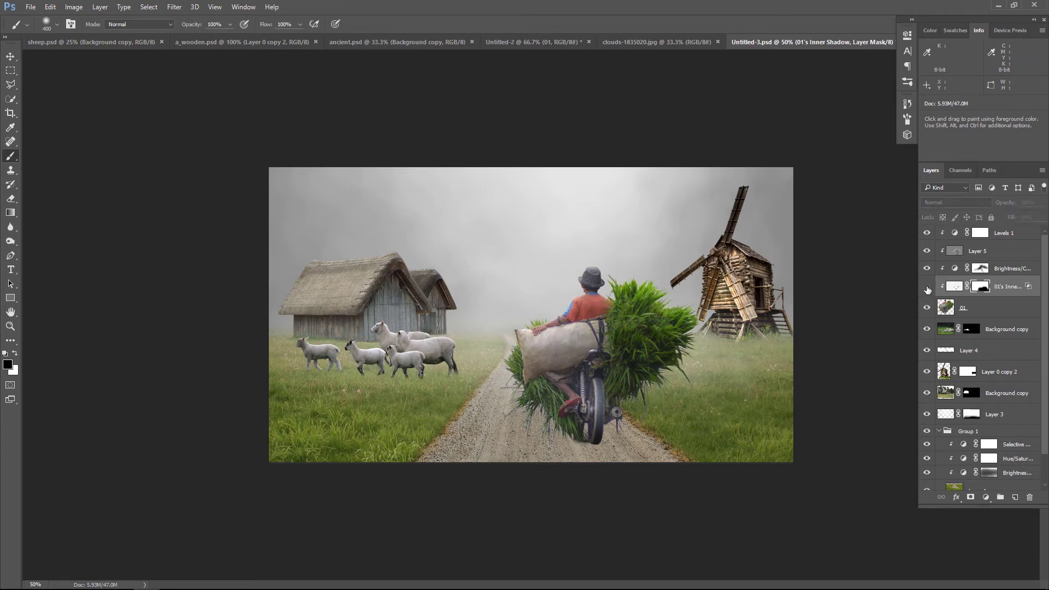
pyautogui.click(10, 58)
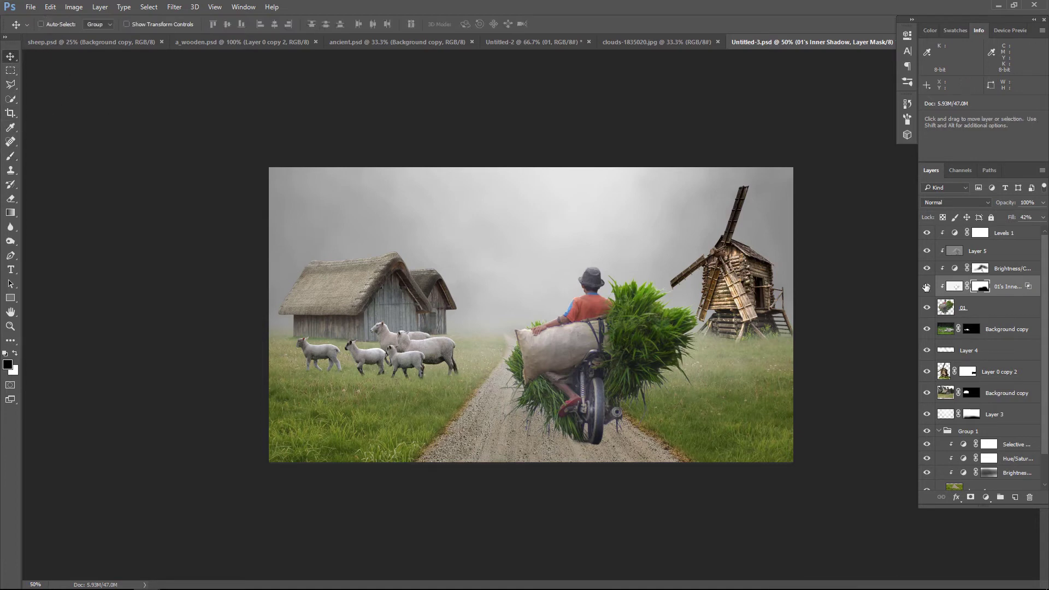
# Step: Add a Hue/Saturation adjustment lowering the rider's saturation to -18
pyautogui.click(926, 286)
pyautogui.click(987, 497)
pyautogui.click(991, 364)
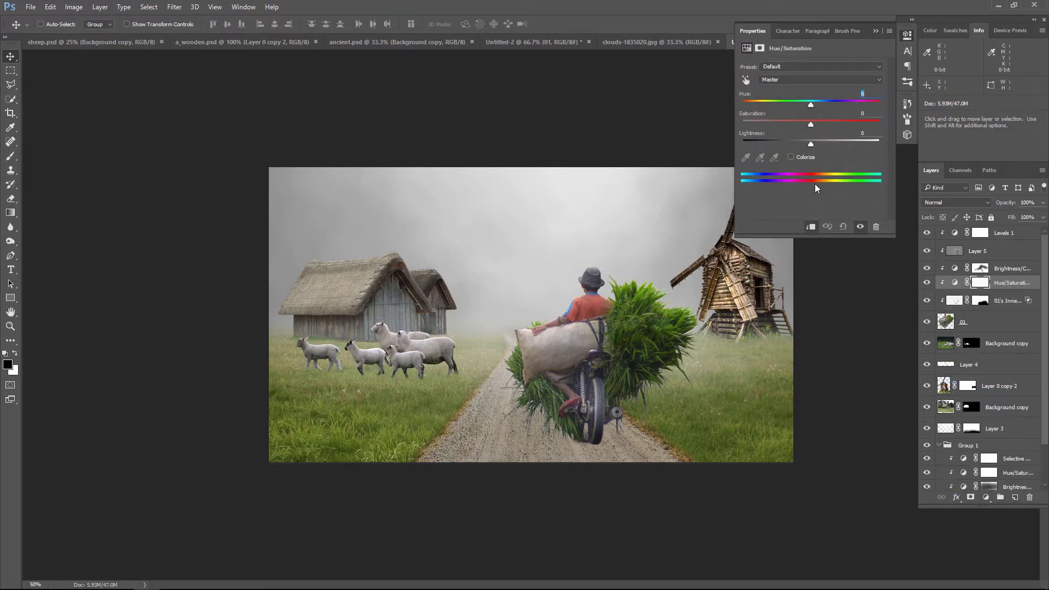
pyautogui.moveTo(810, 124); pyautogui.dragTo(800, 124)
pyautogui.click(876, 31)
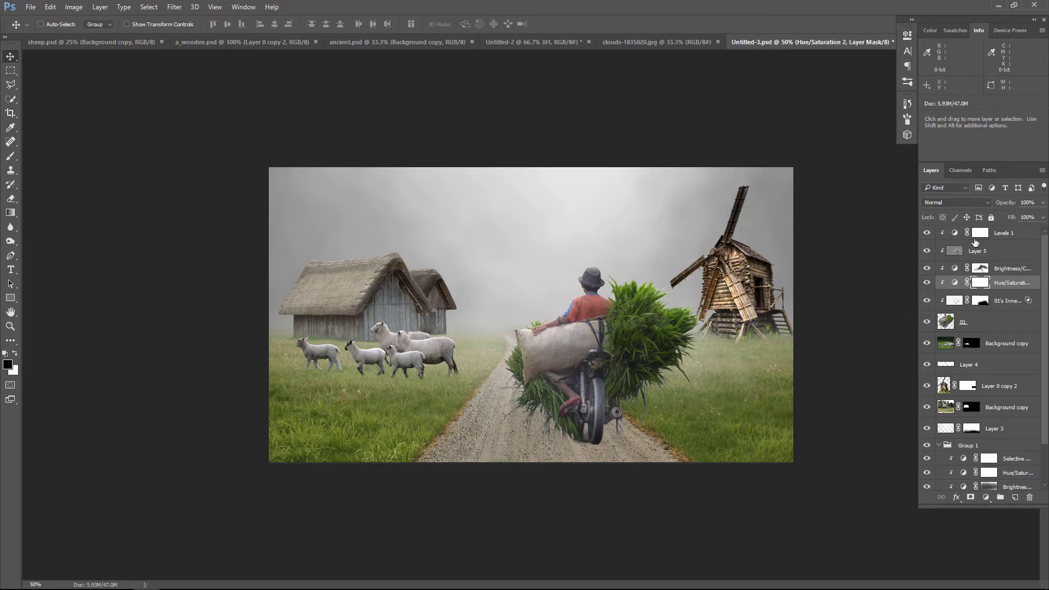
# Step: Lower the Levels 1 white input to about 201 and compare it on and off
pyautogui.doubleClick(955, 233)
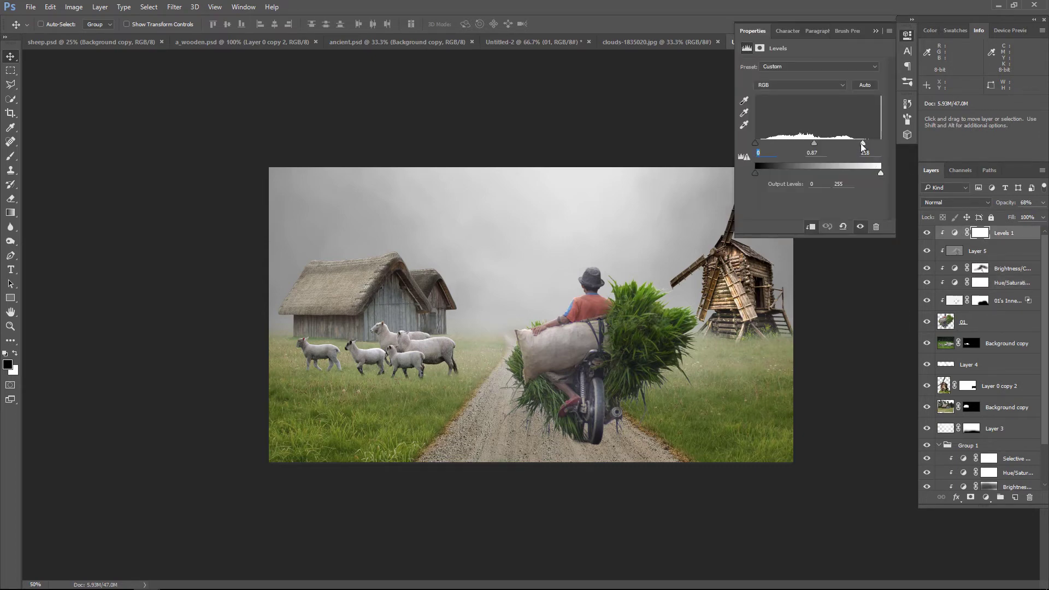
pyautogui.moveTo(861, 145); pyautogui.dragTo(854, 144)
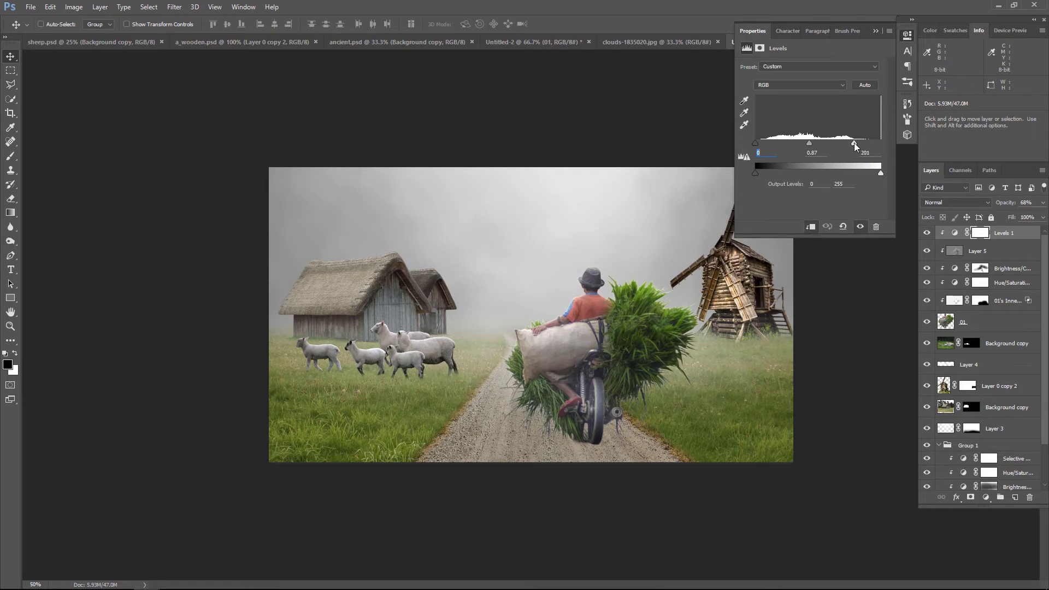
pyautogui.click(876, 31)
pyautogui.click(927, 233)
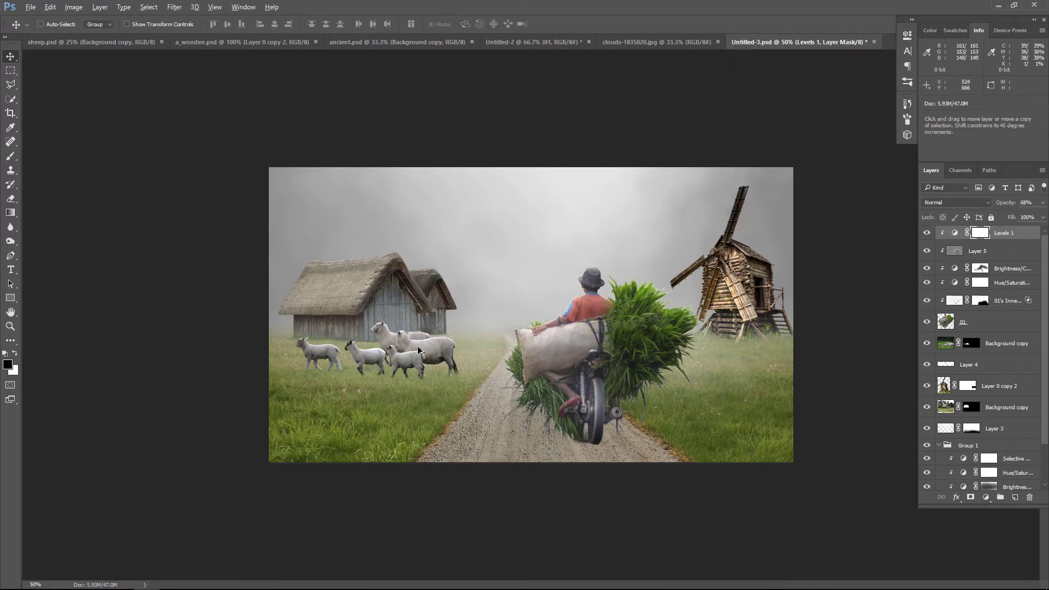
# Step: Select the sheep layer and check it by toggling its visibility
pyautogui.click(1020, 344)
pyautogui.click(926, 343)
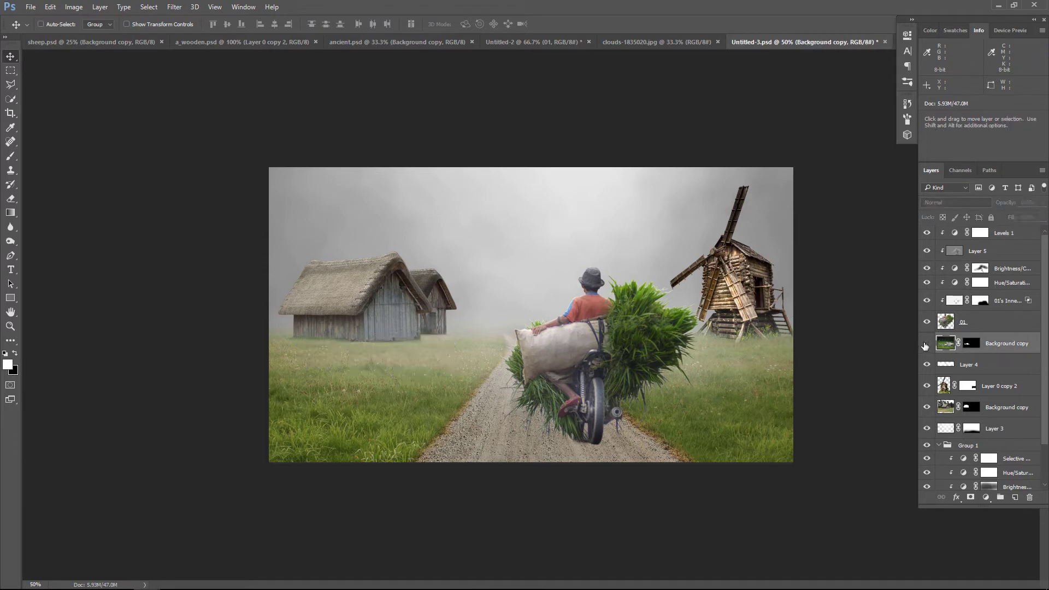
pyautogui.rightClick(971, 344)
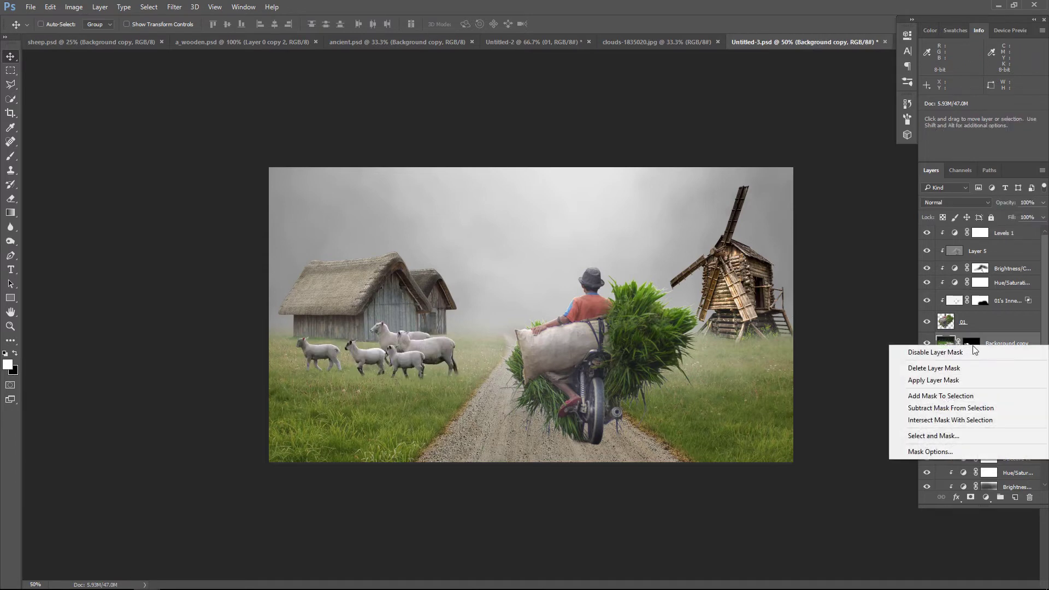
# Step: Apply the sheep's mask, then Camera Raw: Highlights/Whites -100, Shadows/Blacks +100, Clarity +38
pyautogui.click(953, 379)
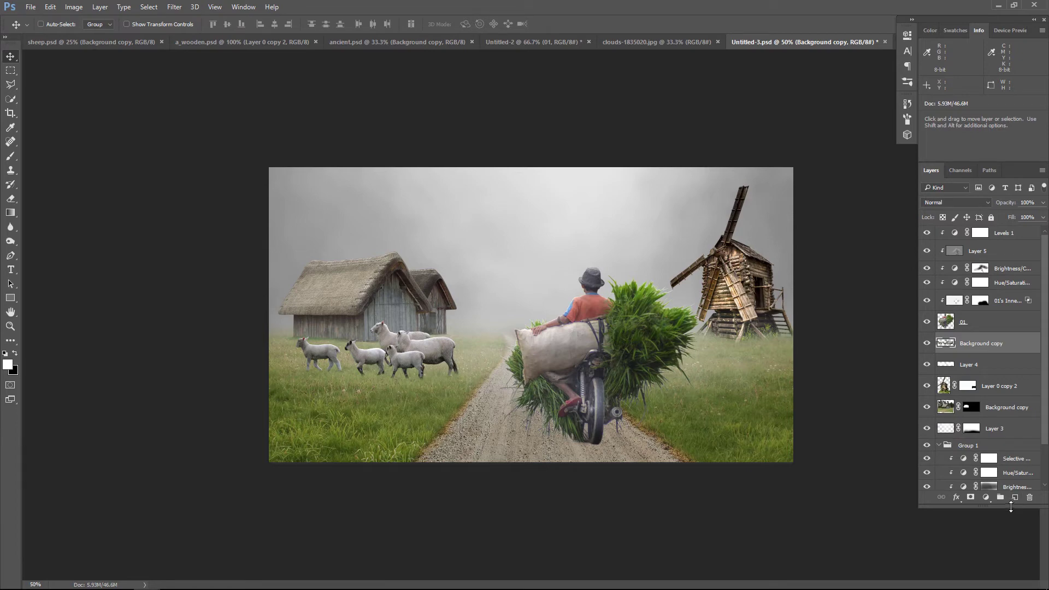
pyautogui.click(174, 6)
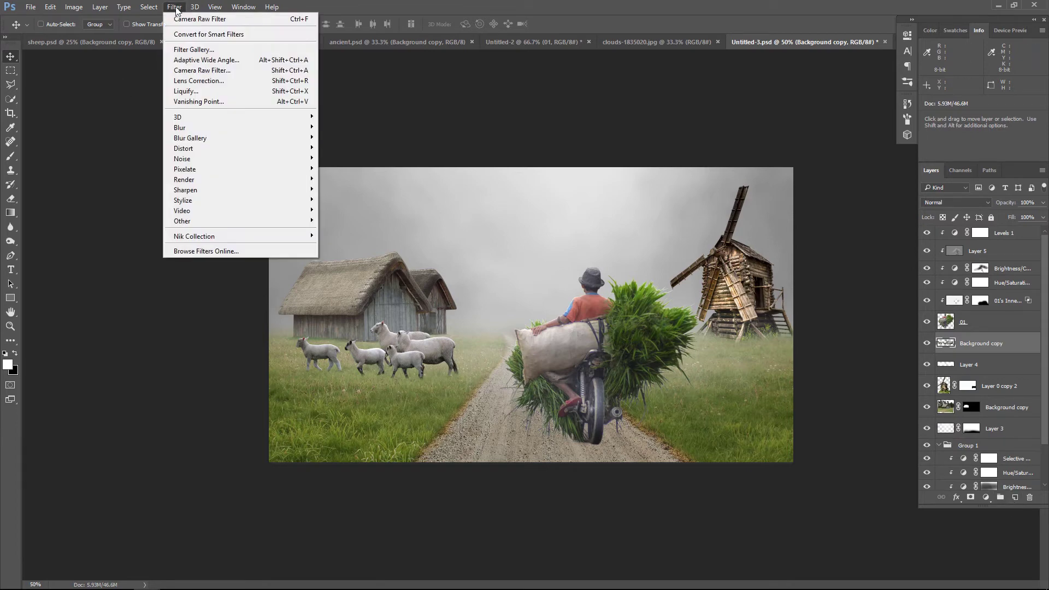
pyautogui.click(208, 70)
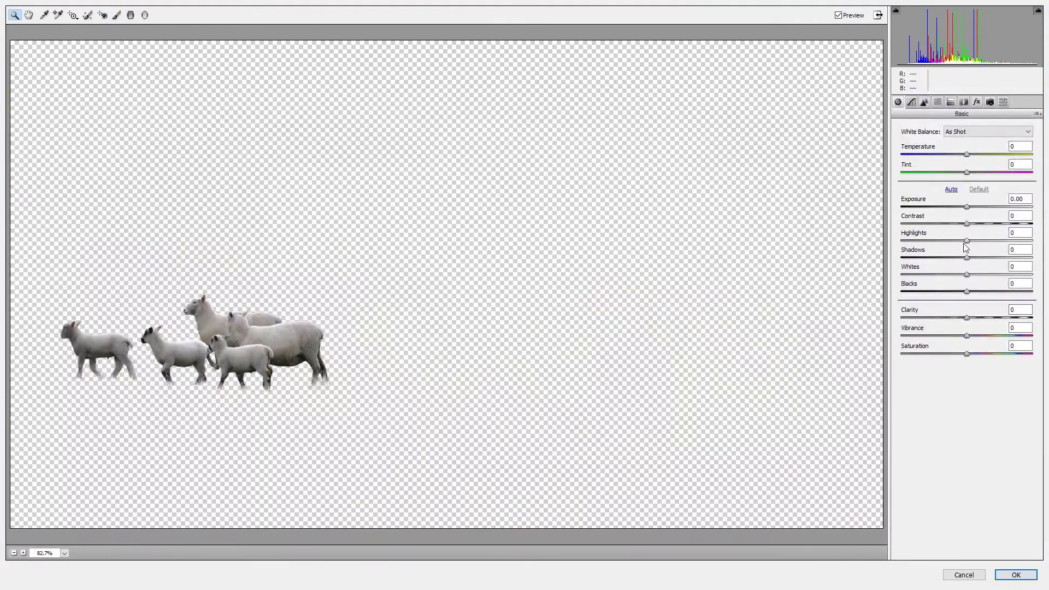
pyautogui.moveTo(966, 240); pyautogui.dragTo(850, 243)
pyautogui.moveTo(966, 257); pyautogui.dragTo(1034, 257)
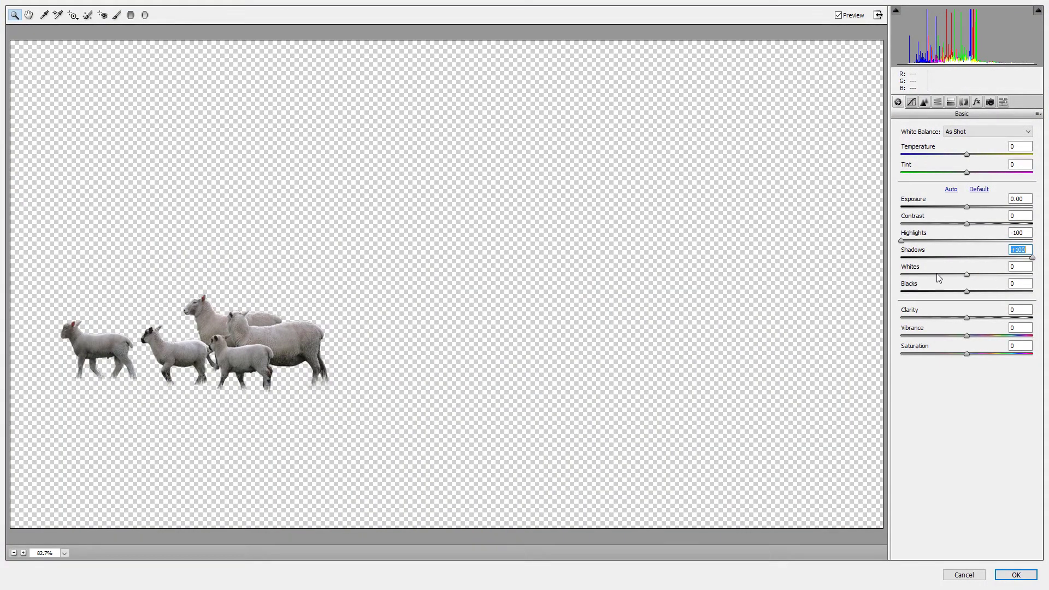
pyautogui.moveTo(966, 274); pyautogui.dragTo(895, 275)
pyautogui.moveTo(966, 291); pyautogui.dragTo(1035, 291)
pyautogui.moveTo(966, 317); pyautogui.dragTo(991, 317)
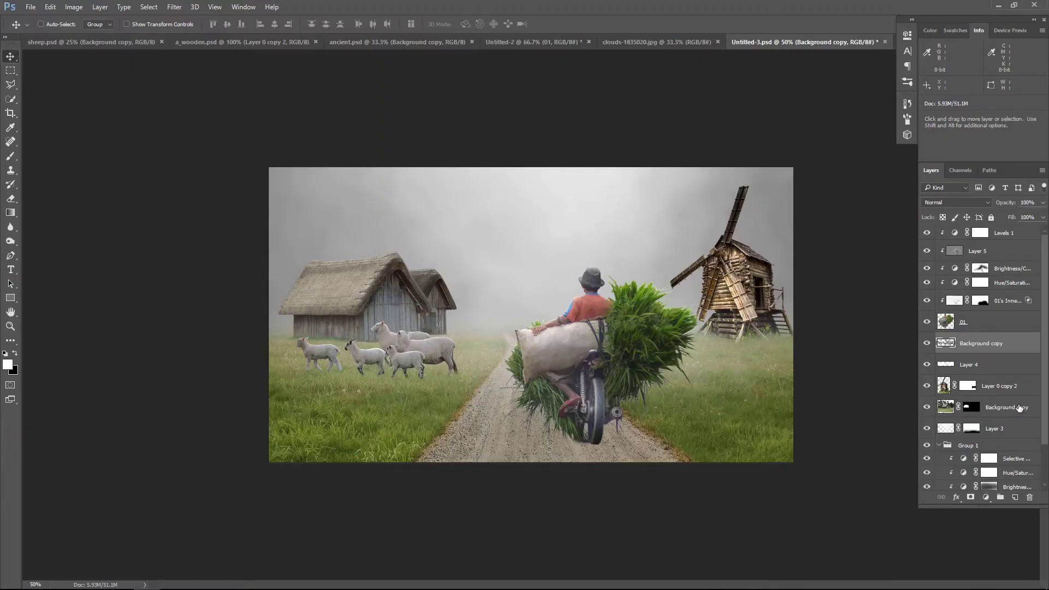
pyautogui.click(985, 497)
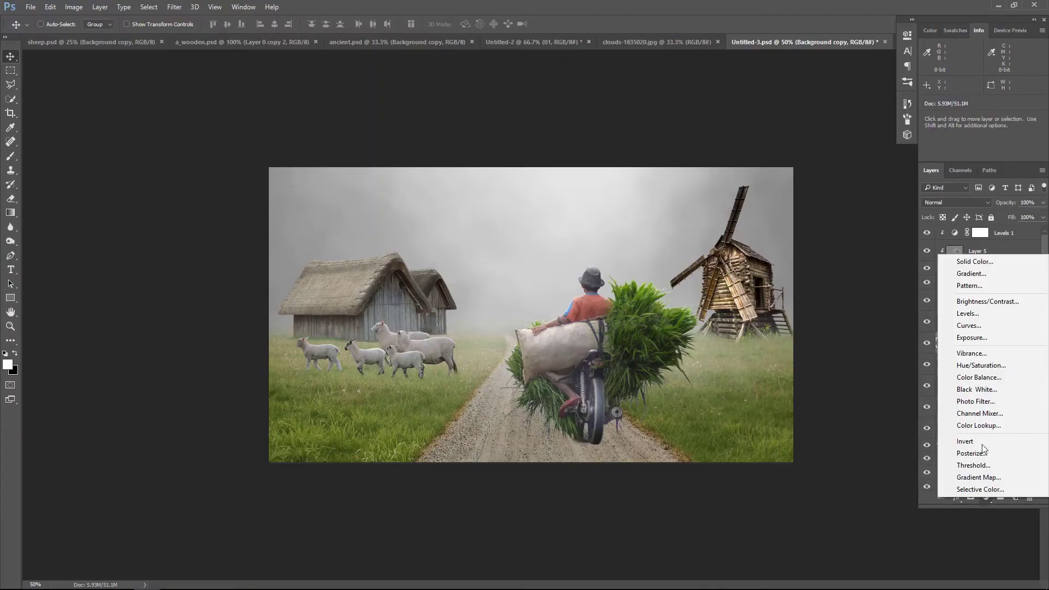
# Step: Clip a Brightness -20 adjustment to the sheep, masking it around the barn
pyautogui.click(991, 303)
pyautogui.click(810, 228)
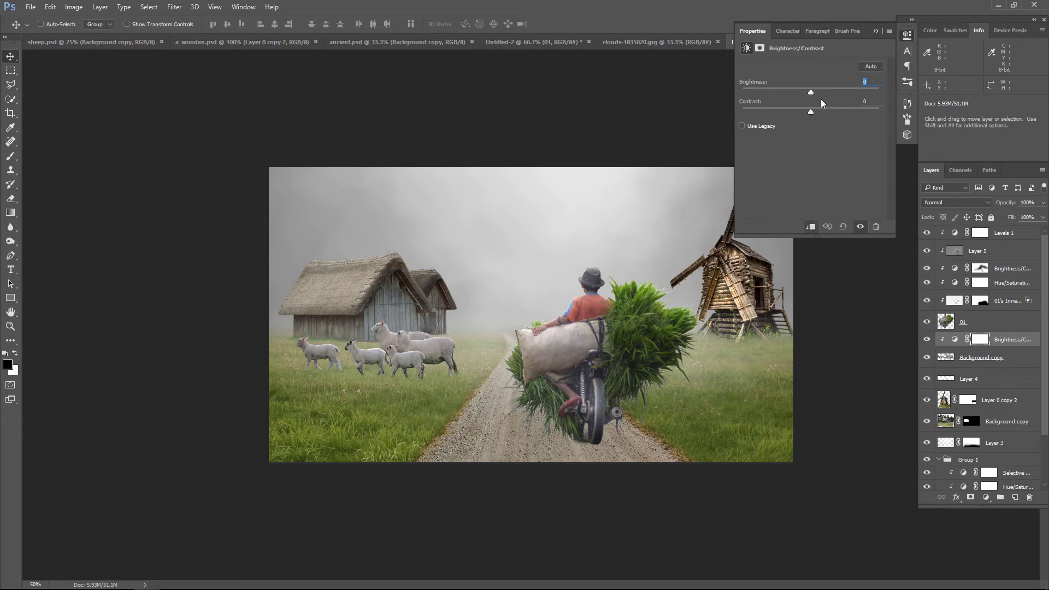
pyautogui.moveTo(811, 92); pyautogui.dragTo(801, 91)
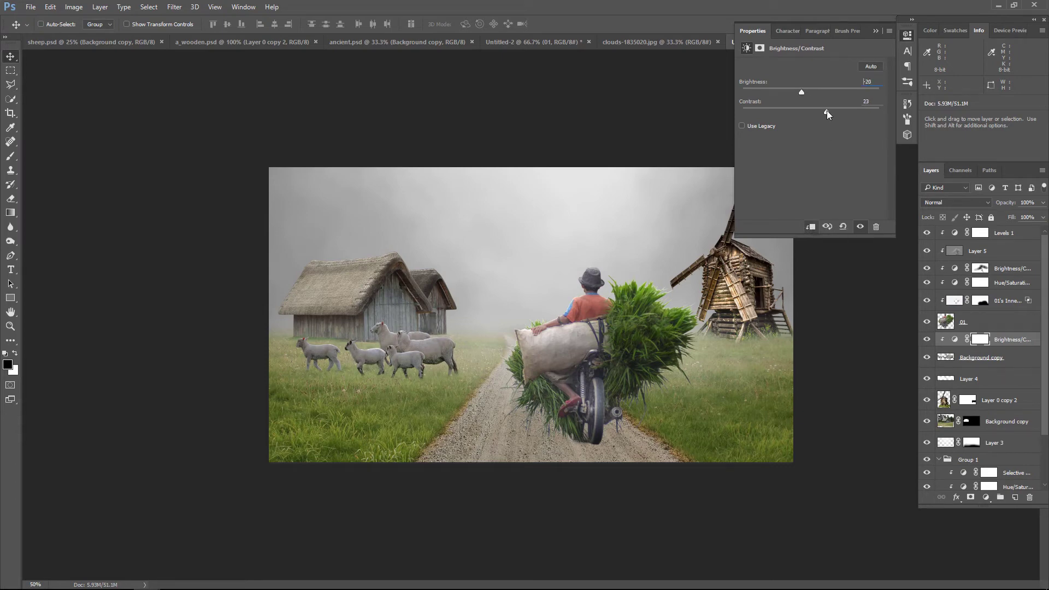
pyautogui.click(877, 30)
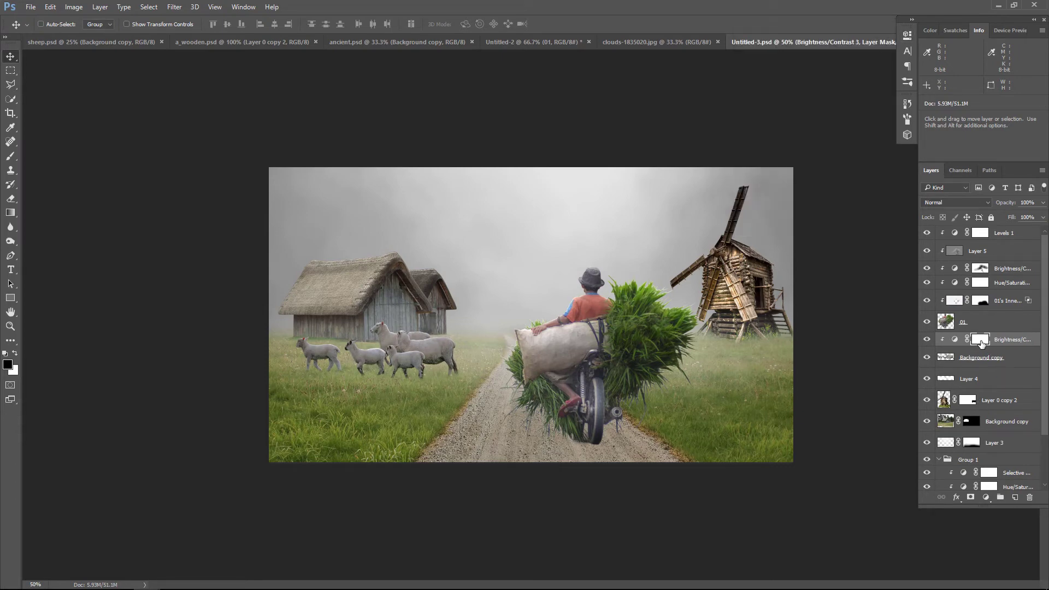
pyautogui.click(10, 156)
pyautogui.moveTo(392, 338); pyautogui.dragTo(397, 289)
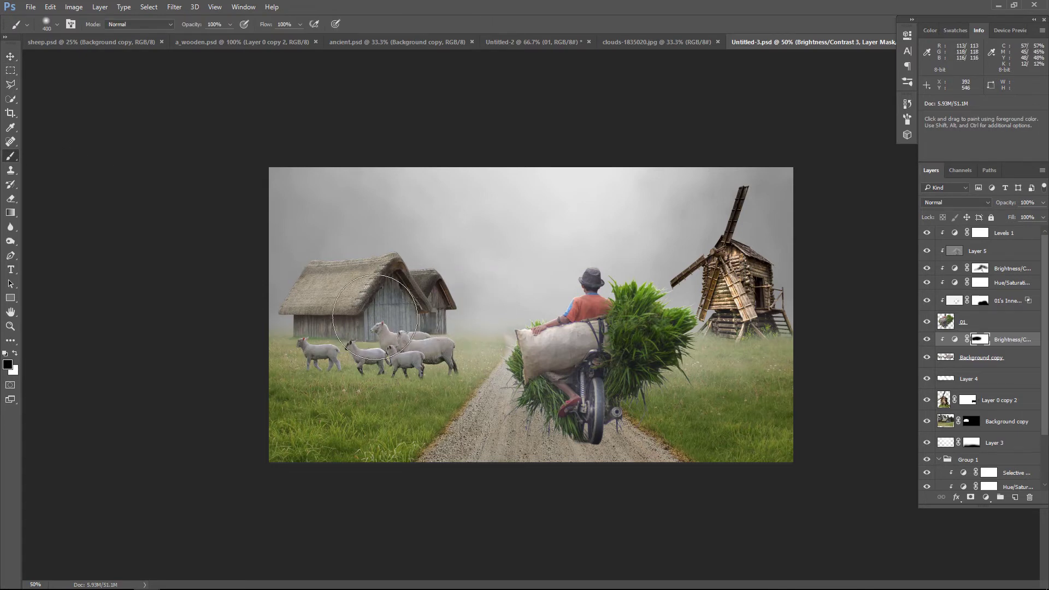
pyautogui.moveTo(375, 317); pyautogui.dragTo(354, 298)
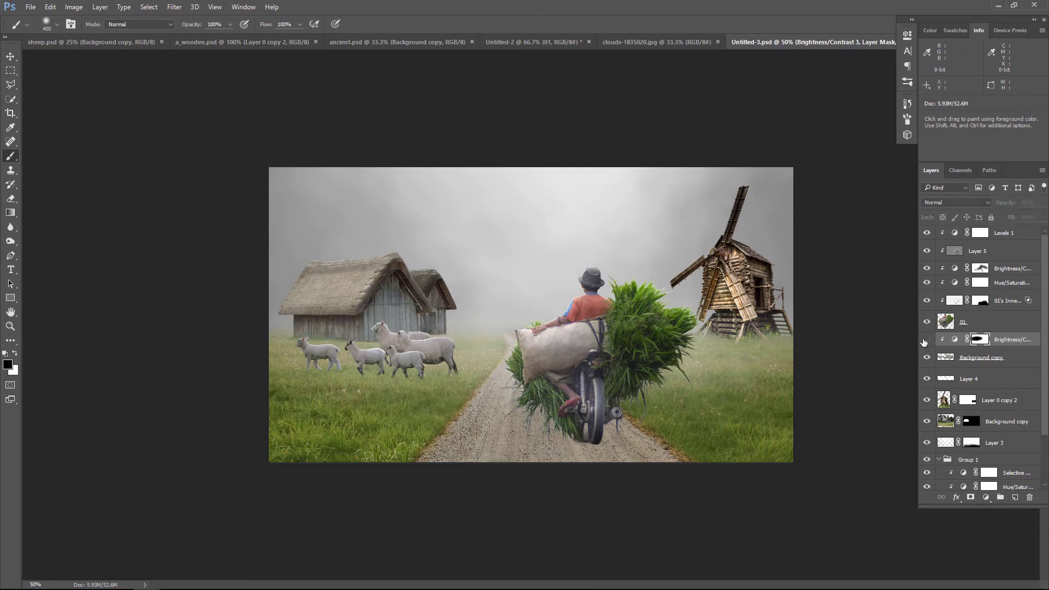
pyautogui.click(10, 56)
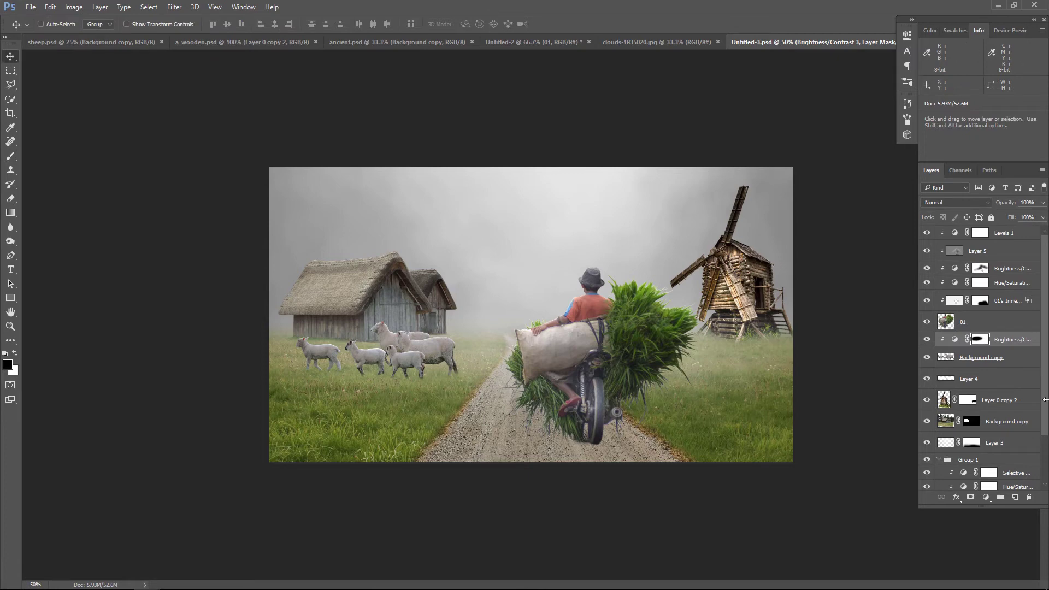
# Step: Clip a Levels adjustment to the sheep with white input 237
pyautogui.click(986, 498)
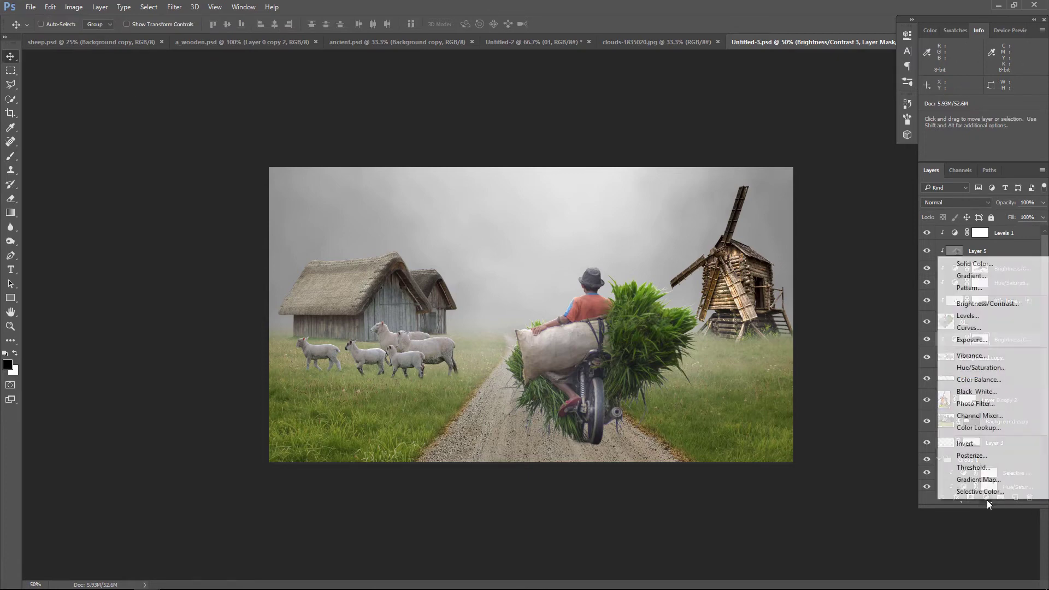
pyautogui.click(997, 313)
pyautogui.click(810, 227)
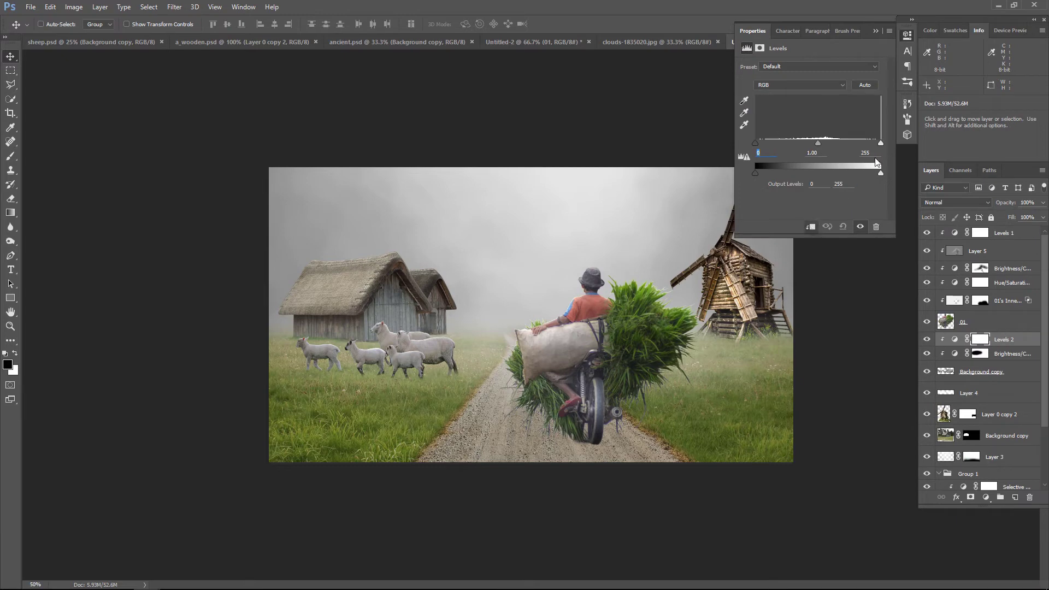
pyautogui.moveTo(880, 142); pyautogui.dragTo(818, 144)
pyautogui.click(873, 31)
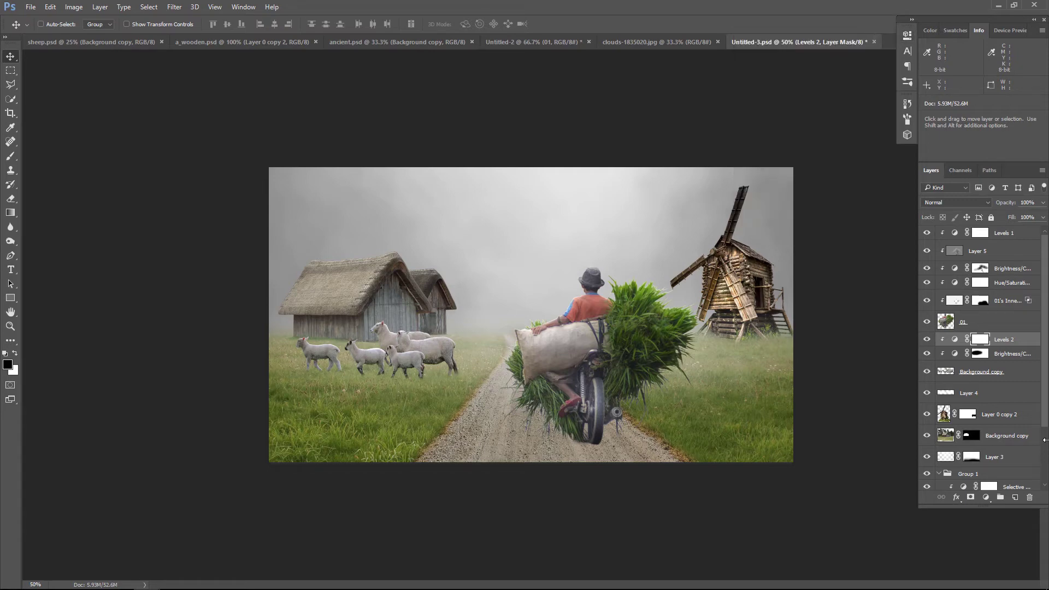
# Step: Add a Hue/Saturation adjustment at Saturation -13 clipped to the sheep
pyautogui.click(986, 496)
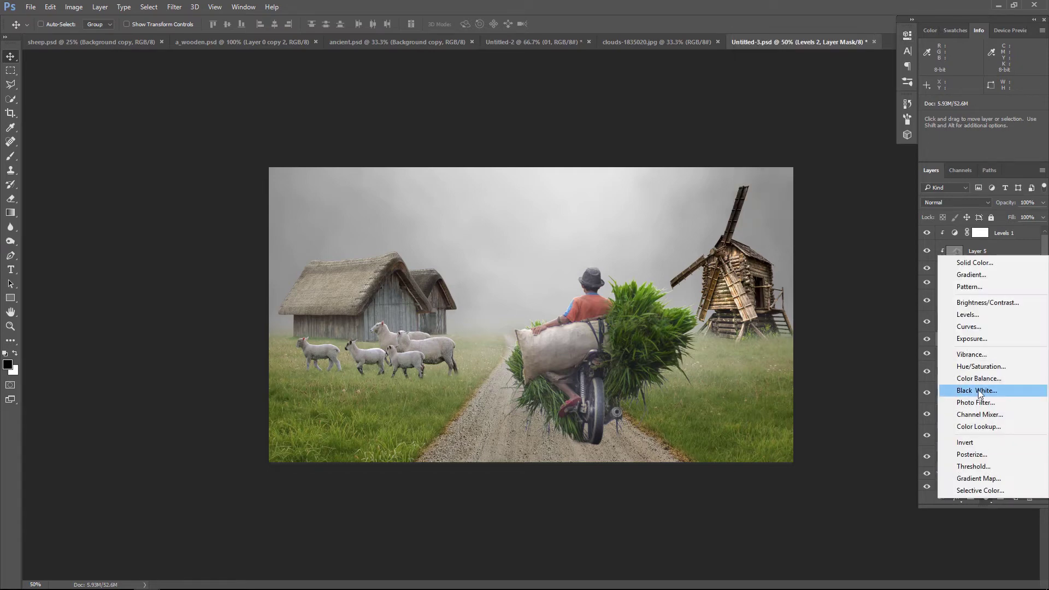
pyautogui.click(979, 367)
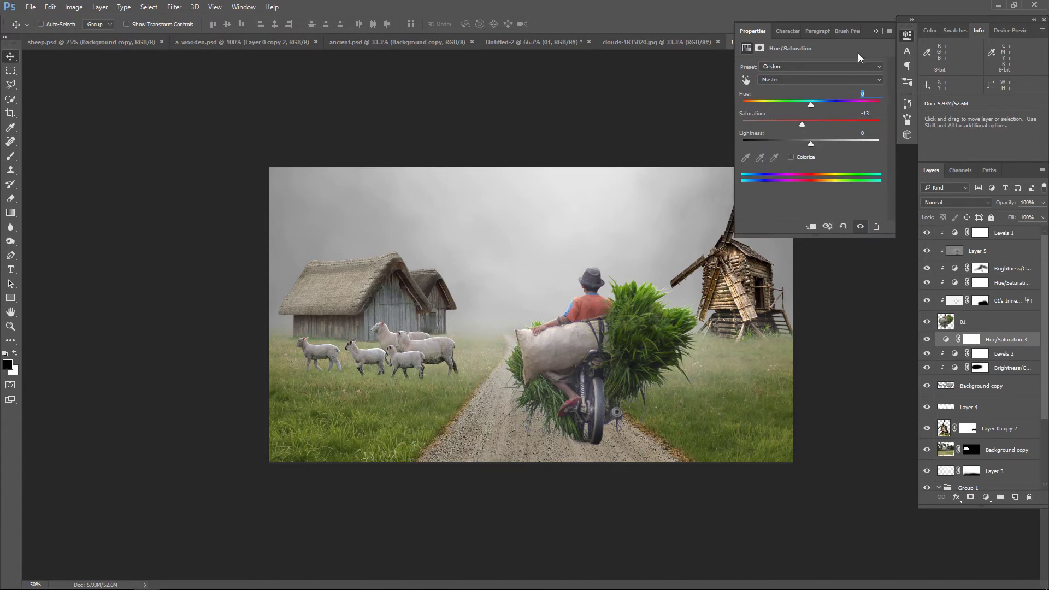
pyautogui.click(876, 32)
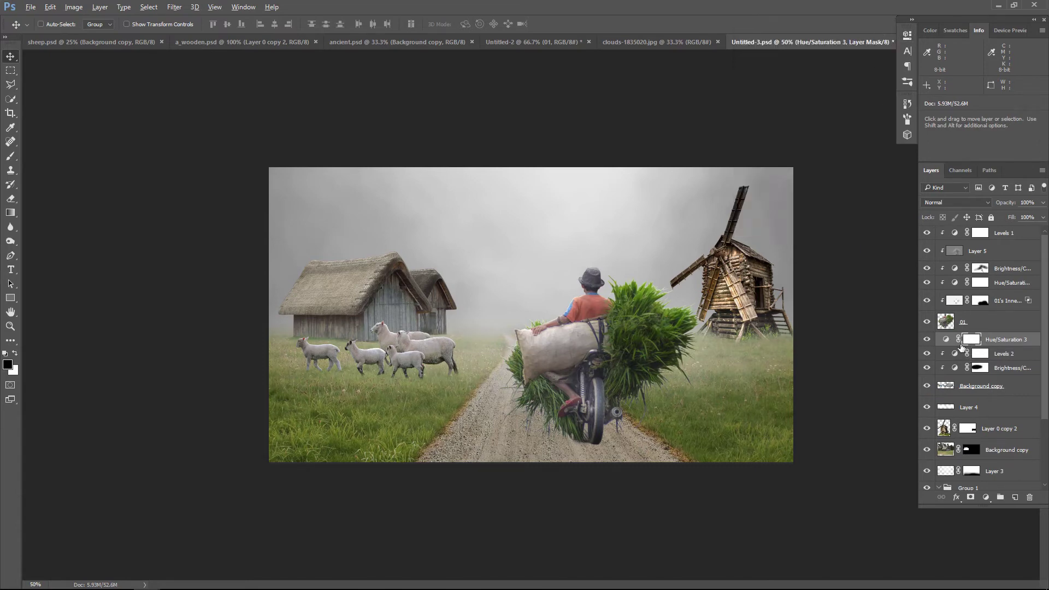
pyautogui.keyDown('alt'); pyautogui.click(991, 346); pyautogui.keyUp('alt')
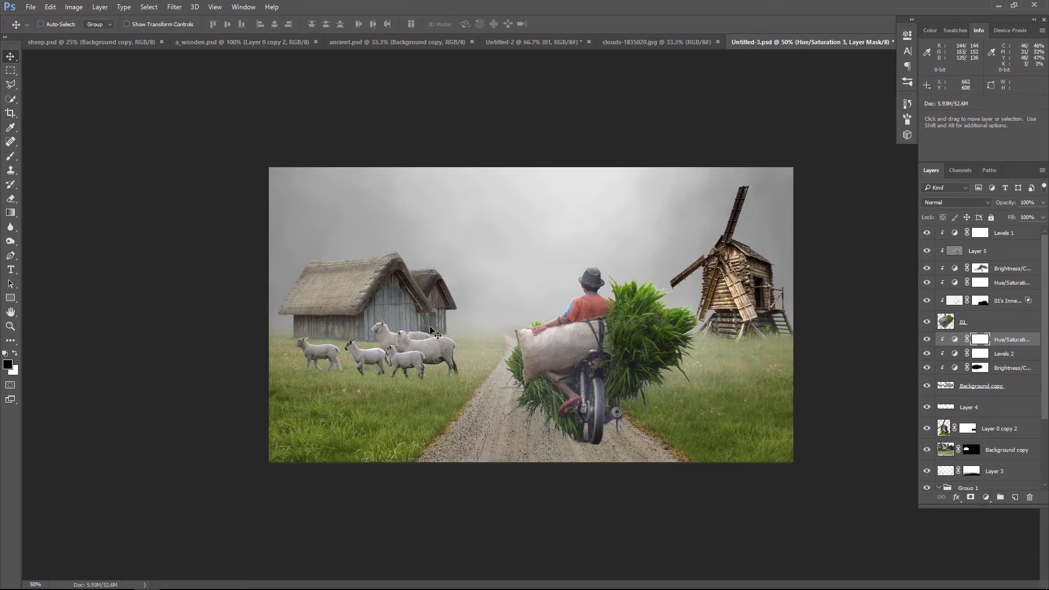
pyautogui.click(944, 449)
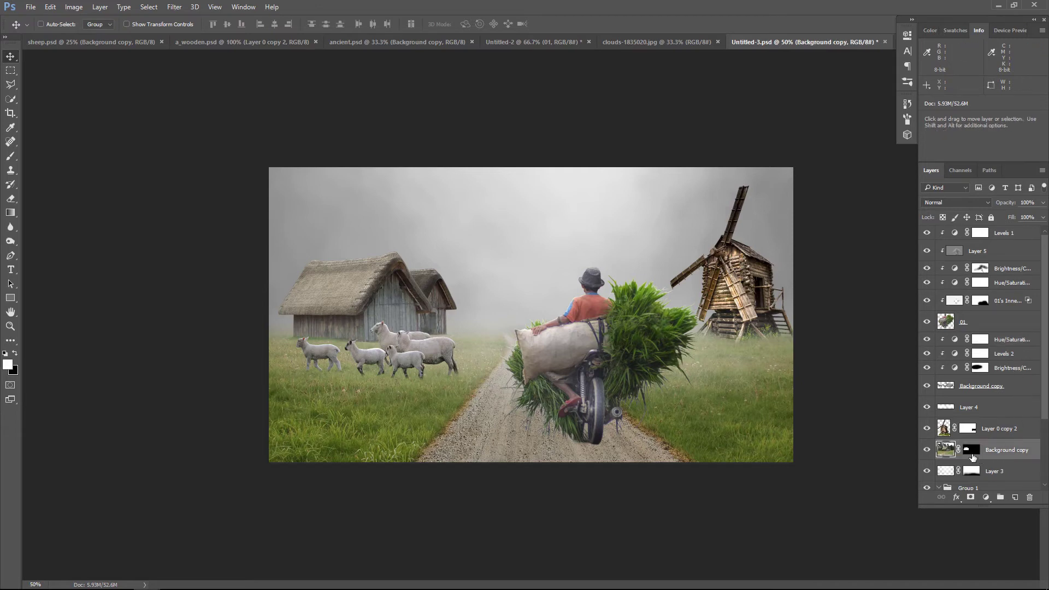
# Step: Apply the Background copy layer mask permanently to the huts layer
pyautogui.click(926, 449)
pyautogui.rightClick(966, 451)
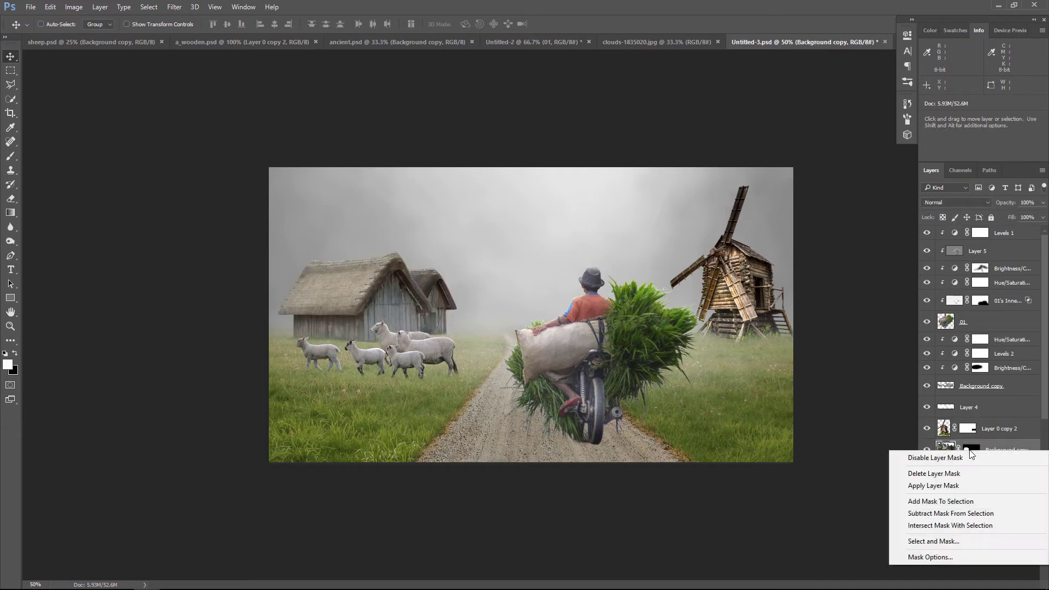
pyautogui.click(978, 486)
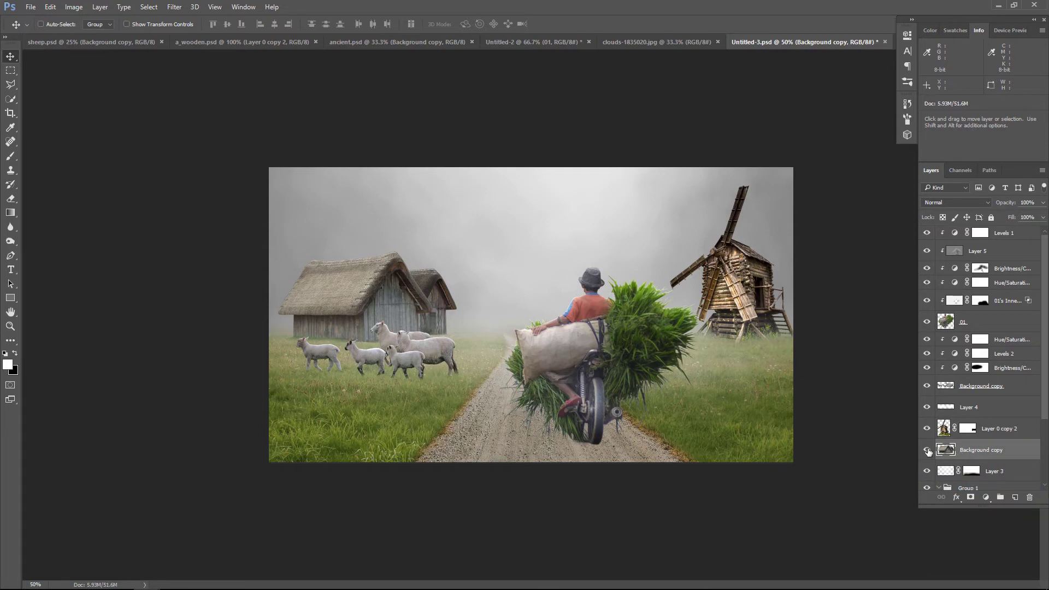
pyautogui.click(927, 449)
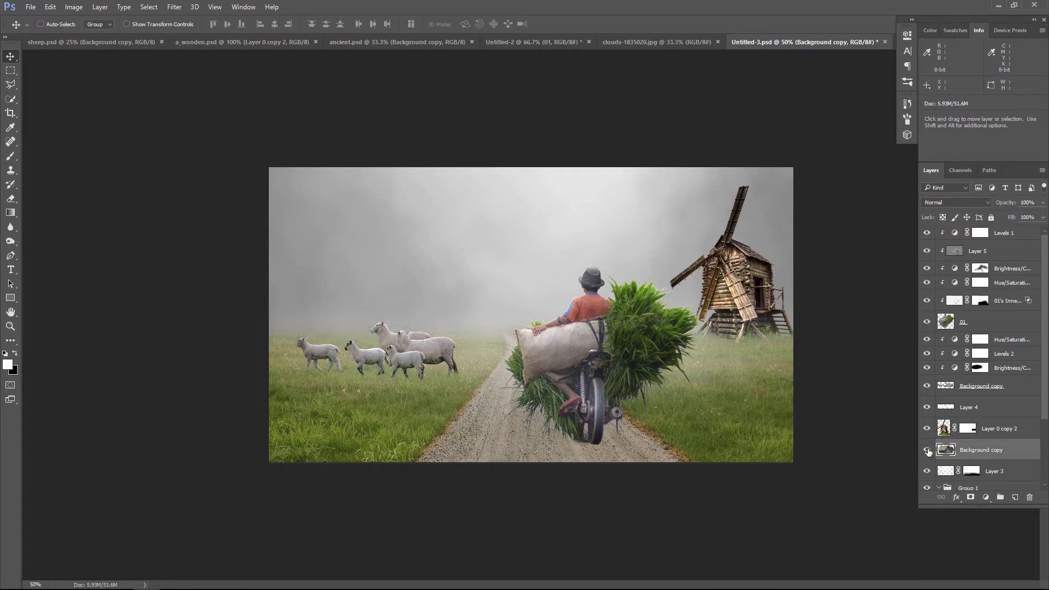
# Step: Camera Raw the huts: Highlights -100, Shadows +91, Whites -100, Blacks +78, Clarity +52
pyautogui.click(174, 7)
pyautogui.click(215, 70)
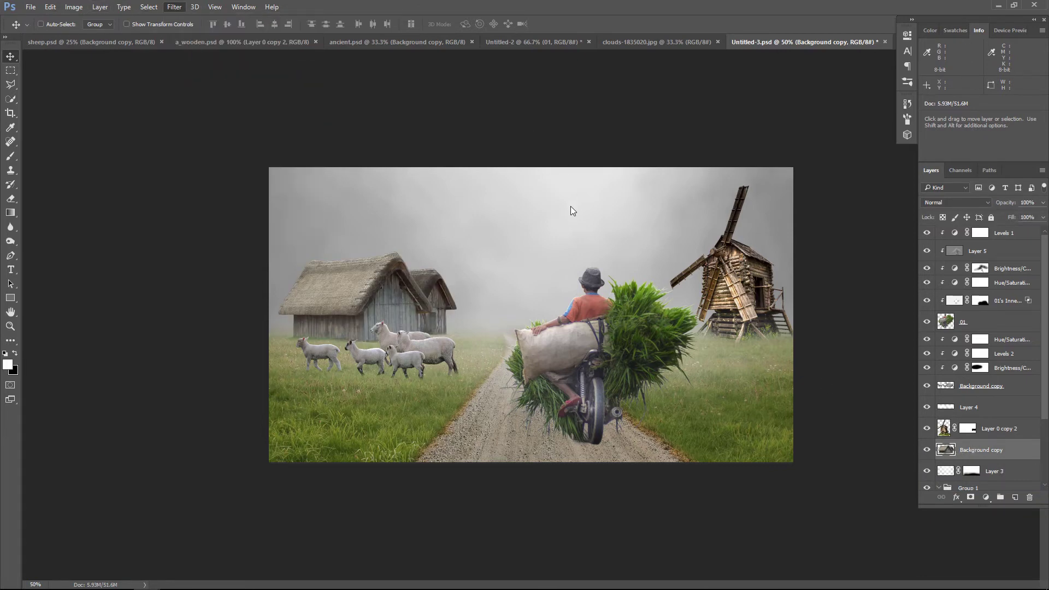
pyautogui.moveTo(966, 240)
pyautogui.mouseDown()
pyautogui.moveTo(901, 241)
pyautogui.moveTo(1026, 257)
pyautogui.mouseUp()
pyautogui.moveTo(966, 274); pyautogui.dragTo(901, 274)
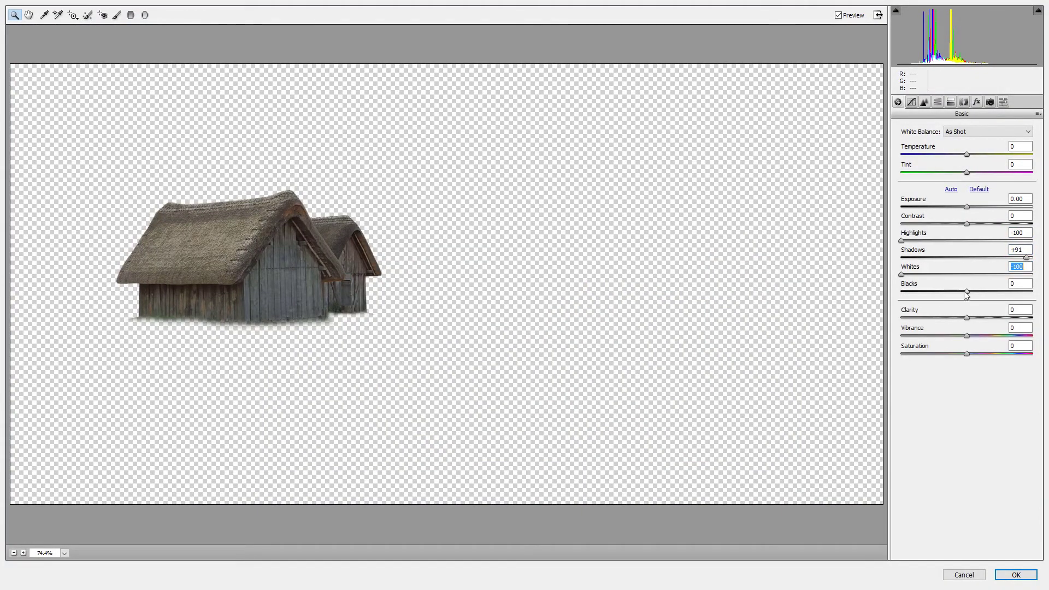
pyautogui.moveTo(966, 291); pyautogui.dragTo(1017, 291)
pyautogui.moveTo(966, 317); pyautogui.dragTo(1004, 322)
pyautogui.click(1015, 574)
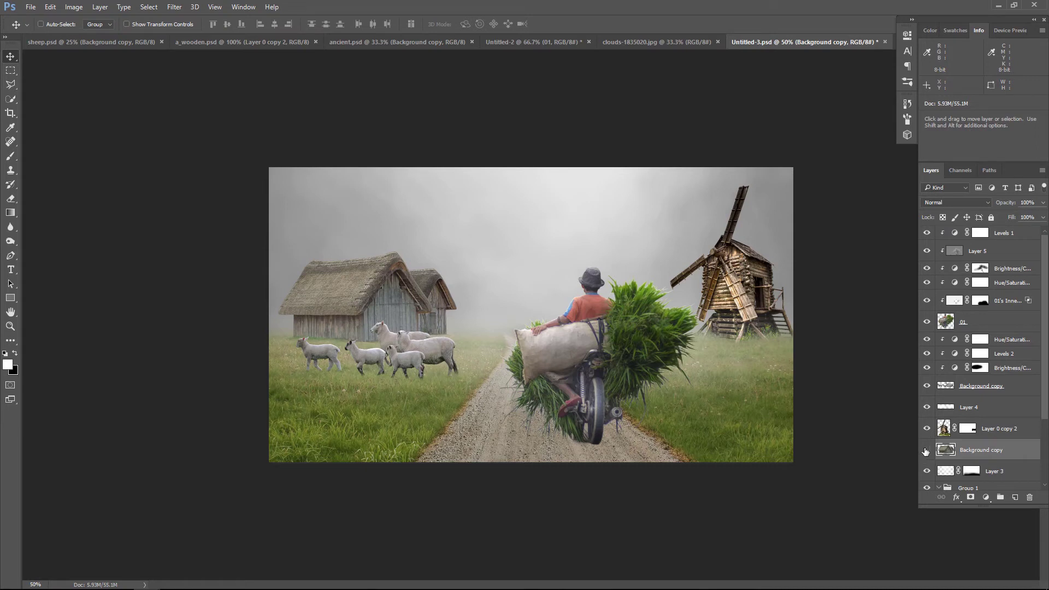
pyautogui.click(926, 449)
pyautogui.click(926, 449)
# Step: Add a Brightness/Contrast adjustment clipped to the huts, brightness -29
pyautogui.click(985, 497)
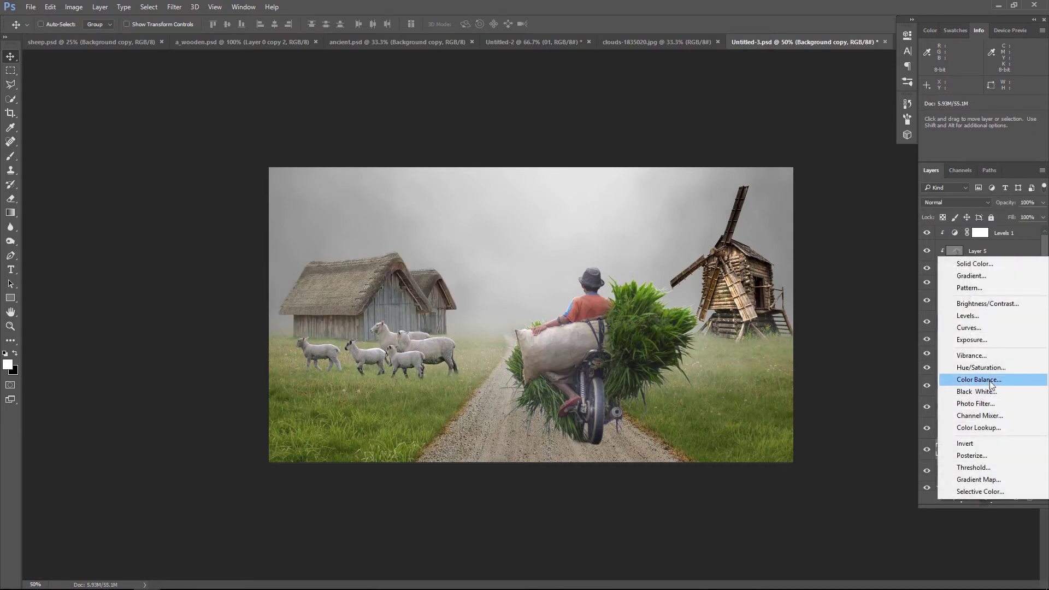
pyautogui.click(995, 304)
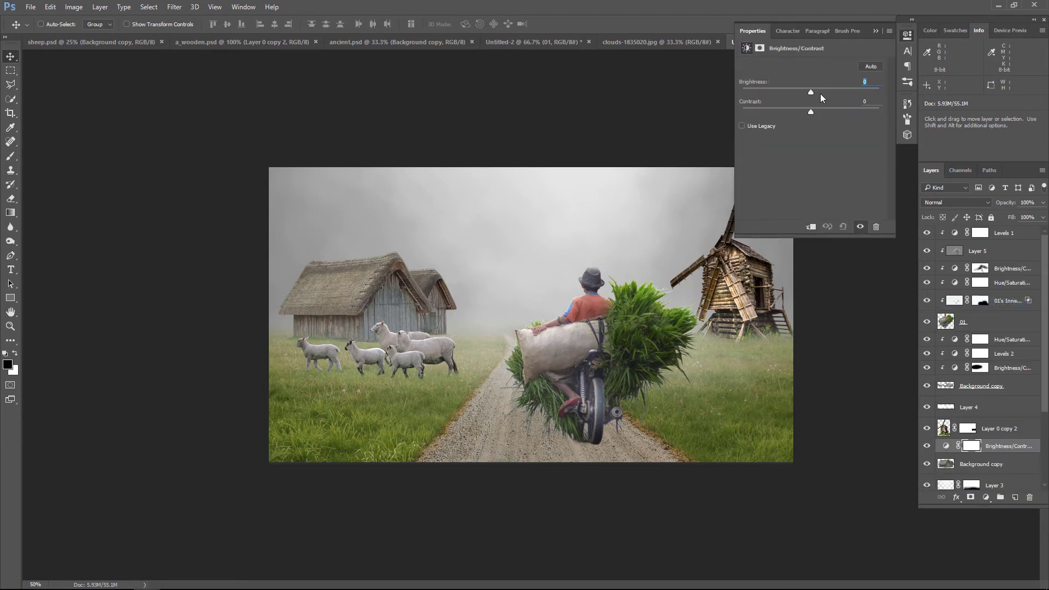
pyautogui.moveTo(811, 91); pyautogui.dragTo(796, 92)
pyautogui.click(810, 226)
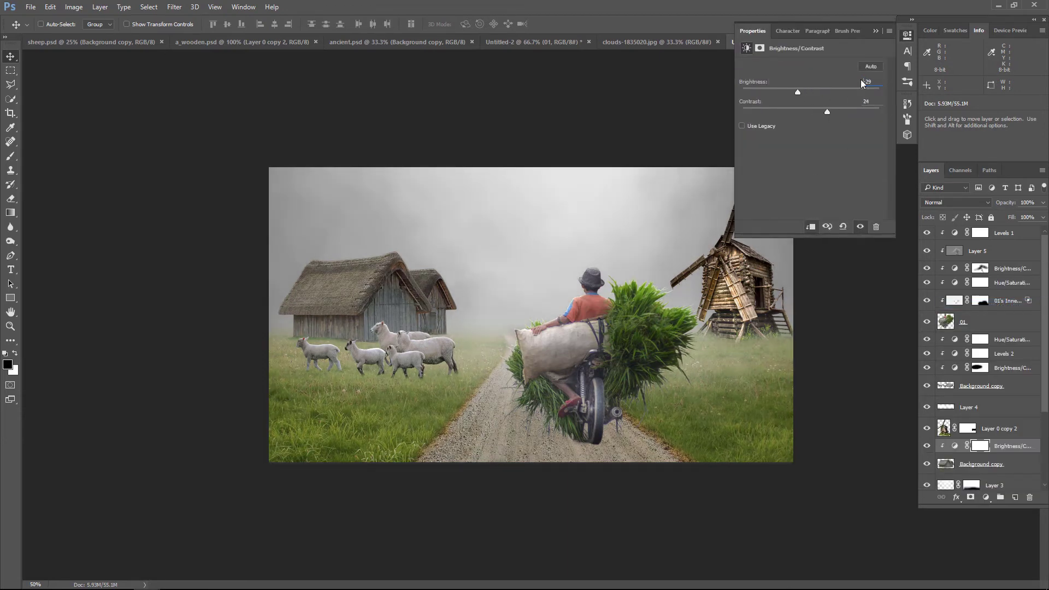
pyautogui.click(873, 32)
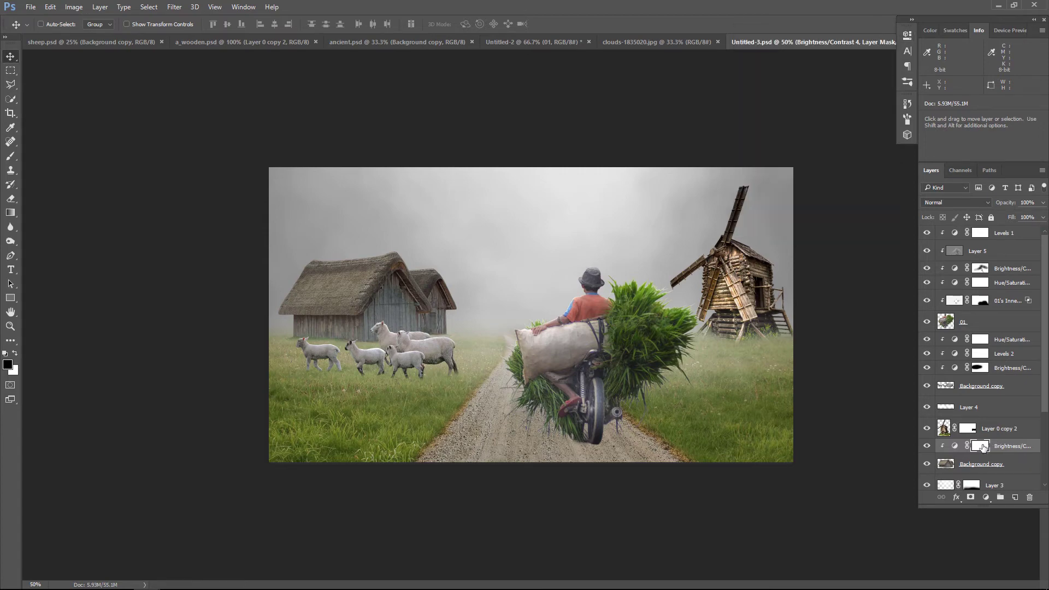
# Step: Brush out the darkening over part of the huts in the adjustment's mask
pyautogui.click(10, 156)
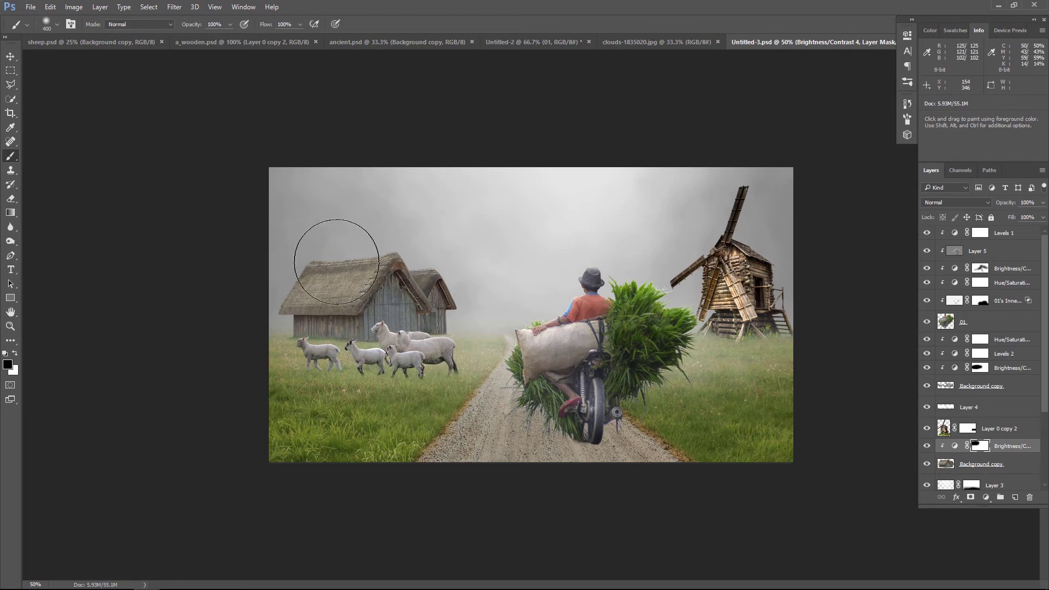
pyautogui.moveTo(363, 210); pyautogui.dragTo(428, 223)
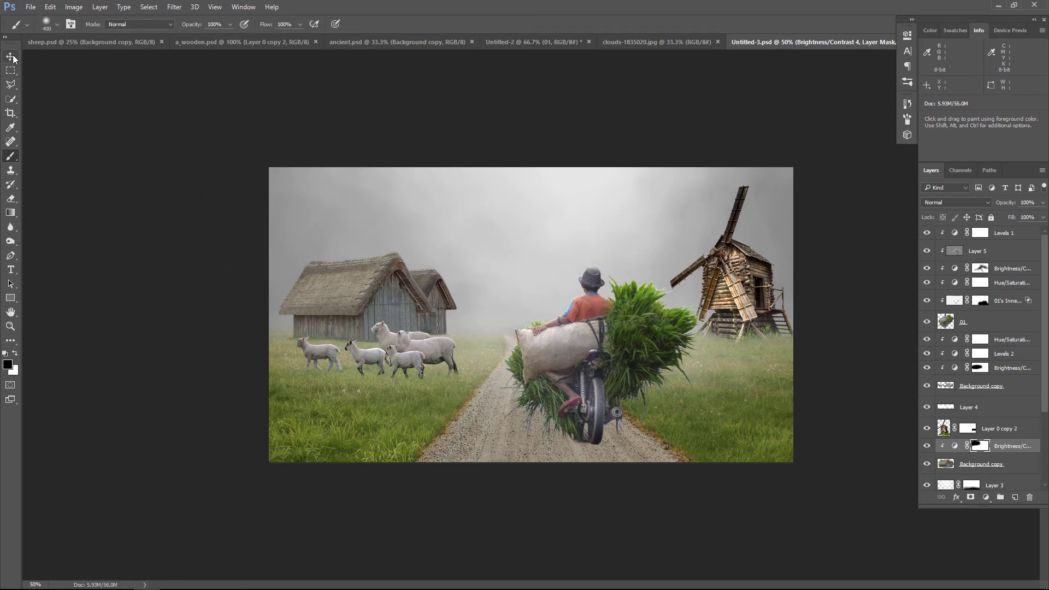
pyautogui.click(12, 58)
pyautogui.press('x')
pyautogui.click(1015, 498)
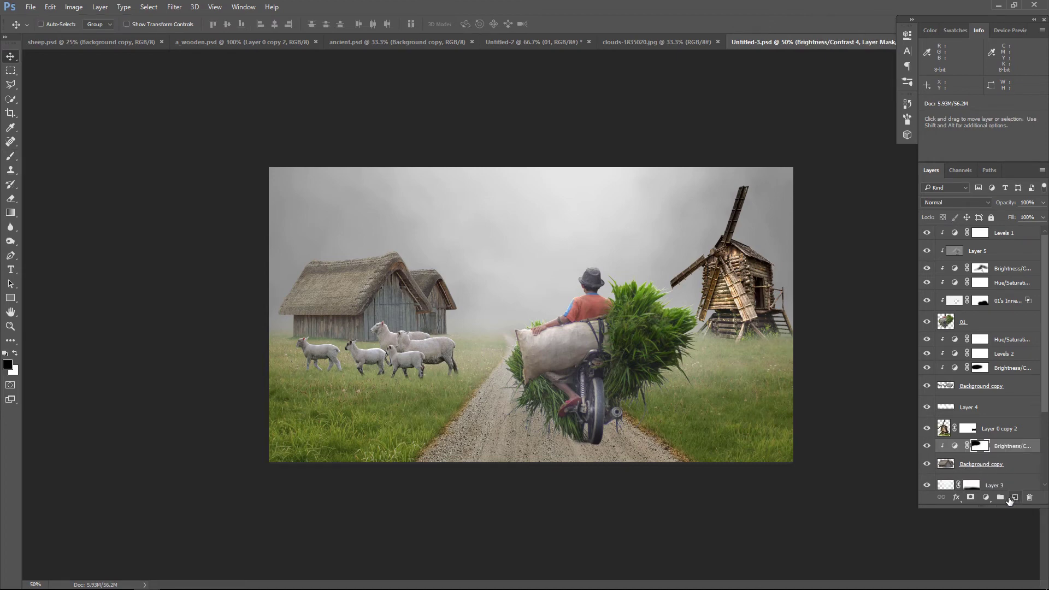
# Step: Add a clipped Levels adjustment to the huts with white point 217 and midtones 0.83
pyautogui.click(986, 497)
pyautogui.click(982, 314)
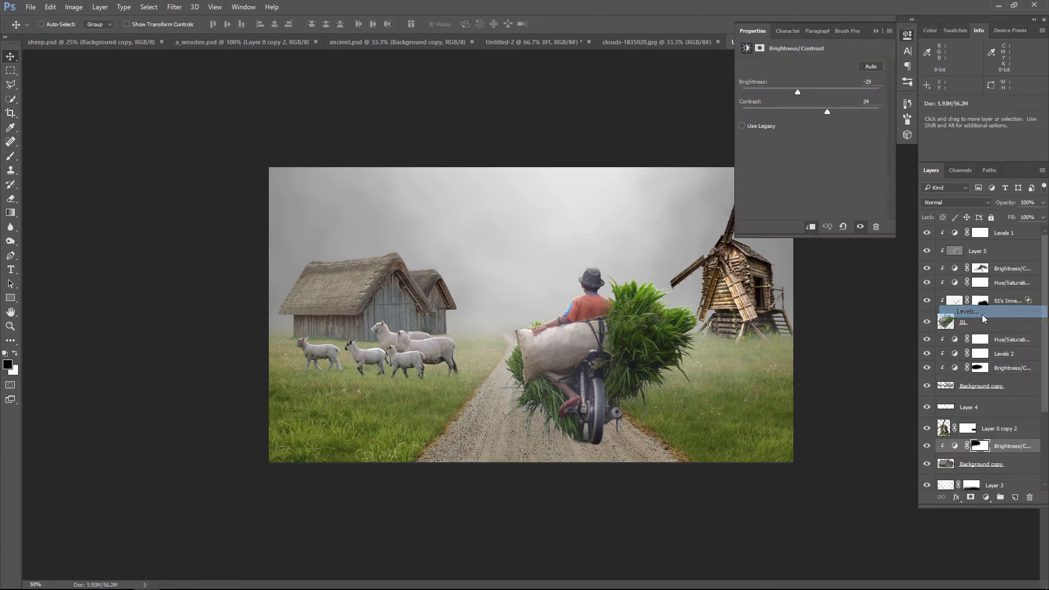
pyautogui.click(810, 226)
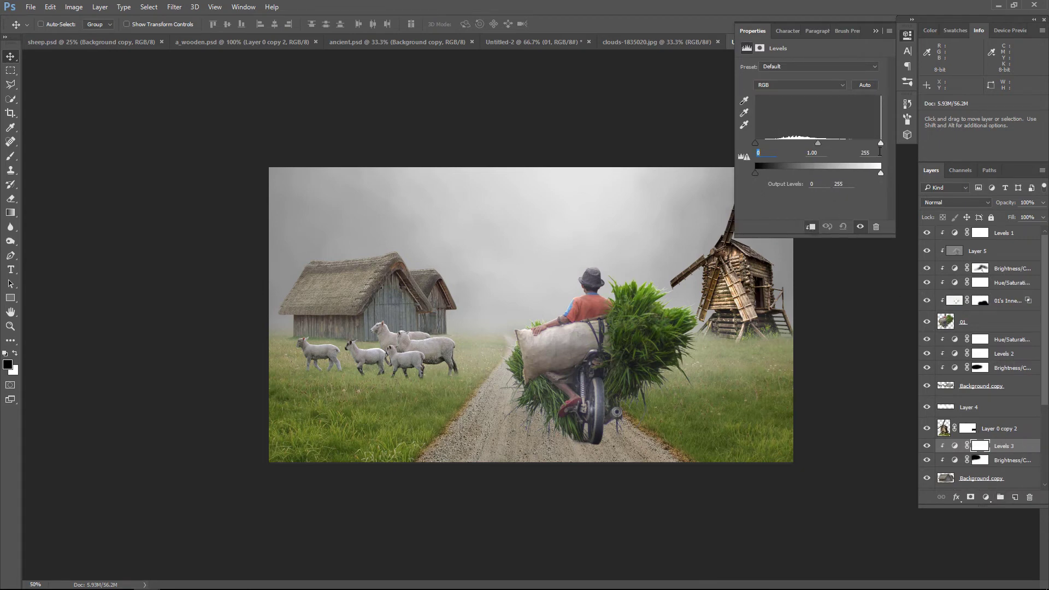
pyautogui.moveTo(880, 143); pyautogui.dragTo(815, 144)
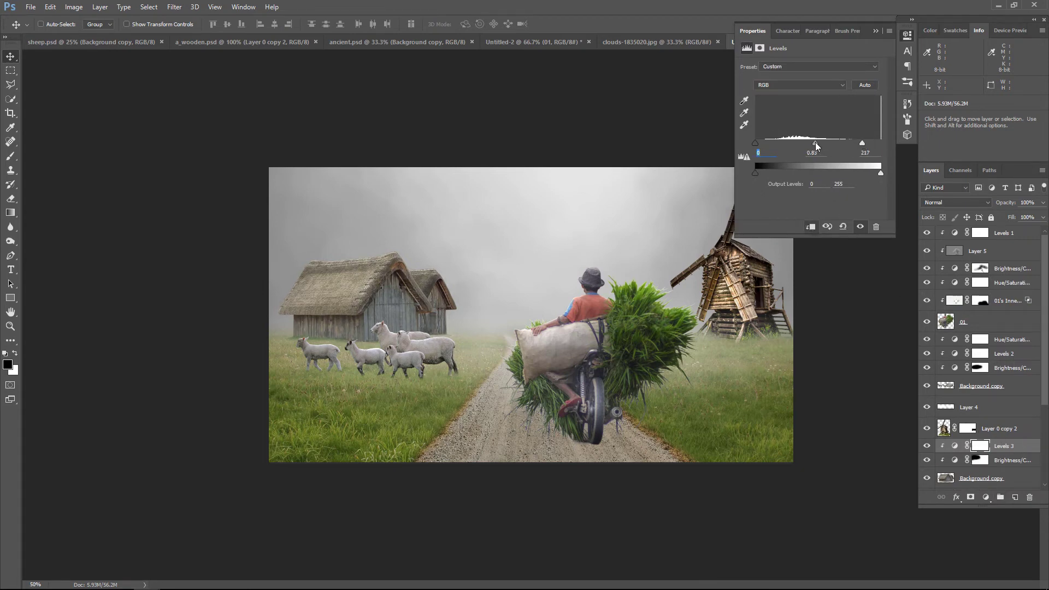
pyautogui.click(874, 31)
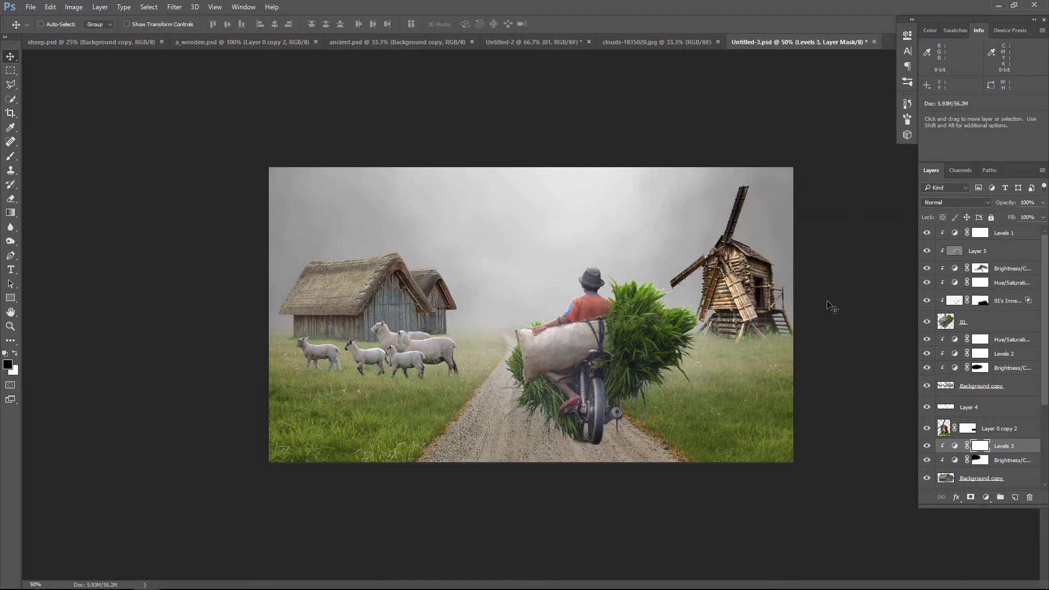
# Step: Add a new layer clipped to the huts, set to Overlay and filled with 50% gray
pyautogui.click(1015, 497)
pyautogui.press('x')
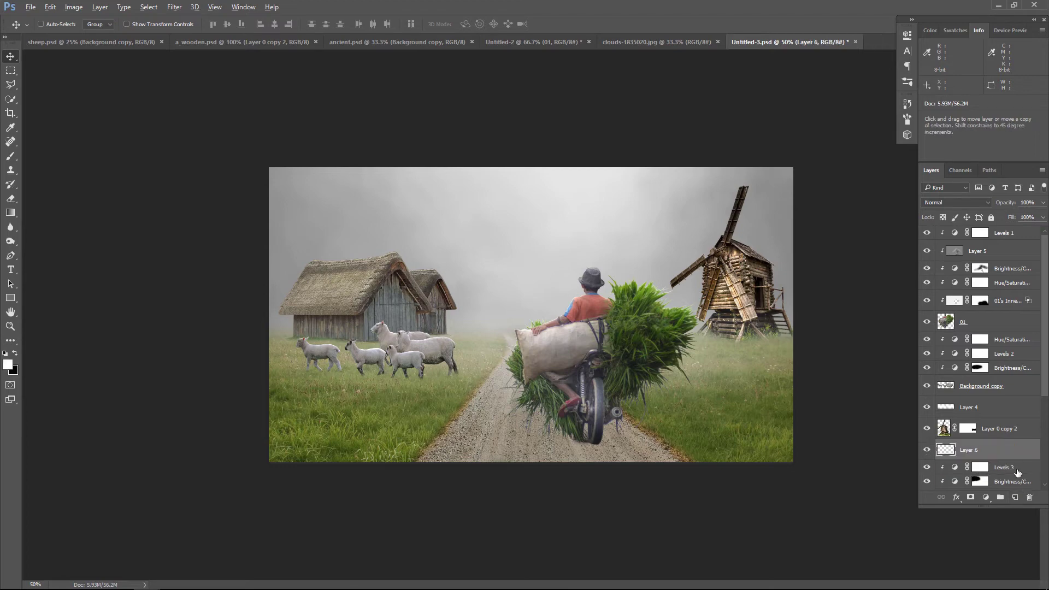
pyautogui.hotkey('ctrl', 'alt', 'g')
pyautogui.click(956, 203)
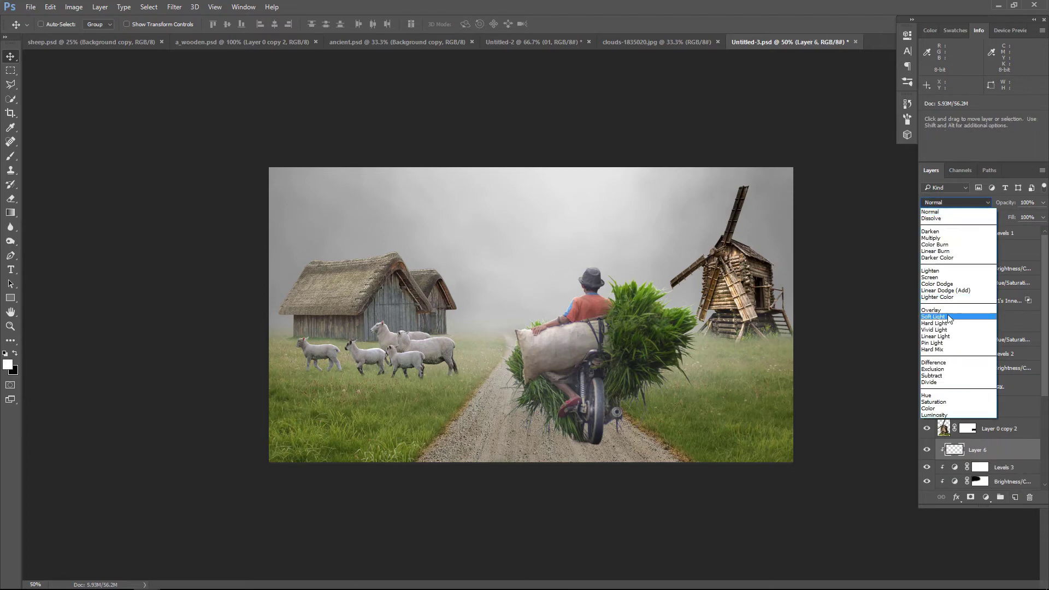
pyautogui.click(950, 318)
pyautogui.click(51, 6)
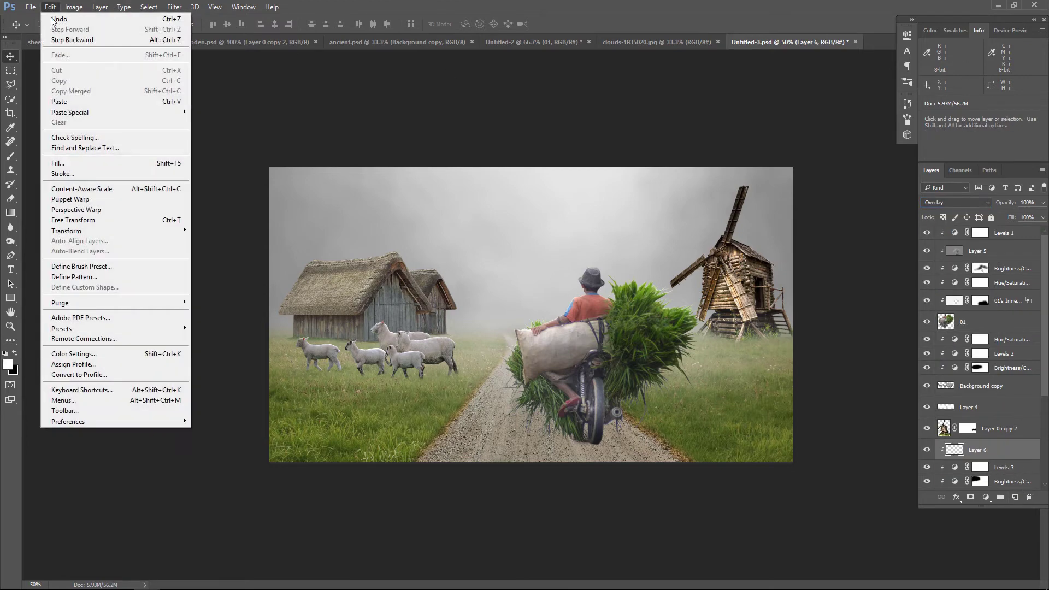
pyautogui.click(60, 164)
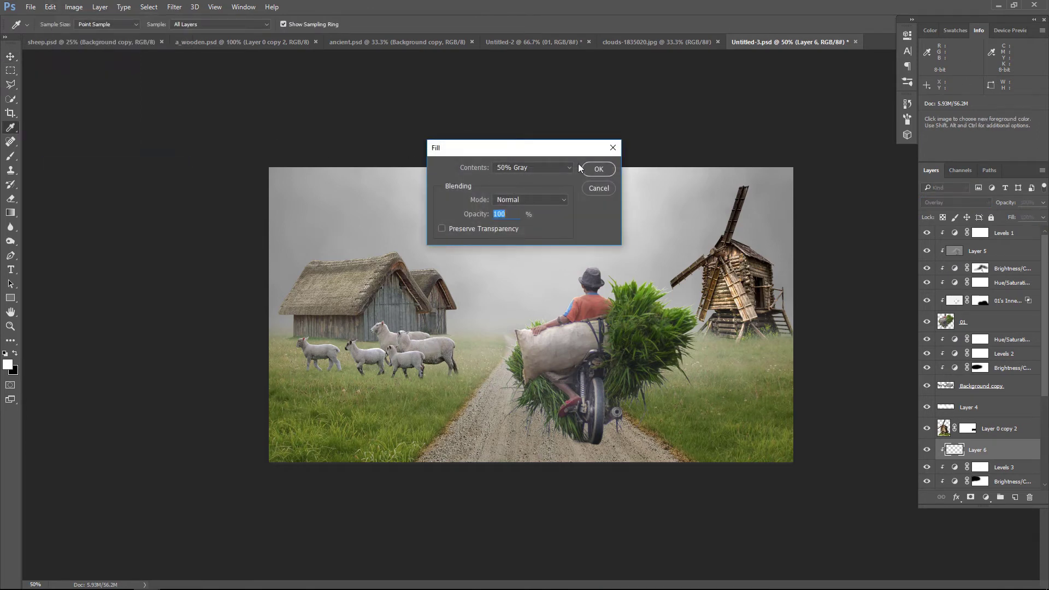
pyautogui.click(597, 169)
pyautogui.press('v')
# Step: Dodge the huts' thatched roofs lighter on the gray overlay layer
pyautogui.click(14, 243)
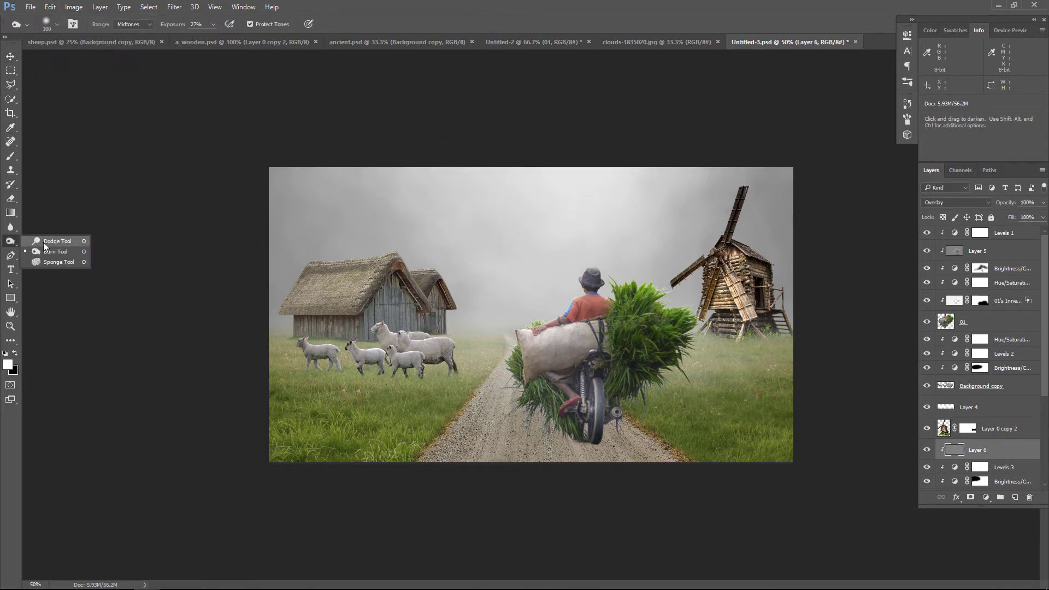
pyautogui.moveTo(415, 253); pyautogui.dragTo(468, 281)
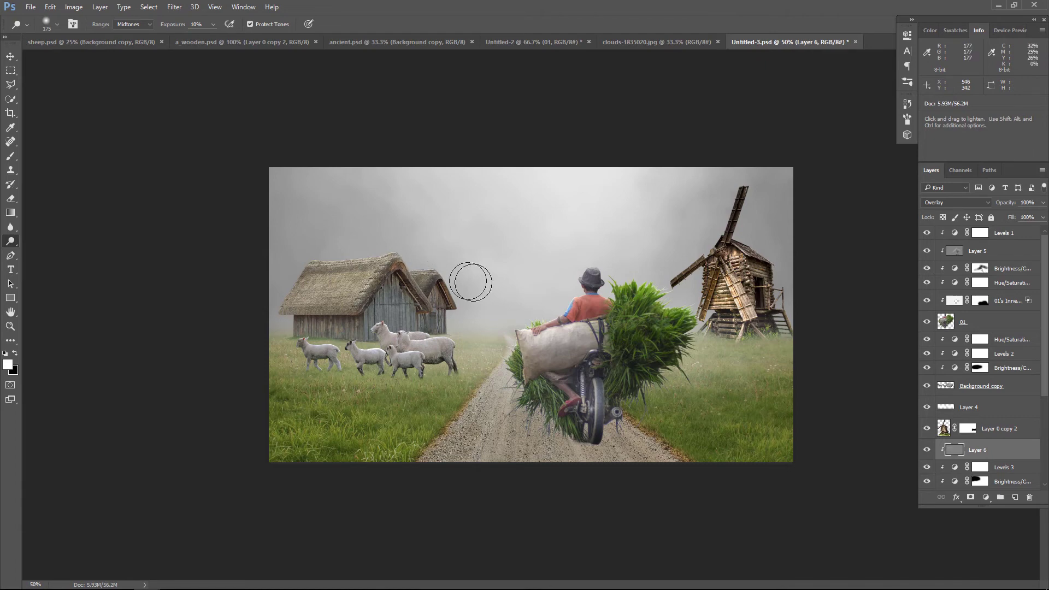
pyautogui.moveTo(292, 270)
pyautogui.mouseDown()
pyautogui.moveTo(308, 301)
pyautogui.moveTo(464, 276)
pyautogui.moveTo(431, 289)
pyautogui.moveTo(293, 262)
pyautogui.moveTo(444, 215)
pyautogui.moveTo(409, 246)
pyautogui.moveTo(451, 290)
pyautogui.moveTo(328, 248)
pyautogui.moveTo(377, 276)
pyautogui.moveTo(329, 253)
pyautogui.mouseUp()
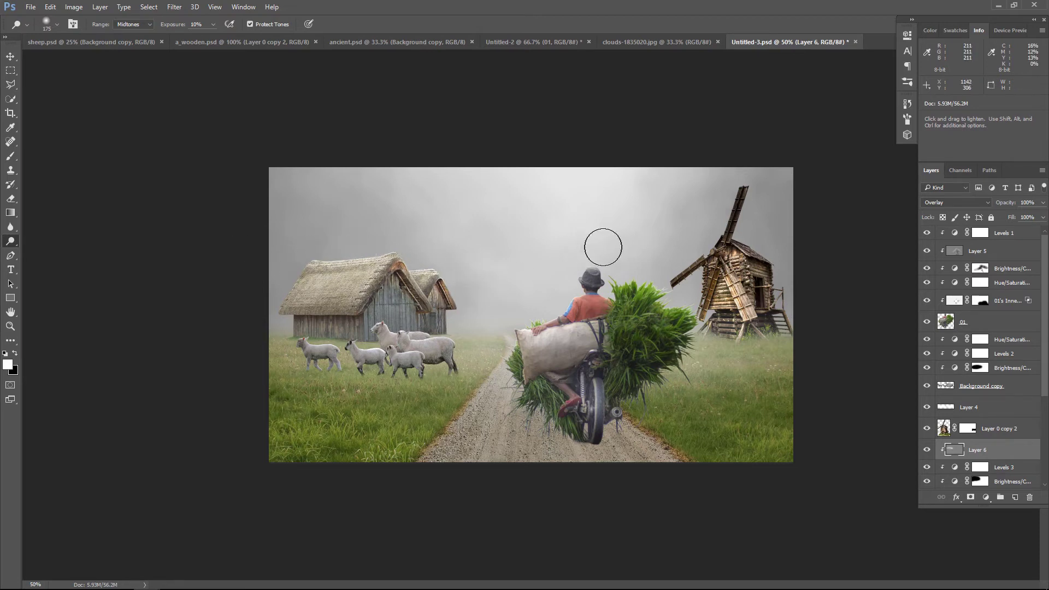
pyautogui.click(10, 56)
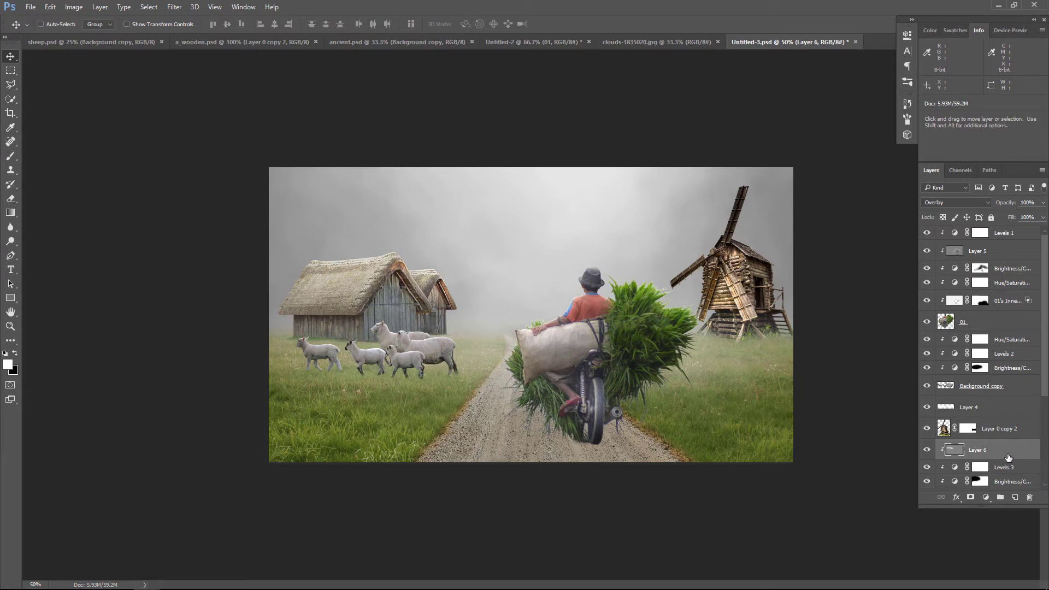
# Step: Permanently apply the mask on the windmill layer (Layer 0 copy 2) and keep it visible
pyautogui.keyDown('ctrl'); pyautogui.click(740, 261); pyautogui.keyUp('ctrl')
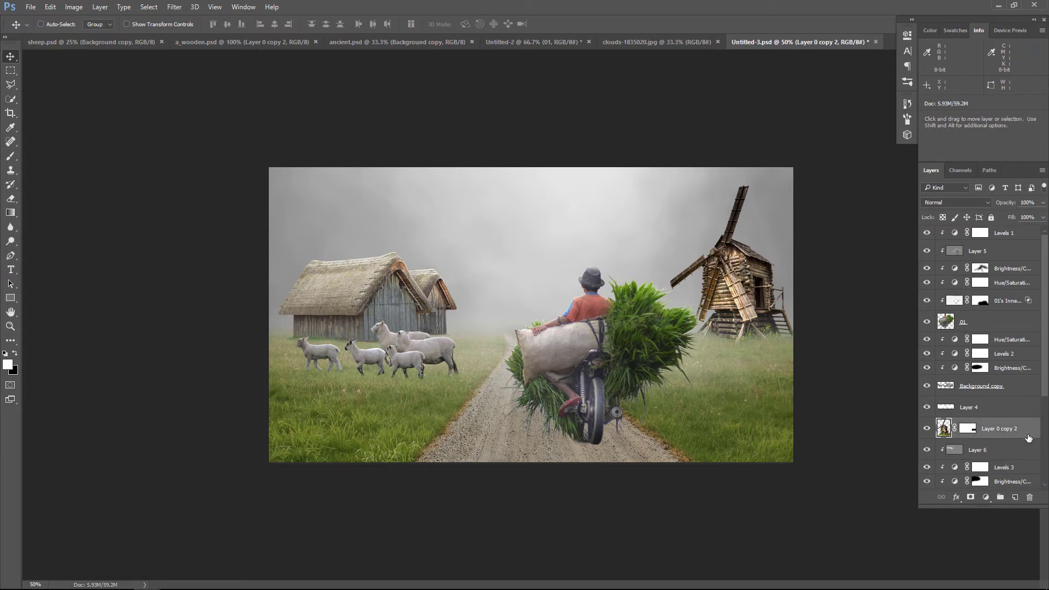
pyautogui.rightClick(965, 434)
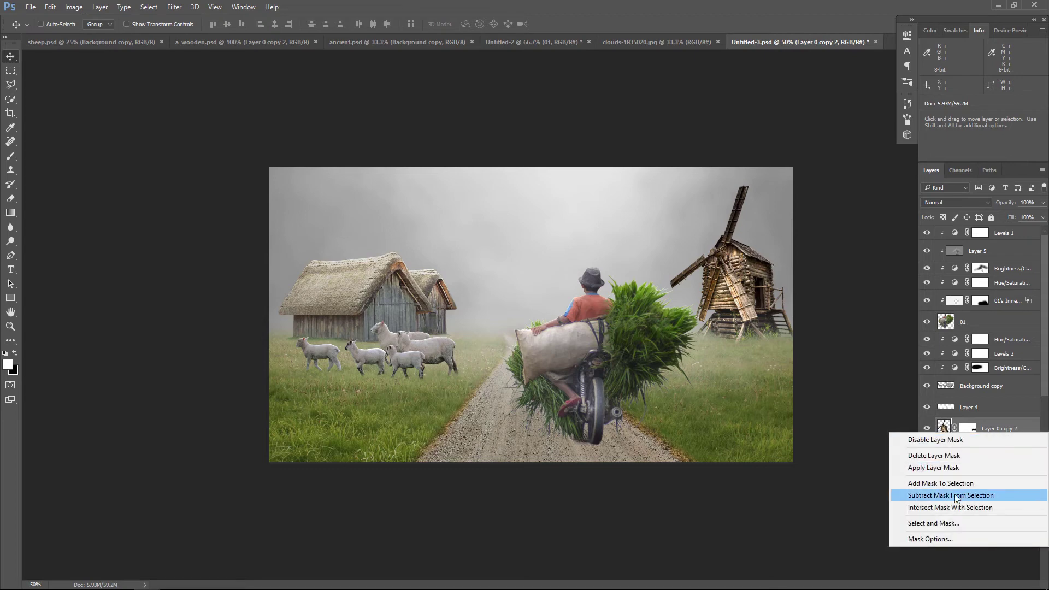
pyautogui.click(945, 469)
pyautogui.click(927, 429)
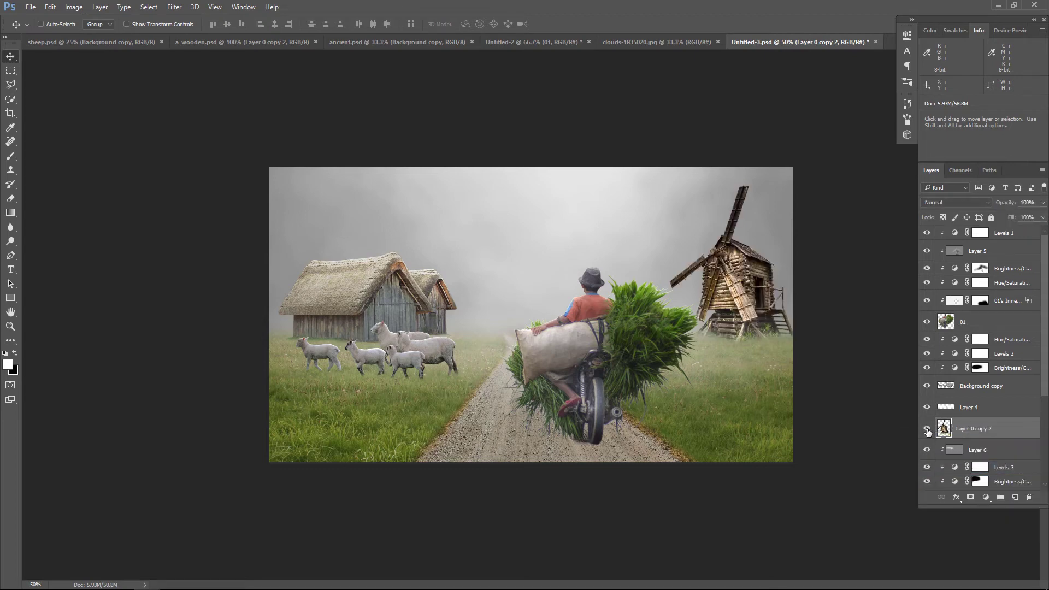
# Step: In Camera Raw, set Highlights/Whites -100, Shadows/Blacks +100 and Clarity +53 on the windmill
pyautogui.click(174, 7)
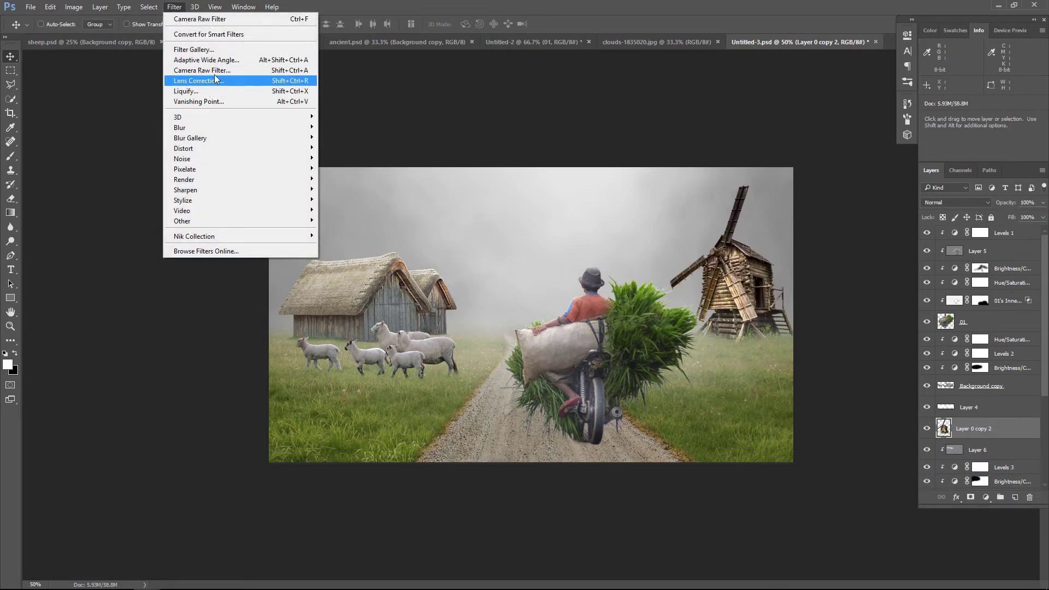
pyautogui.click(235, 70)
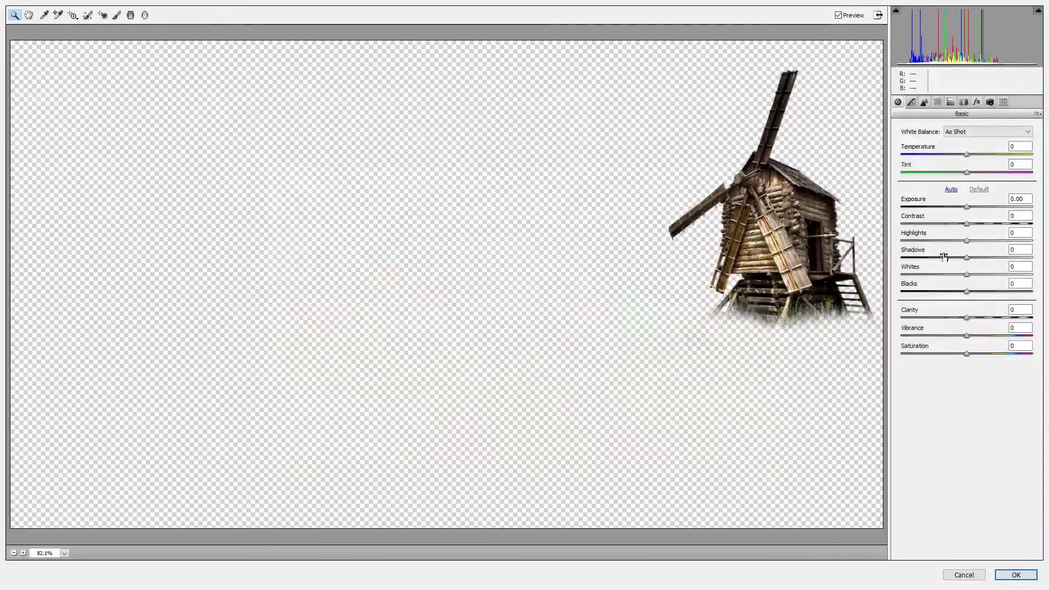
pyautogui.moveTo(966, 257)
pyautogui.mouseDown()
pyautogui.moveTo(891, 252)
pyautogui.moveTo(1032, 256)
pyautogui.mouseUp()
pyautogui.moveTo(967, 240); pyautogui.dragTo(901, 241)
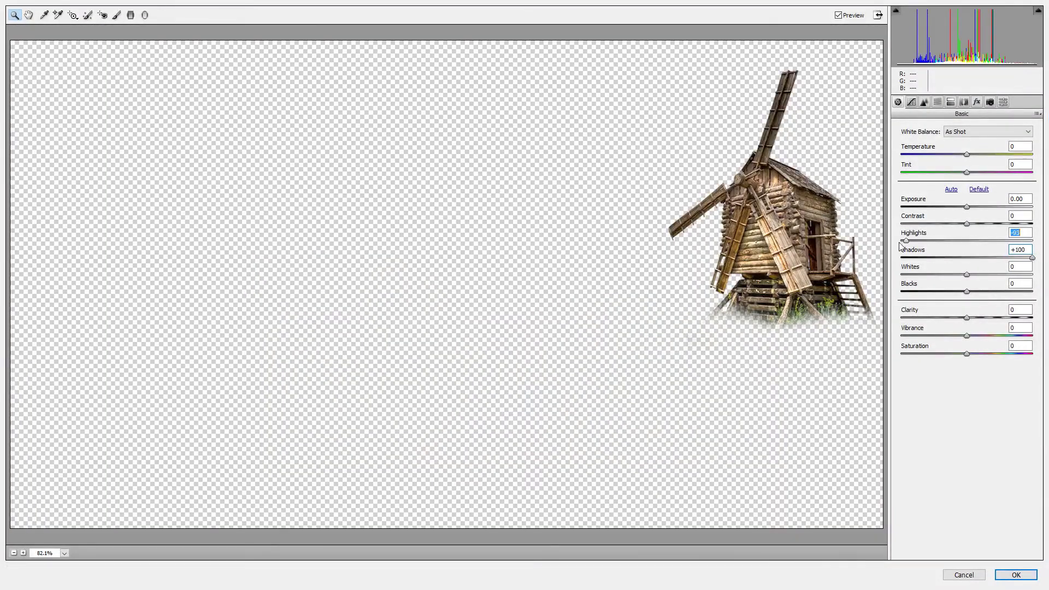
pyautogui.moveTo(966, 274); pyautogui.dragTo(900, 274)
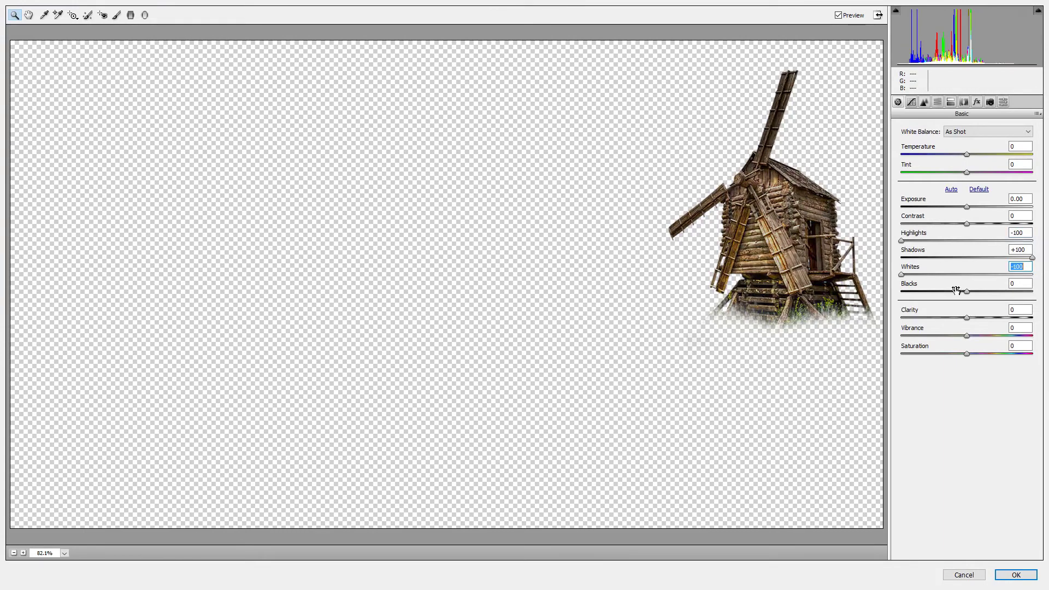
pyautogui.moveTo(968, 292); pyautogui.dragTo(1033, 292)
pyautogui.moveTo(972, 318)
pyautogui.mouseDown()
pyautogui.moveTo(1001, 317)
pyautogui.moveTo(939, 336)
pyautogui.mouseUp()
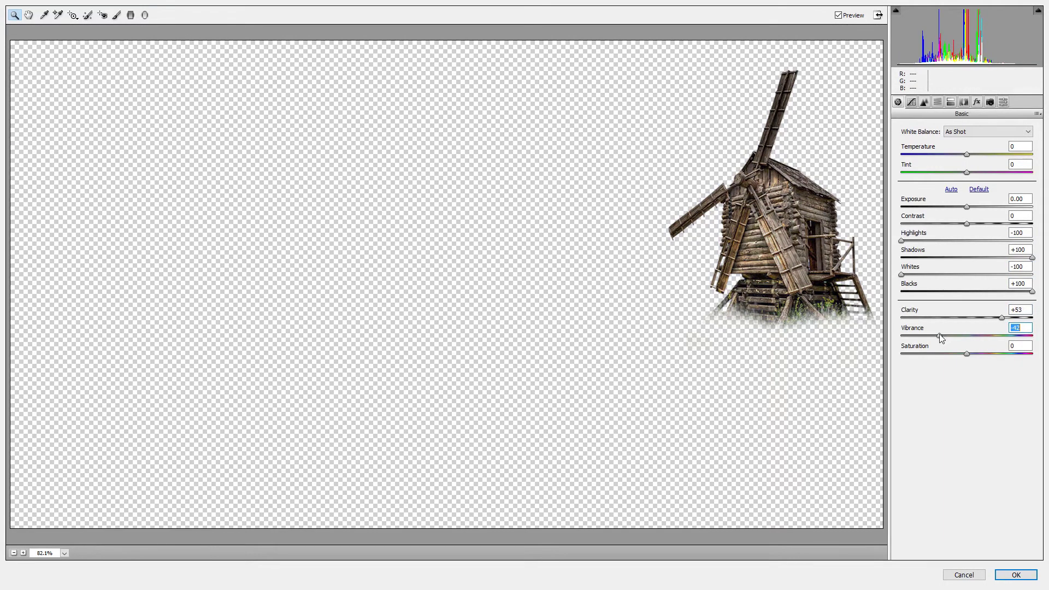
pyautogui.click(1015, 575)
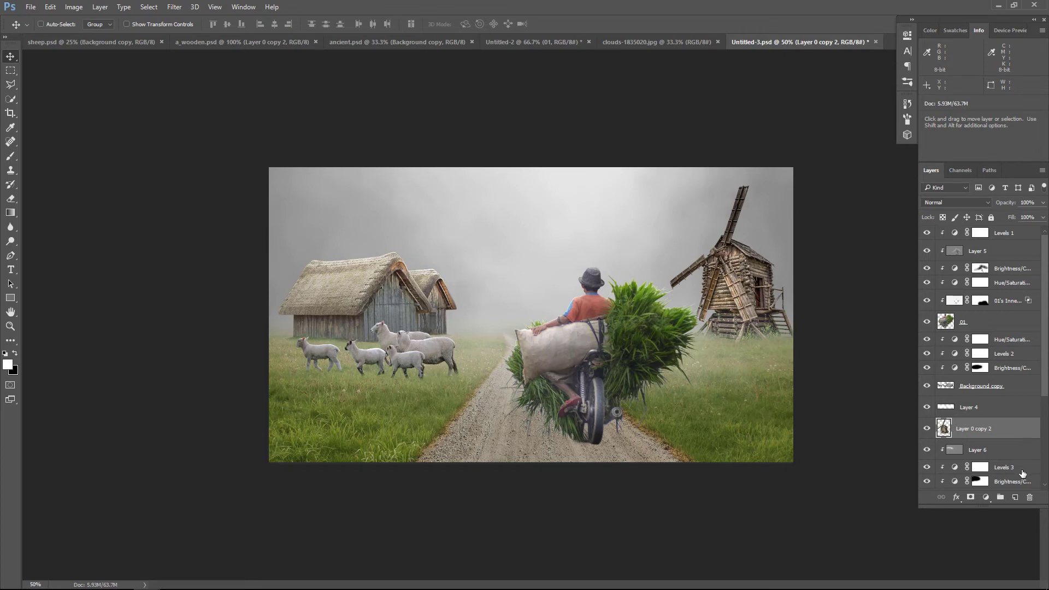
# Step: Add a Hue/Saturation adjustment above the windmill with saturation slightly lowered
pyautogui.click(991, 498)
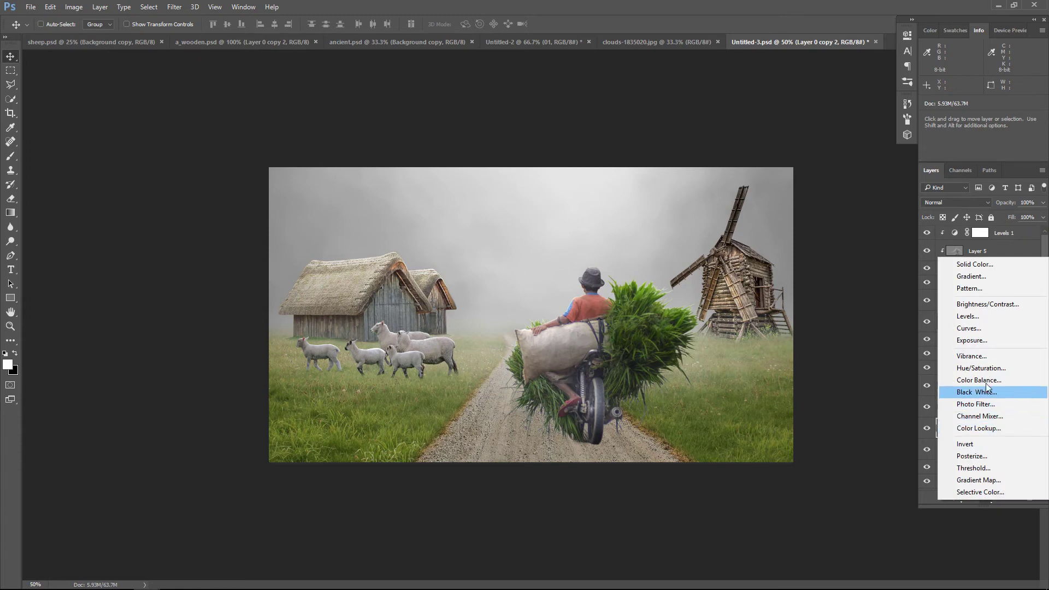
pyautogui.click(1000, 368)
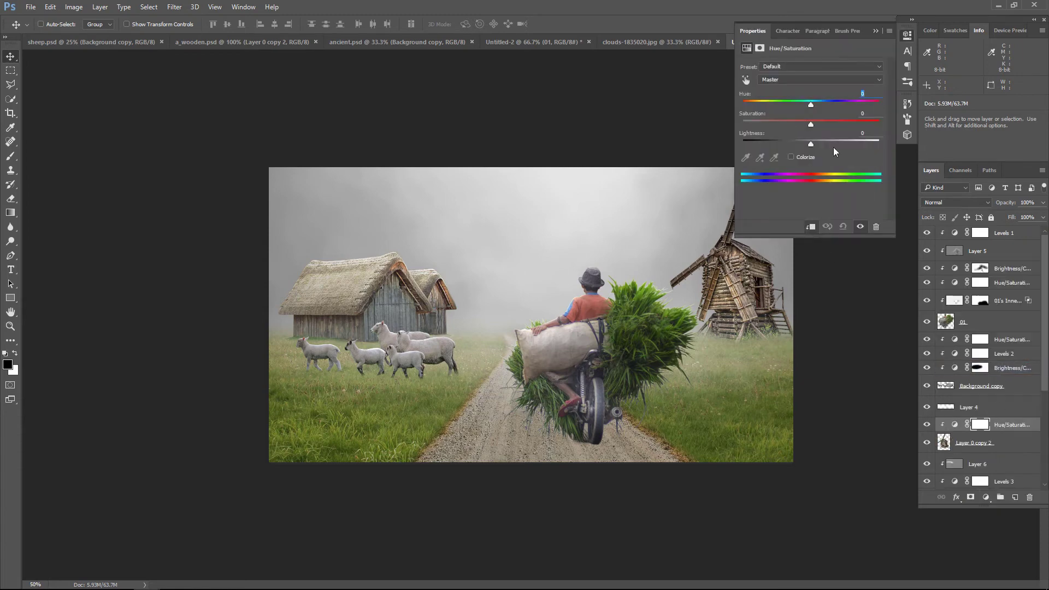
pyautogui.moveTo(797, 126); pyautogui.dragTo(796, 125)
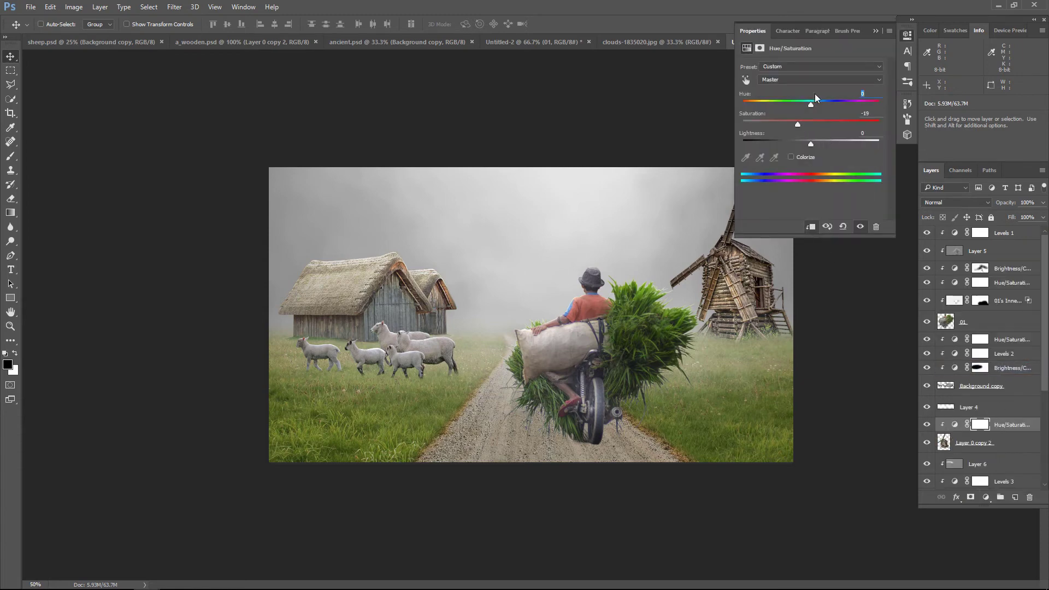
pyautogui.click(874, 31)
# Step: Add a new layer clipped to the windmill, set to Overlay and filled with 50% gray
pyautogui.click(988, 501)
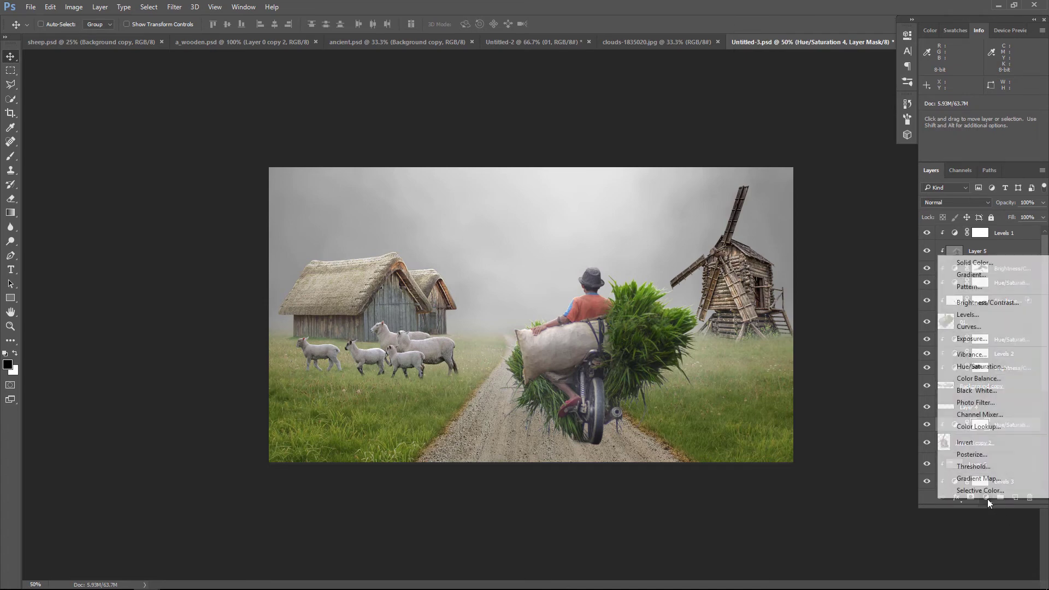
pyautogui.click(1016, 505)
pyautogui.click(1016, 502)
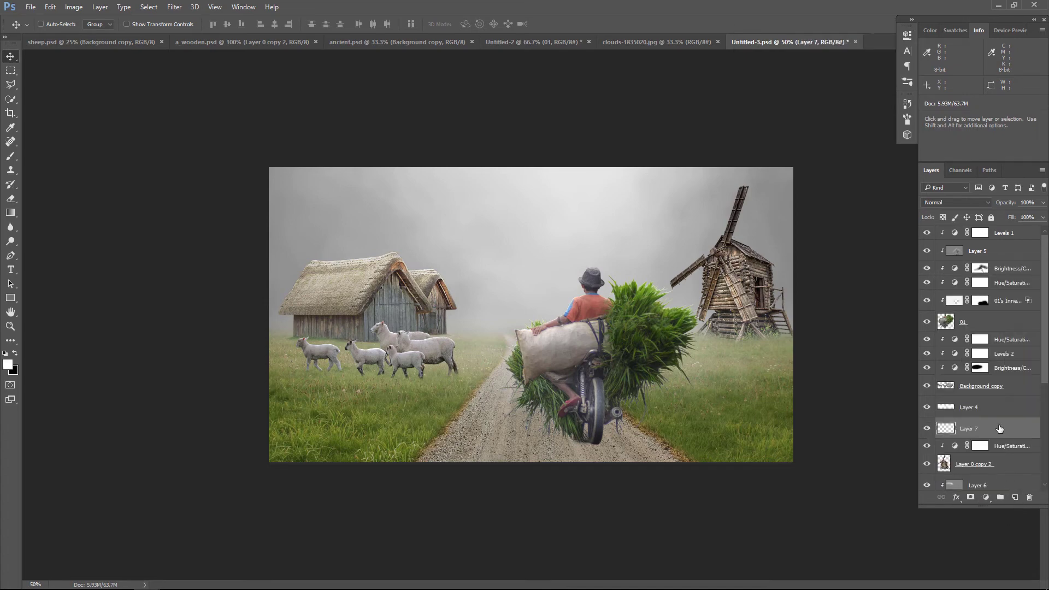
pyautogui.hotkey('ctrl', 'alt', 'g')
pyautogui.click(954, 202)
pyautogui.click(954, 315)
pyautogui.click(48, 7)
pyautogui.click(68, 162)
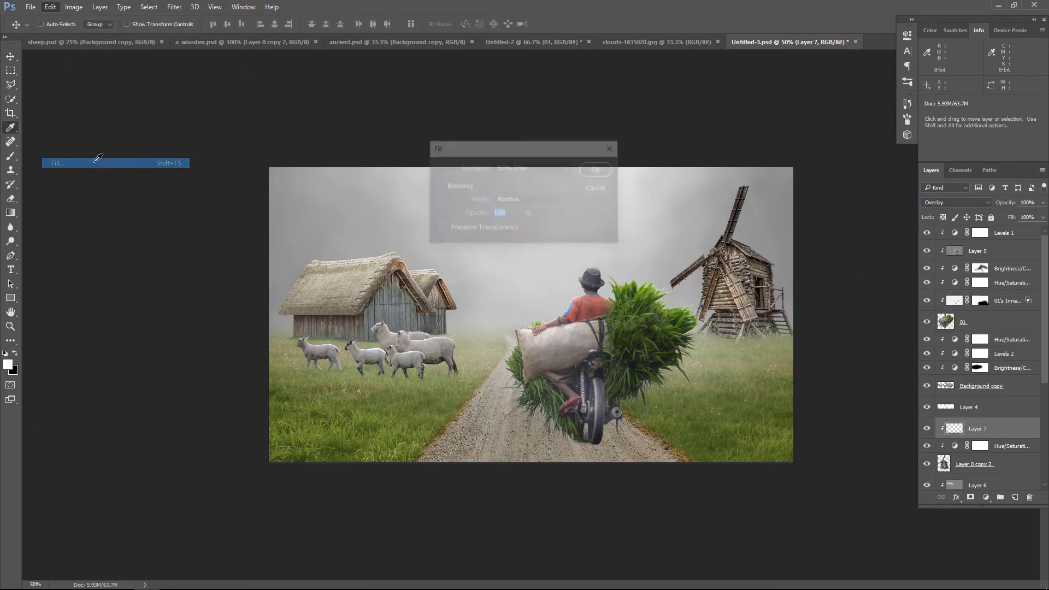
pyautogui.click(598, 169)
pyautogui.press('v')
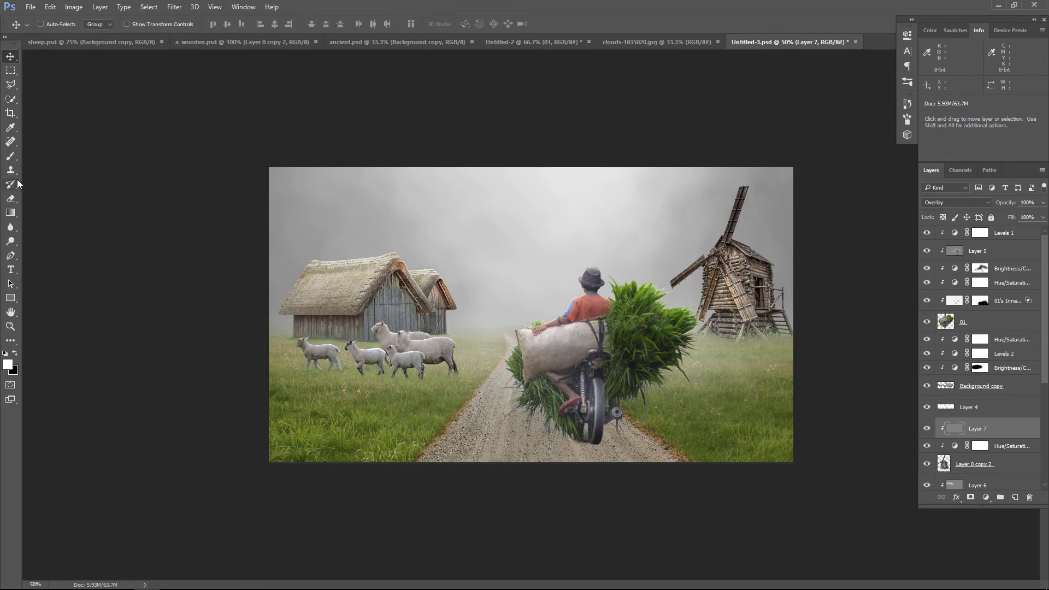
# Step: Dodge the windmill's blade and roof on the gray Overlay layer to lighten them
pyautogui.click(10, 156)
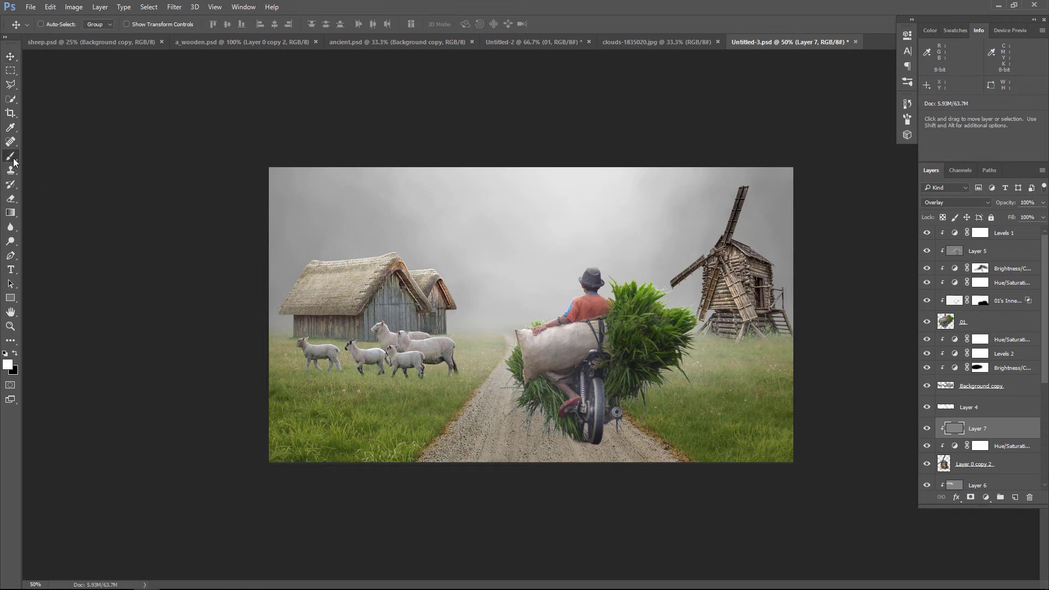
pyautogui.click(13, 245)
pyautogui.click(49, 241)
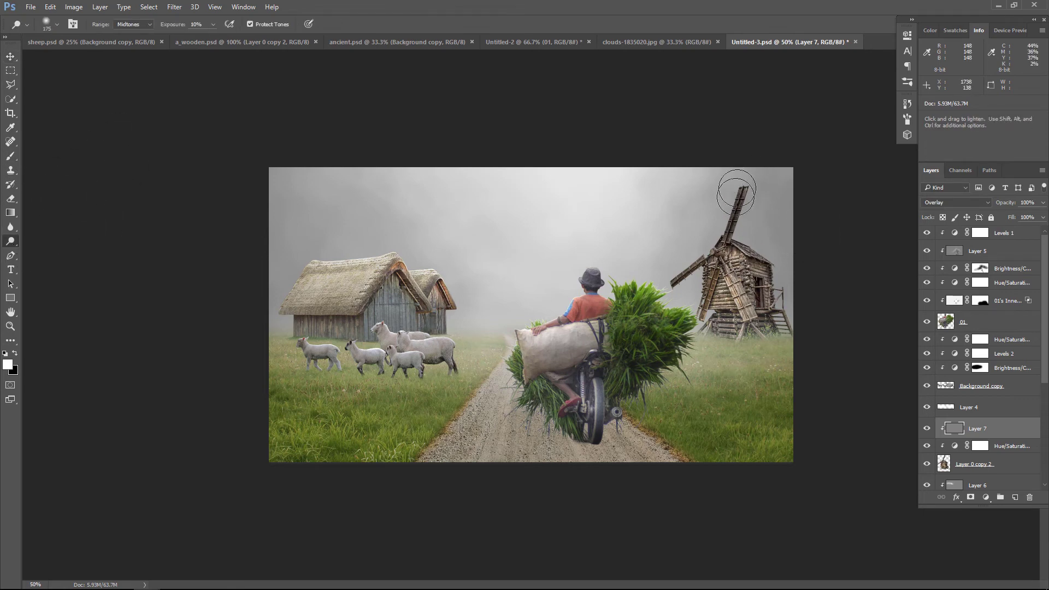
pyautogui.moveTo(736, 191); pyautogui.dragTo(748, 245)
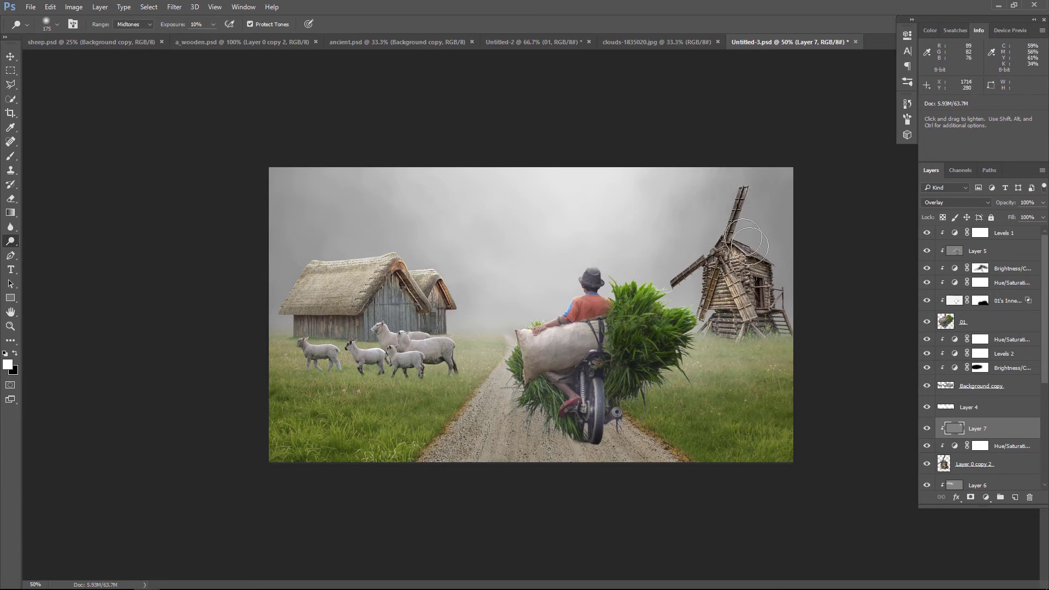
pyautogui.moveTo(748, 245)
pyautogui.mouseDown()
pyautogui.moveTo(734, 207)
pyautogui.moveTo(808, 322)
pyautogui.moveTo(699, 234)
pyautogui.moveTo(734, 234)
pyautogui.mouseUp()
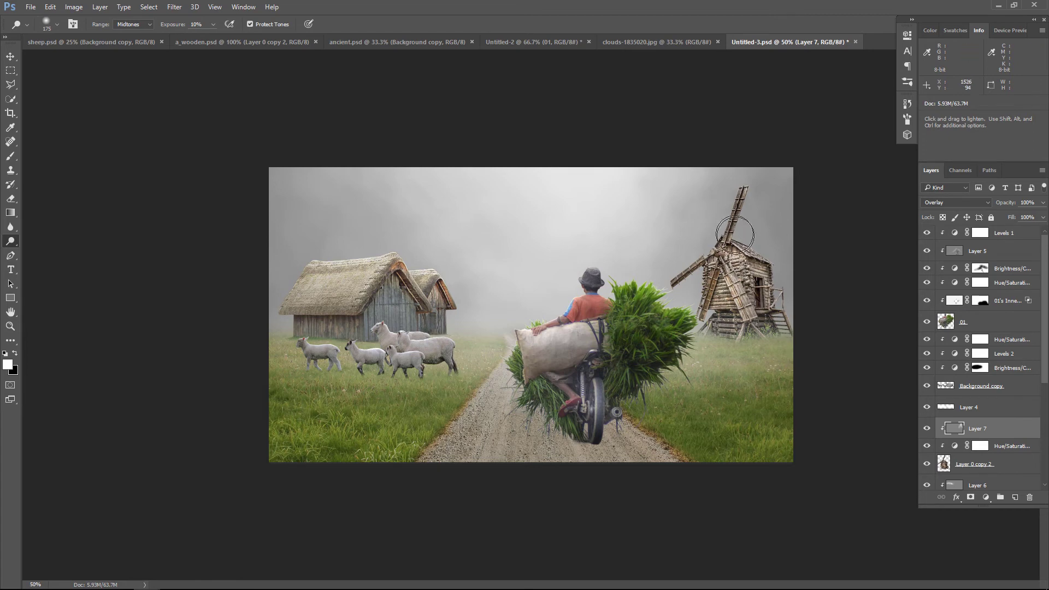
# Step: Add a clipped Levels adjustment to the windmill with midtones darkened to 0.88
pyautogui.click(928, 430)
pyautogui.click(1042, 202)
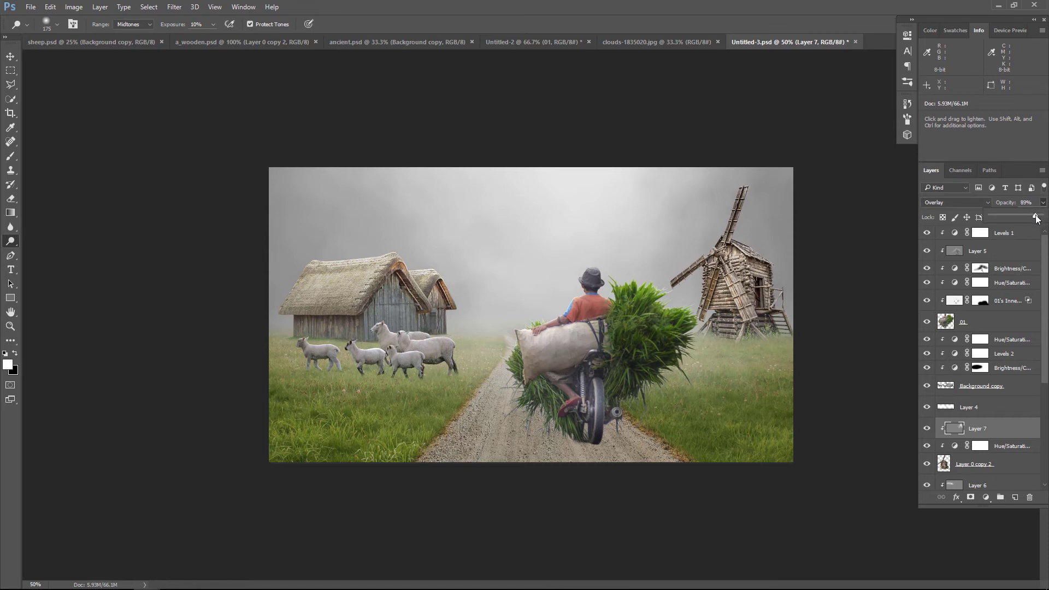
pyautogui.click(988, 433)
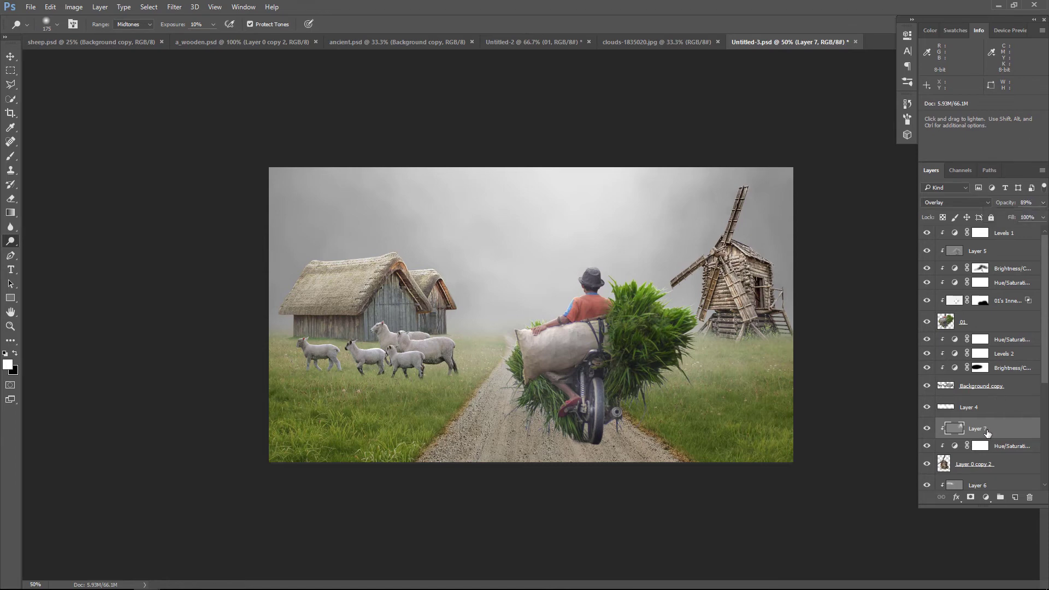
pyautogui.click(985, 497)
pyautogui.click(984, 316)
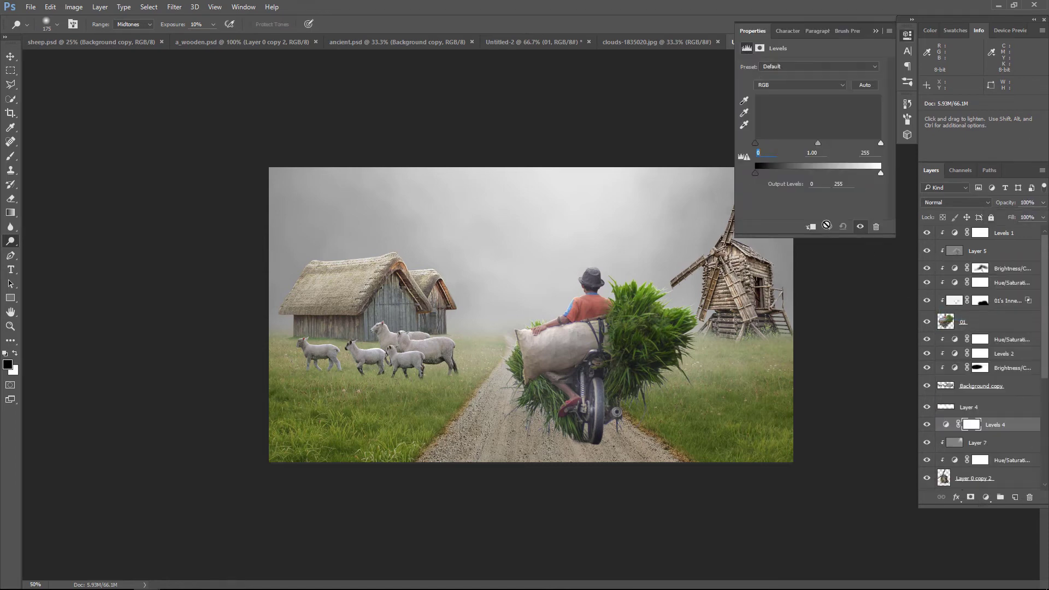
pyautogui.click(811, 227)
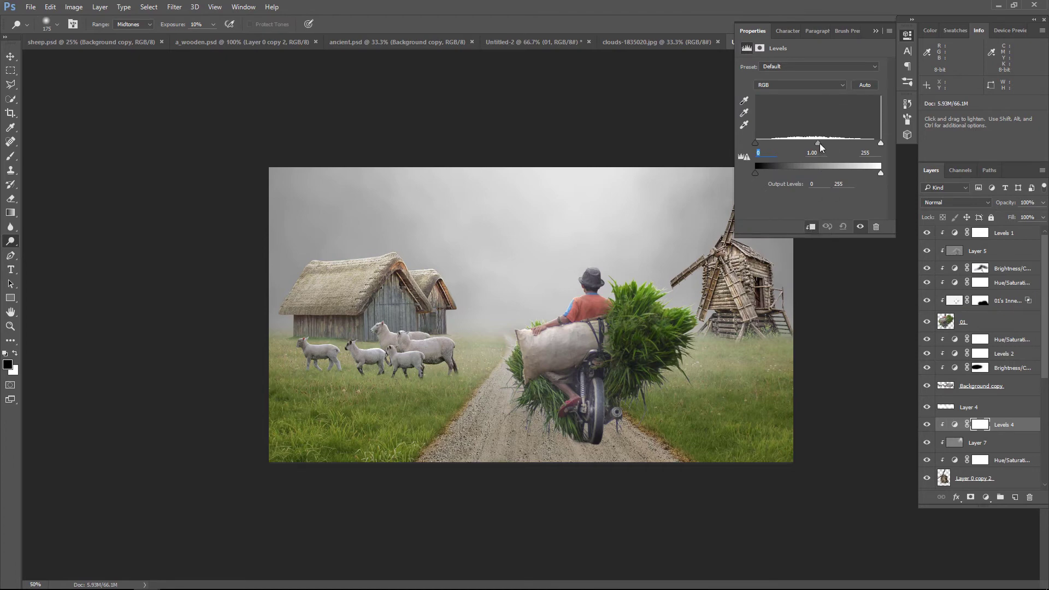
pyautogui.moveTo(818, 143); pyautogui.dragTo(869, 143)
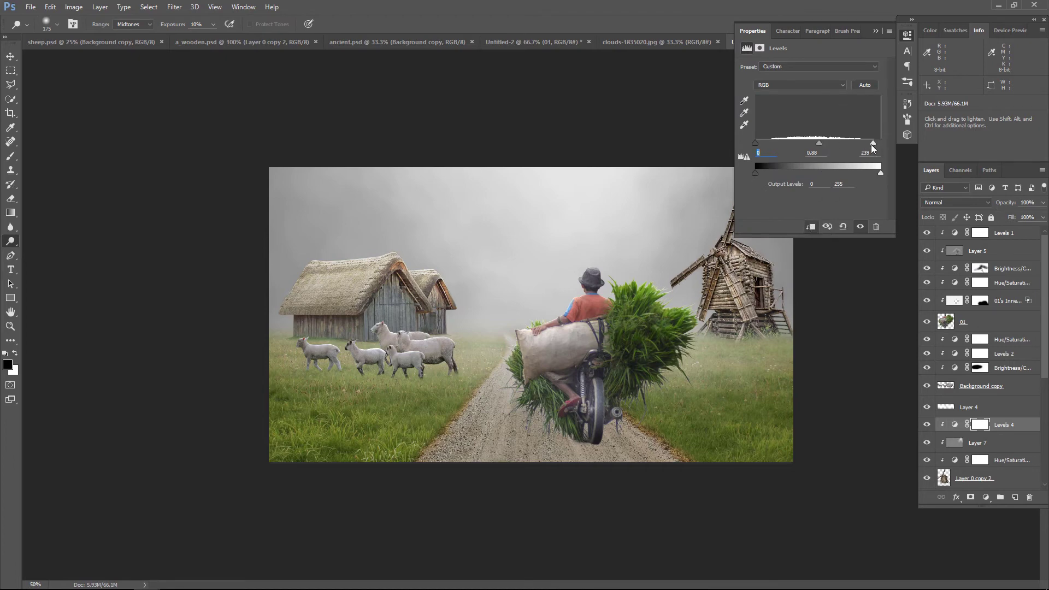
pyautogui.click(876, 30)
# Step: Lower the windmill's Hue/Saturation saturation to -26
pyautogui.doubleClick(954, 460)
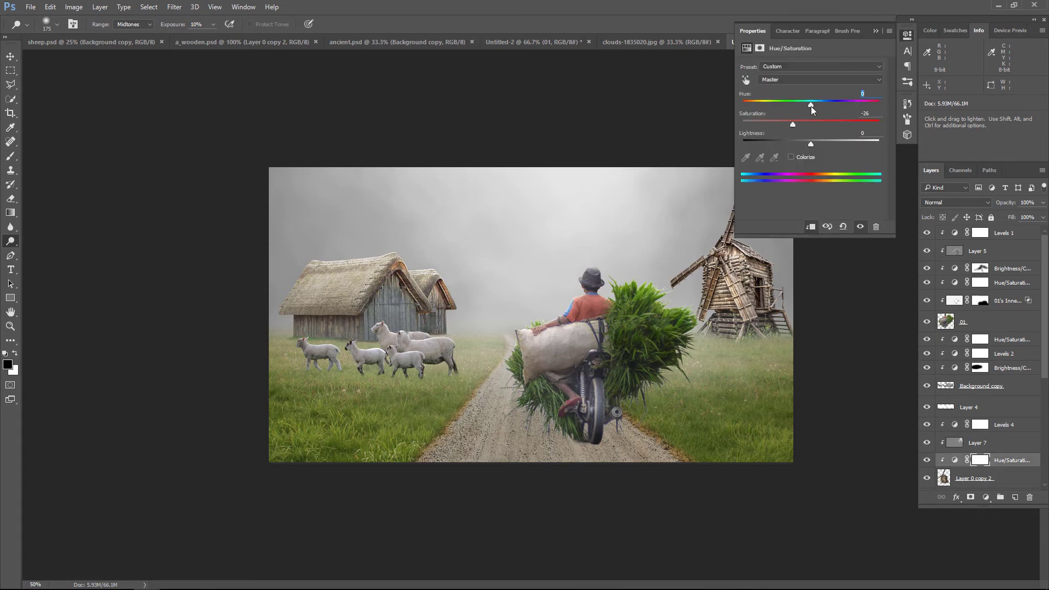
pyautogui.click(873, 31)
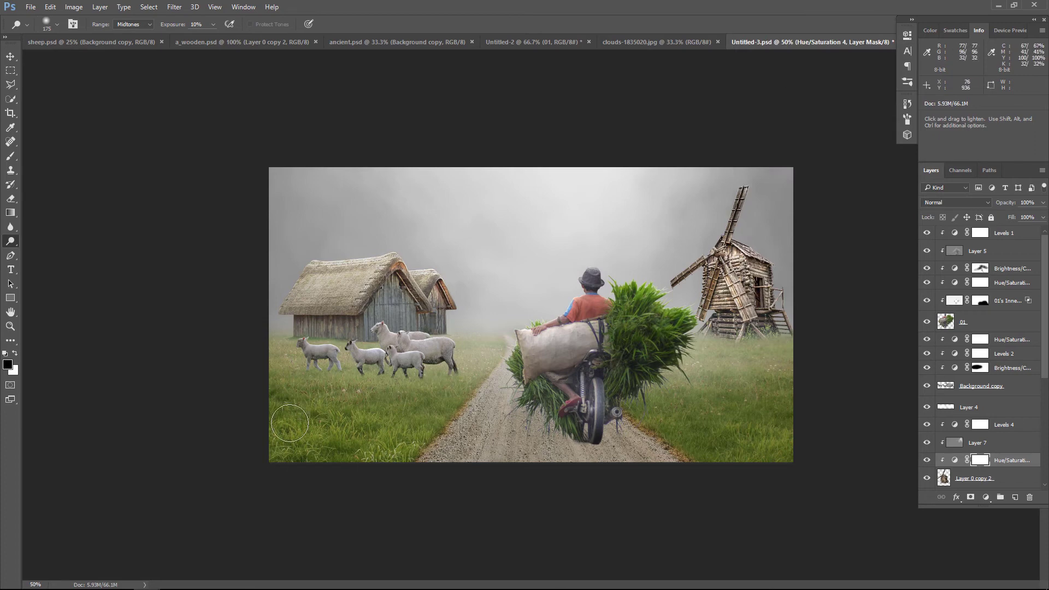
pyautogui.click(10, 57)
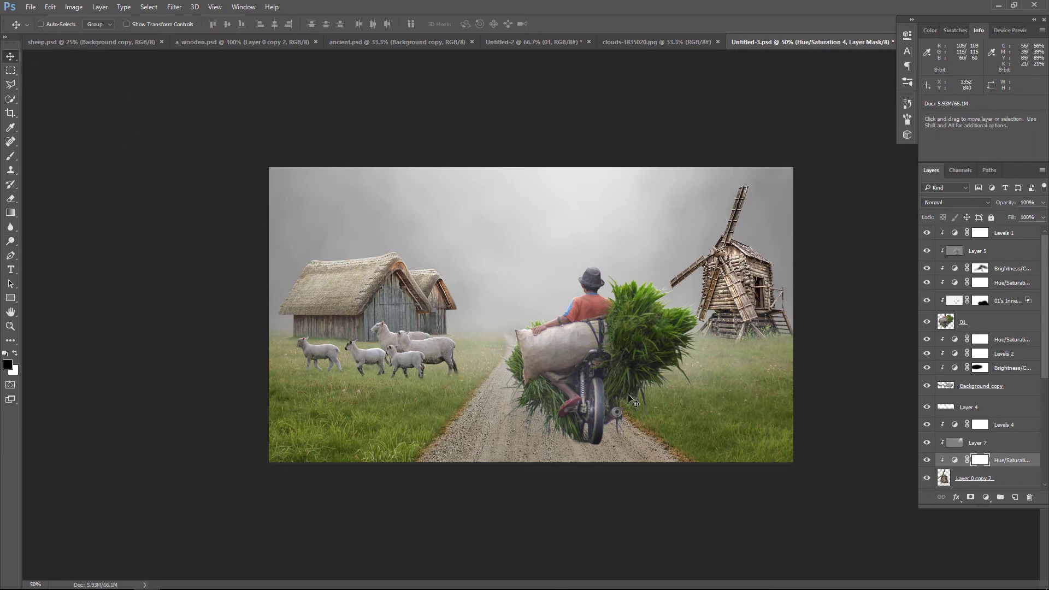
# Step: Add a new empty layer for the rider's shadow
pyautogui.click(1016, 251)
pyautogui.press('x')
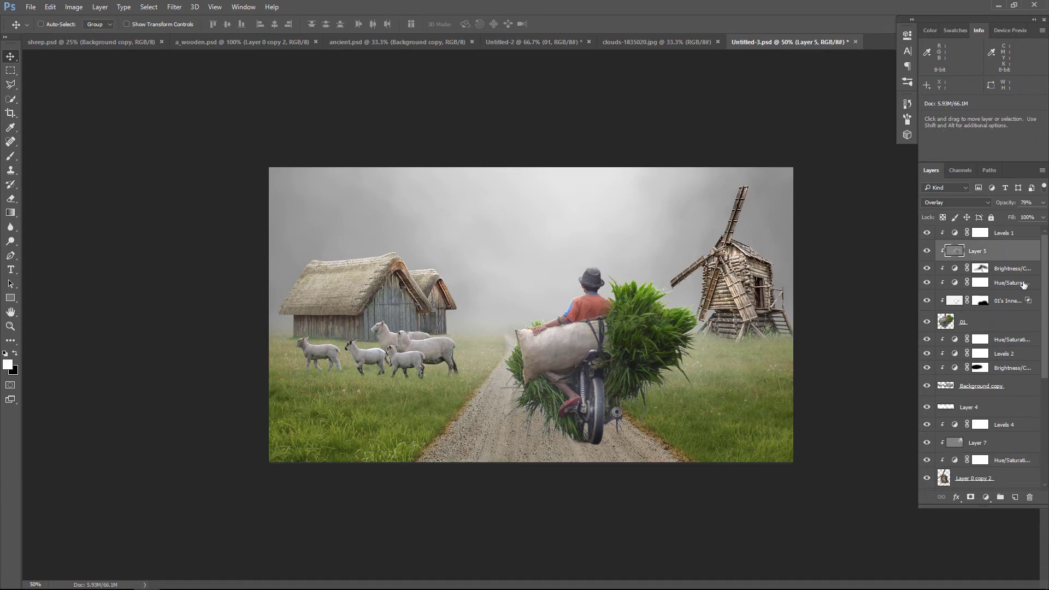
pyautogui.click(978, 322)
pyautogui.press('x')
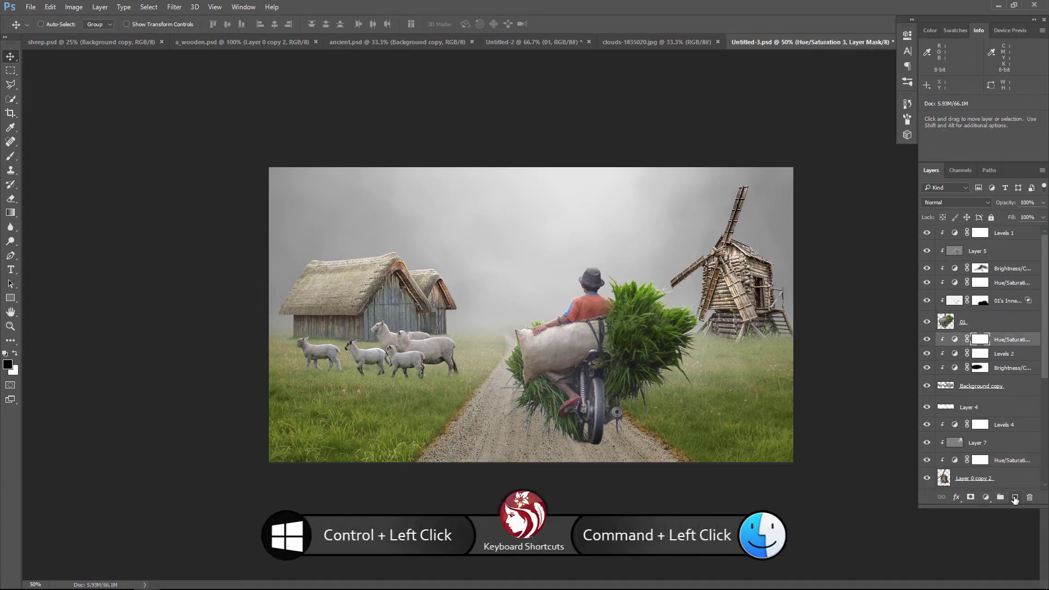
pyautogui.keyDown('ctrl'); pyautogui.click(1015, 497); pyautogui.keyUp('ctrl')
# Step: Fill the rider's outline with black, flip it vertically and nudge it under the bike
pyautogui.keyDown('ctrl'); pyautogui.click(946, 321); pyautogui.keyUp('ctrl')
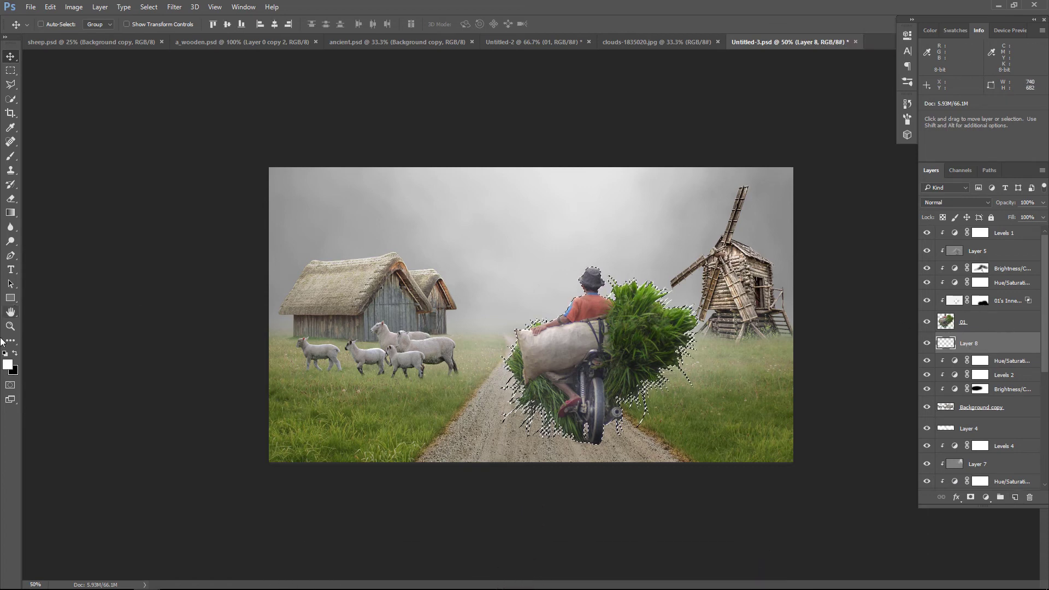
pyautogui.press('x')
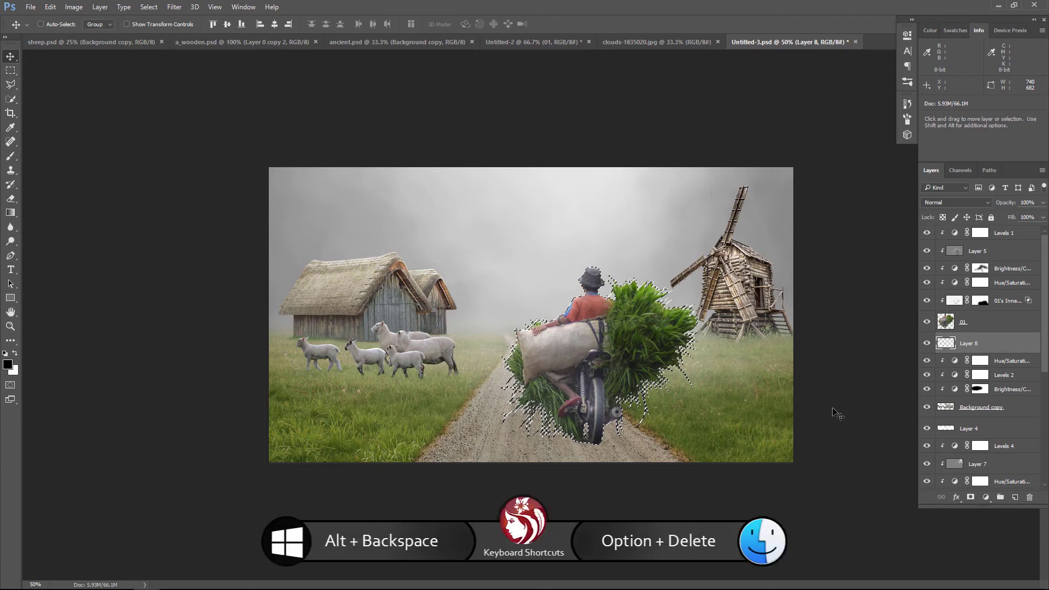
pyautogui.hotkey('alt', 'BackSpace')
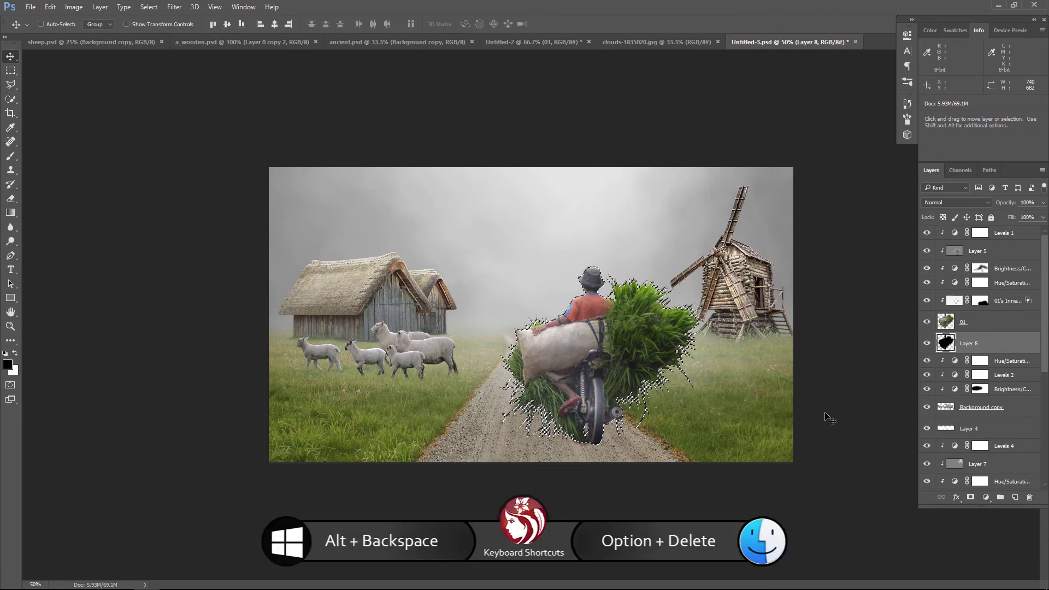
pyautogui.click(49, 6)
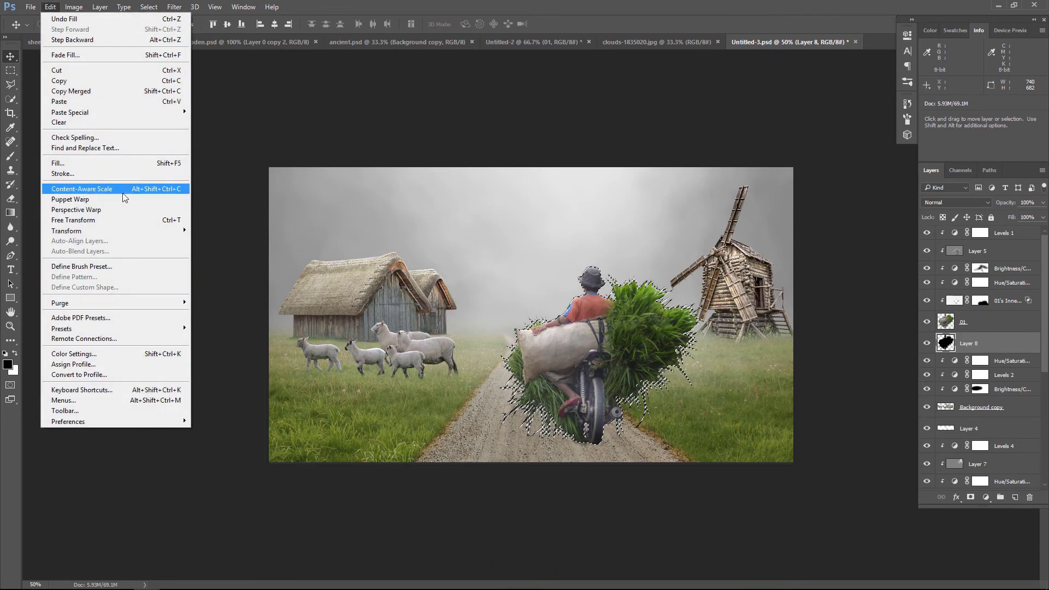
pyautogui.click(231, 360)
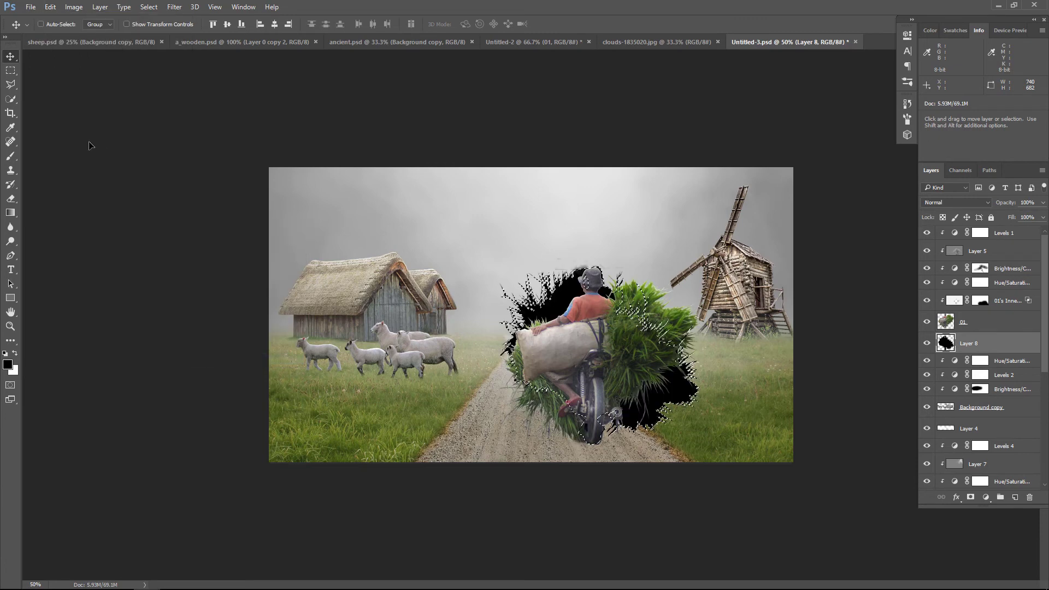
pyautogui.hotkey('ctrl', 'd')
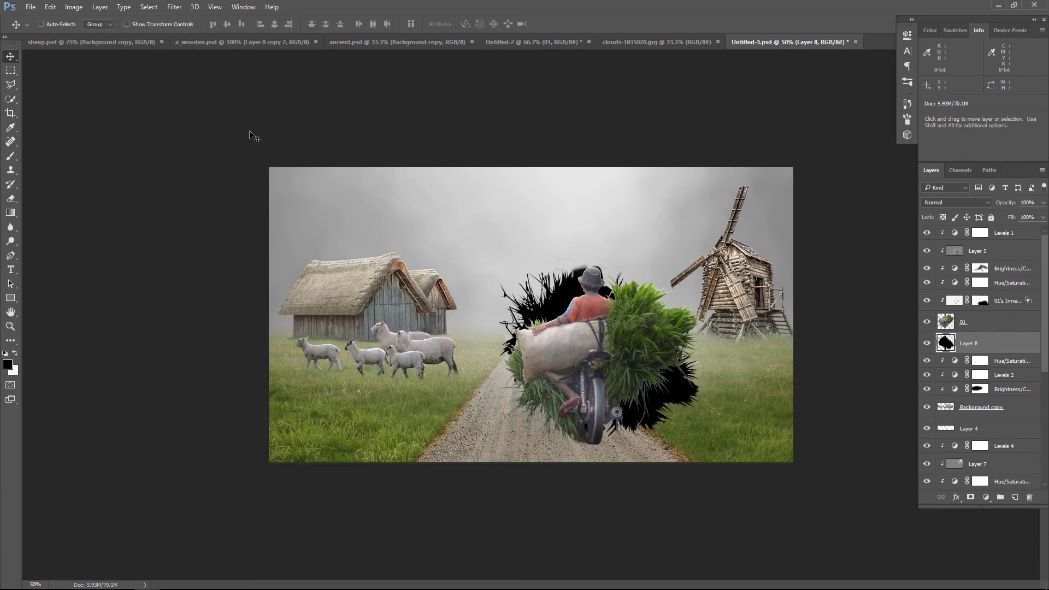
pyautogui.hotkey('shift', 'Down')
pyautogui.hotkey('shift', 'Down')
pyautogui.hotkey('shift', 'Down')
pyautogui.hotkey('shift', 'Down')
pyautogui.hotkey('shift', 'Down')
pyautogui.hotkey('shift', 'Down')
pyautogui.hotkey('shift', 'Down')
pyautogui.hotkey('shift', 'Down')
pyautogui.hotkey('shift', 'Down')
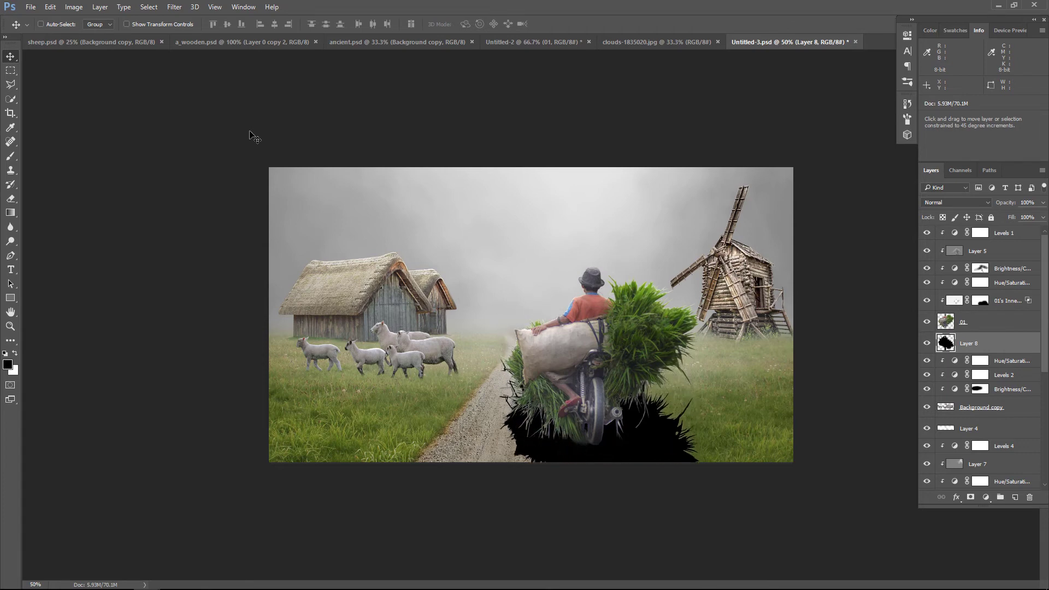
pyautogui.hotkey('shift', 'Down')
pyautogui.hotkey('shift', 'Down')
pyautogui.hotkey('shift', 'Down')
pyautogui.hotkey('shift', 'Down')
pyautogui.hotkey('shift', 'Down')
pyautogui.hotkey('shift', 'Down')
pyautogui.hotkey('shift', 'Down')
pyautogui.hotkey('shift', 'Down')
pyautogui.hotkey('shift', 'Down')
pyautogui.hotkey('shift', 'Down')
pyautogui.hotkey('shift', 'Down')
pyautogui.hotkey('shift', 'Down')
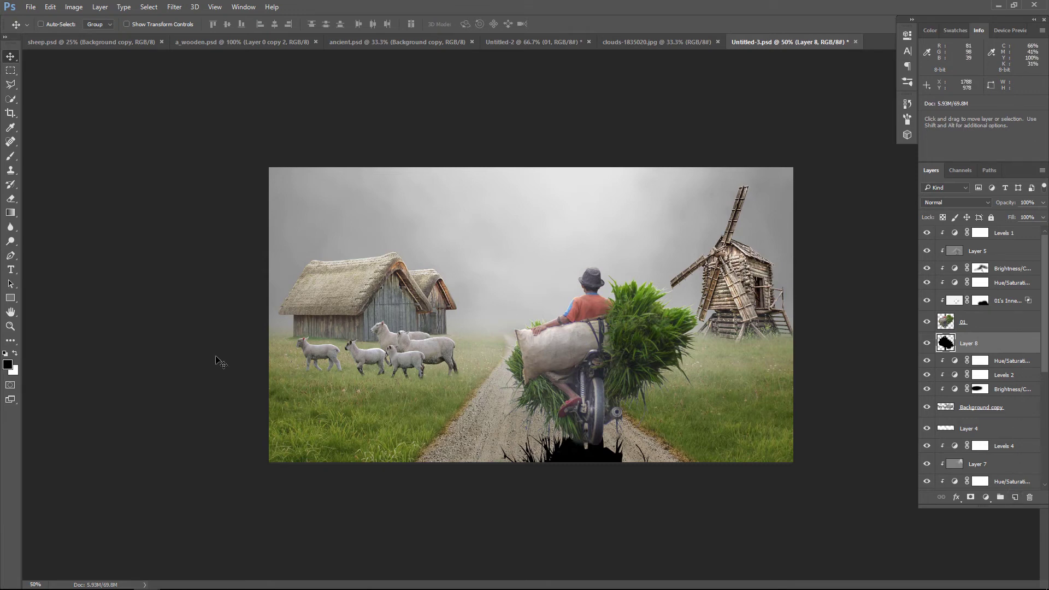
# Step: Paint soft black shadow beside and below the bike with a 200px brush
pyautogui.click(12, 156)
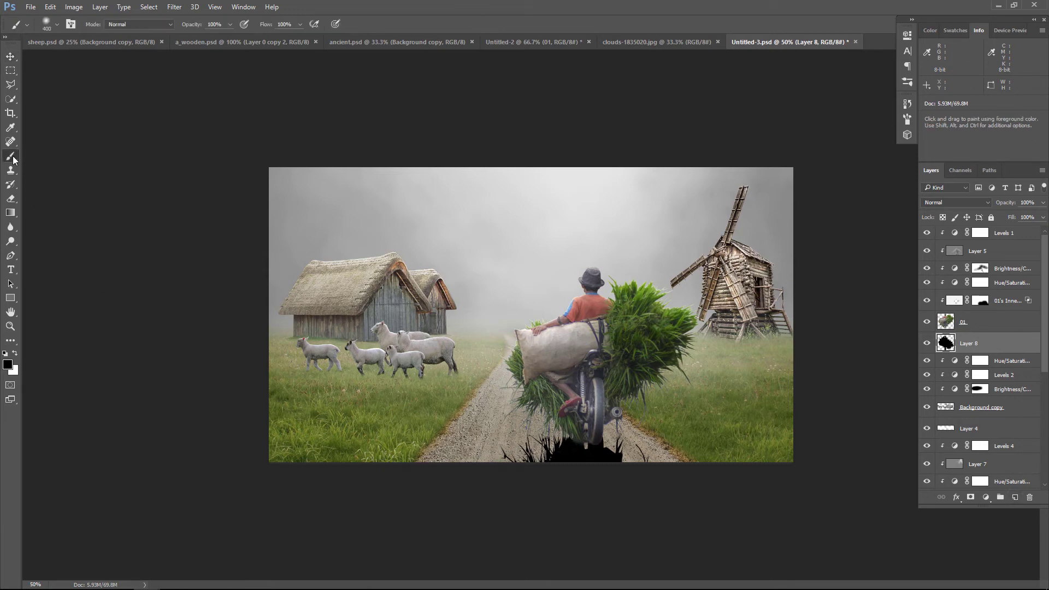
pyautogui.press('[')
pyautogui.press('[')
pyautogui.press('[')
pyautogui.moveTo(658, 432); pyautogui.dragTo(637, 442)
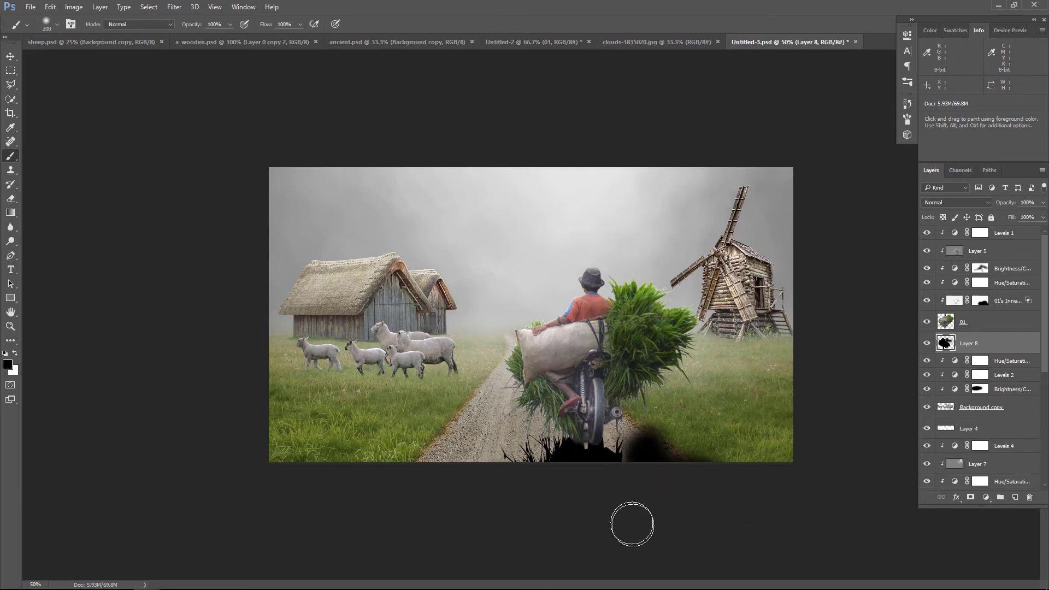
pyautogui.moveTo(632, 519)
pyautogui.mouseDown()
pyautogui.moveTo(627, 459)
pyautogui.moveTo(761, 486)
pyautogui.mouseUp()
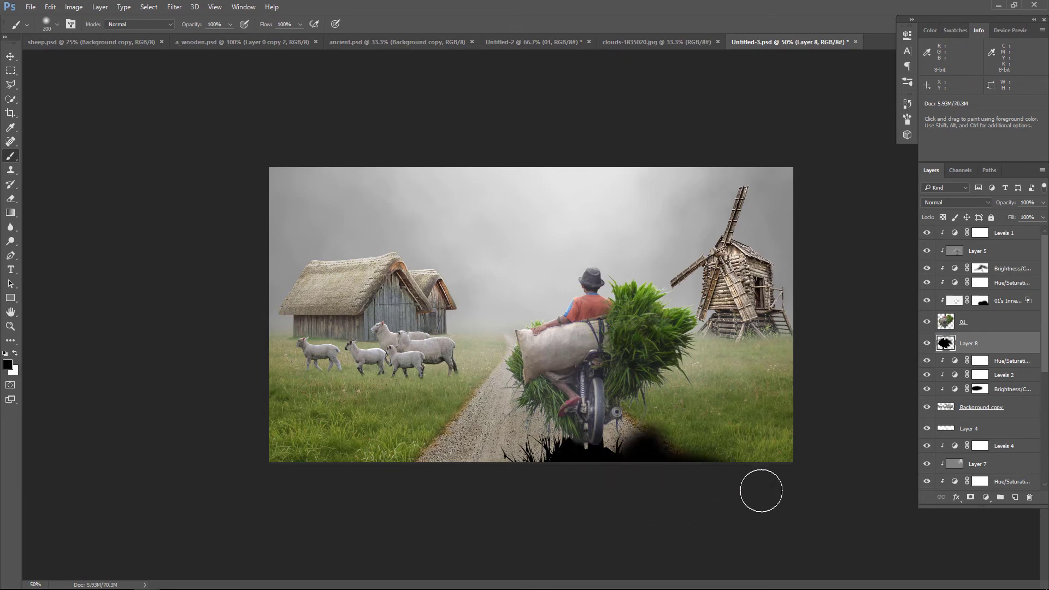
pyautogui.click(175, 7)
pyautogui.moveTo(179, 128)
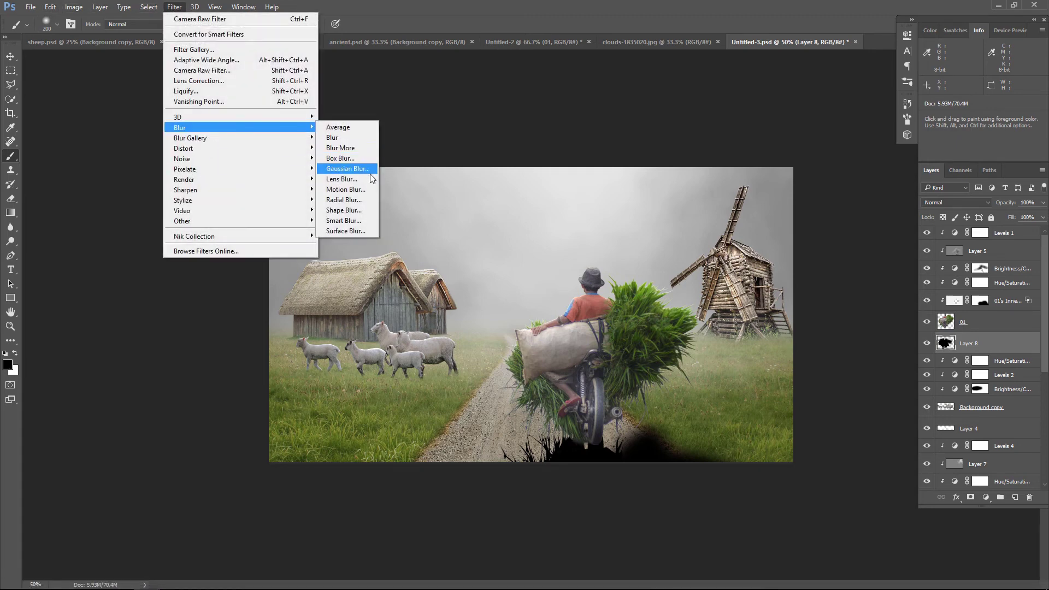
# Step: Soften the Layer 8 shadow under the bike with a 6.4-pixel Gaussian Blur
pyautogui.click(368, 169)
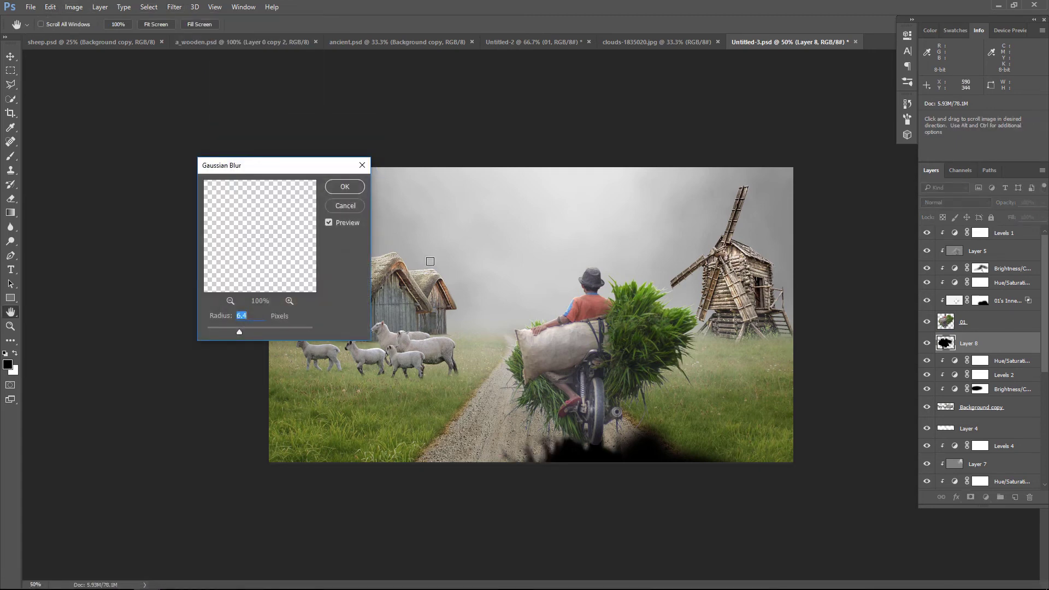
pyautogui.click(344, 186)
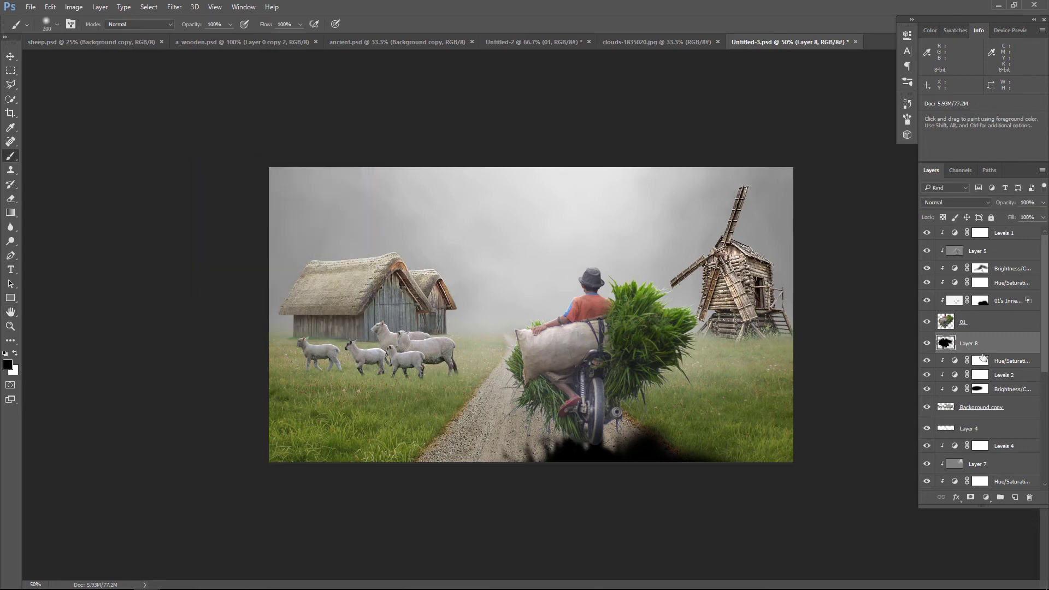
pyautogui.hotkey('ctrl', 'r')
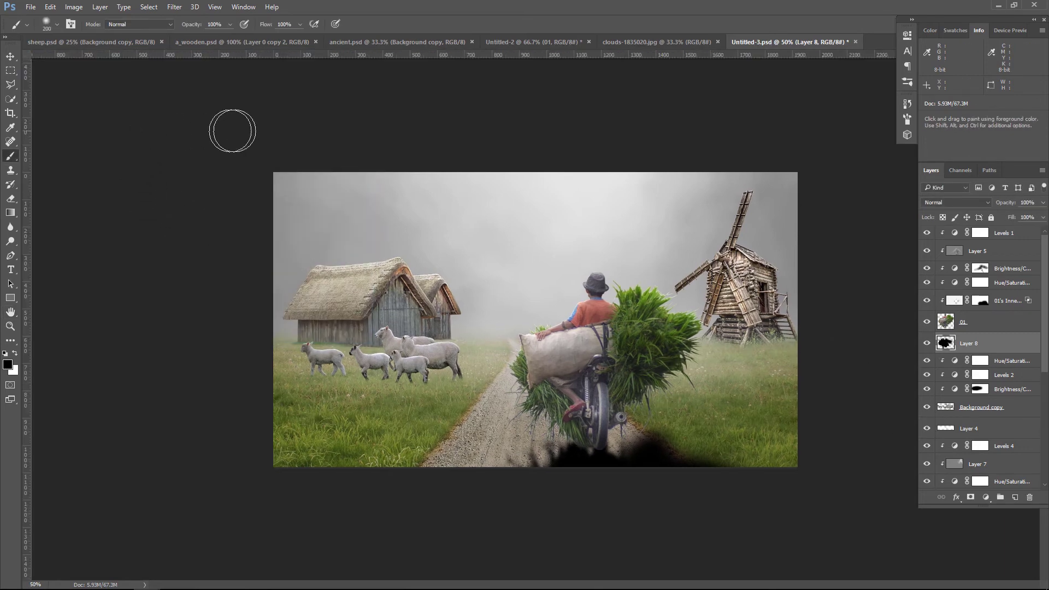
pyautogui.hotkey('ctrl', 'r')
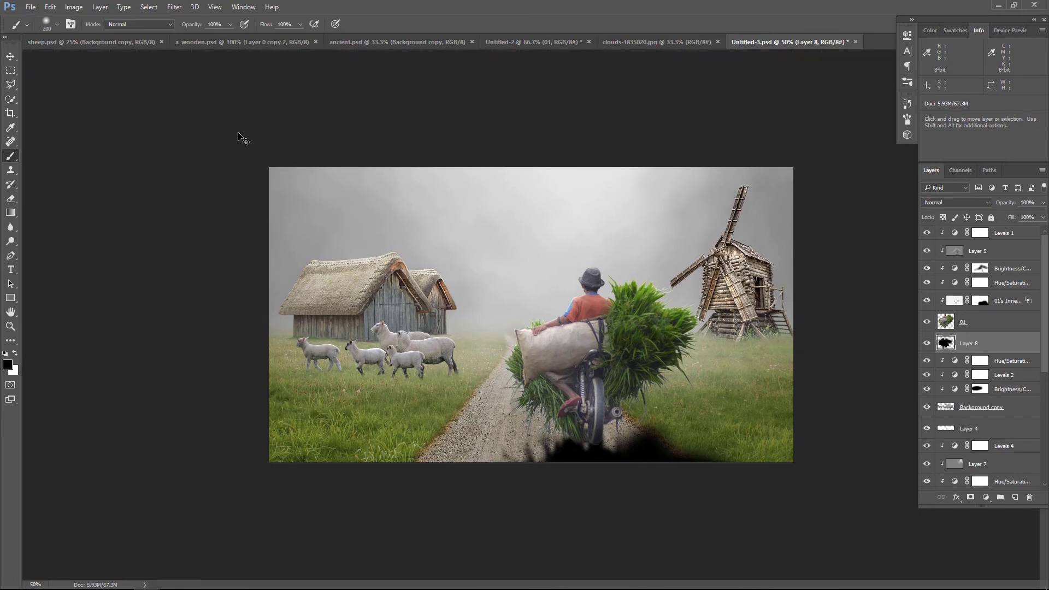
# Step: Distort the shadow's corners into a wider, angled perspective shape and commit it
pyautogui.hotkey('ctrl', 't')
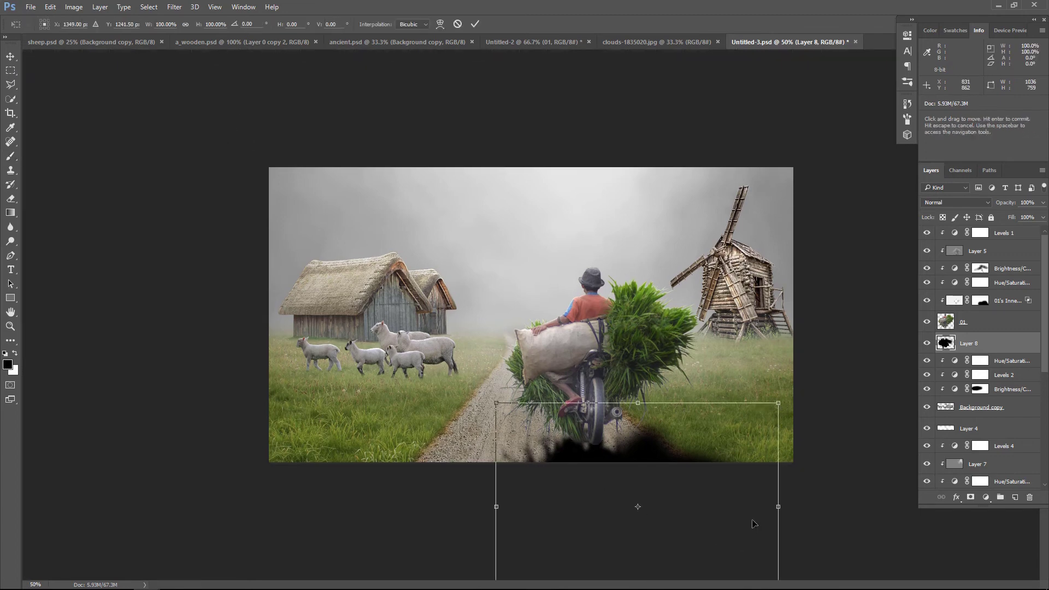
pyautogui.hotkey('ctrl', '-')
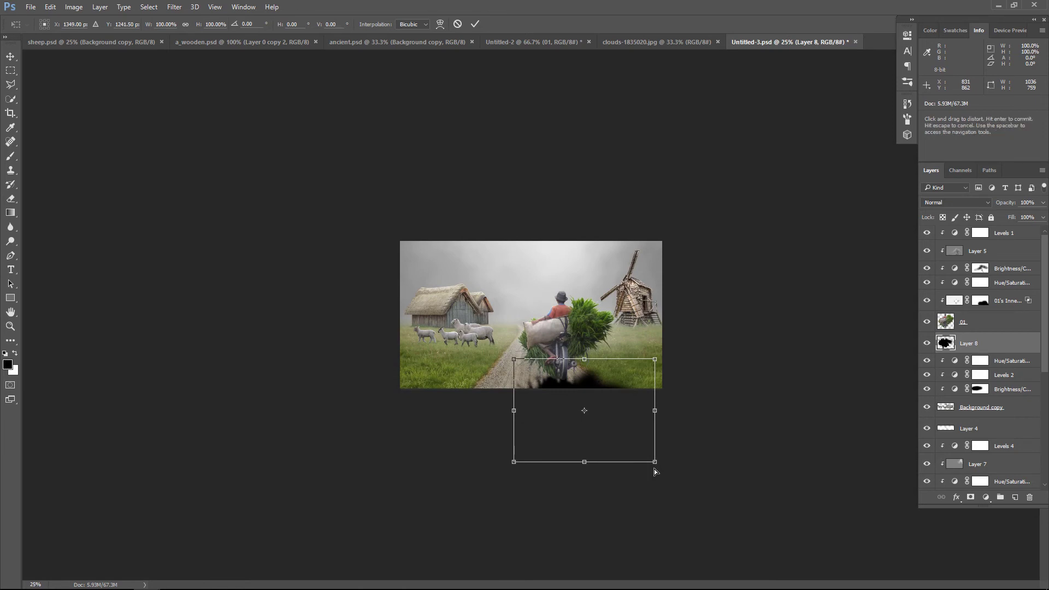
pyautogui.moveTo(657, 464); pyautogui.dragTo(682, 472)
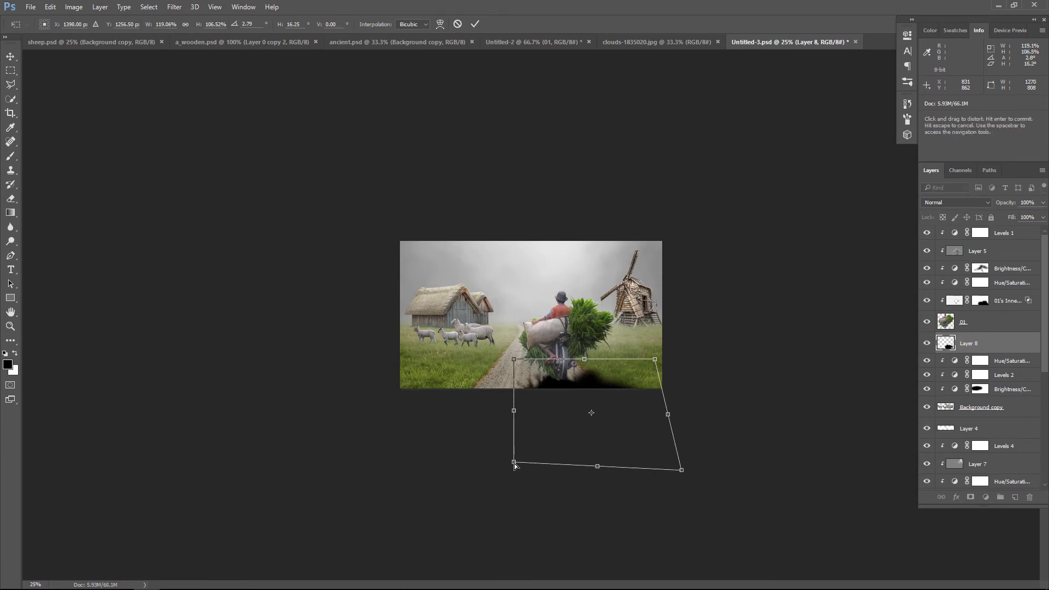
pyautogui.moveTo(514, 463); pyautogui.dragTo(515, 477)
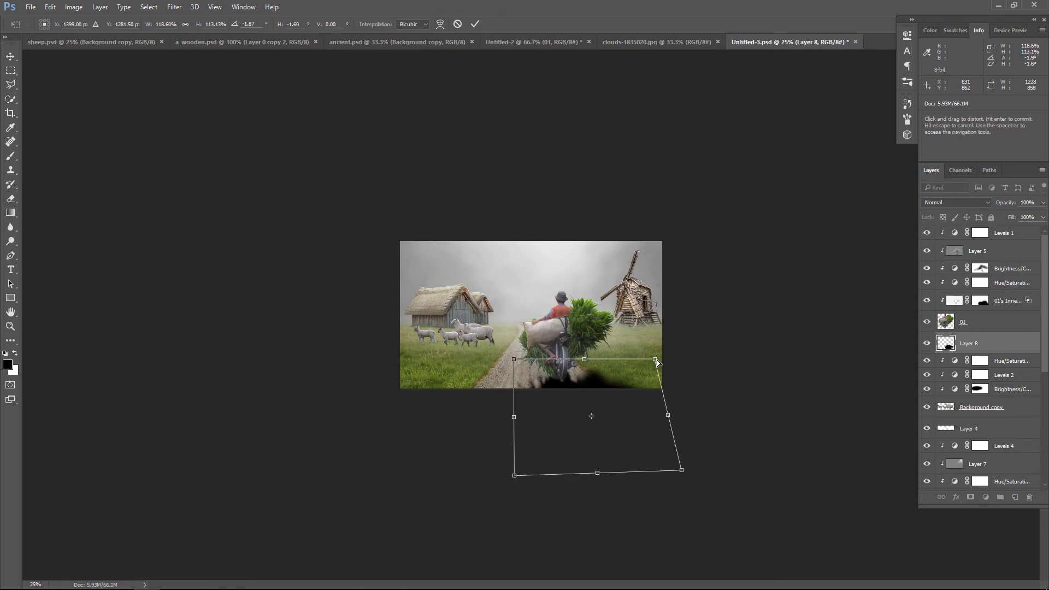
pyautogui.moveTo(657, 362); pyautogui.dragTo(635, 371)
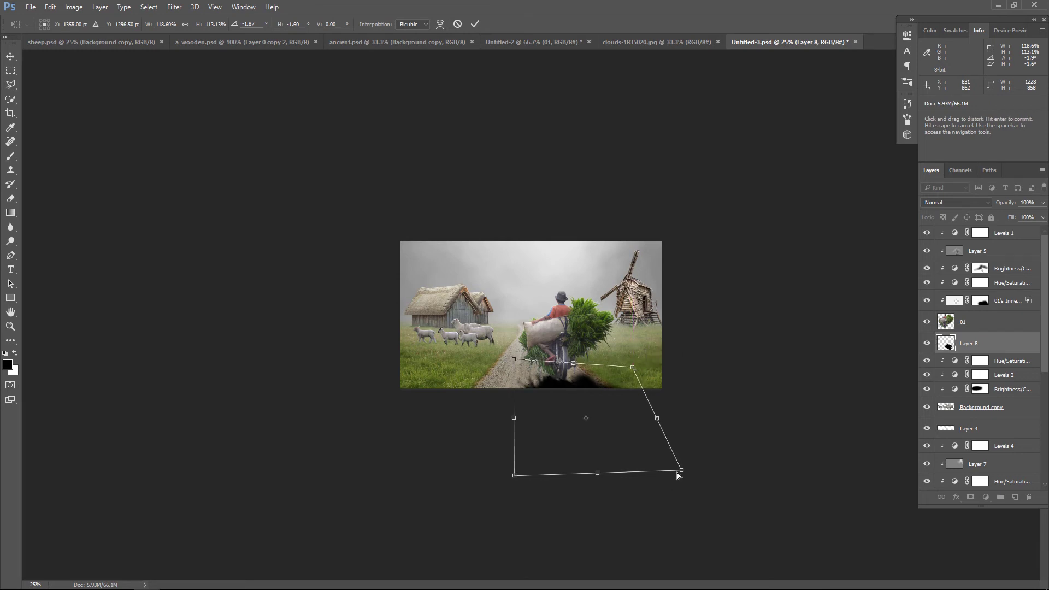
pyautogui.moveTo(677, 475); pyautogui.dragTo(678, 474)
pyautogui.press('b')
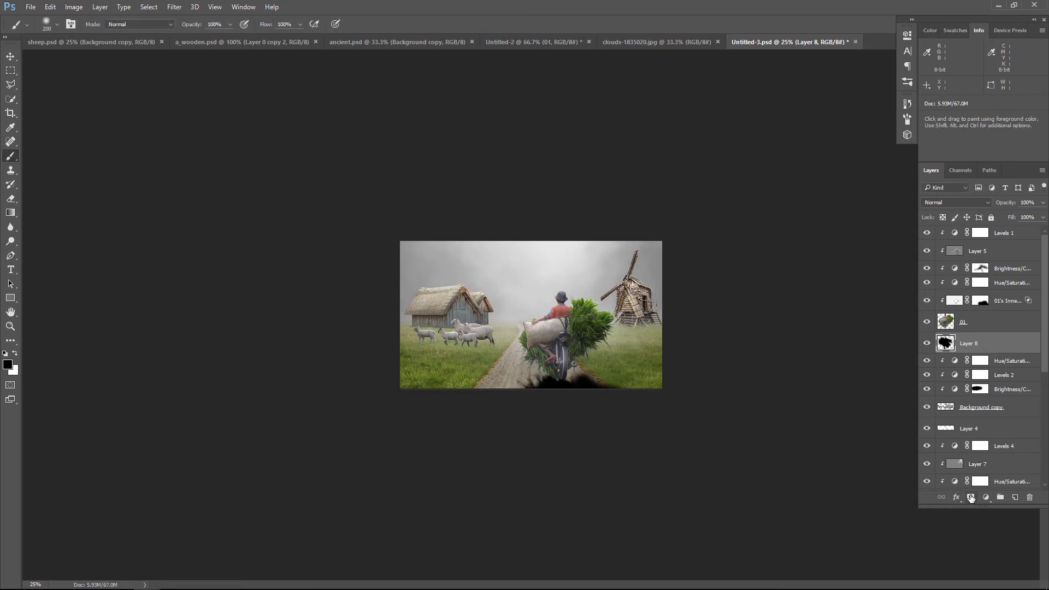
# Step: Mask the shadow layer, fade it with a 700px 55% brush, and set opacity 91%
pyautogui.click(970, 497)
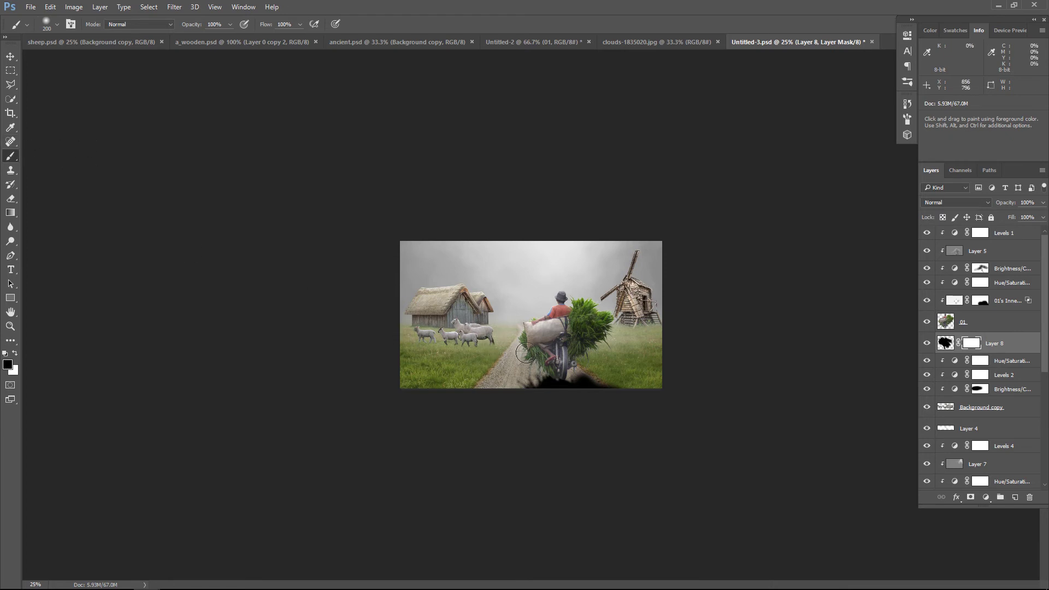
pyautogui.press(']')
pyautogui.press(']')
pyautogui.press(']')
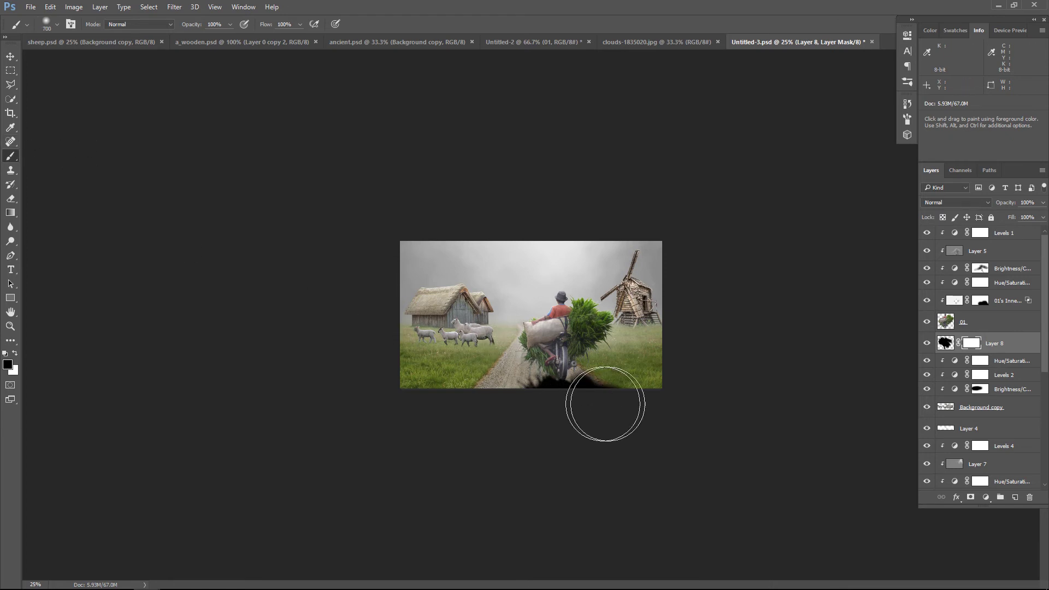
pyautogui.click(231, 25)
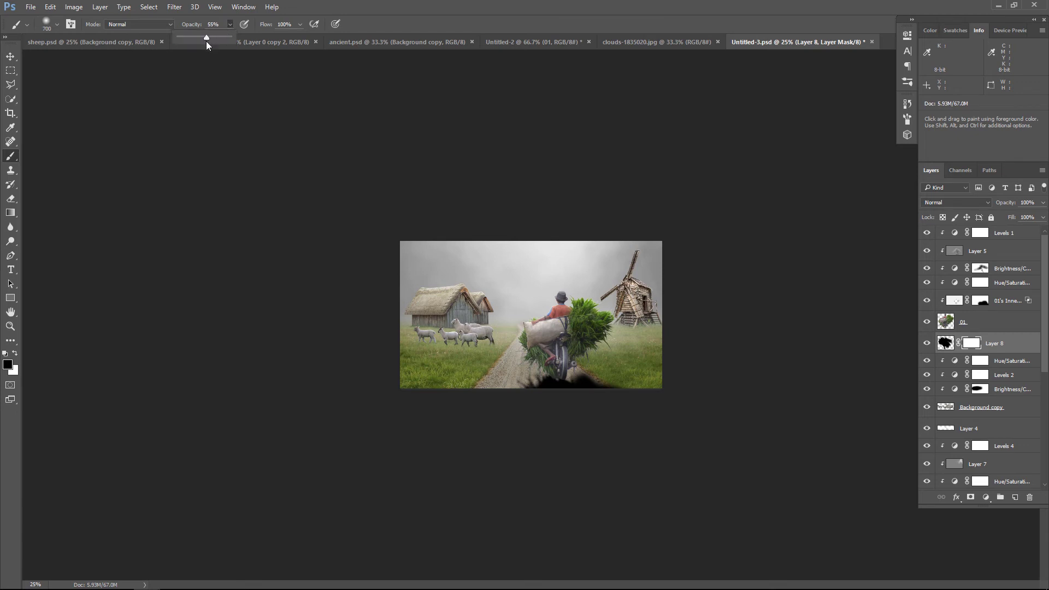
pyautogui.moveTo(541, 380); pyautogui.dragTo(554, 393)
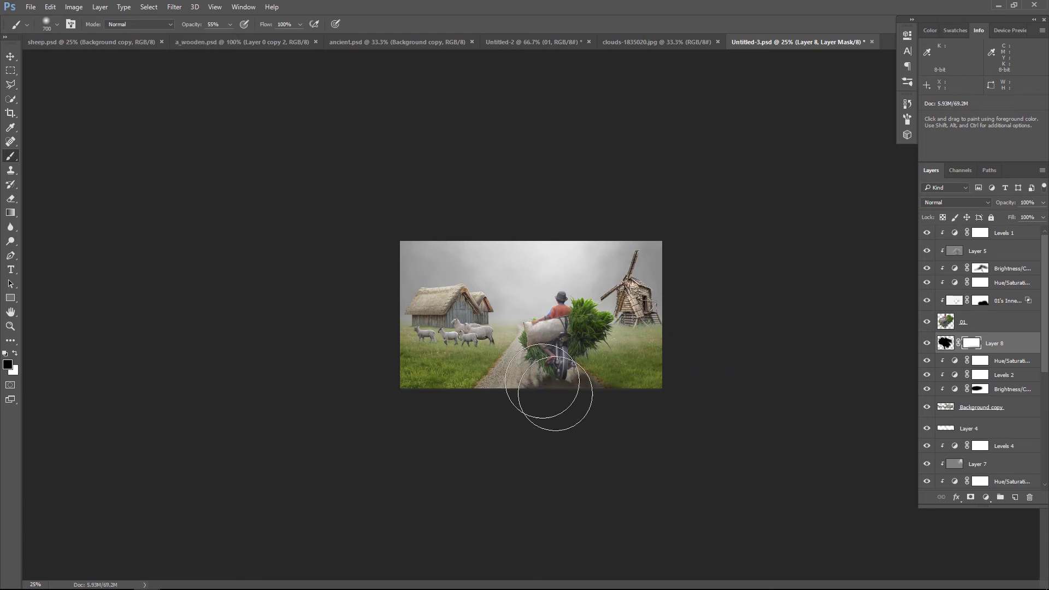
pyautogui.press('v')
pyautogui.click(1043, 203)
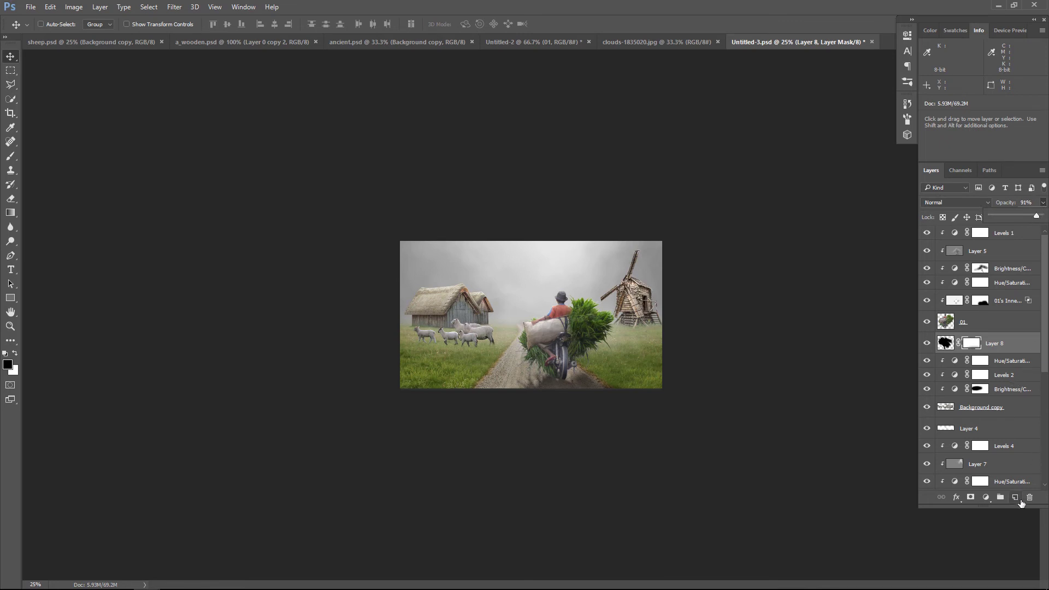
# Step: Paint dark shading under the rear wheel on a new layer with a 100px brush, at 61% opacity
pyautogui.click(1015, 496)
pyautogui.hotkey('ctrl', '+')
pyautogui.hotkey('ctrl', '+')
pyautogui.hotkey('ctrl', '+')
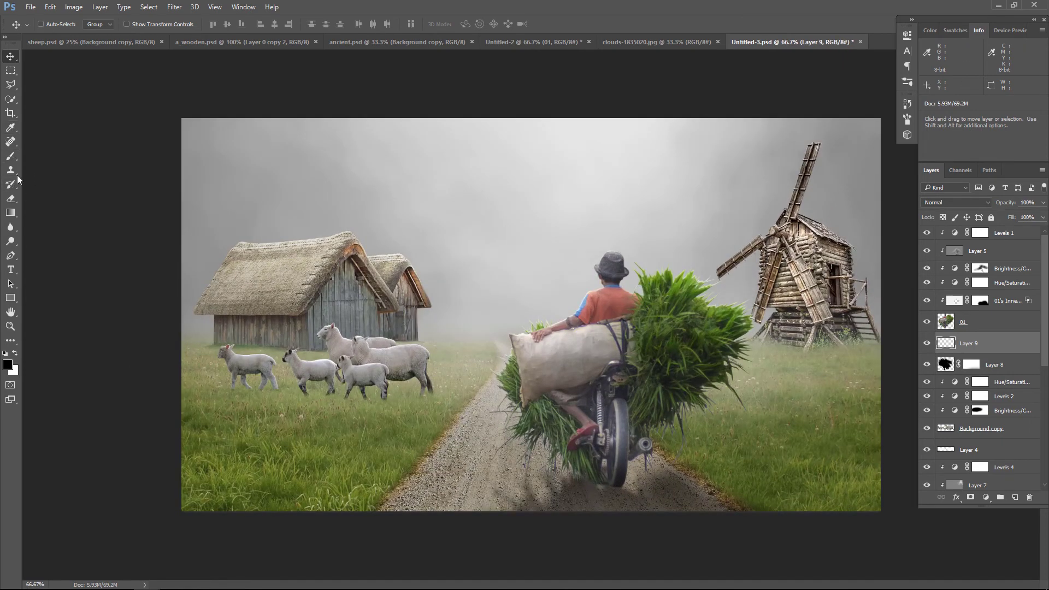
pyautogui.click(11, 157)
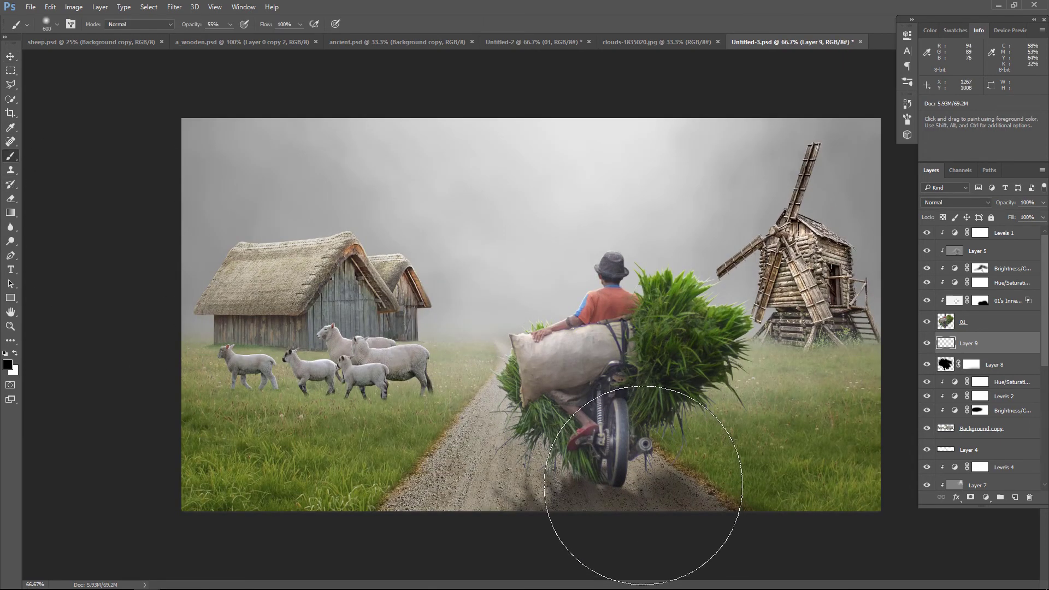
pyautogui.press('[')
pyautogui.press('[')
pyautogui.press('[')
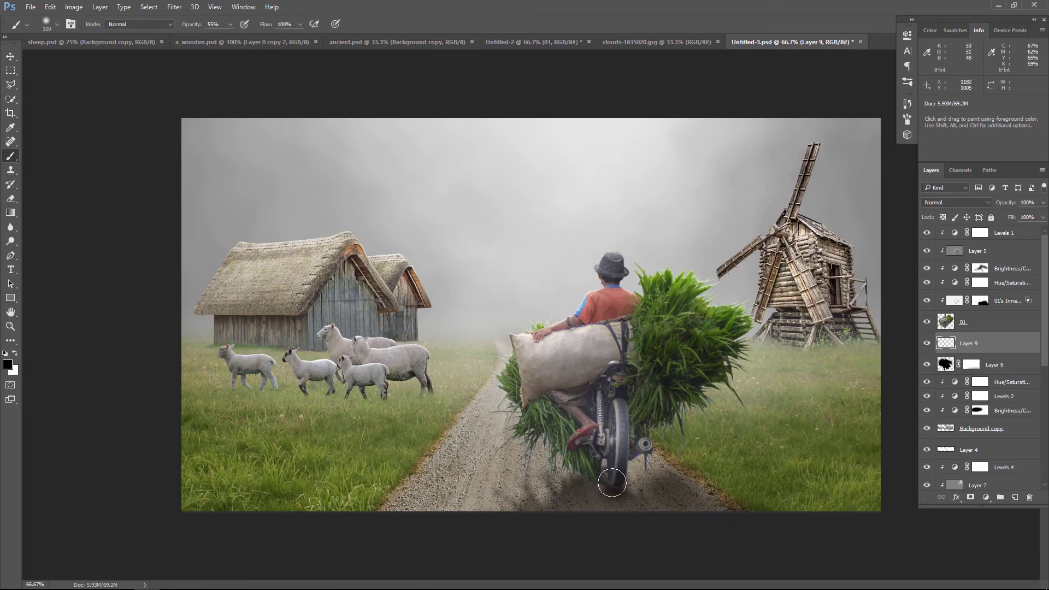
pyautogui.moveTo(611, 483); pyautogui.dragTo(607, 486)
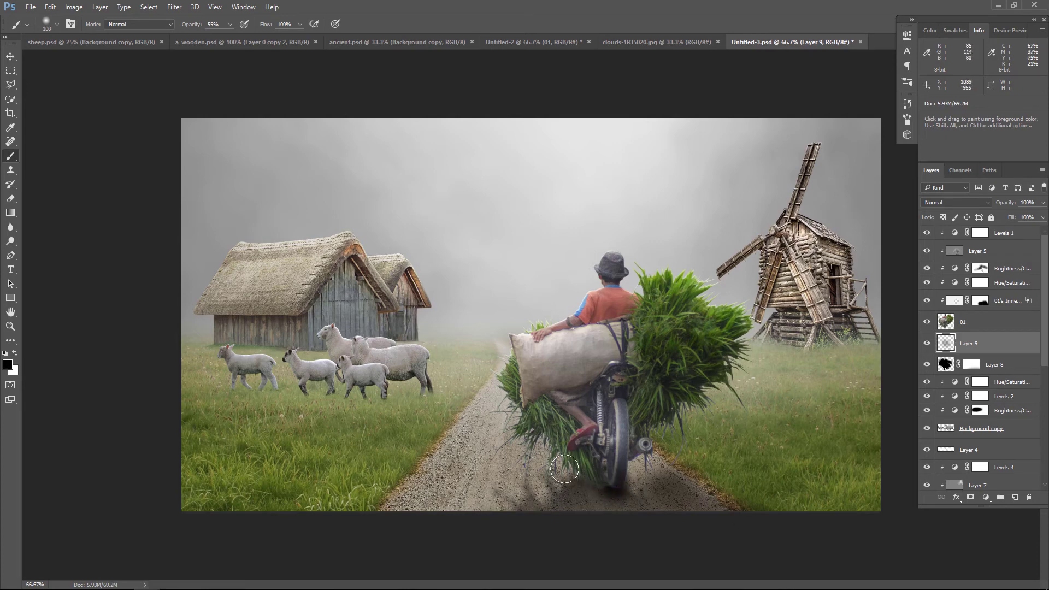
pyautogui.click(1040, 205)
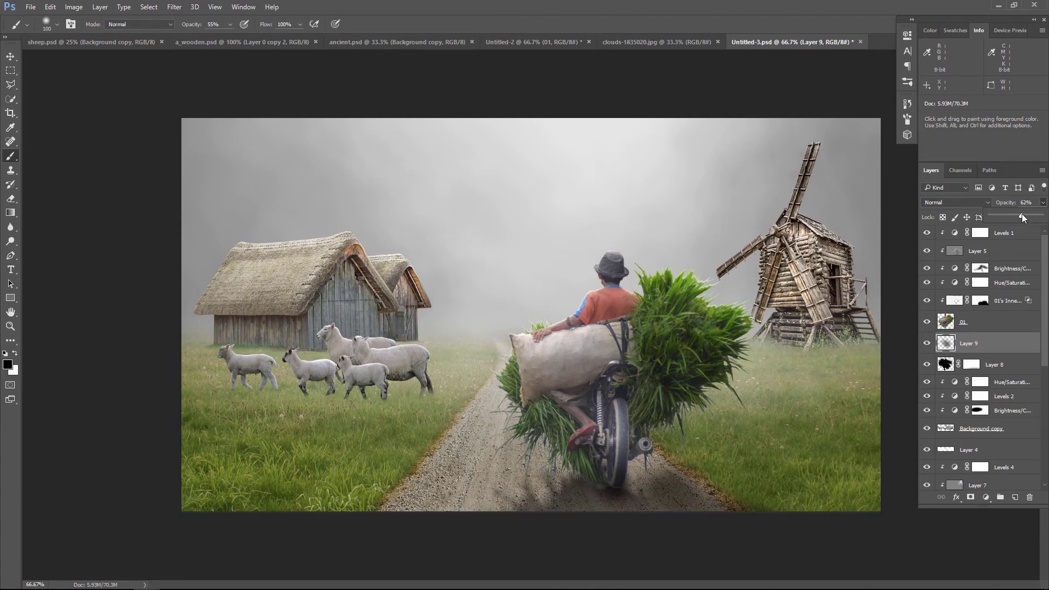
pyautogui.moveTo(1021, 217); pyautogui.dragTo(1021, 216)
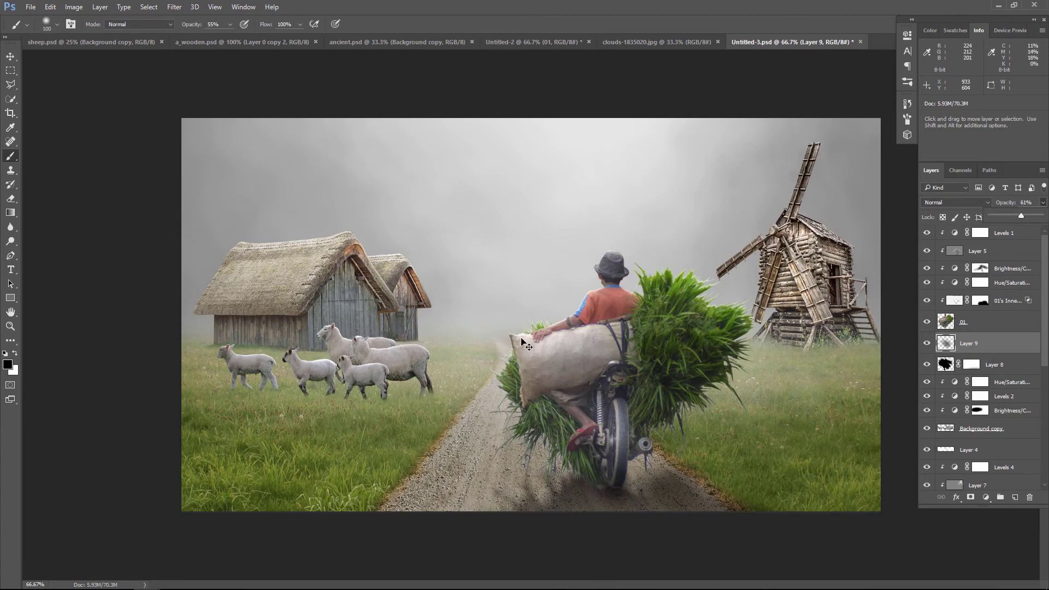
pyautogui.hotkey('ctrl', '-')
pyautogui.hotkey('ctrl', '-')
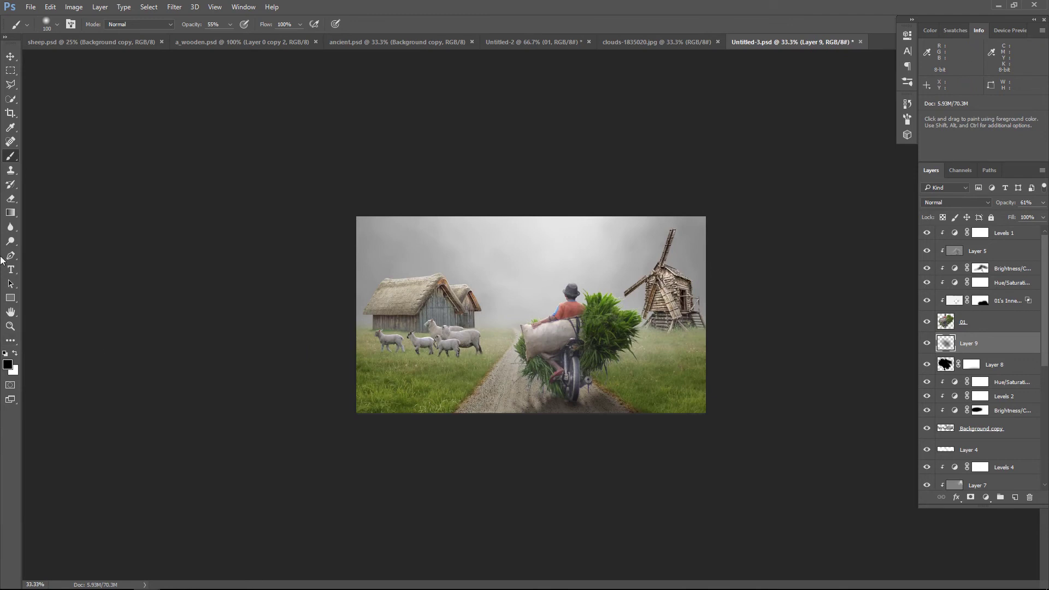
# Step: Load the sheep's outline as a selection and add a new layer below them
pyautogui.click(11, 57)
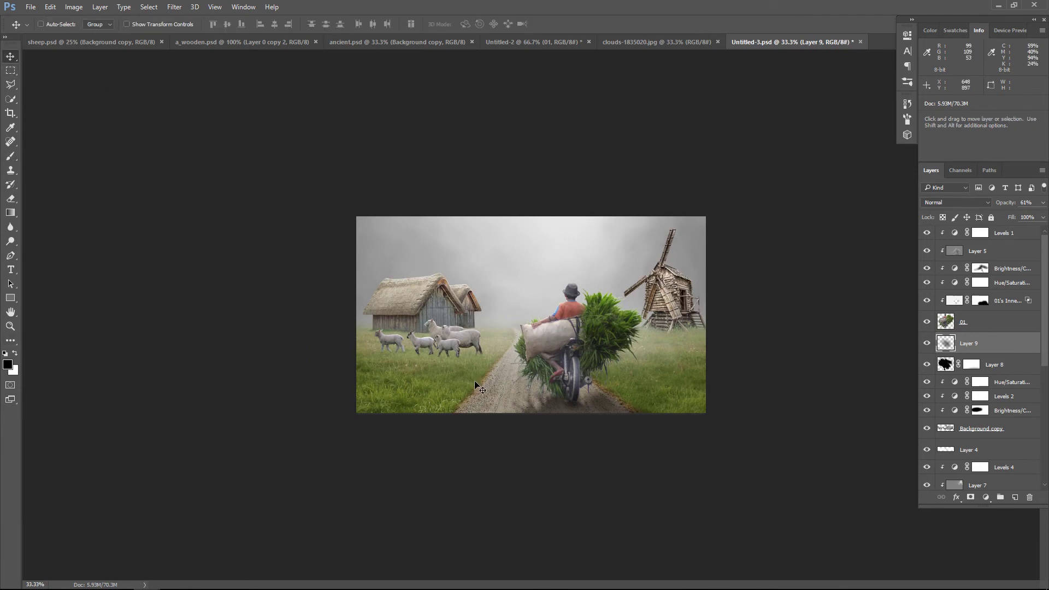
pyautogui.keyDown('ctrl'); pyautogui.click(463, 330); pyautogui.keyUp('ctrl')
pyautogui.keyDown('ctrl'); pyautogui.click(944, 431); pyautogui.keyUp('ctrl')
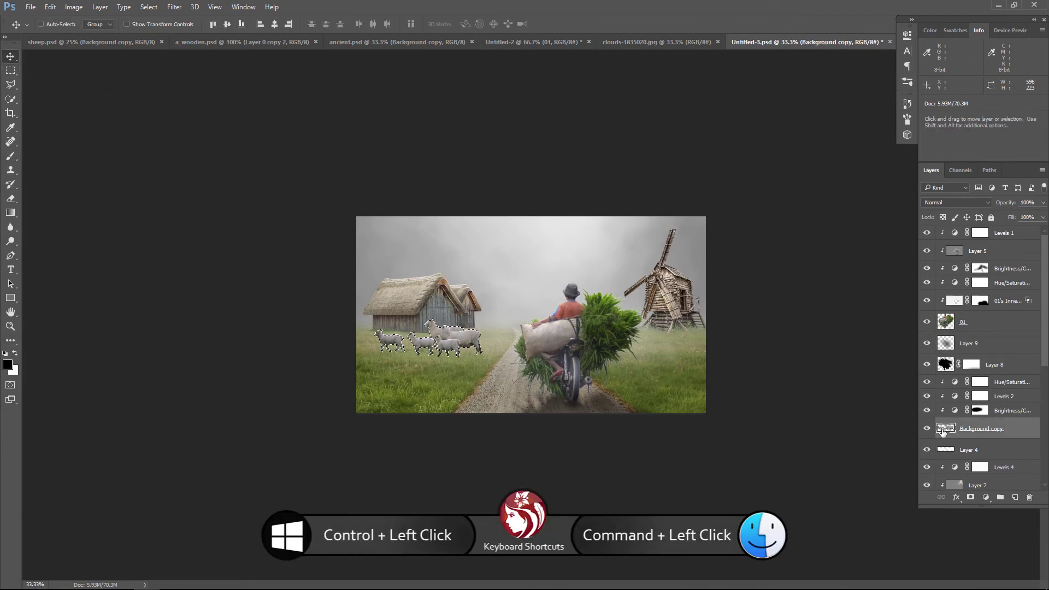
pyautogui.click(994, 449)
pyautogui.click(1015, 497)
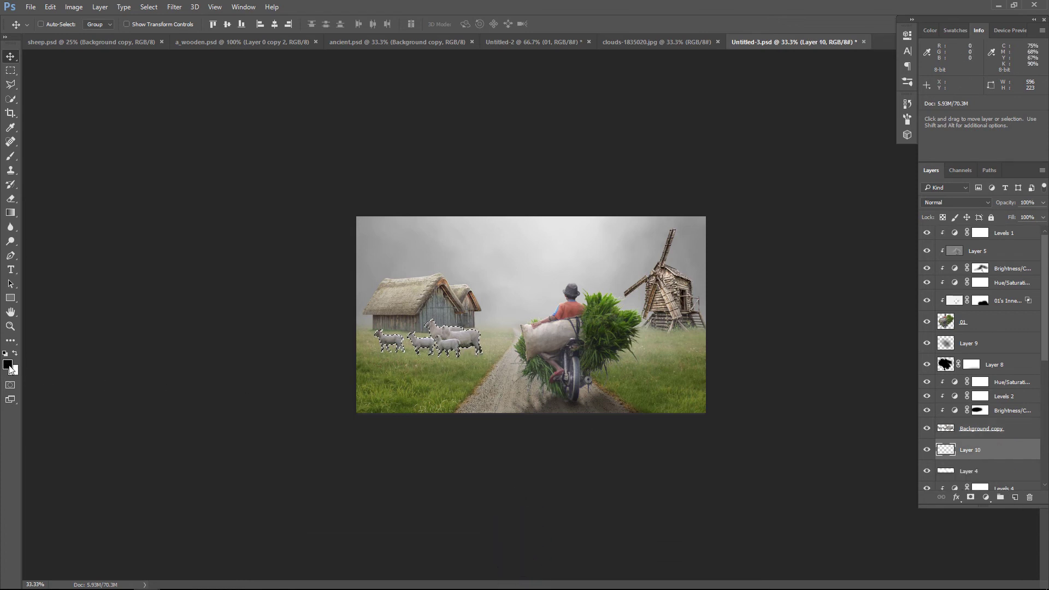
# Step: Fill the sheep outline with black, flip it vertically and nudge it down beneath them
pyautogui.hotkey('alt', 'BackSpace')
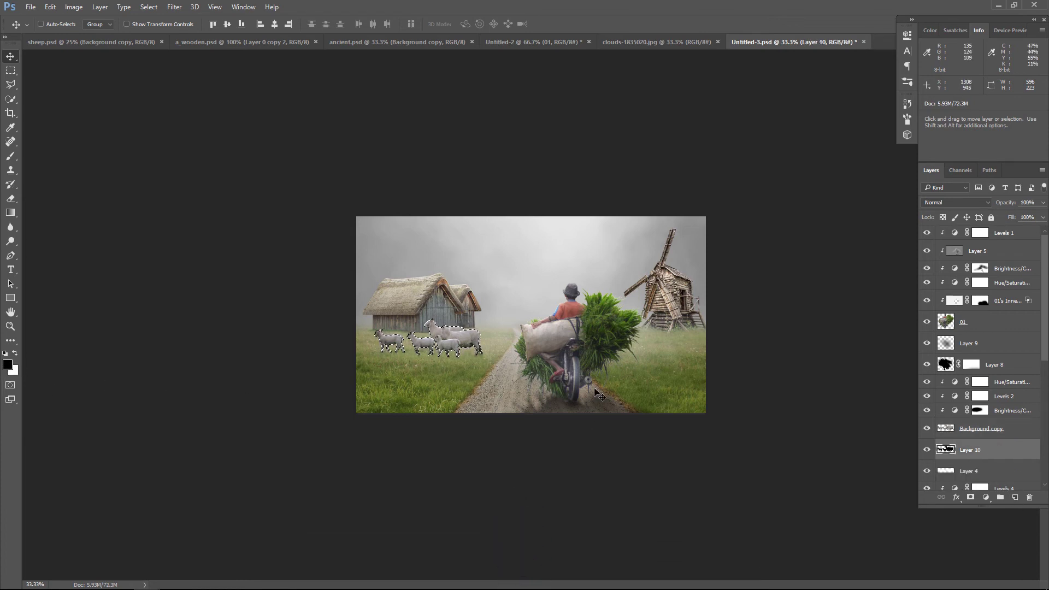
pyautogui.hotkey('ctrl', 'd')
pyautogui.click(50, 7)
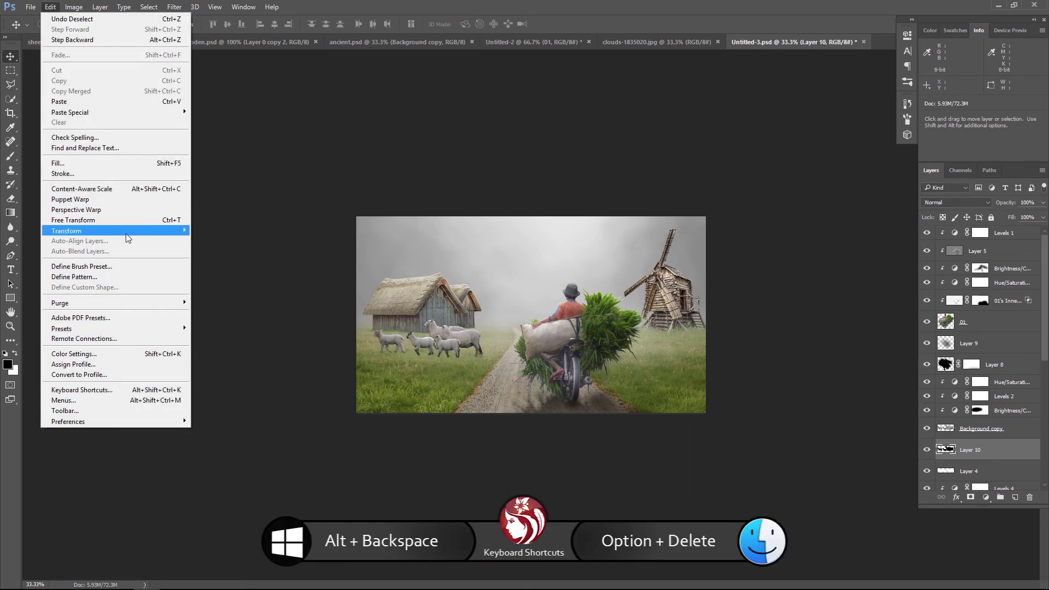
pyautogui.click(229, 360)
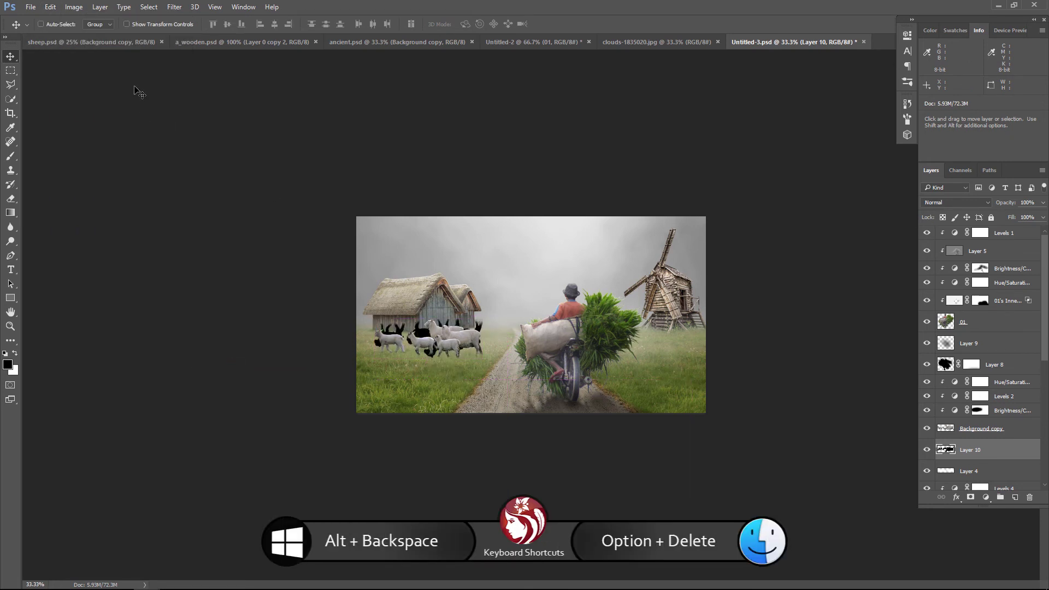
pyautogui.hotkey('shift', 'Down')
pyautogui.hotkey('shift', 'Down')
pyautogui.hotkey('shift', 'Down')
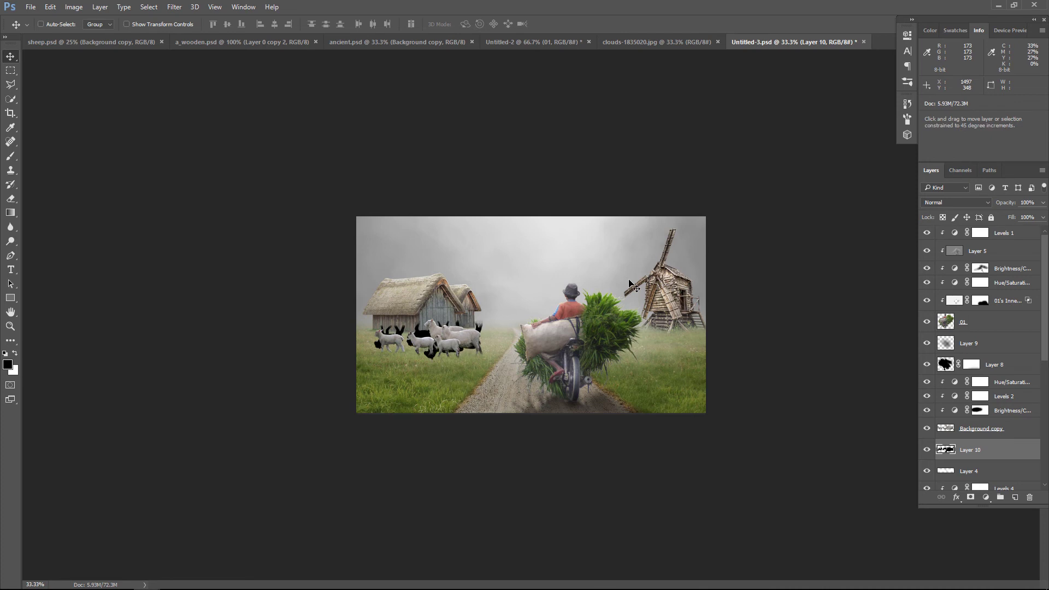
pyautogui.hotkey('shift', 'Down')
pyautogui.hotkey('shift', 'Down')
pyautogui.hotkey('shift', 'Down')
pyautogui.hotkey('shift', 'Down')
pyautogui.hotkey('shift', 'Down')
pyautogui.hotkey('shift', 'Down')
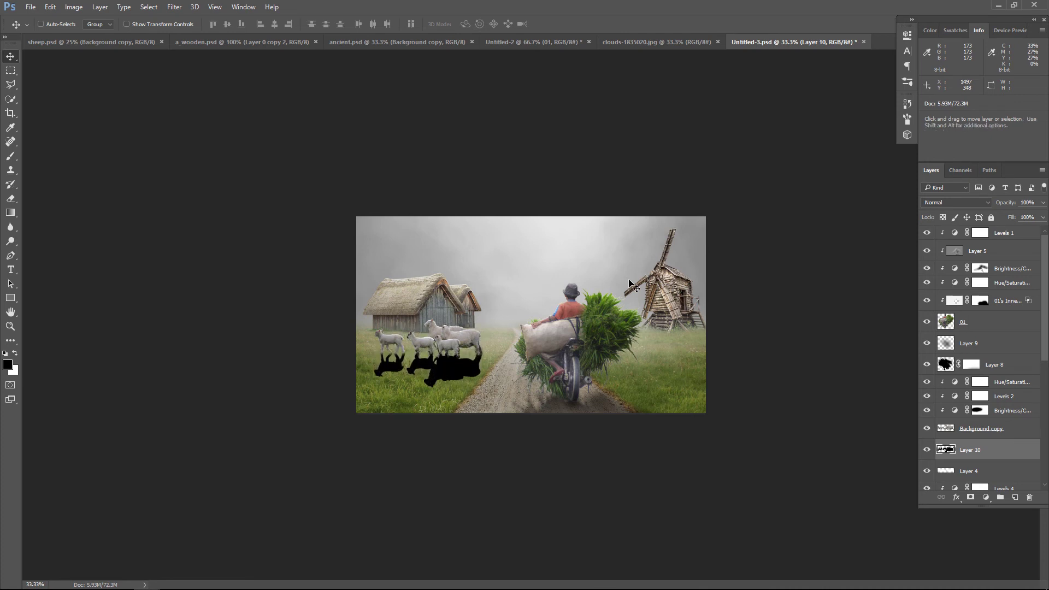
pyautogui.hotkey('ctrl', 't')
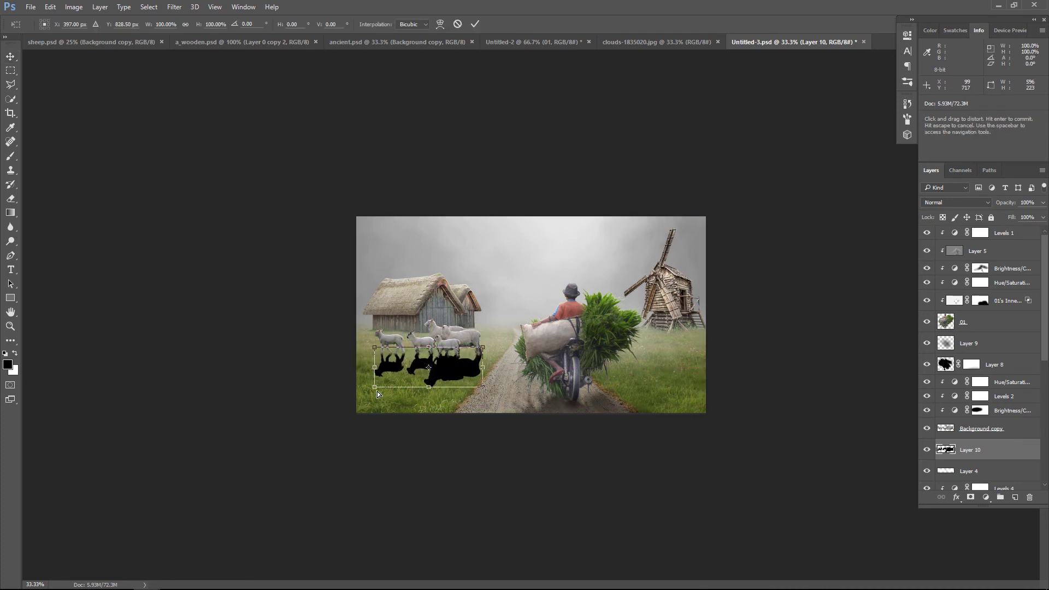
# Step: Skew the sheep shadow to slant left across the grass and commit the transform
pyautogui.moveTo(375, 387); pyautogui.dragTo(361, 387)
pyautogui.moveTo(376, 347); pyautogui.dragTo(376, 351)
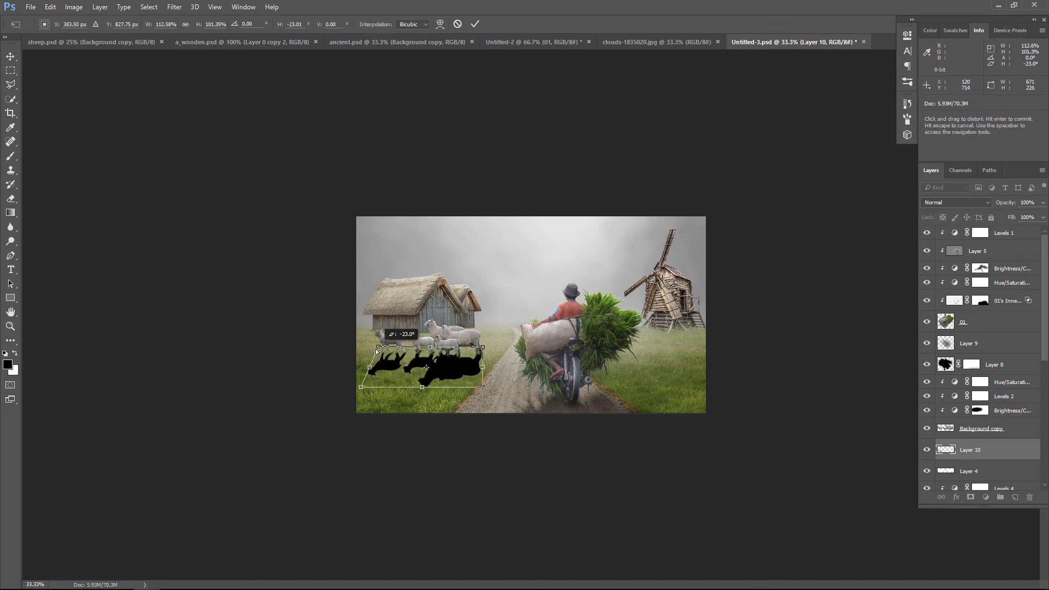
pyautogui.moveTo(424, 391); pyautogui.dragTo(415, 391)
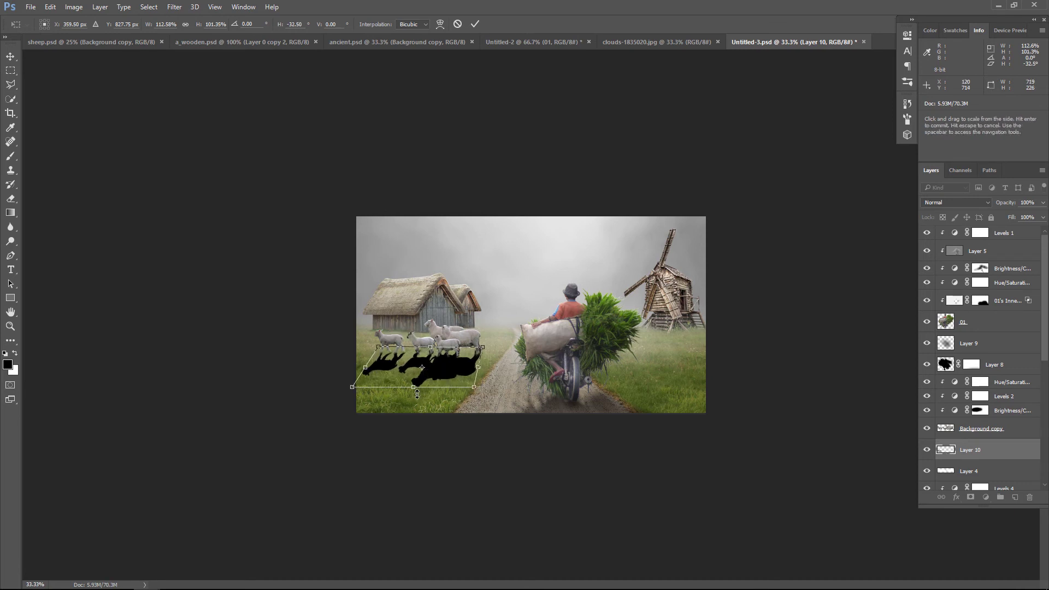
pyautogui.press('Right')
pyautogui.press('Right')
pyautogui.press('Right')
pyautogui.press('Right')
pyautogui.press('Right')
pyautogui.press('Right')
pyautogui.press('Down')
pyautogui.press('Down')
pyautogui.press('Down')
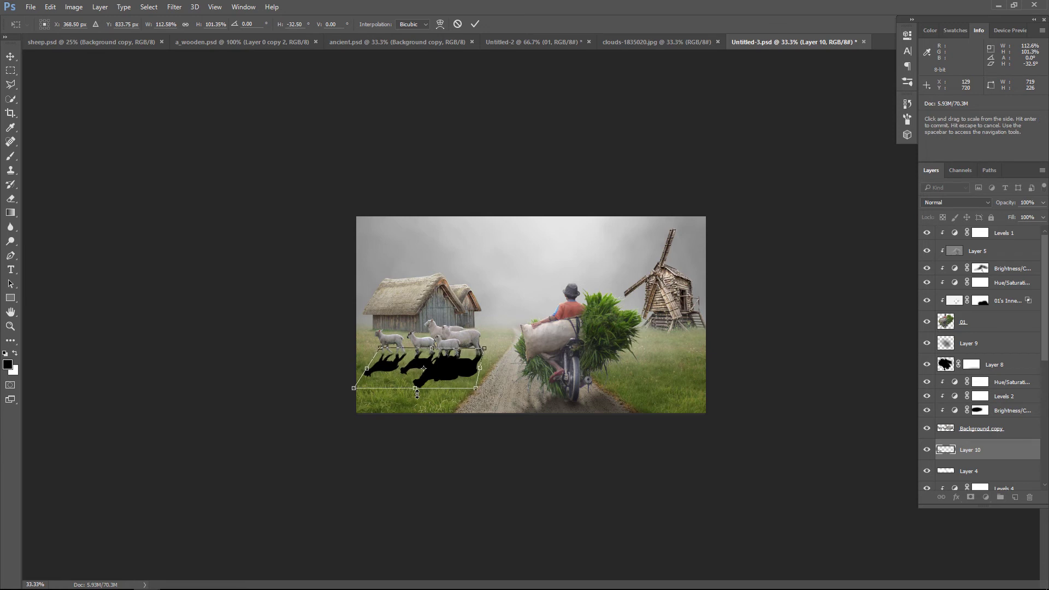
pyautogui.press('Left')
pyautogui.press('Left')
pyautogui.press('Left')
pyautogui.press('Down')
pyautogui.press('Down')
pyautogui.press('Down')
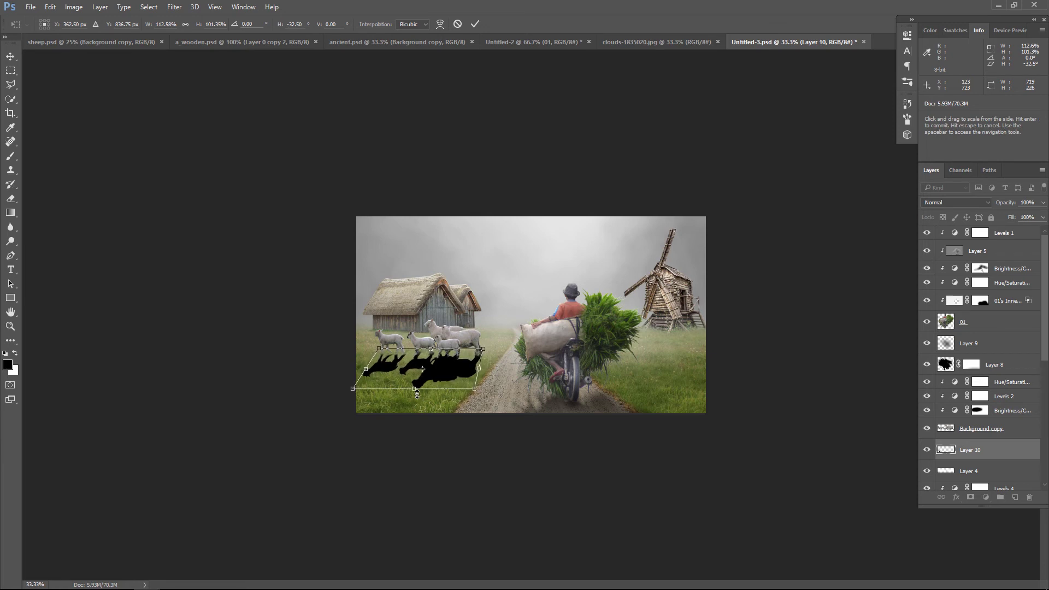
pyautogui.press('Return')
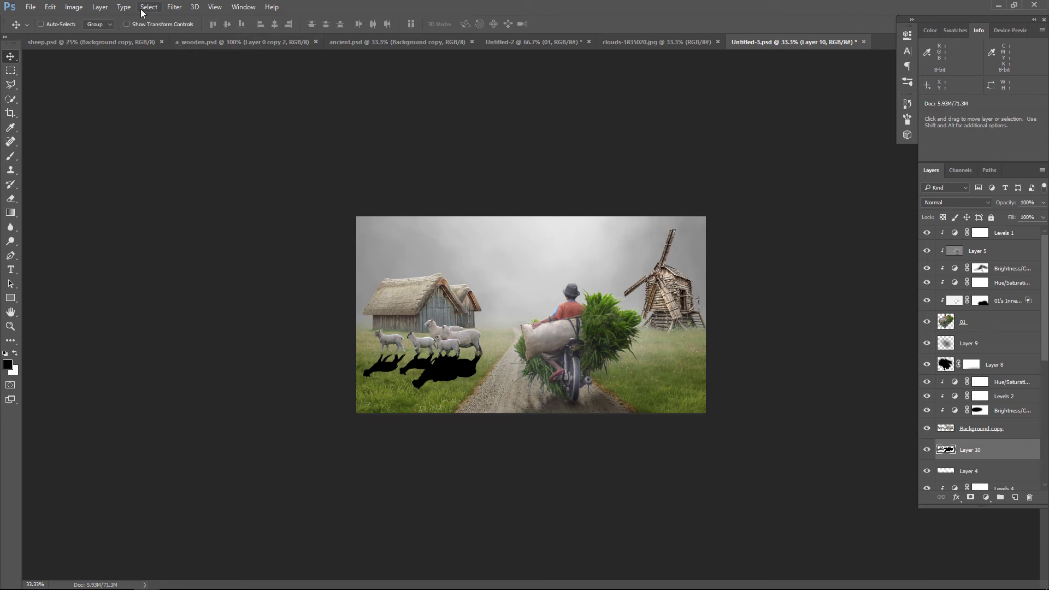
# Step: Soften the sheep shadow with a 6.4-pixel Gaussian Blur
pyautogui.click(174, 6)
pyautogui.moveTo(197, 127)
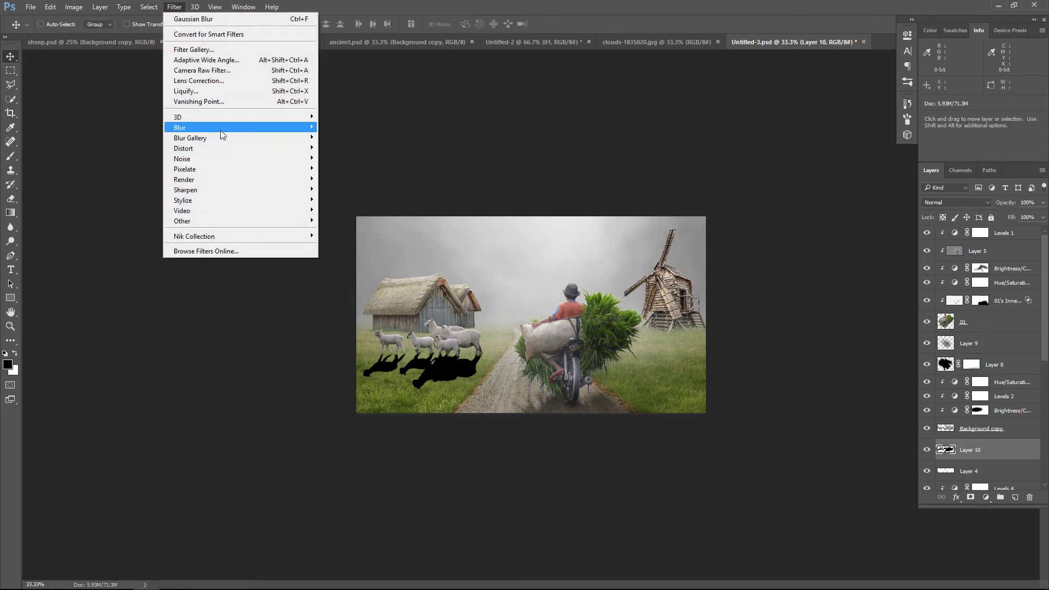
pyautogui.click(348, 168)
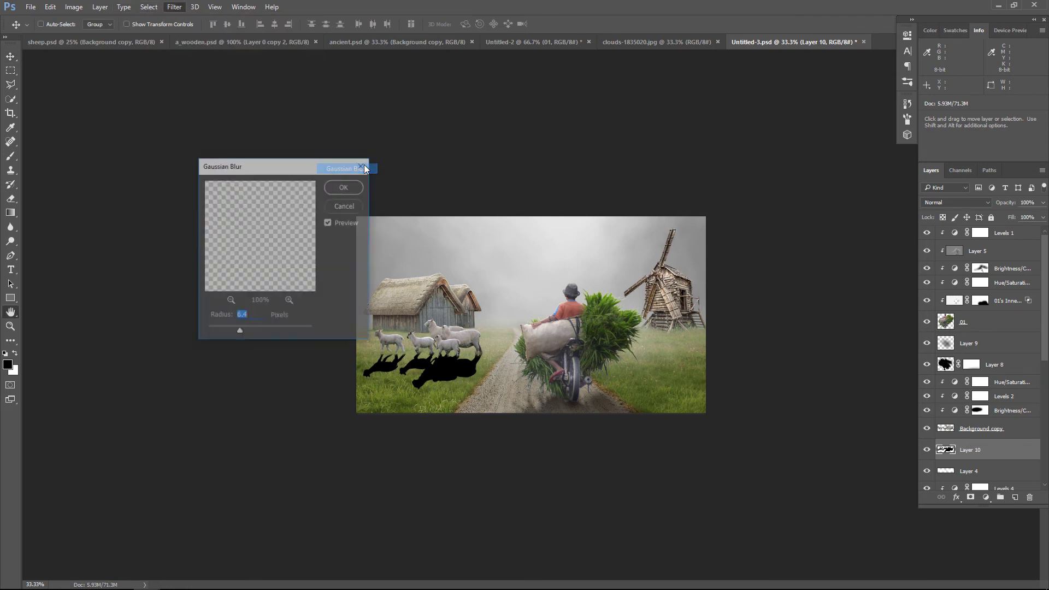
pyautogui.click(344, 187)
# Step: Mask Layer 10 and paint black with a 400 px brush to fade the sheep shadows
pyautogui.click(970, 497)
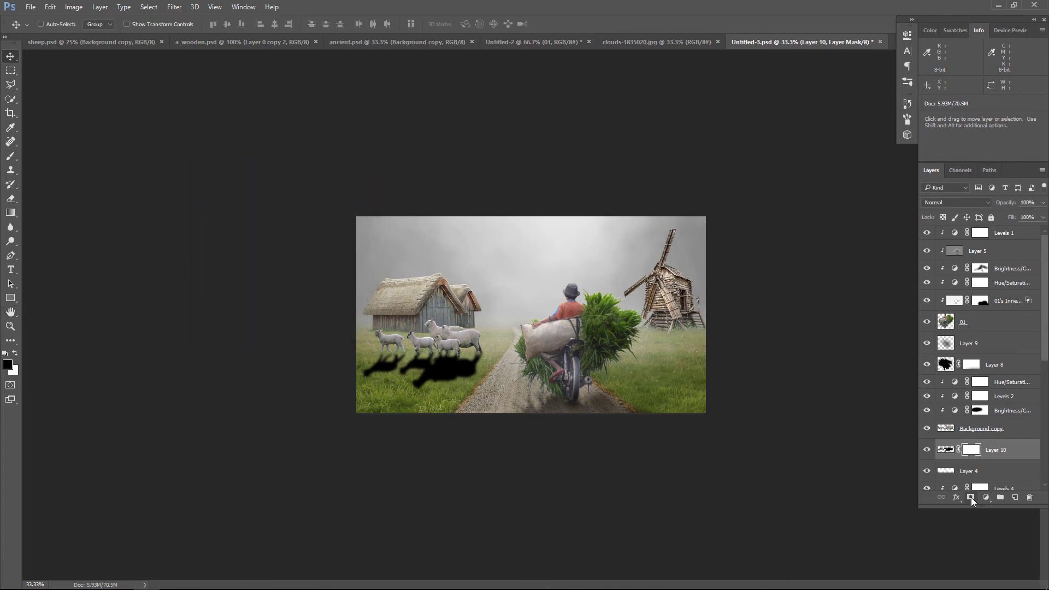
pyautogui.click(11, 156)
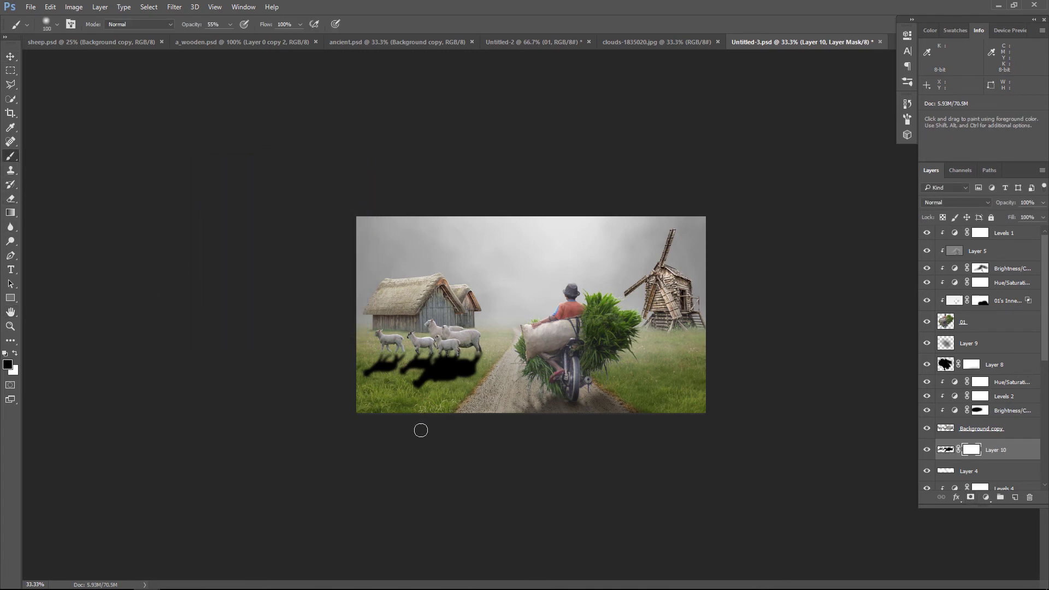
pyautogui.press(']')
pyautogui.press(']')
pyautogui.press(']')
pyautogui.moveTo(464, 415)
pyautogui.mouseDown()
pyautogui.moveTo(443, 389)
pyautogui.moveTo(479, 410)
pyautogui.mouseUp()
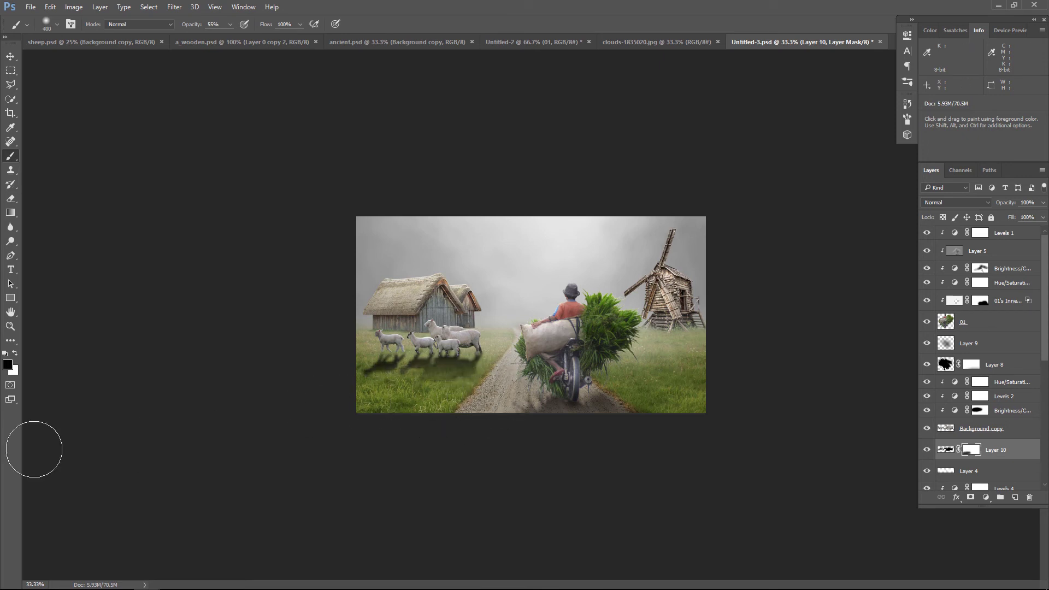
pyautogui.moveTo(330, 399); pyautogui.dragTo(445, 369)
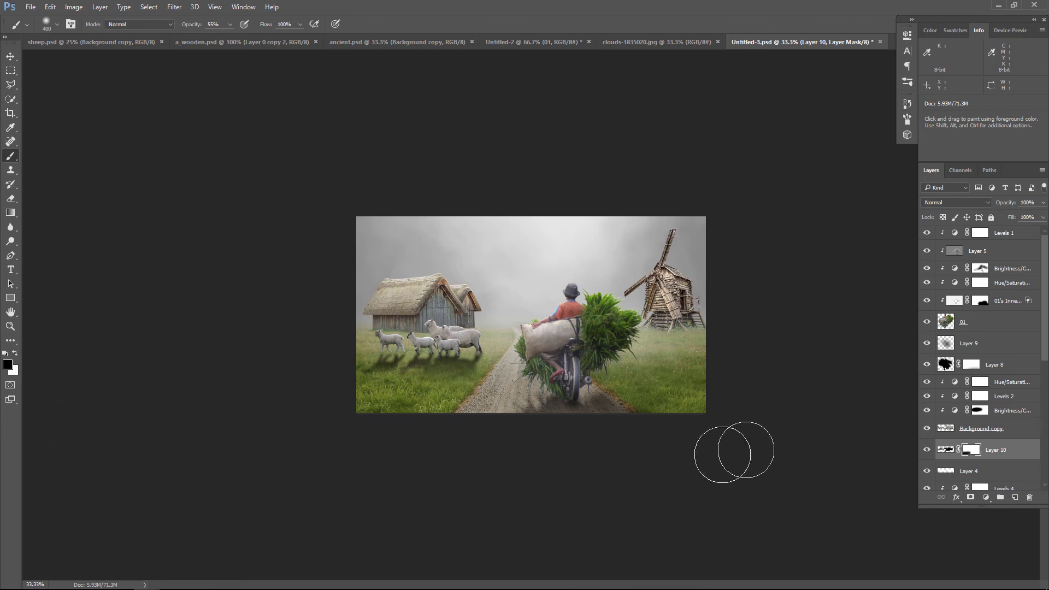
# Step: Lower the sheep shadow layer's opacity to about 63%
pyautogui.click(1039, 206)
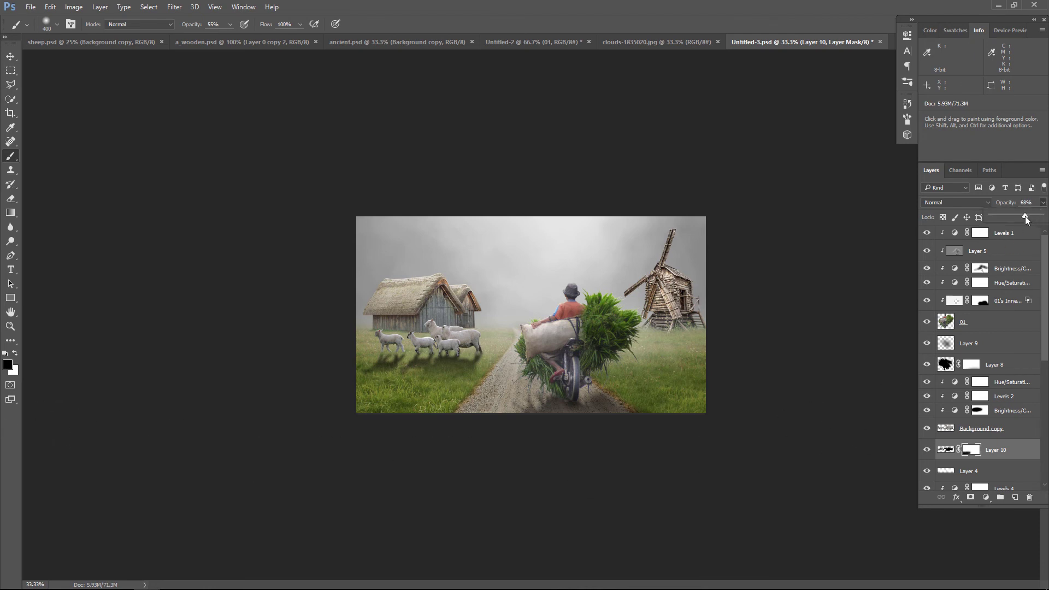
pyautogui.moveTo(1025, 219); pyautogui.dragTo(1023, 220)
pyautogui.click(338, 402)
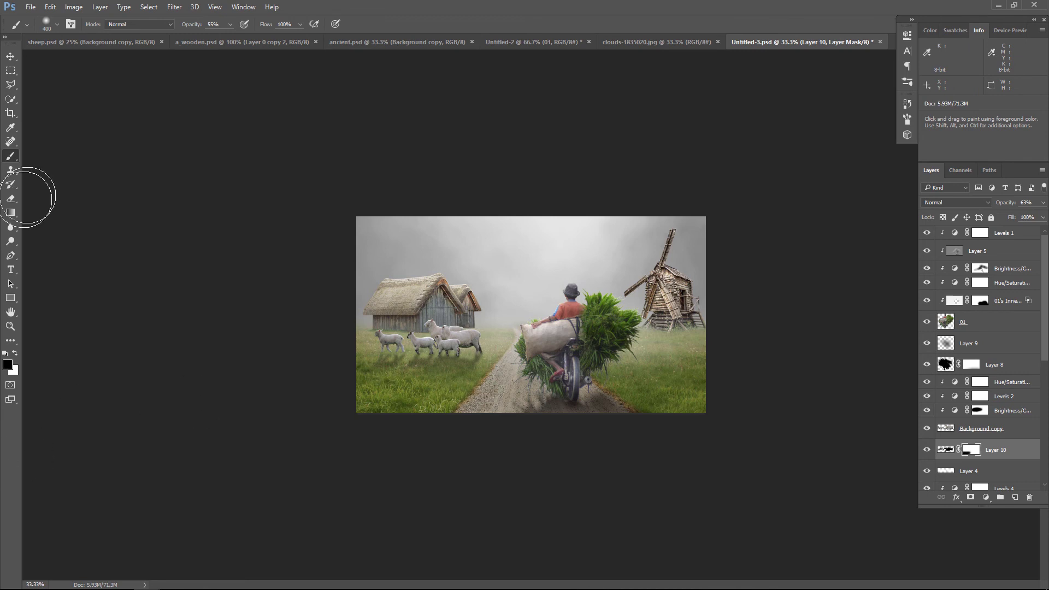
pyautogui.click(10, 62)
# Step: Load the barn's outline as a selection and add a new empty layer above Layer 3
pyautogui.scroll(-3, 978, 436)
pyautogui.click(978, 480)
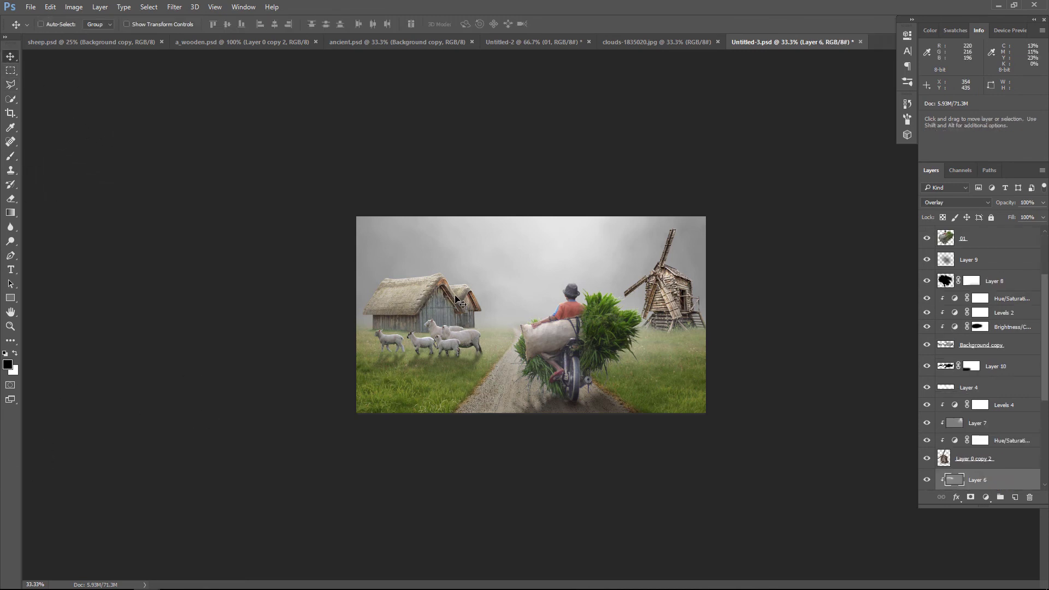
pyautogui.scroll(-3, 968, 480)
pyautogui.scroll(-3, 968, 481)
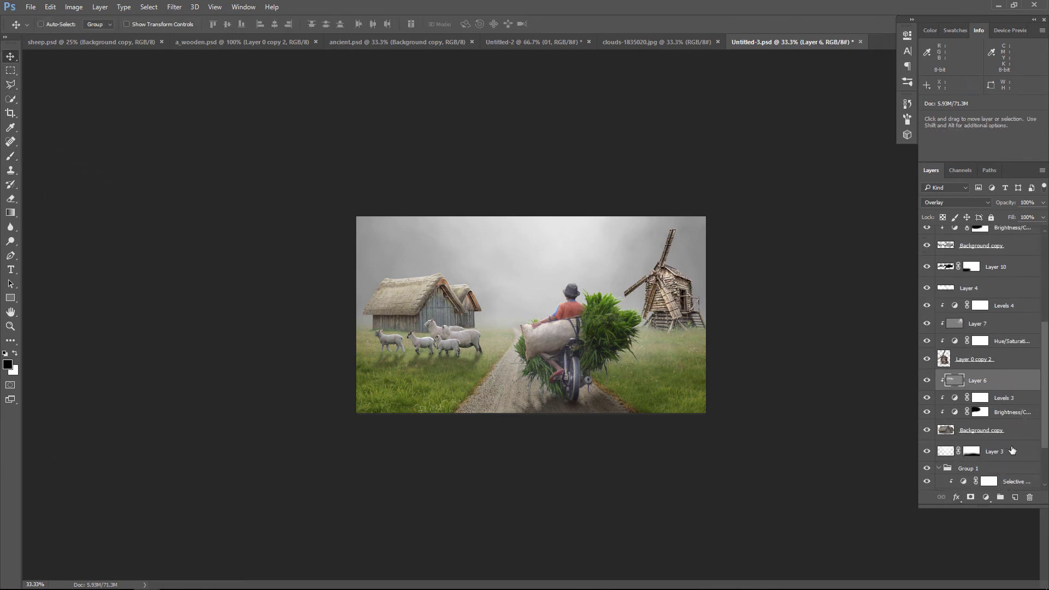
pyautogui.keyDown('ctrl'); pyautogui.click(948, 430); pyautogui.keyUp('ctrl')
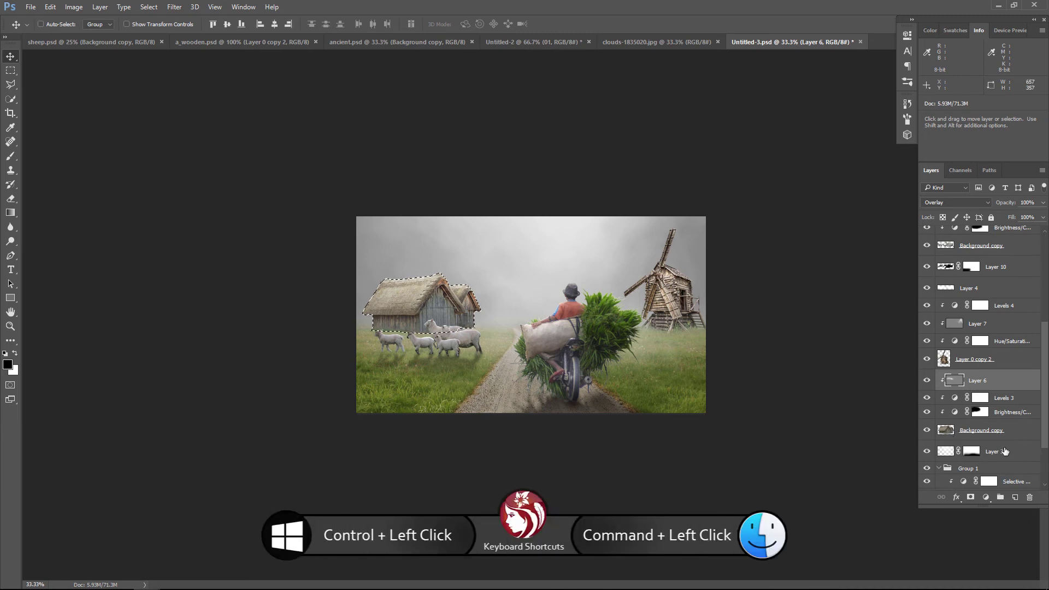
pyautogui.click(1005, 452)
pyautogui.click(1015, 498)
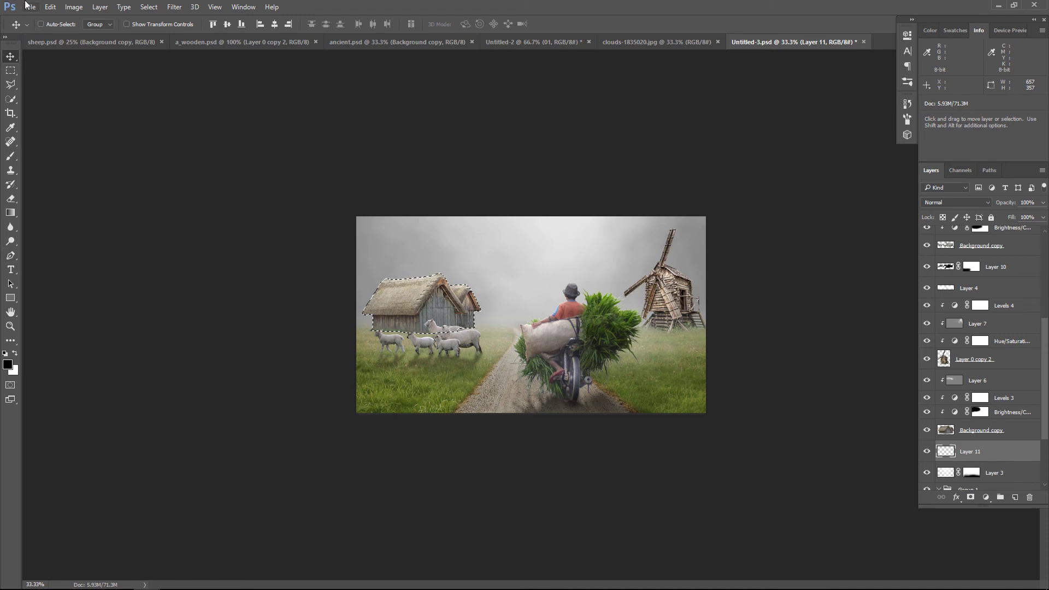
# Step: Fill the selection with black, flip it vertically and move it down below the sheep
pyautogui.hotkey('alt', 'BackSpace')
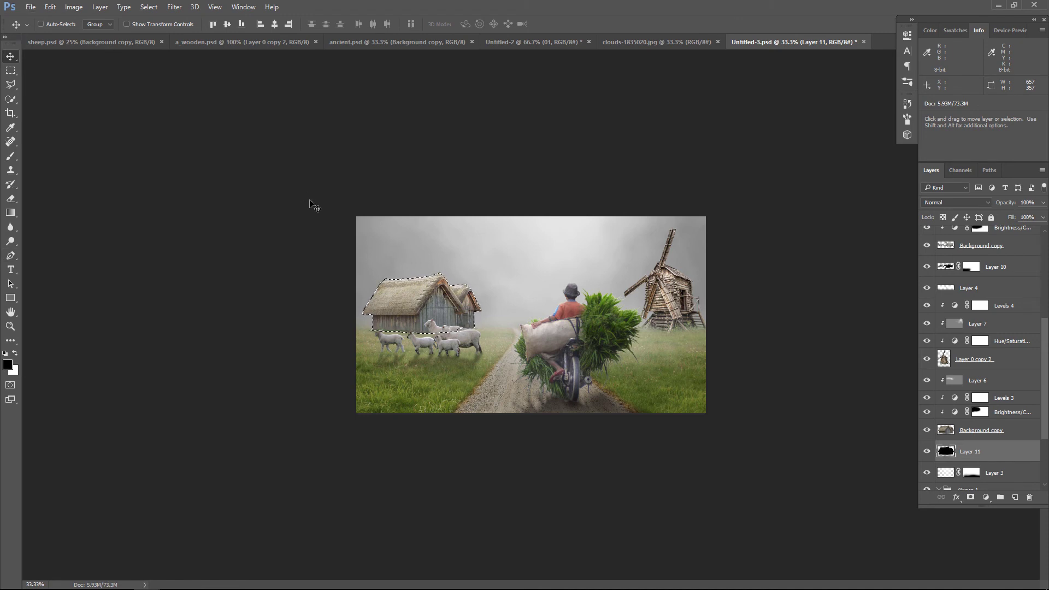
pyautogui.hotkey('ctrl', 'd')
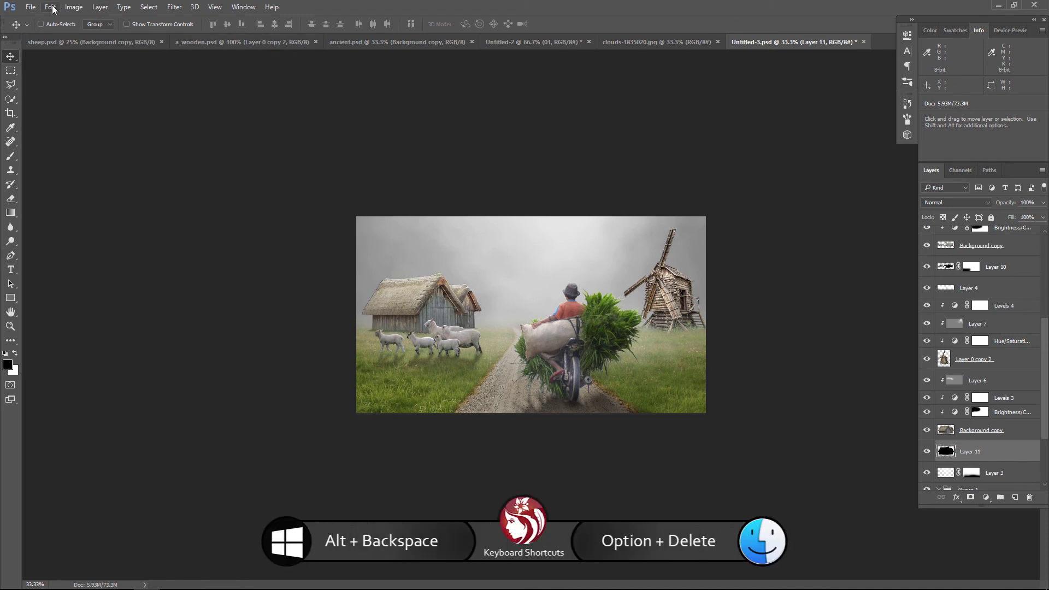
pyautogui.click(50, 7)
pyautogui.moveTo(98, 230)
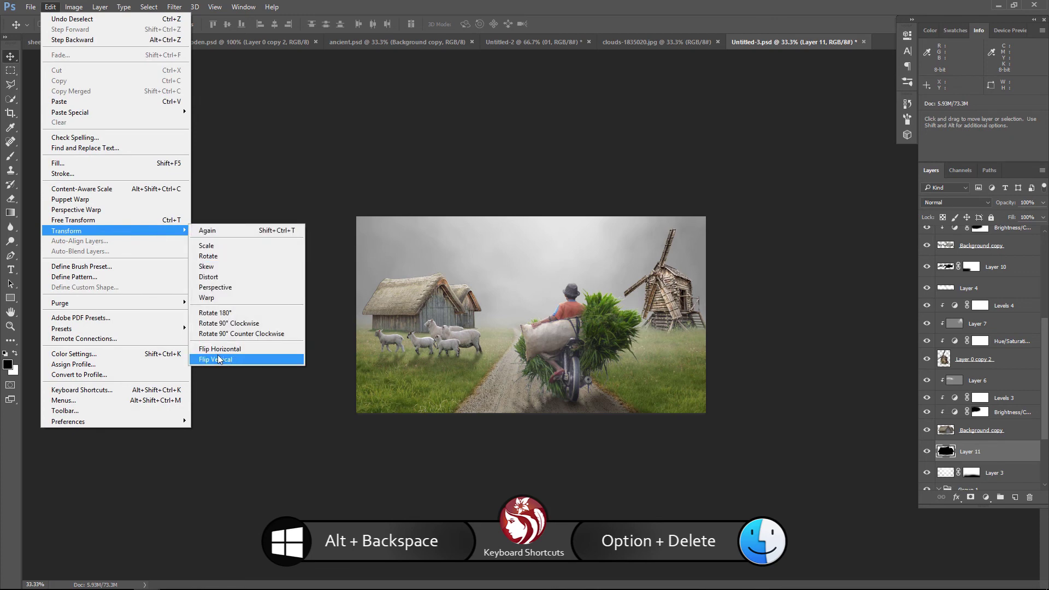
pyautogui.click(218, 359)
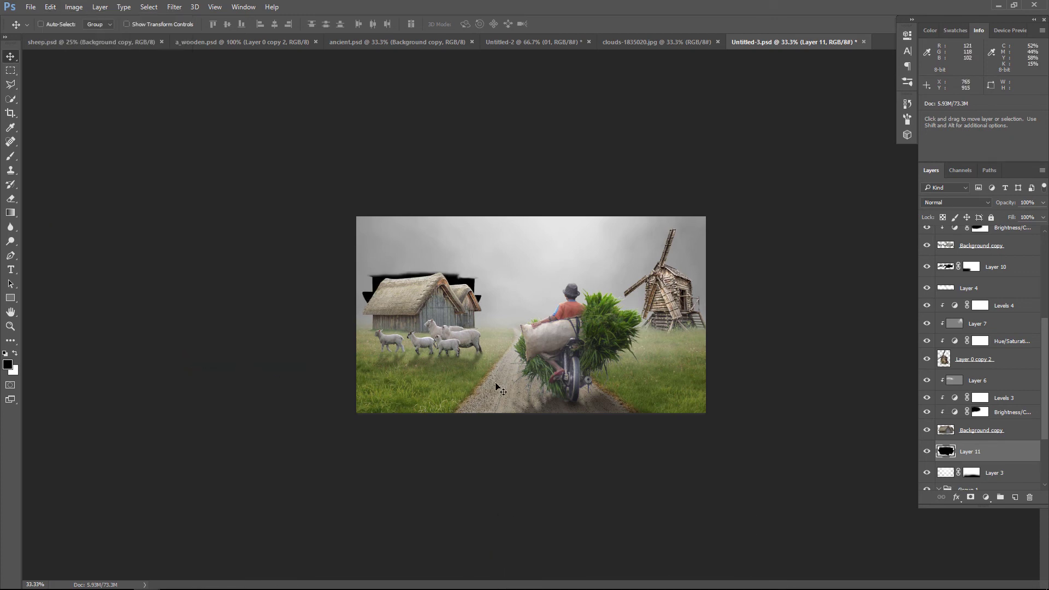
pyautogui.hotkey('shift', 'Down')
pyautogui.hotkey('shift', 'Down')
pyautogui.hotkey('shift', 'Down')
pyautogui.hotkey('shift', 'Down')
pyautogui.hotkey('shift', 'Down')
pyautogui.hotkey('shift', 'Down')
pyautogui.hotkey('shift', 'Down')
pyautogui.hotkey('shift', 'Down')
pyautogui.hotkey('shift', 'Down')
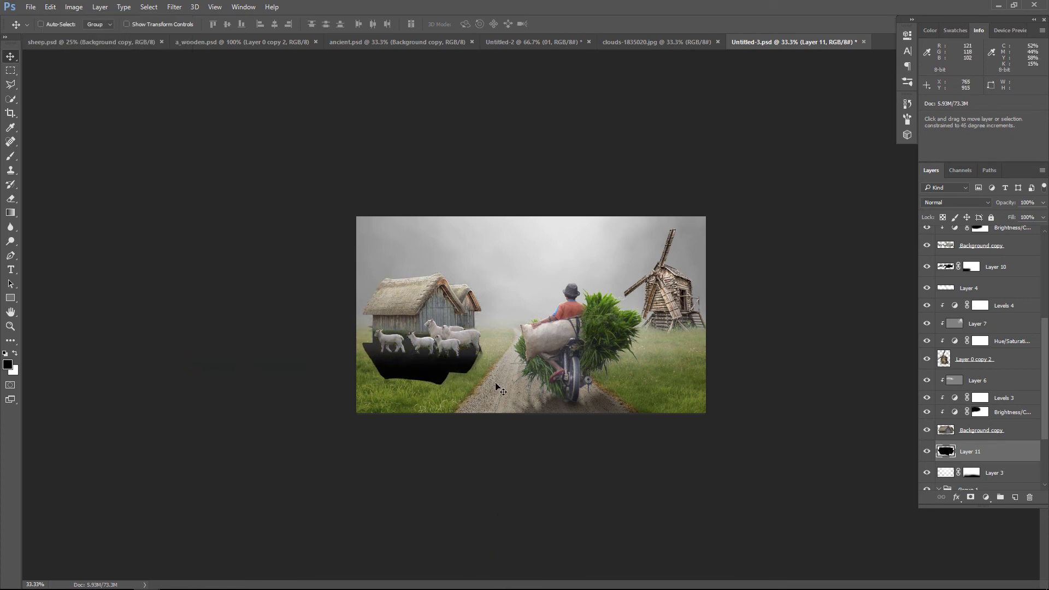
pyautogui.hotkey('shift', 'Down')
pyautogui.hotkey('shift', 'Down')
pyautogui.hotkey('shift', 'Down')
pyautogui.press('Up')
pyautogui.press('Up')
pyautogui.press('Up')
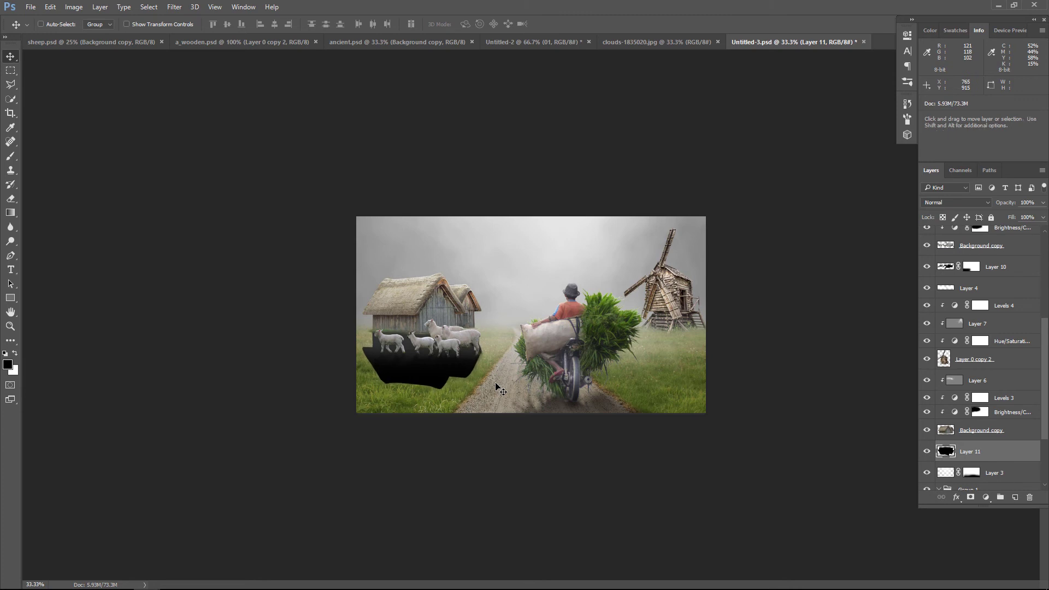
# Step: Free Transform the black shape, skewing its corners leftward across the grass
pyautogui.hotkey('ctrl', 't')
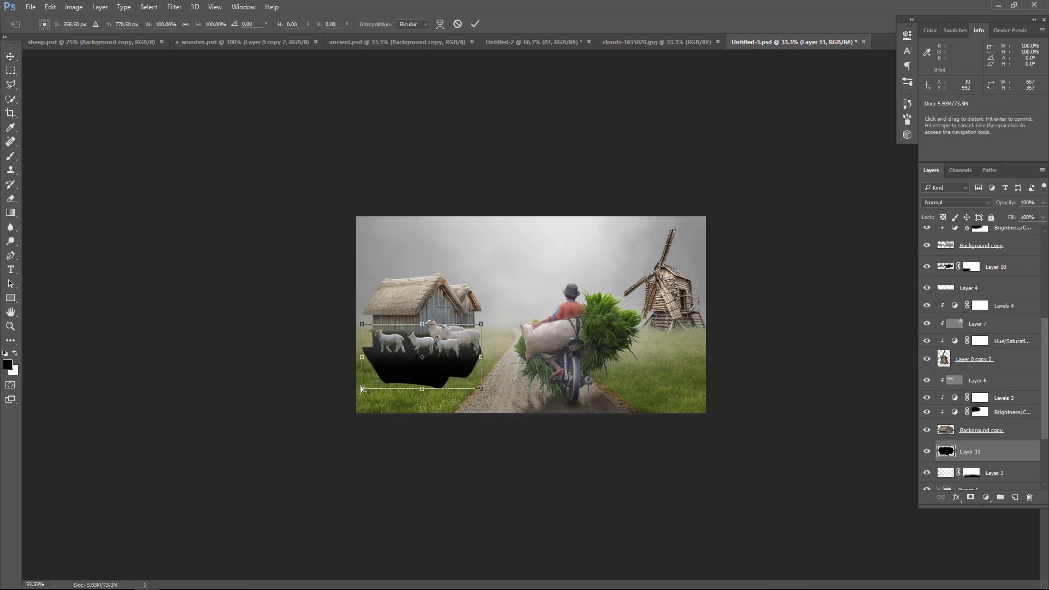
pyautogui.moveTo(363, 388); pyautogui.dragTo(309, 390)
pyautogui.moveTo(480, 388); pyautogui.dragTo(449, 392)
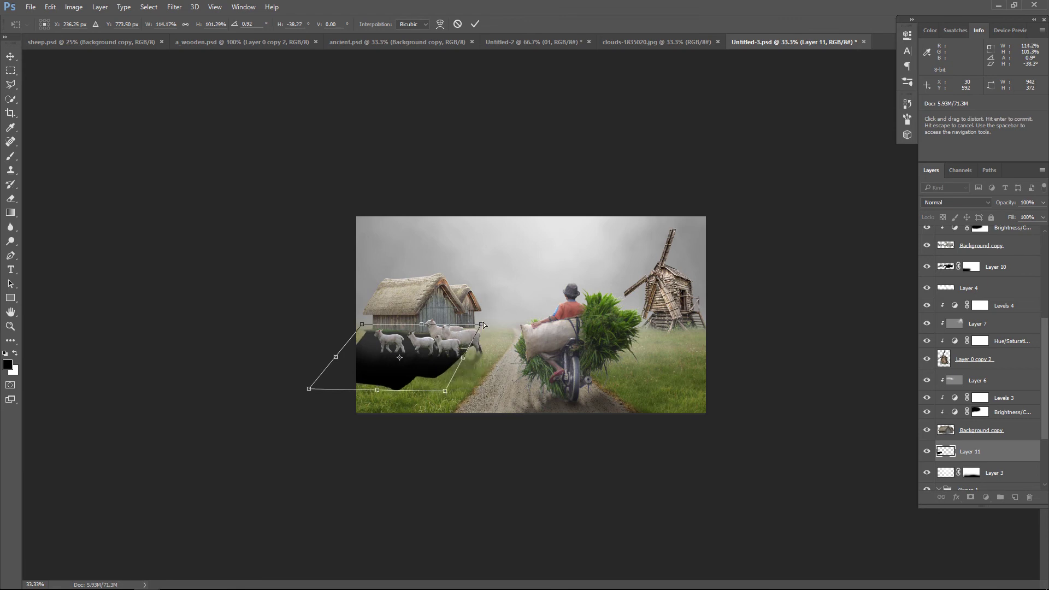
pyautogui.moveTo(481, 324); pyautogui.dragTo(489, 318)
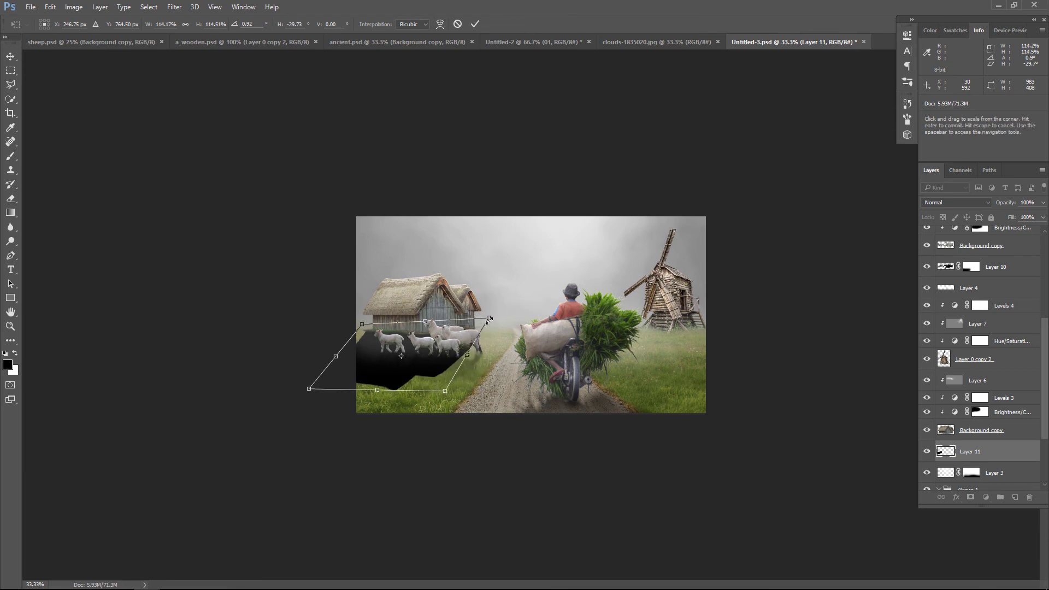
pyautogui.press('Return')
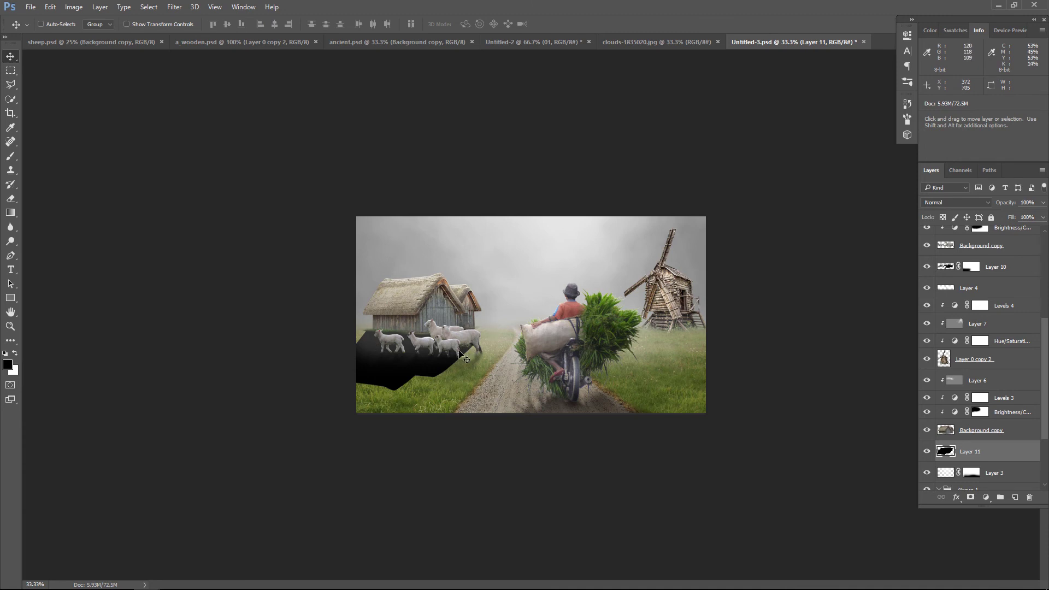
# Step: Apply a 6.4 px Gaussian Blur to the barn shadow and set Layer 11 to Soft Light
pyautogui.click(175, 7)
pyautogui.moveTo(237, 127)
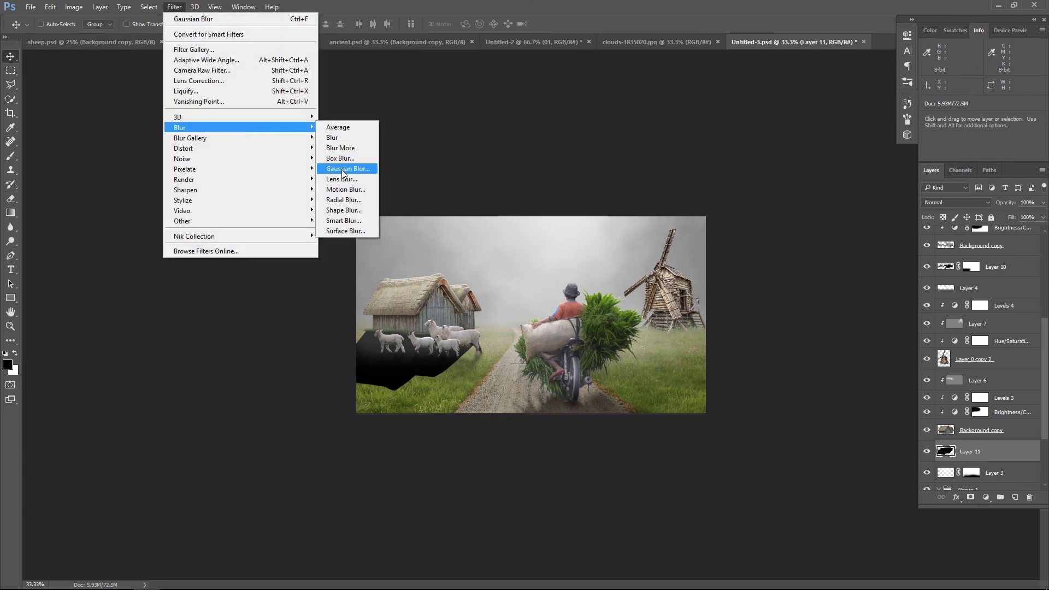
pyautogui.click(347, 169)
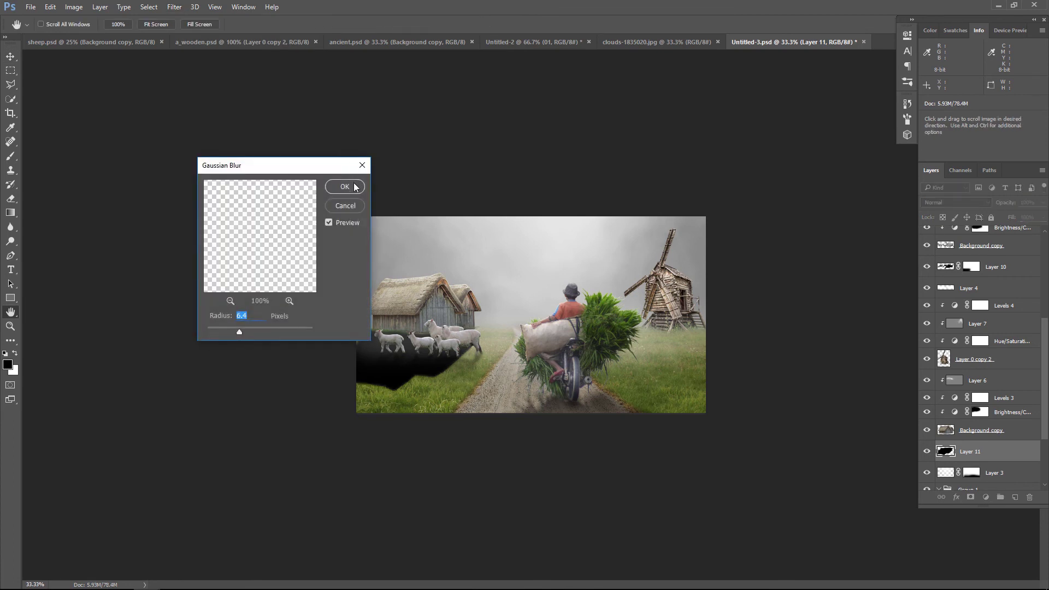
pyautogui.click(345, 187)
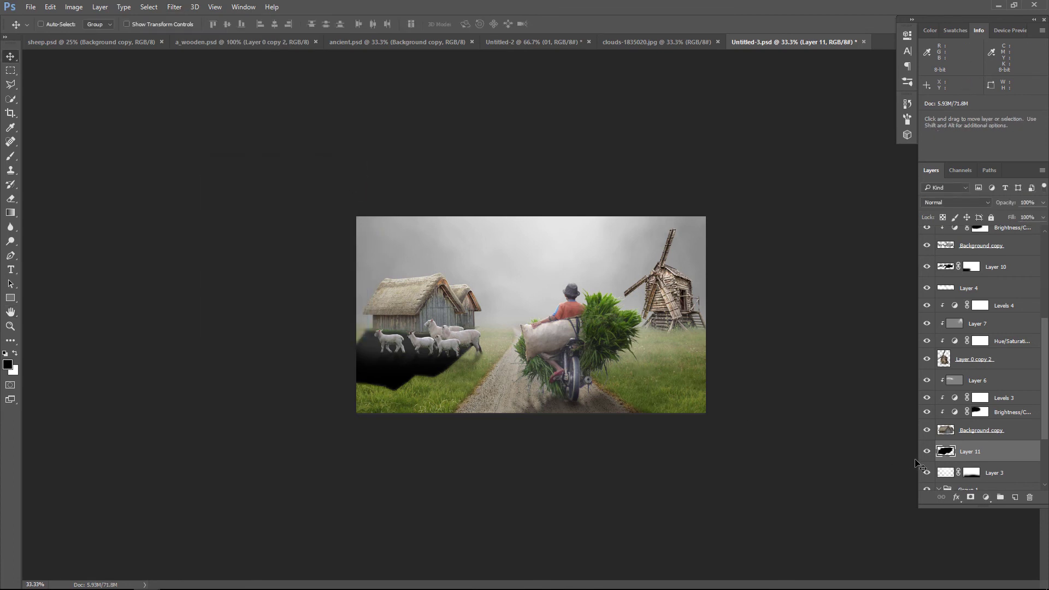
pyautogui.click(960, 207)
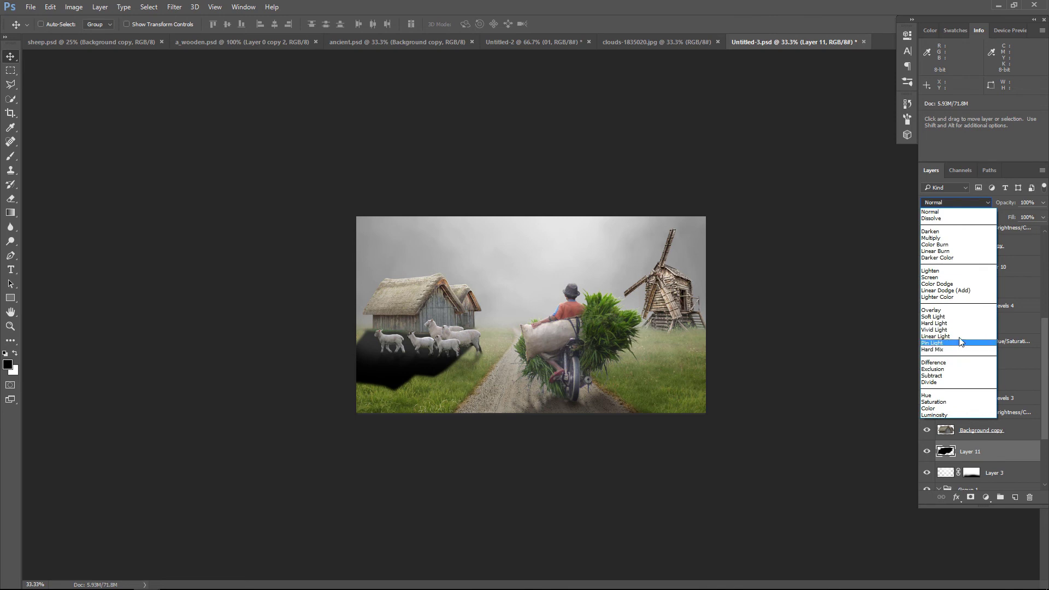
pyautogui.click(953, 317)
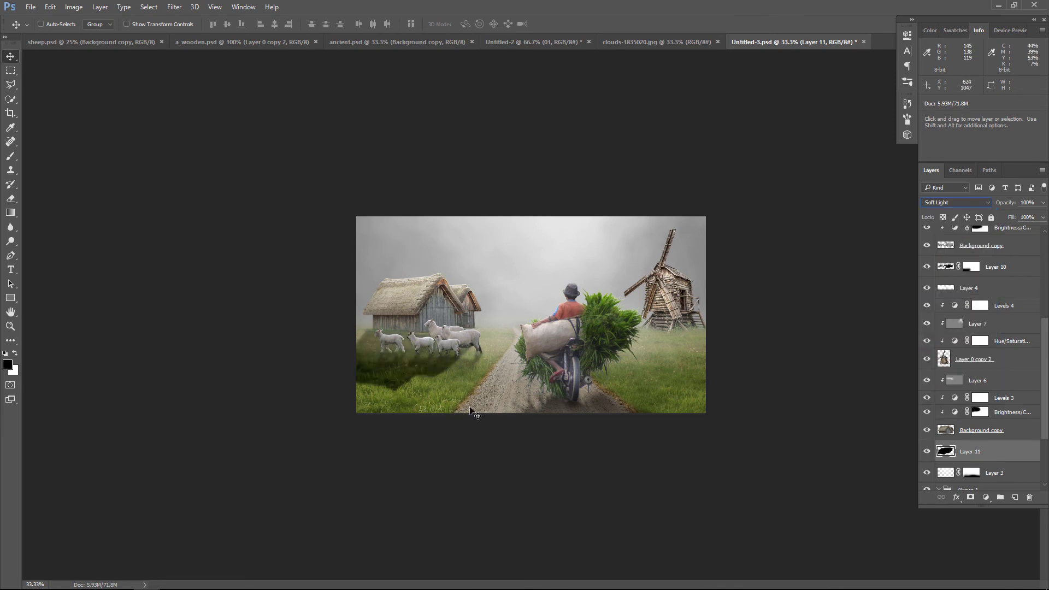
# Step: Free Transform the shadow to skew its left edge inward
pyautogui.hotkey('ctrl', 't')
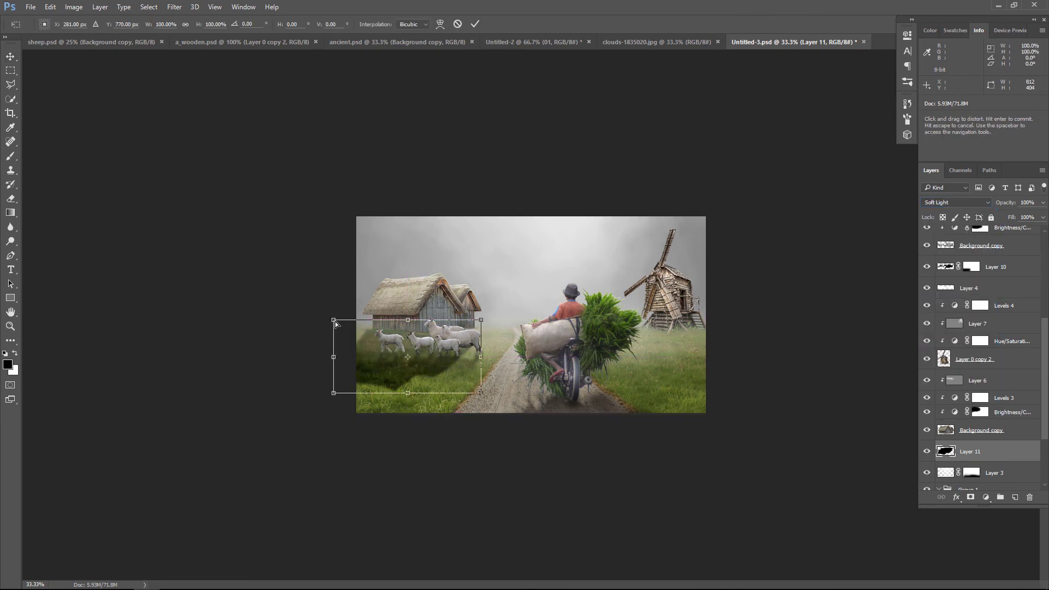
pyautogui.keyDown('ctrl'); pyautogui.moveTo(333, 320); pyautogui.dragTo(340, 318); pyautogui.keyUp('ctrl')
pyautogui.press('Return')
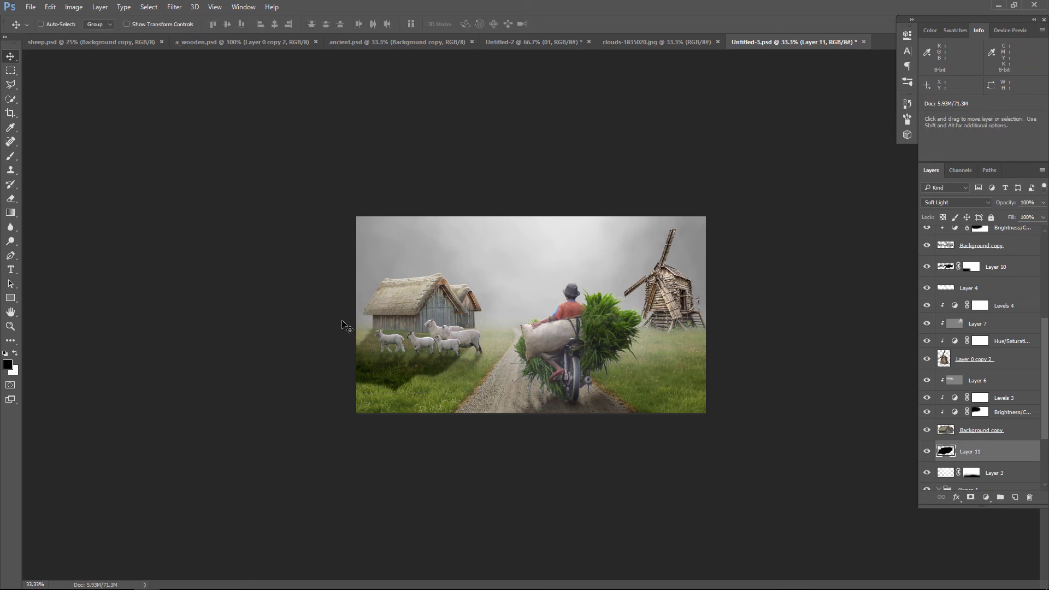
# Step: Mask Layer 11 and brush out the dark shadow beneath the sheep at 55% brush opacity
pyautogui.click(970, 497)
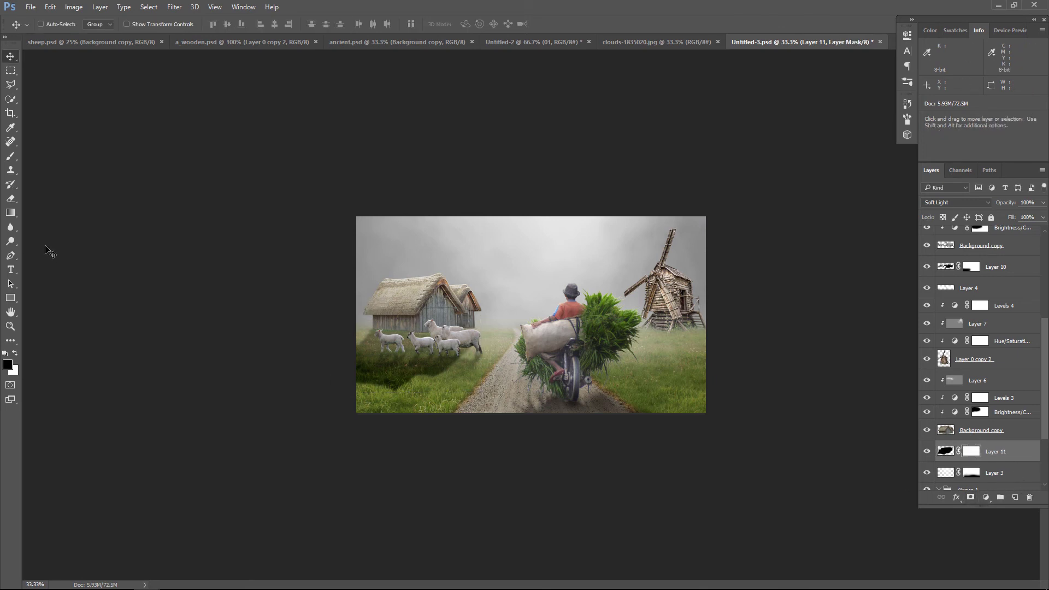
pyautogui.click(10, 156)
pyautogui.moveTo(325, 386); pyautogui.dragTo(502, 391)
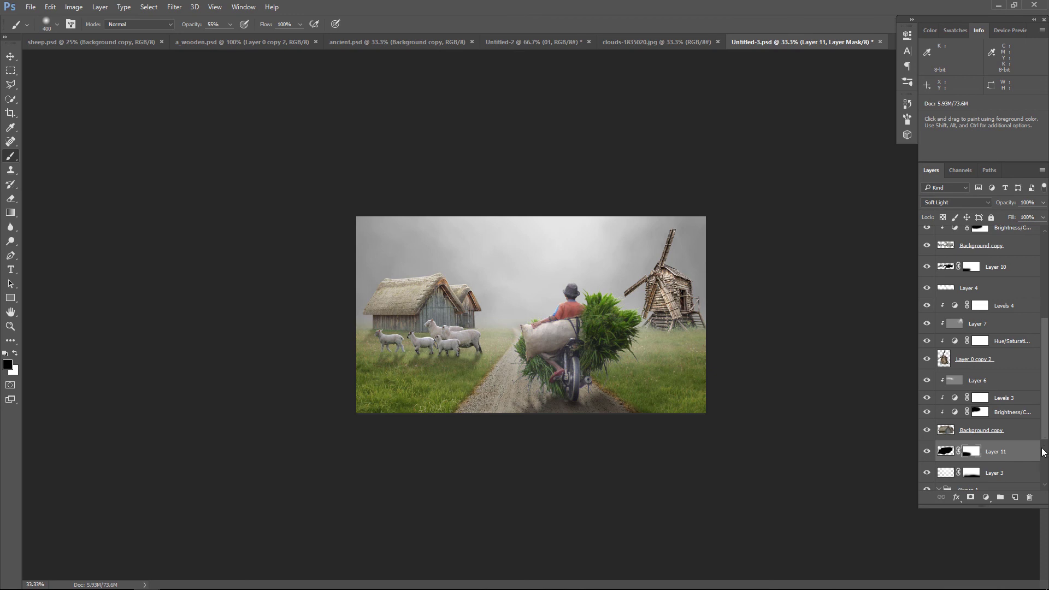
pyautogui.click(1005, 382)
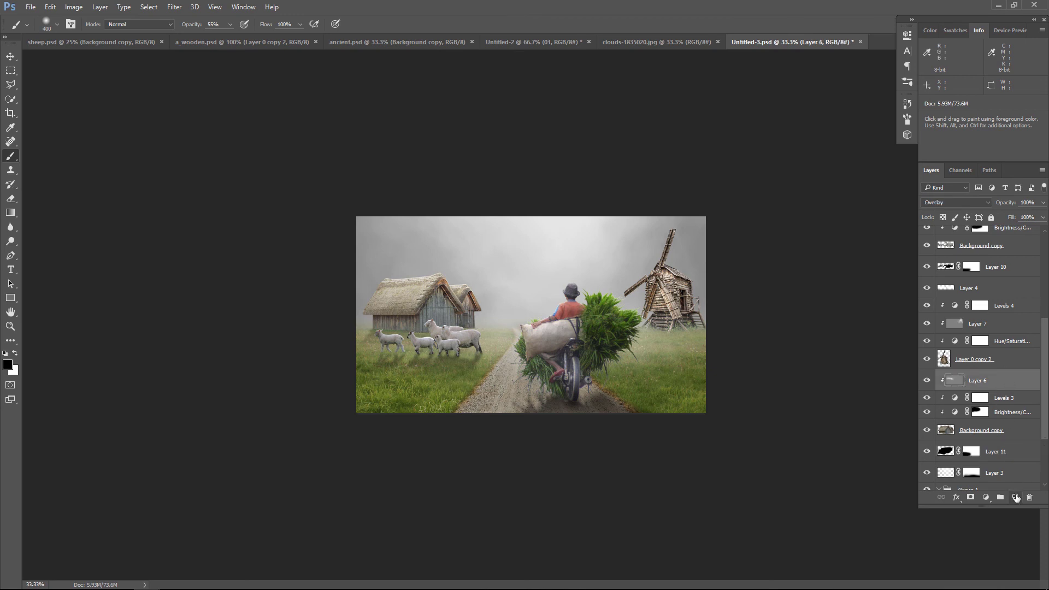
# Step: Paint fog over the windmill's base on a new layer above Layer 6, blended as Soft Light
pyautogui.click(1015, 497)
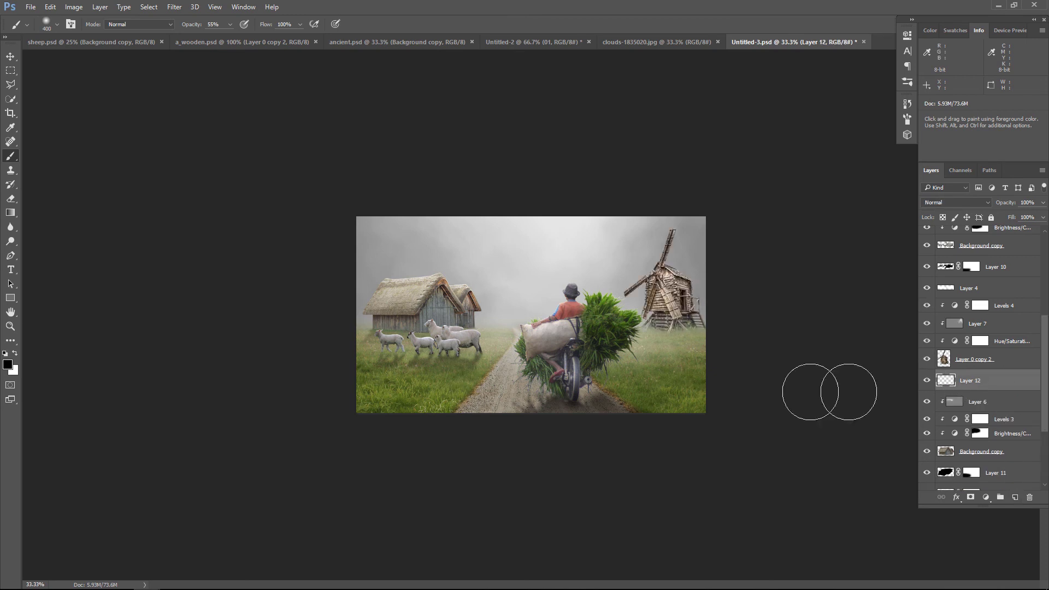
pyautogui.moveTo(689, 356); pyautogui.dragTo(677, 339)
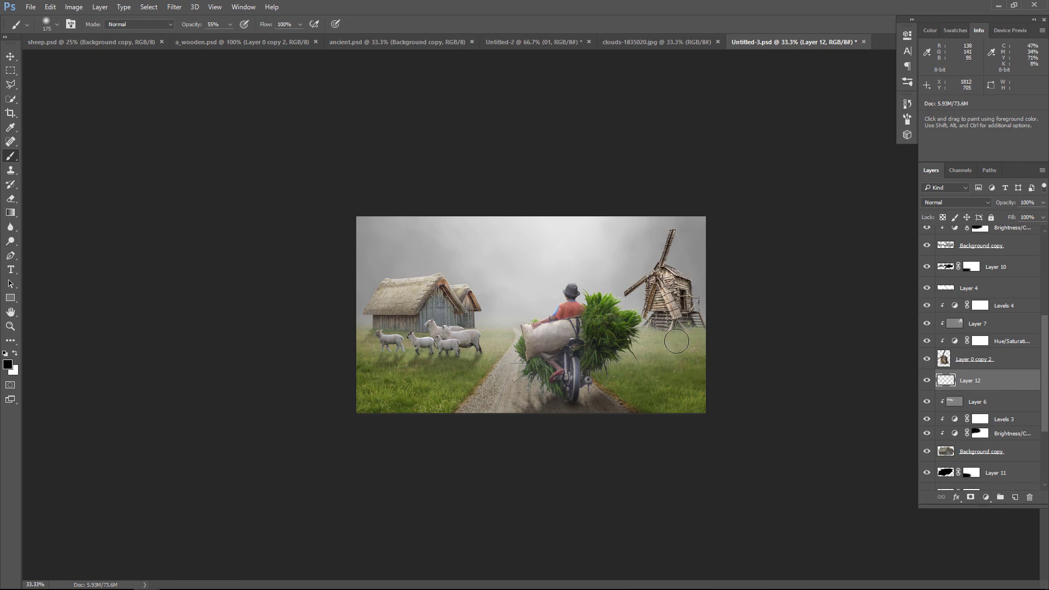
pyautogui.press('[')
pyautogui.press('[')
pyautogui.press('[')
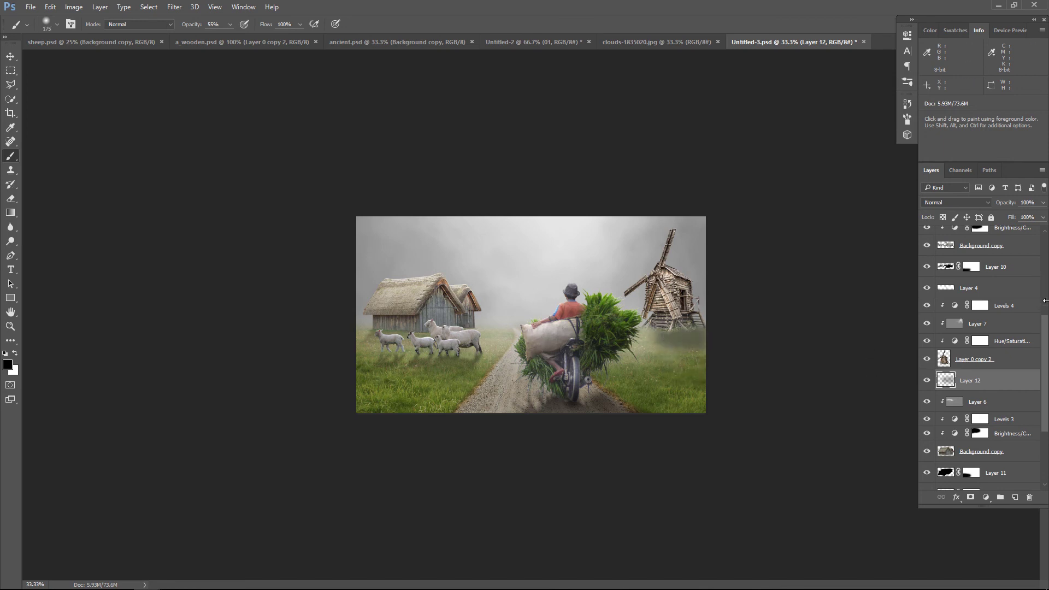
pyautogui.click(956, 202)
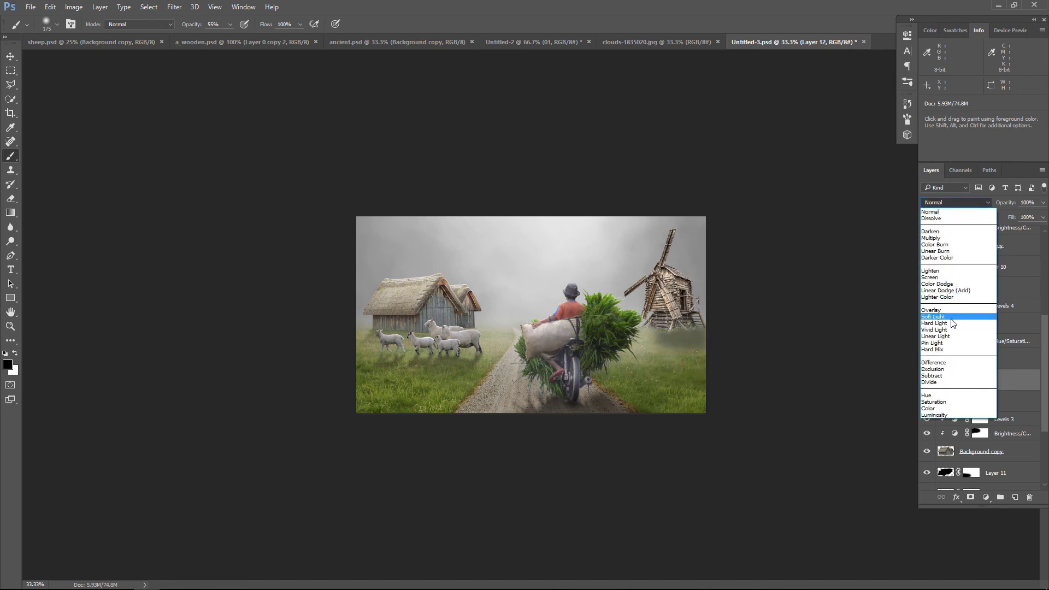
pyautogui.click(953, 316)
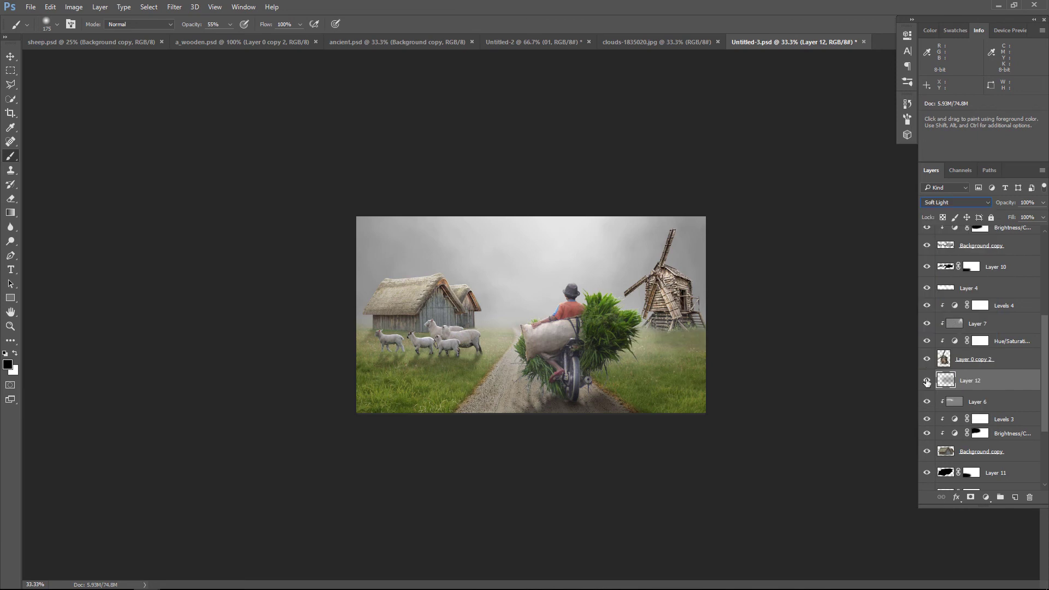
pyautogui.click(926, 380)
pyautogui.click(10, 57)
# Step: Add a new empty layer at the top of the layer stack
pyautogui.scroll(3, 961, 364)
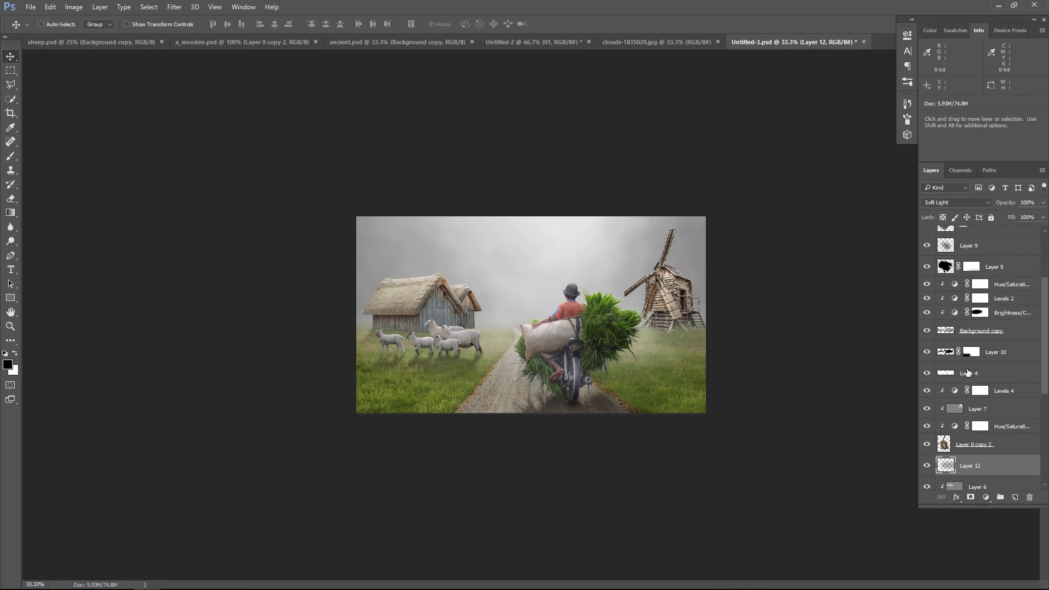
pyautogui.scroll(2, 967, 369)
pyautogui.click(1013, 234)
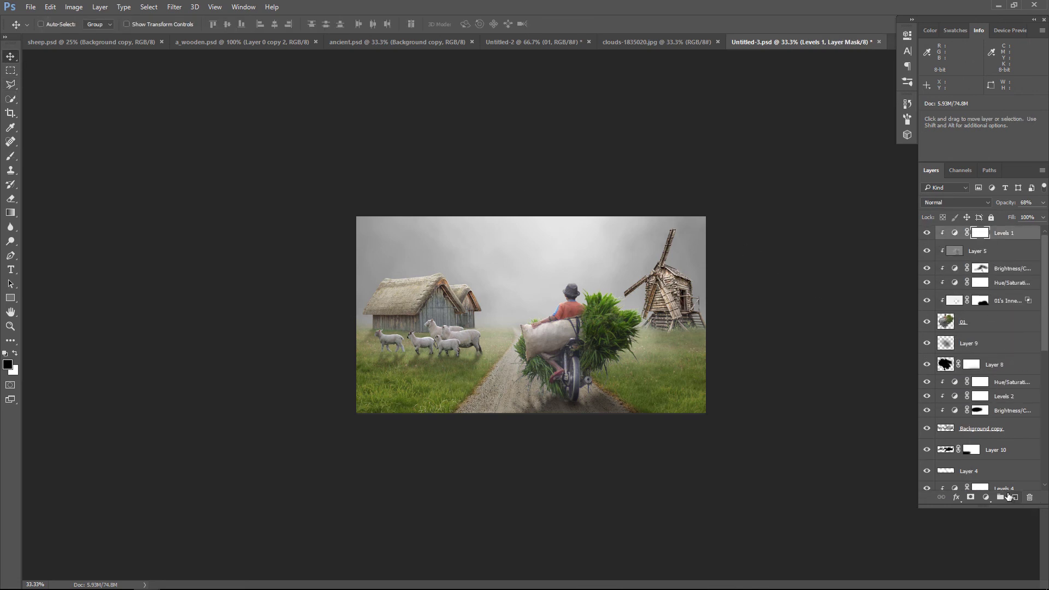
pyautogui.click(1014, 497)
# Step: Stamp all visible layers into Layer 13 and run Nik Collection Color Efex Pro 4 on it
pyautogui.hotkey('ctrl', 'shift', 'alt', 'e')
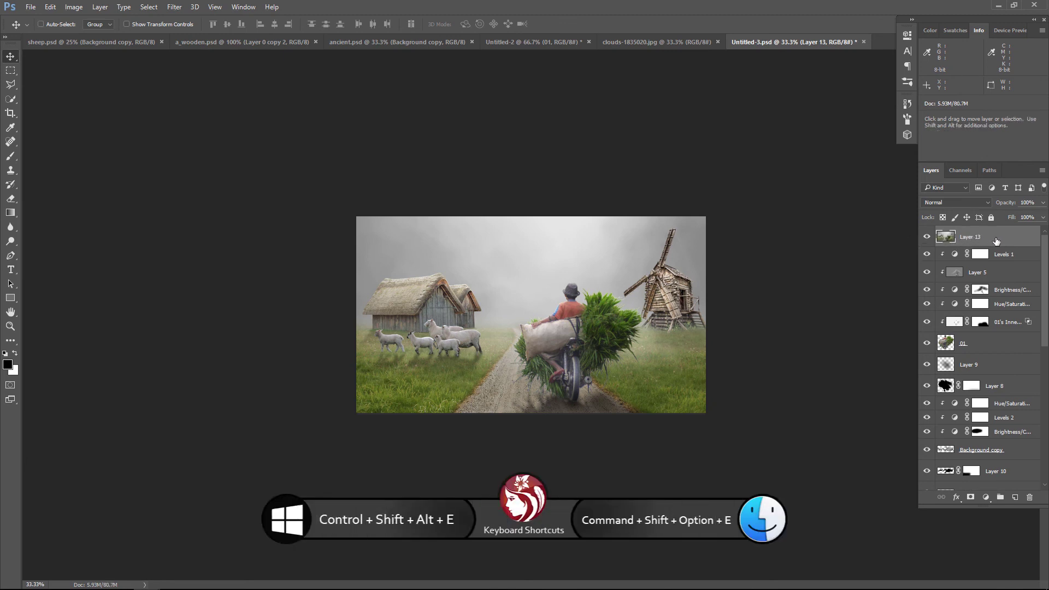
pyautogui.click(174, 7)
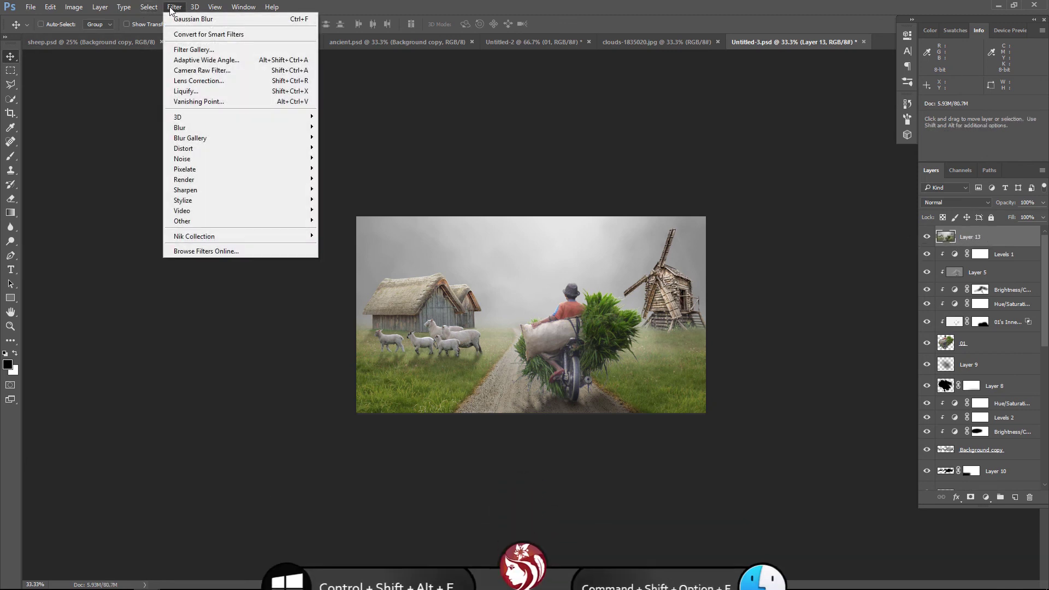
pyautogui.moveTo(194, 236)
pyautogui.click(370, 247)
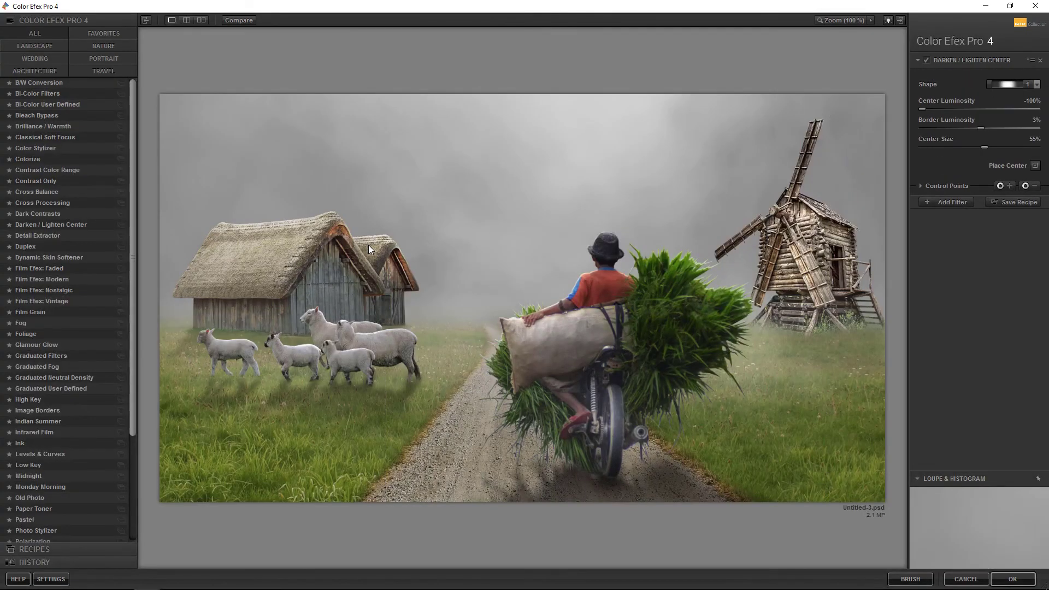
# Step: Set Darken / Lighten Center to Center Luminosity -89%, Border Luminosity -19%, Center Size 53%
pyautogui.click(926, 60)
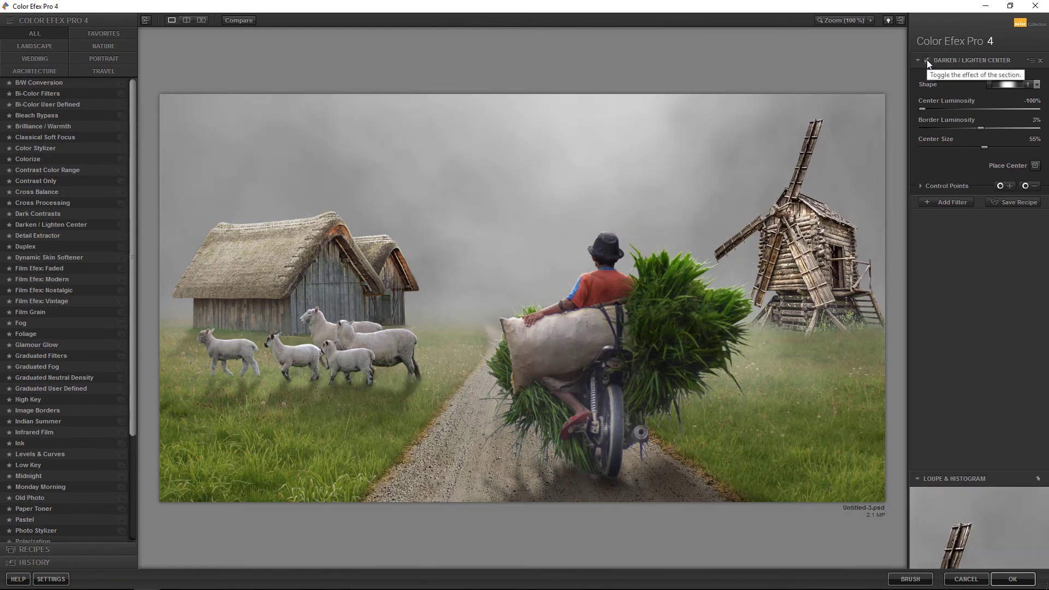
pyautogui.moveTo(931, 110); pyautogui.dragTo(919, 114)
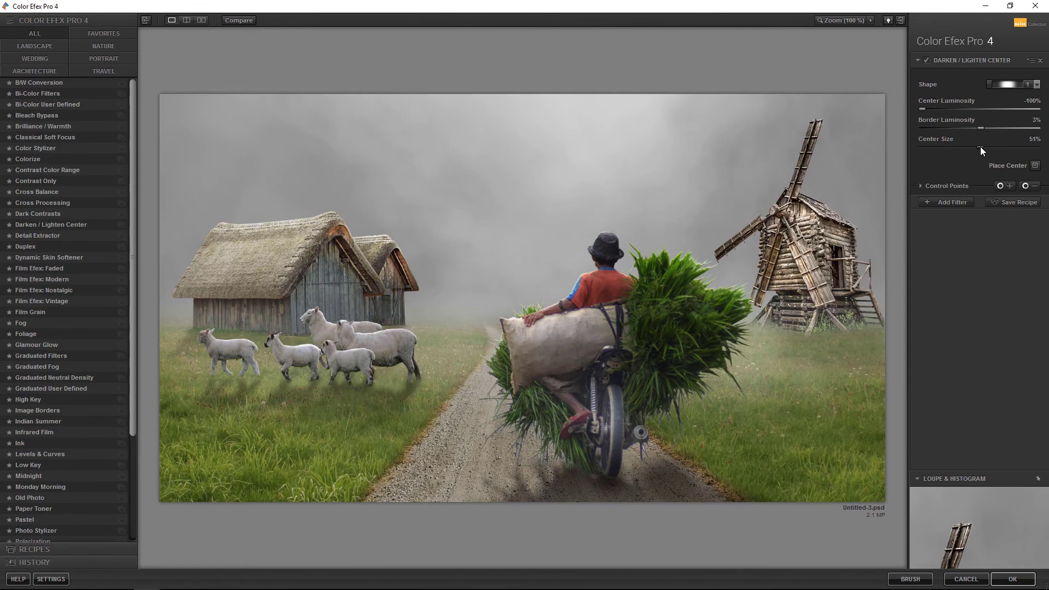
pyautogui.moveTo(954, 153); pyautogui.dragTo(974, 153)
pyautogui.moveTo(982, 129); pyautogui.dragTo(968, 127)
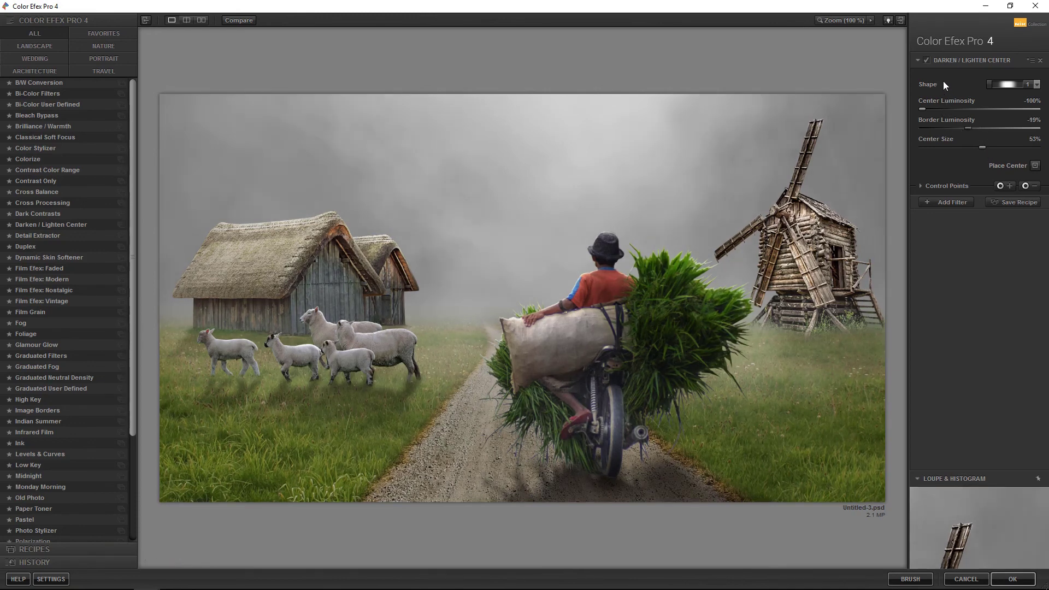
pyautogui.click(925, 60)
pyautogui.click(925, 60)
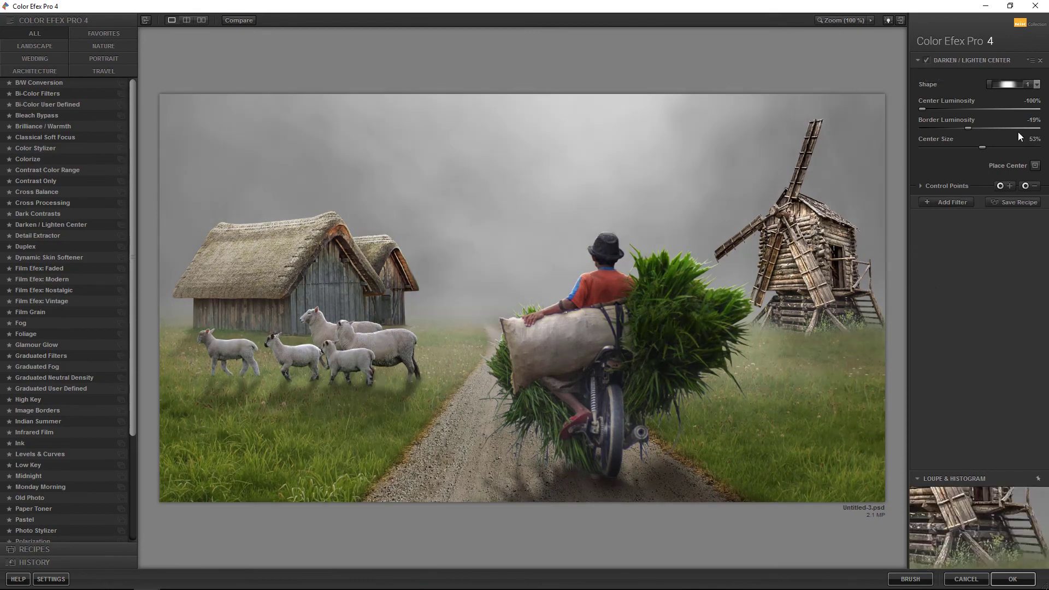
pyautogui.moveTo(924, 108); pyautogui.dragTo(927, 107)
pyautogui.click(959, 204)
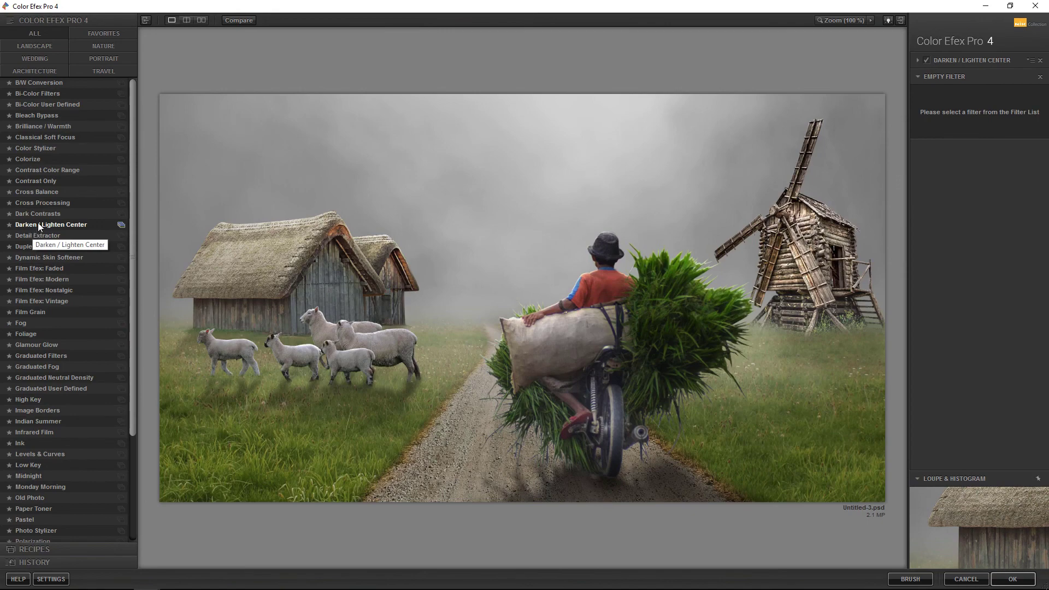
# Step: Add Cross Processing using method LB04 at about 31% strength
pyautogui.click(44, 203)
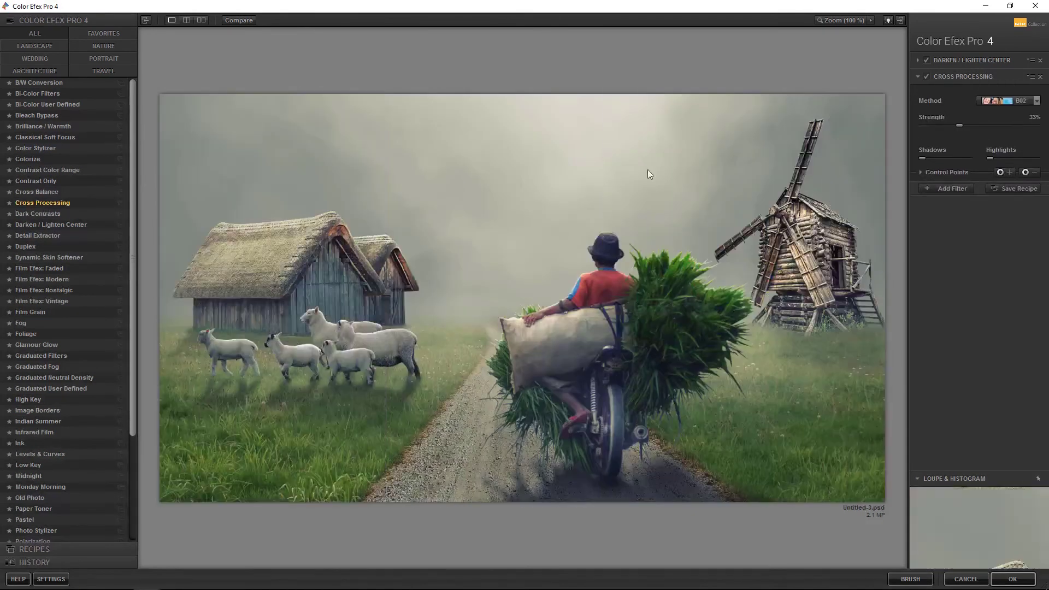
pyautogui.click(1036, 102)
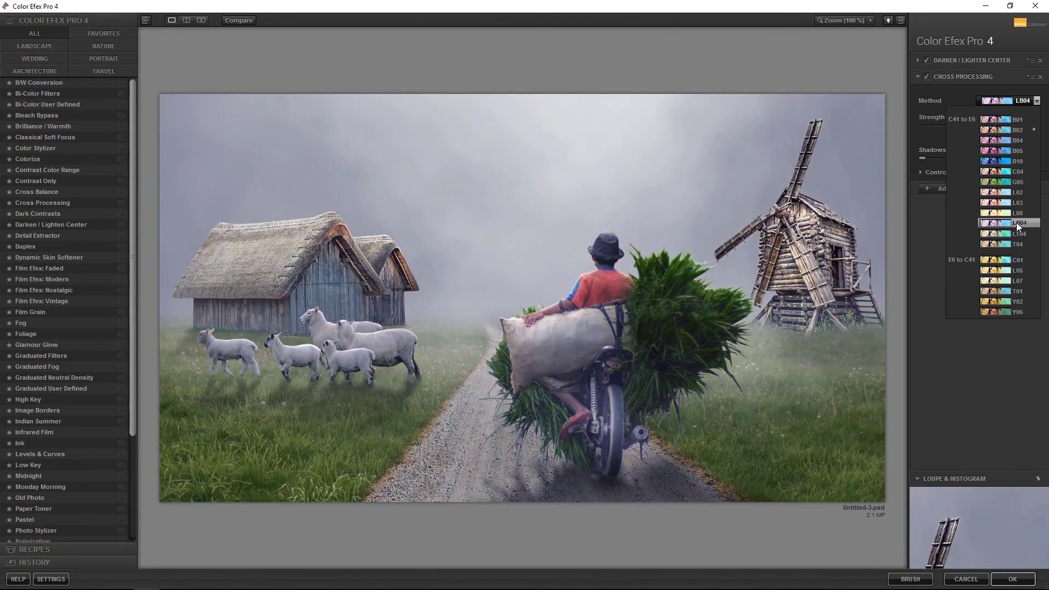
pyautogui.click(1016, 222)
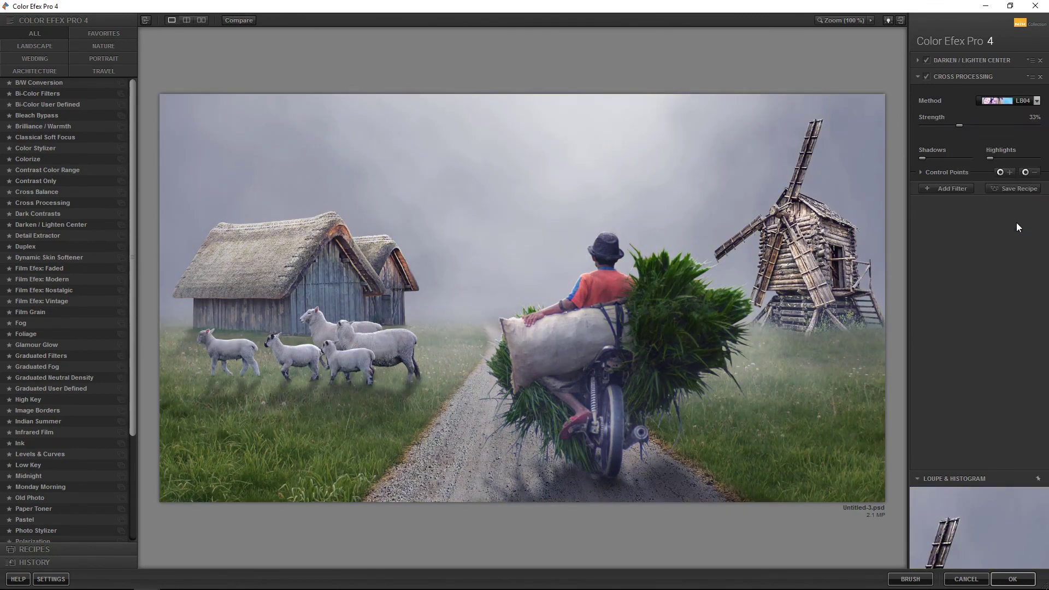
pyautogui.moveTo(957, 124); pyautogui.dragTo(956, 124)
# Step: Add Brilliance / Warmth with Warmth -24% and Saturation 11%, then apply to Photoshop
pyautogui.click(946, 188)
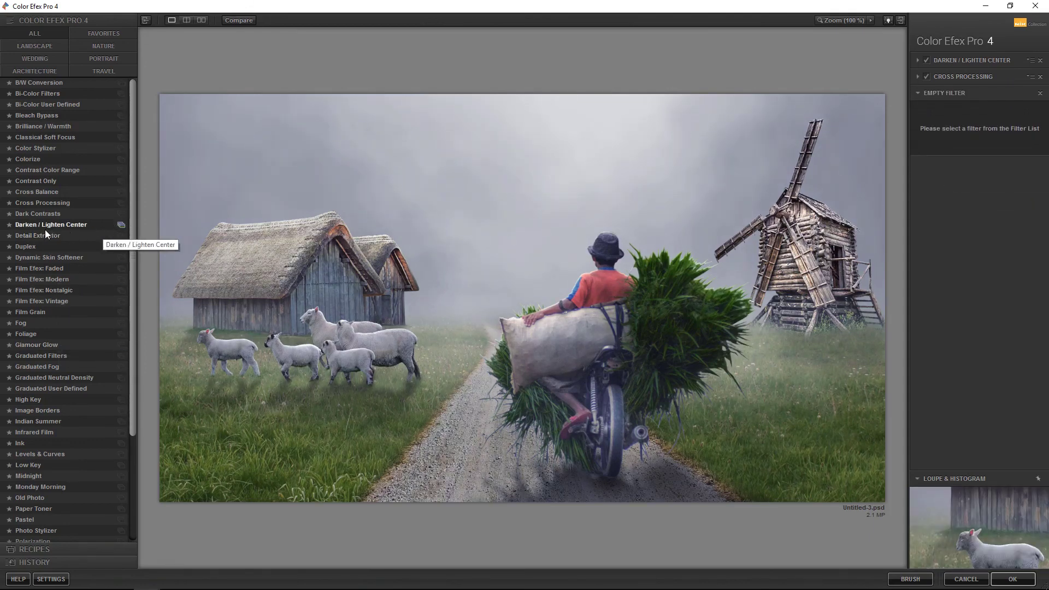
pyautogui.click(42, 129)
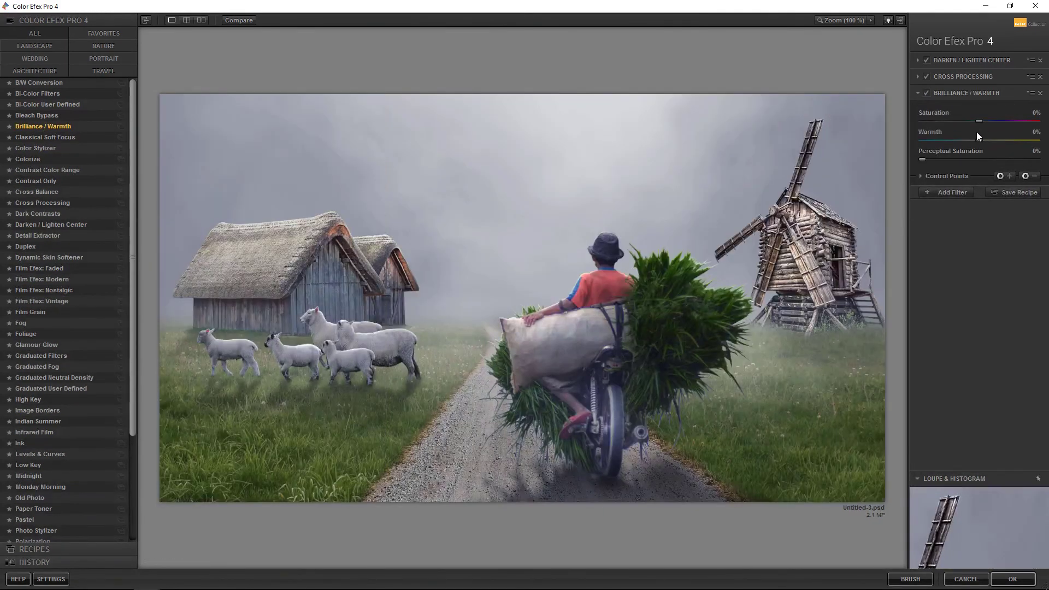
pyautogui.moveTo(975, 141); pyautogui.dragTo(961, 142)
pyautogui.click(1013, 583)
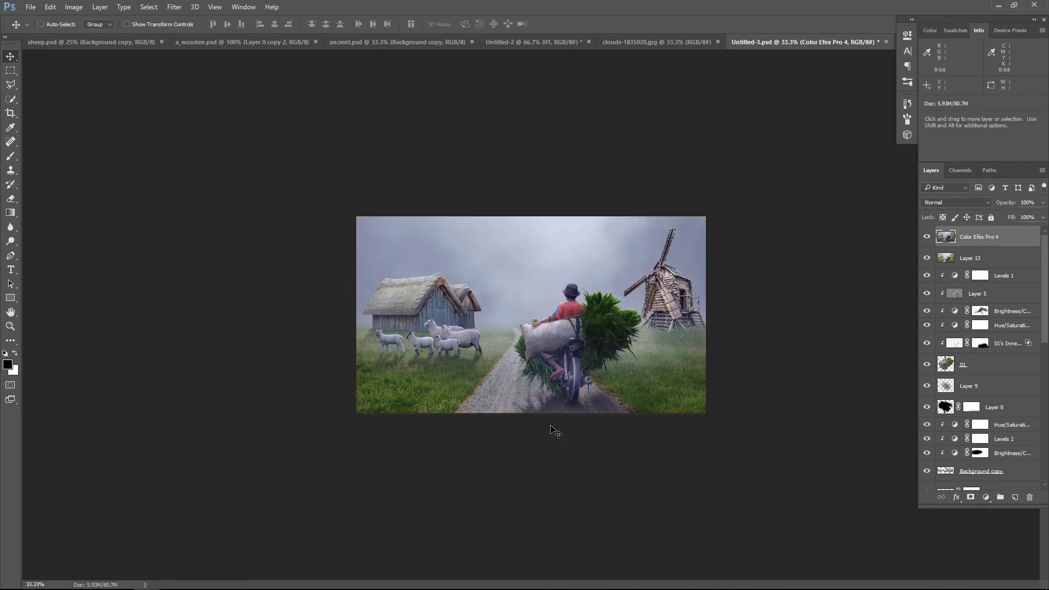
# Step: Add a Brightness/Contrast adjustment layer with Brightness about 38 and Contrast 22
pyautogui.click(926, 236)
pyautogui.click(986, 498)
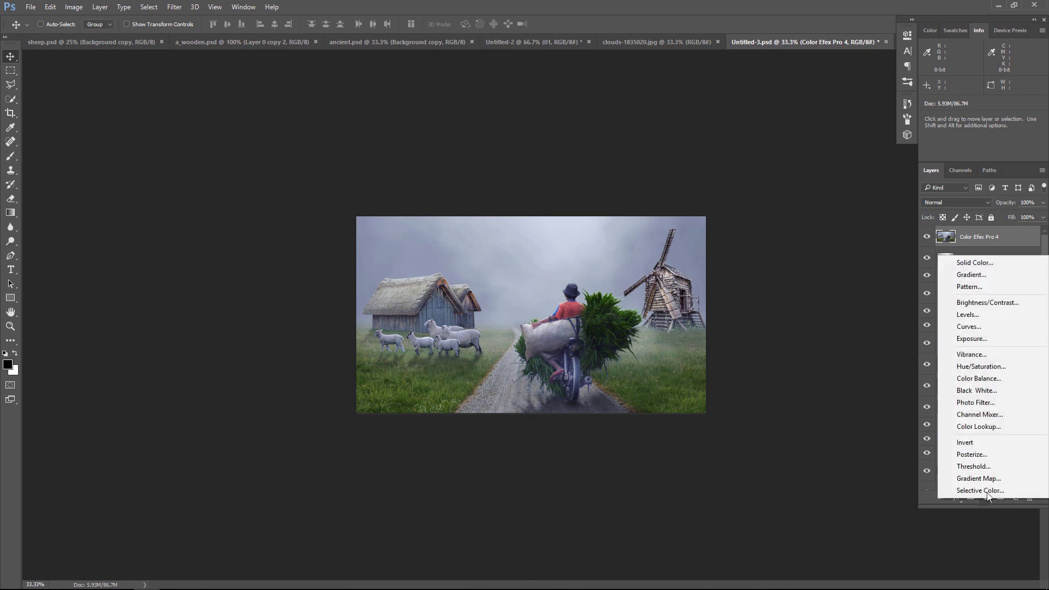
pyautogui.click(993, 306)
pyautogui.moveTo(817, 91); pyautogui.dragTo(825, 92)
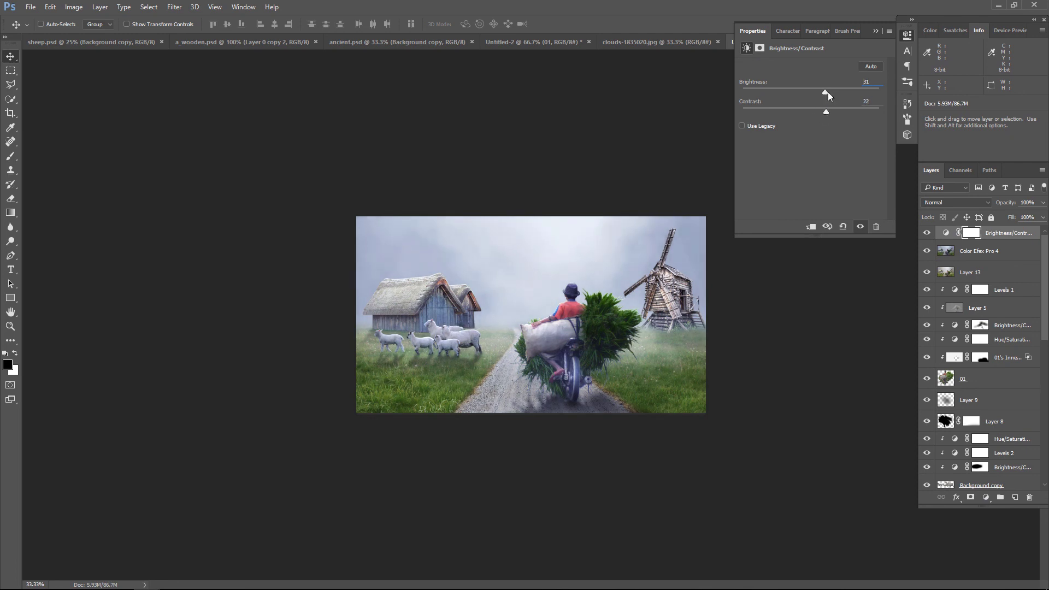
pyautogui.click(827, 91)
pyautogui.moveTo(828, 92); pyautogui.dragTo(831, 92)
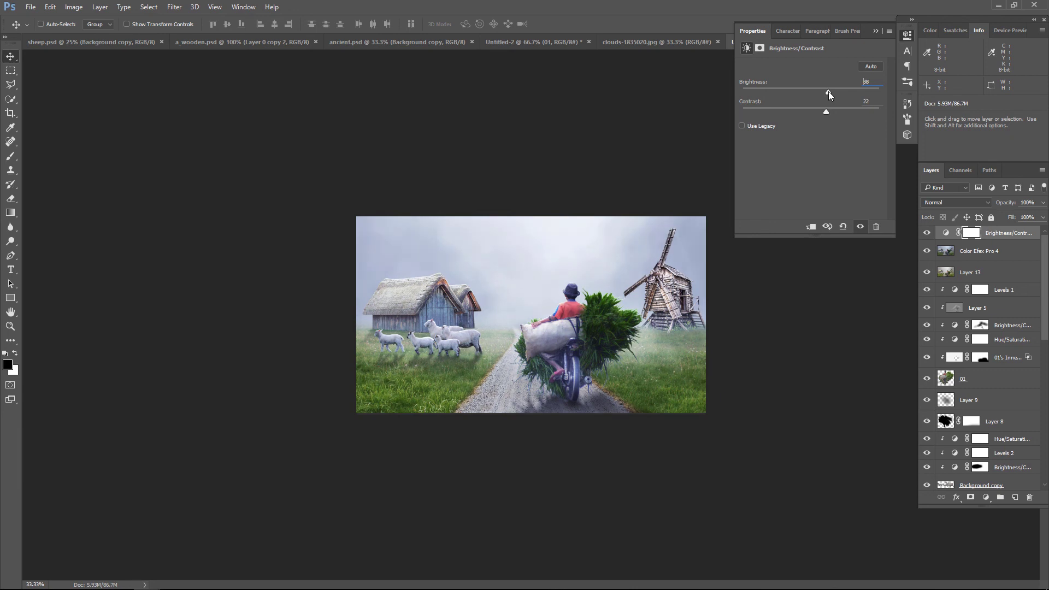
pyautogui.click(875, 32)
# Step: Set the Color Efex Pro 4 layer's opacity to 74%
pyautogui.click(1004, 250)
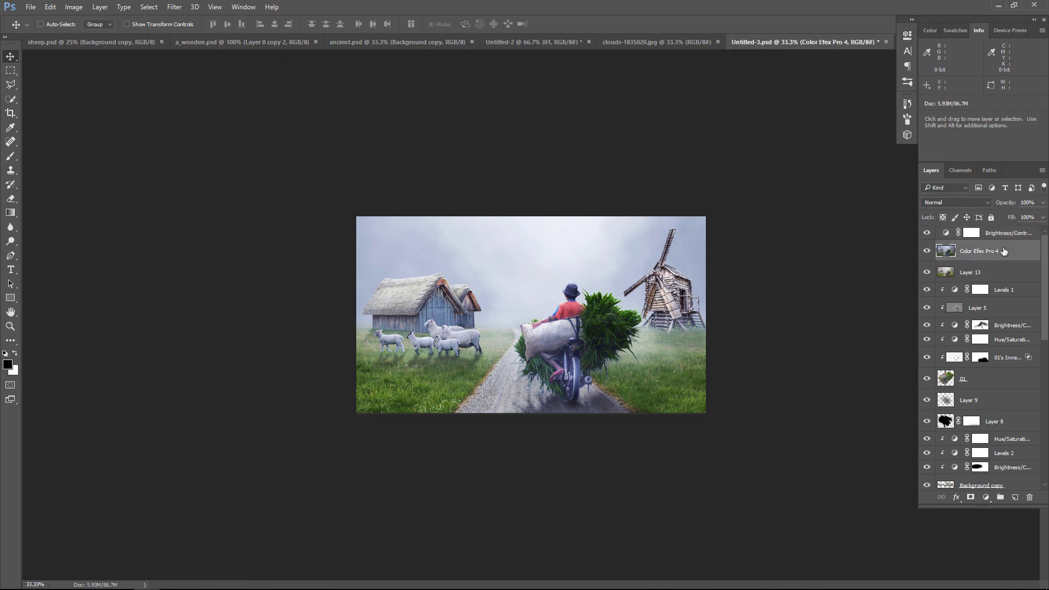
pyautogui.click(1042, 202)
pyautogui.moveTo(1042, 215); pyautogui.dragTo(1026, 218)
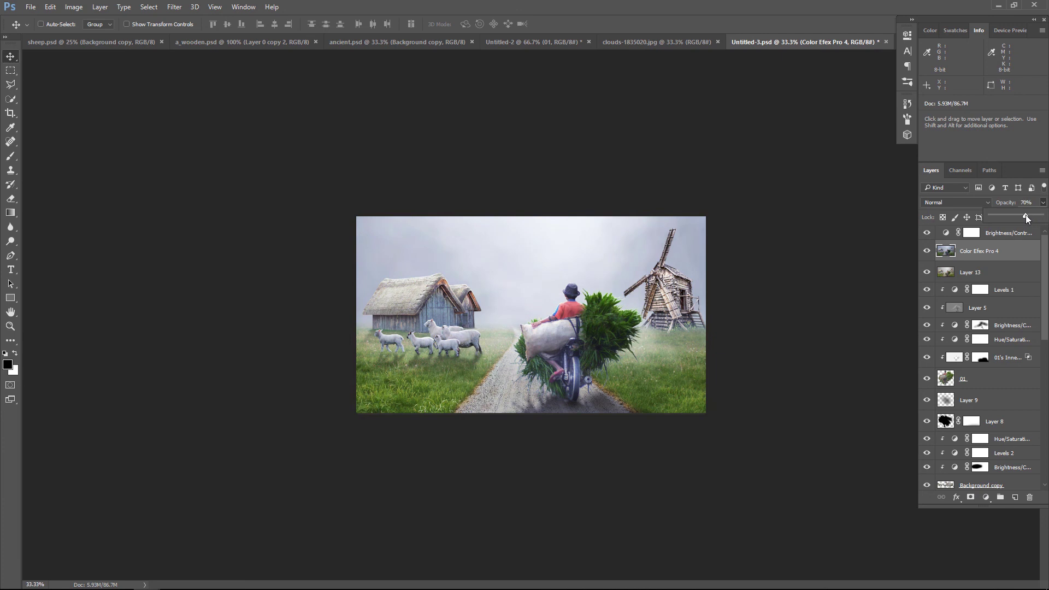
pyautogui.moveTo(1025, 217); pyautogui.dragTo(1028, 216)
# Step: Add a Hue/Saturation adjustment layer with Saturation -34
pyautogui.click(985, 499)
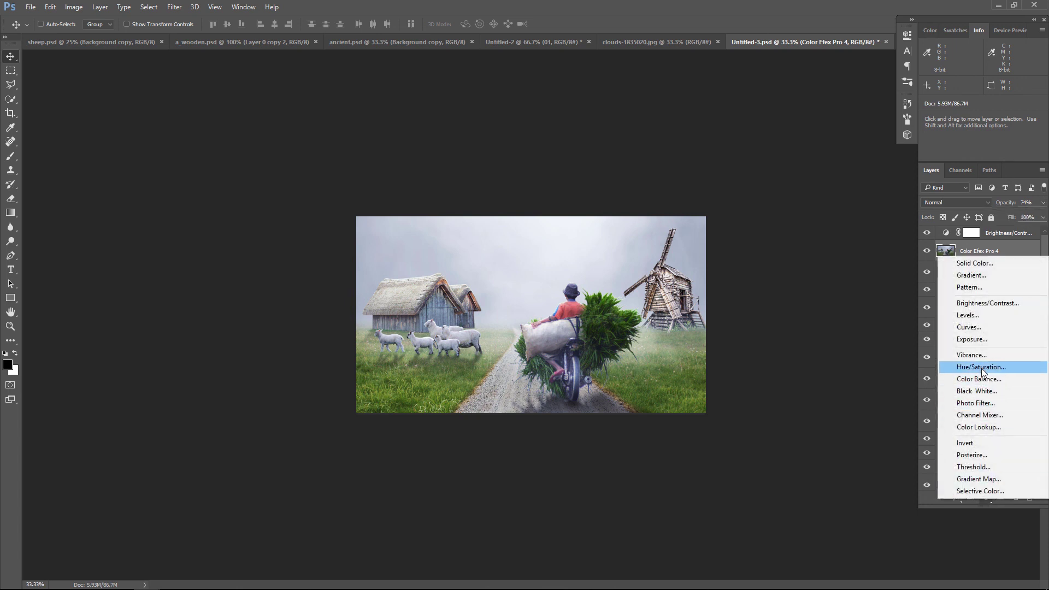
pyautogui.click(982, 367)
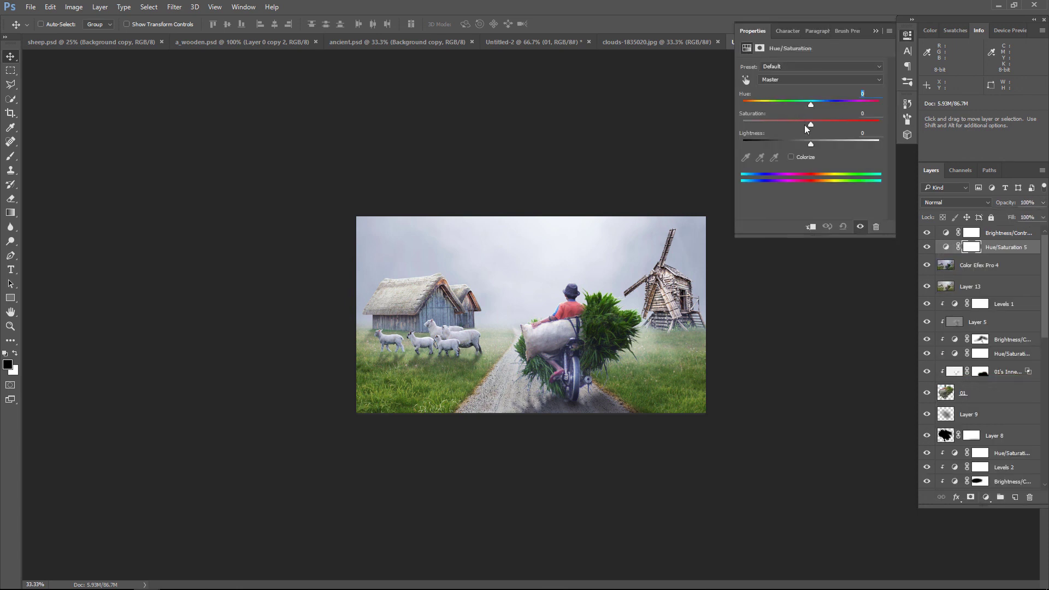
pyautogui.moveTo(811, 125); pyautogui.dragTo(796, 124)
pyautogui.click(876, 31)
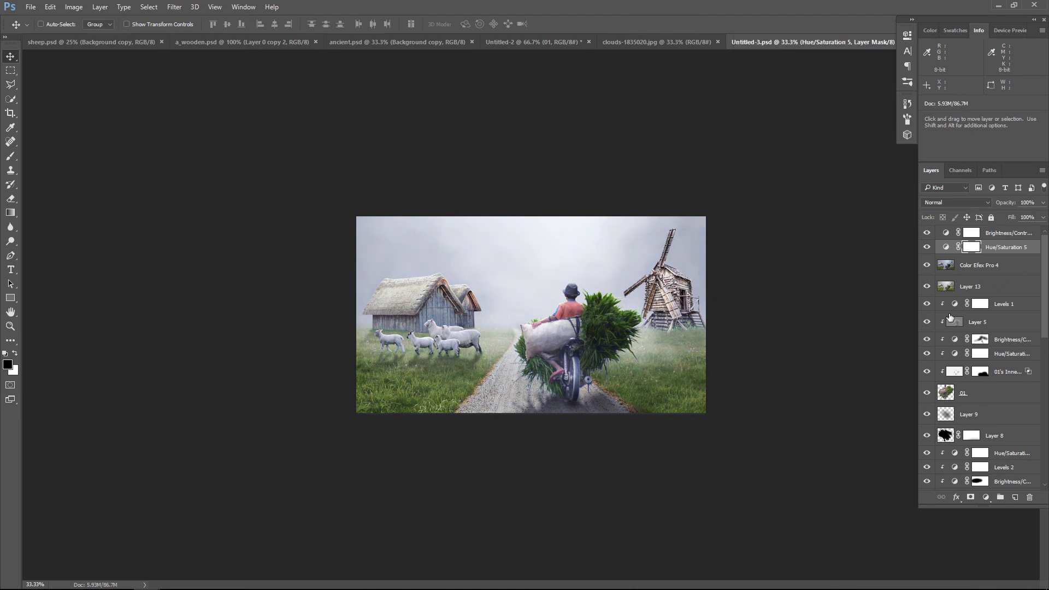
# Step: Add a Color Balance layer shifting midtones toward blue and cyan, and lower its opacity
pyautogui.click(986, 497)
pyautogui.click(994, 383)
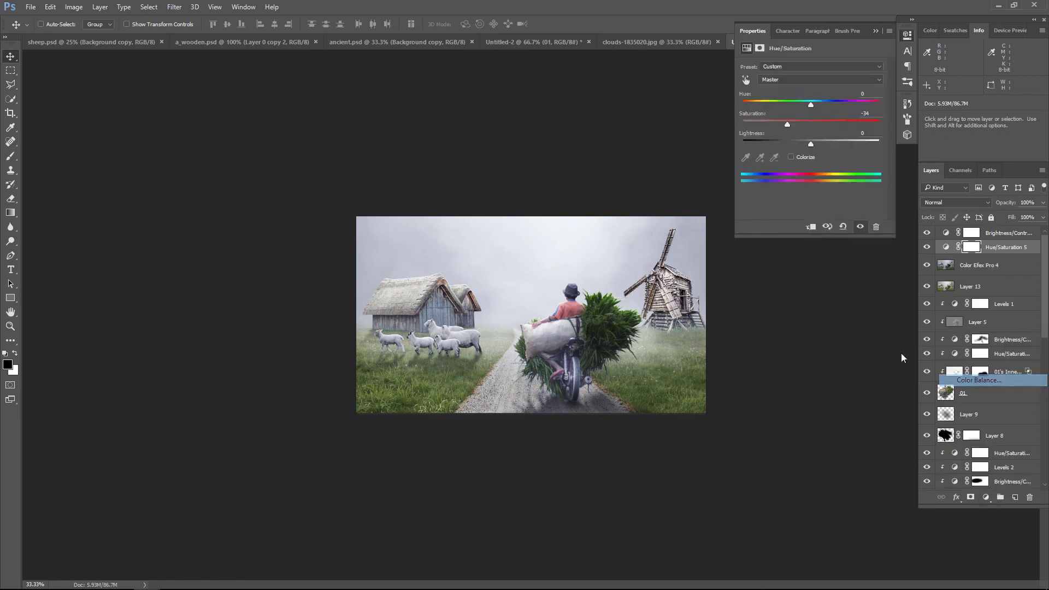
pyautogui.moveTo(797, 127); pyautogui.dragTo(804, 129)
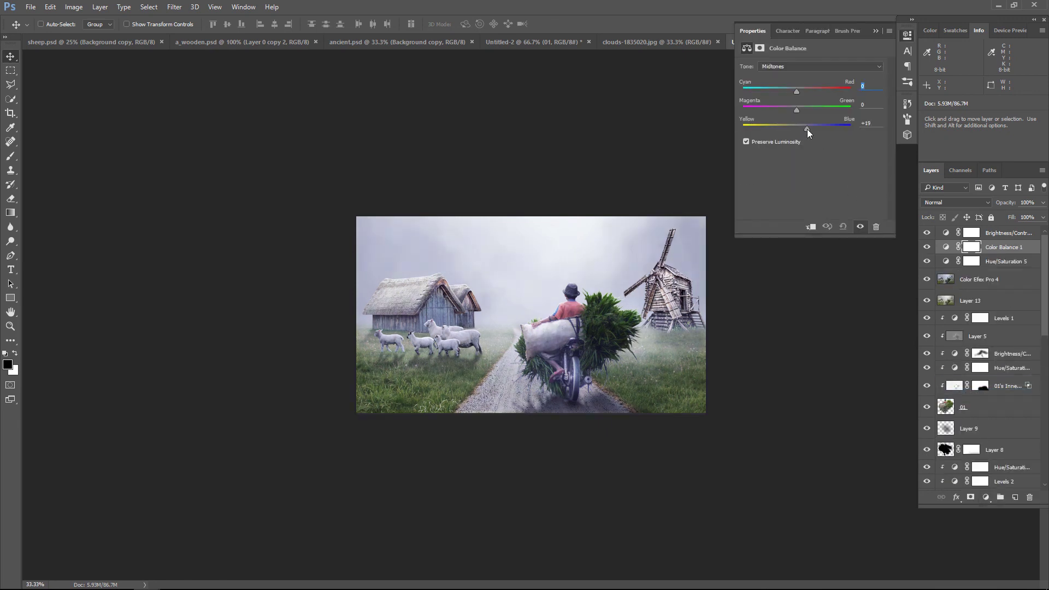
pyautogui.moveTo(796, 91); pyautogui.dragTo(785, 110)
pyautogui.click(875, 30)
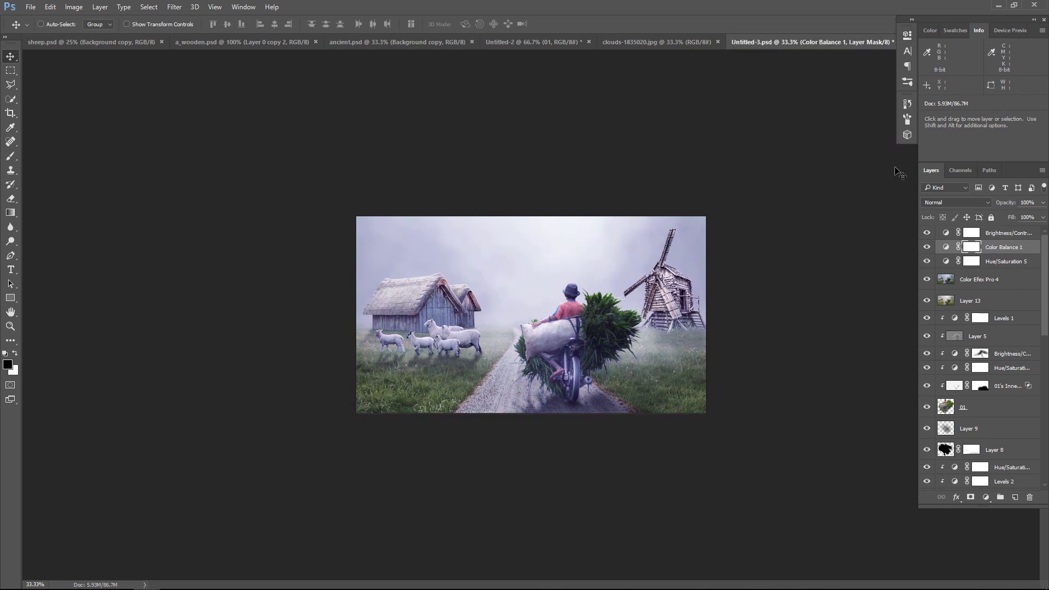
pyautogui.click(1042, 202)
pyautogui.moveTo(1041, 216)
pyautogui.mouseDown()
pyautogui.moveTo(1021, 216)
pyautogui.moveTo(1033, 219)
pyautogui.mouseUp()
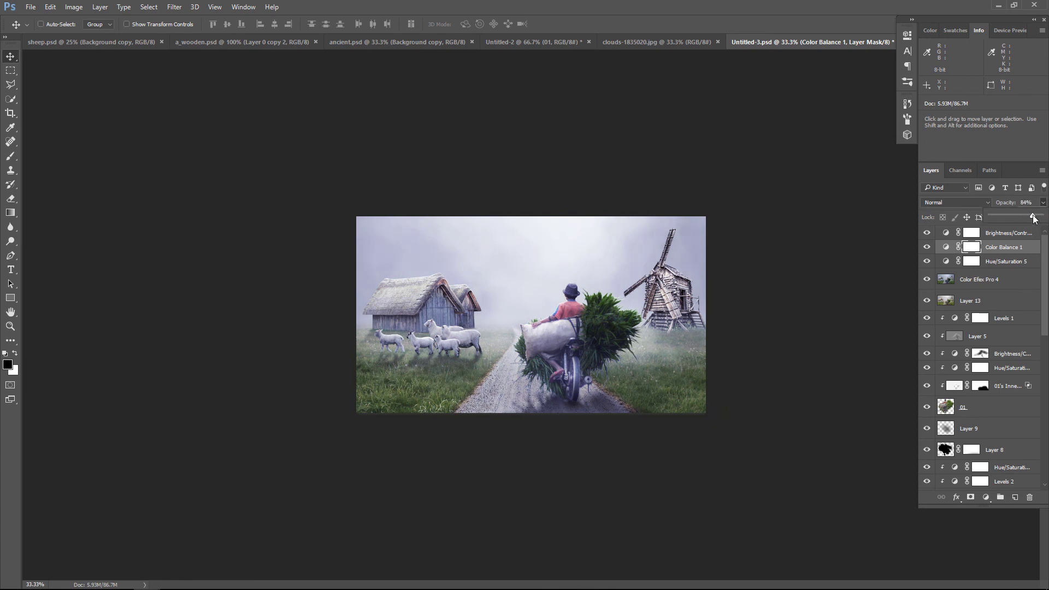
# Step: Refine the Color Balance midtones to -25, +1, +43 and set its opacity to 57%
pyautogui.doubleClick(945, 247)
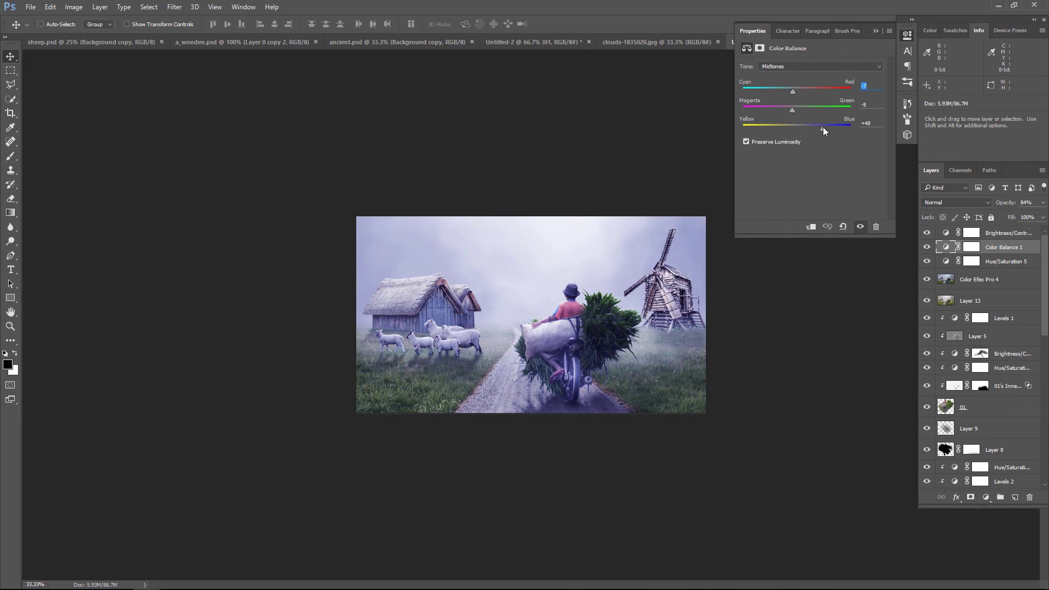
pyautogui.moveTo(823, 127); pyautogui.dragTo(820, 127)
pyautogui.moveTo(793, 92); pyautogui.dragTo(785, 93)
pyautogui.click(874, 30)
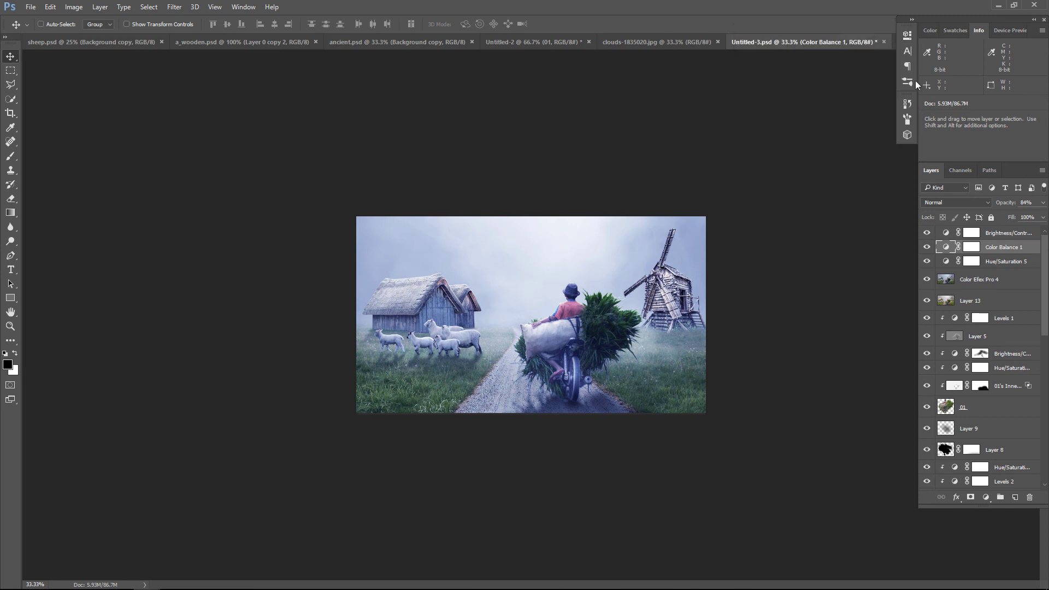
pyautogui.click(1042, 202)
pyautogui.moveTo(1034, 216); pyautogui.dragTo(1020, 217)
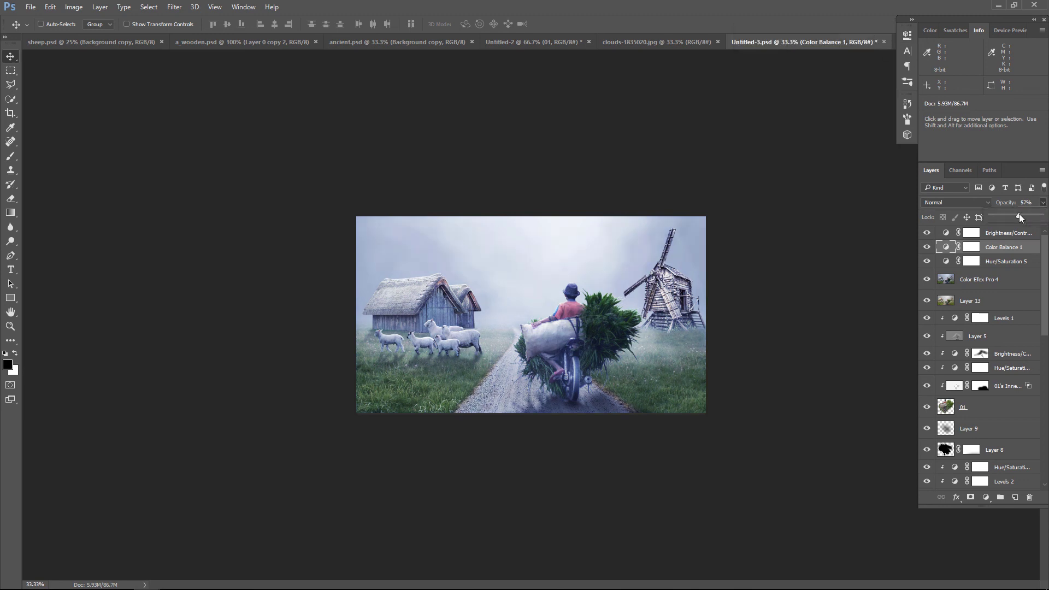